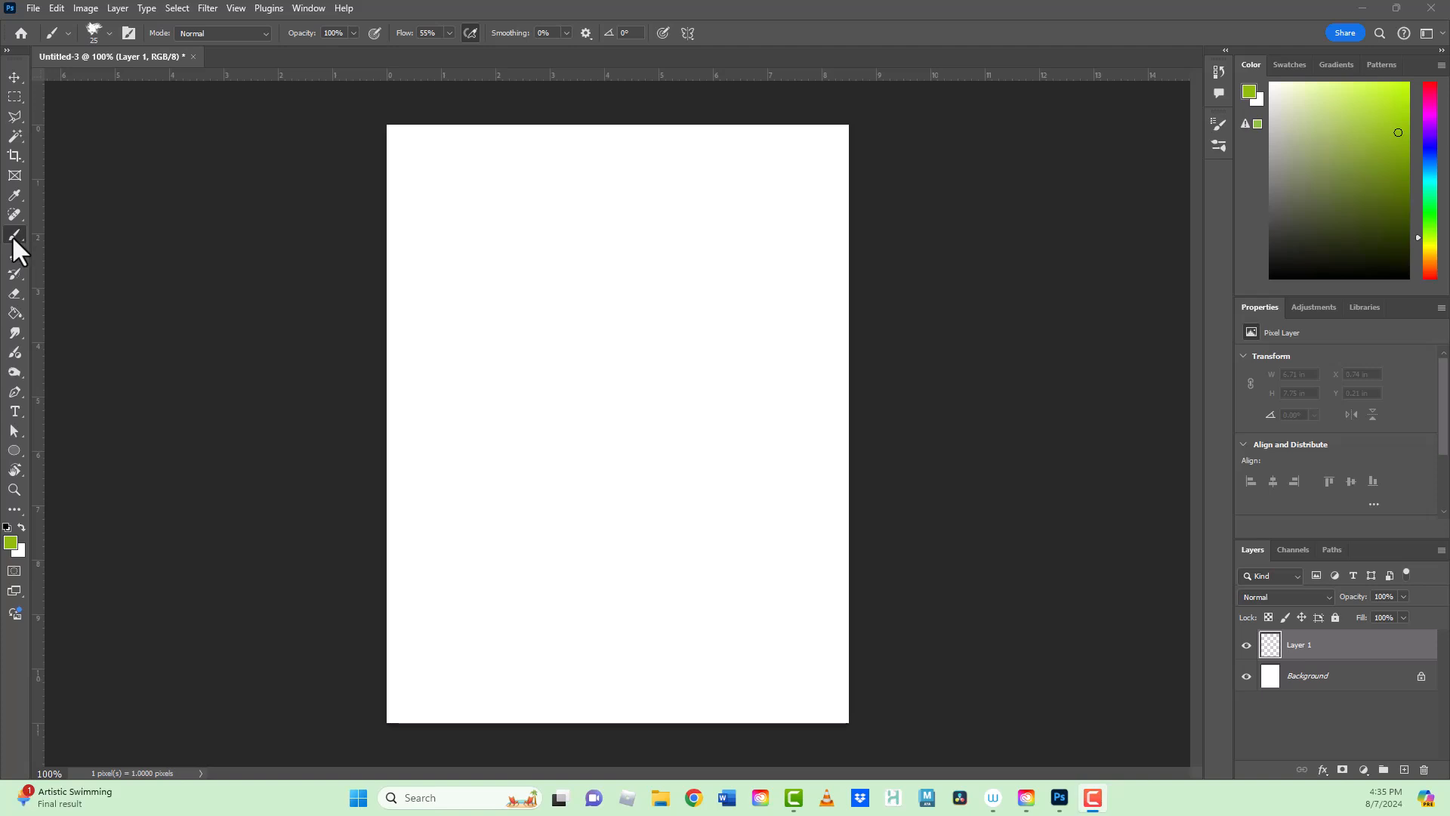
# Choose the Hard Round brush from the General Brushes and stamp one green dab near the page's upper-left corner
pyautogui.click(107, 28)
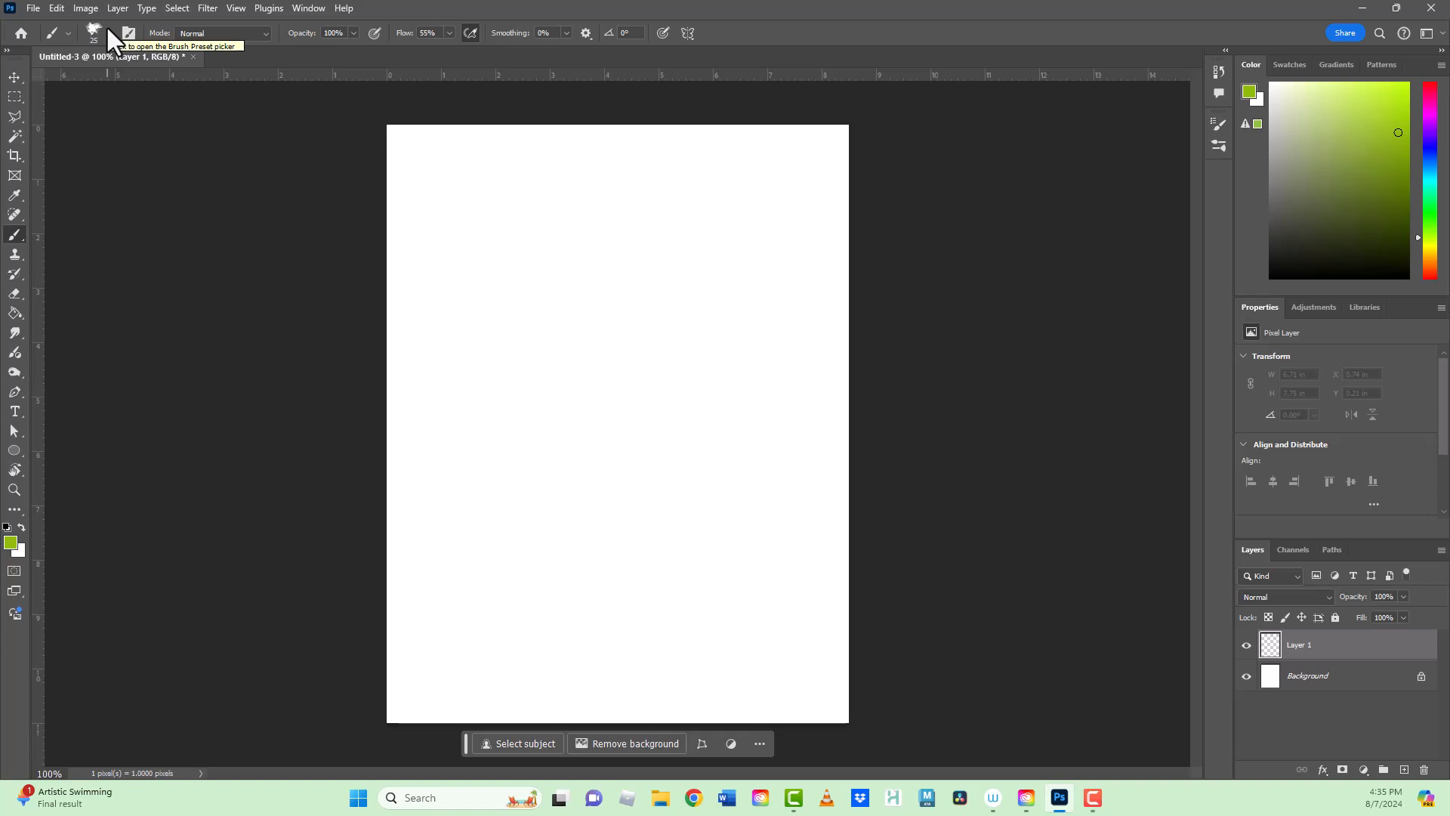
pyautogui.click(107, 30)
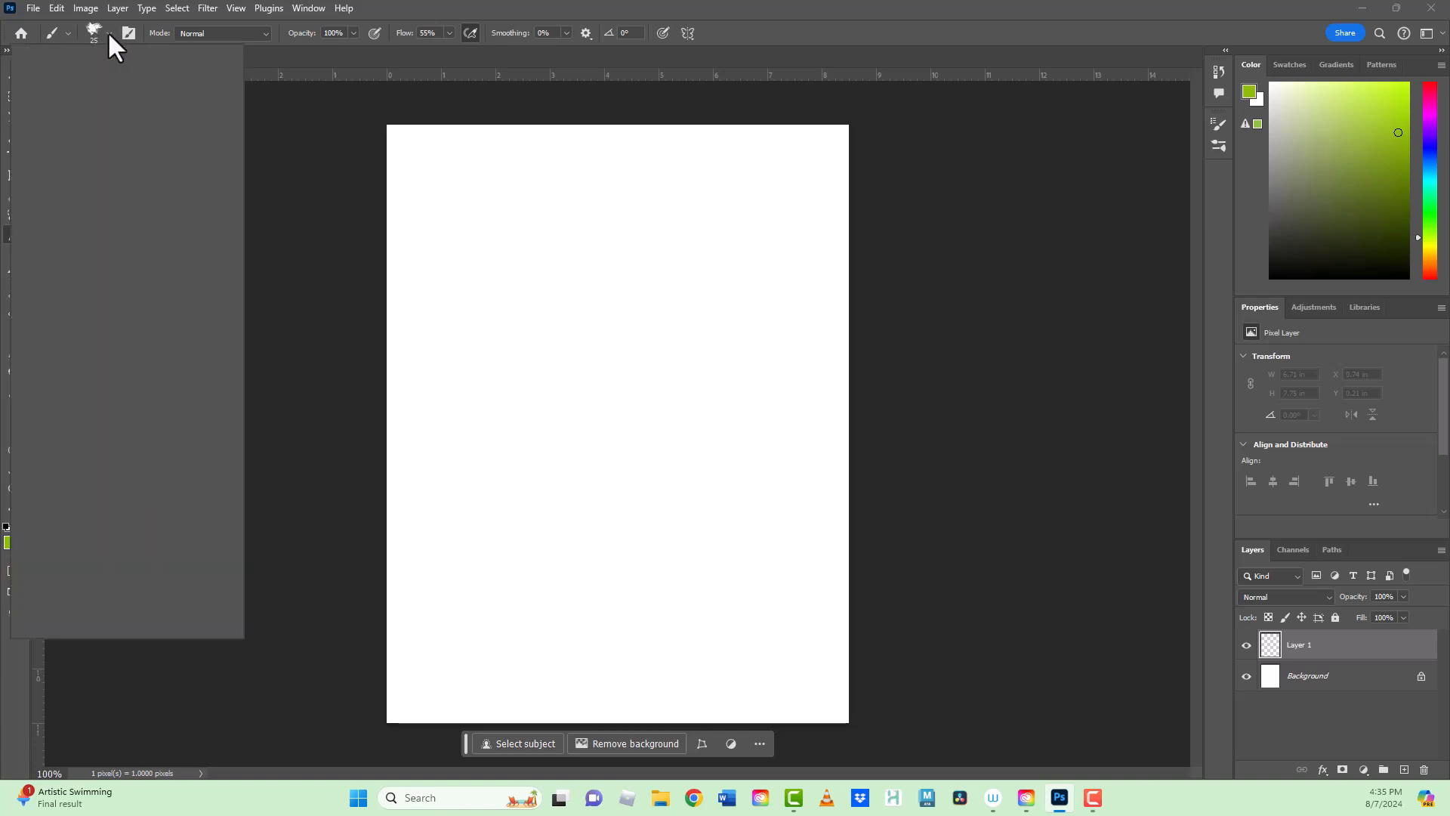
pyautogui.moveTo(205, 252); pyautogui.dragTo(207, 194)
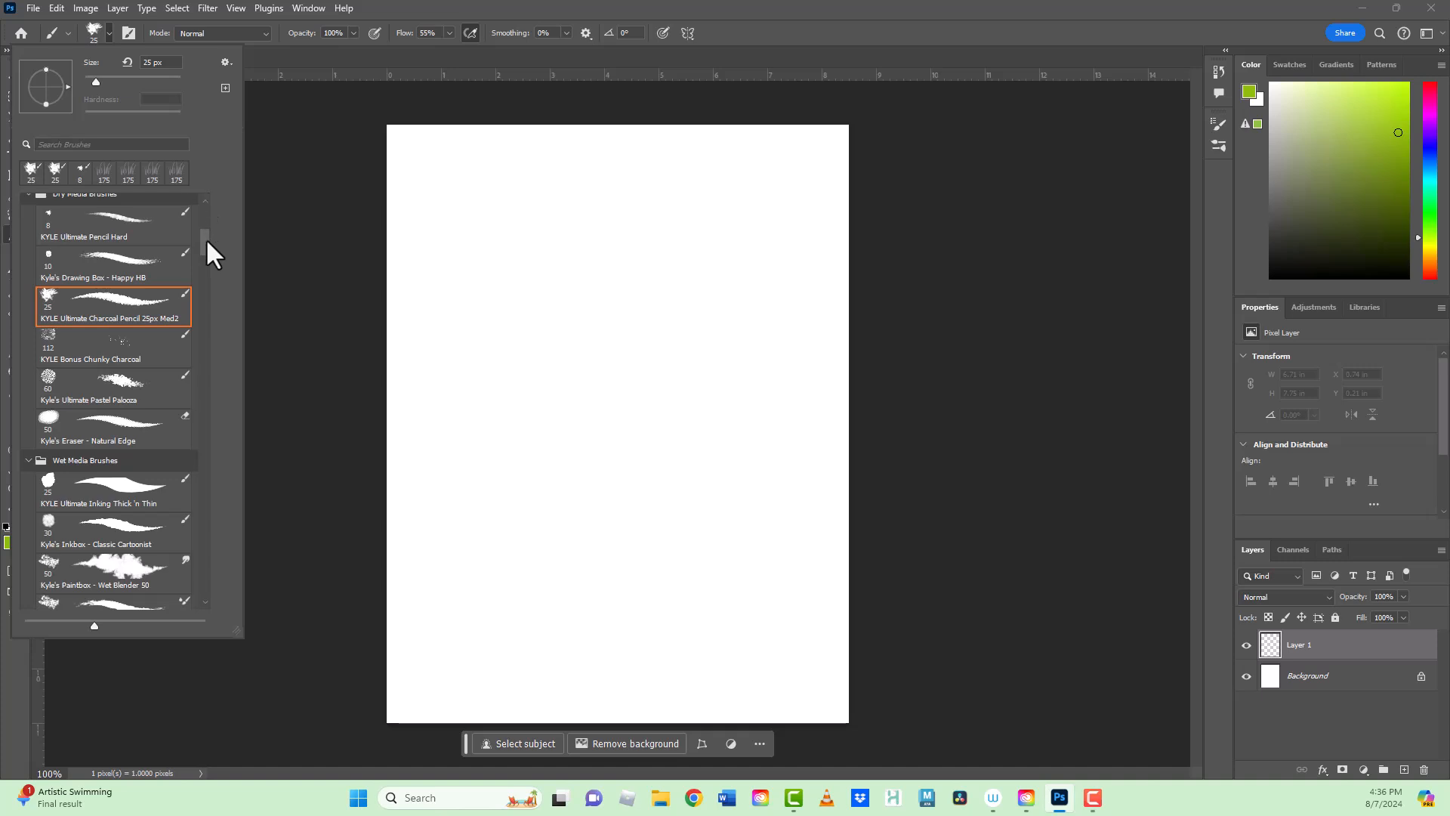
pyautogui.click(205, 198)
pyautogui.click(201, 215)
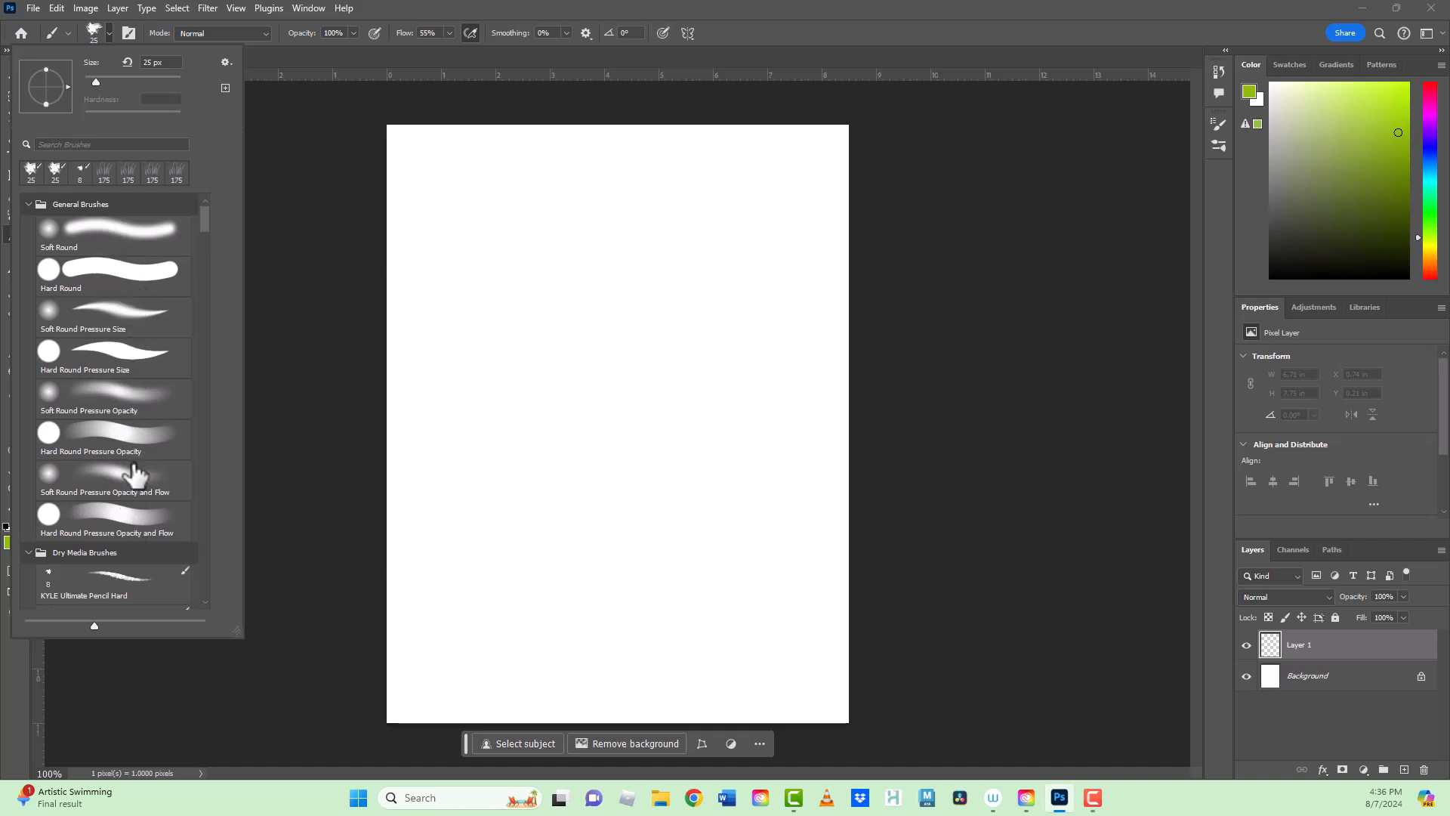
pyautogui.click(112, 276)
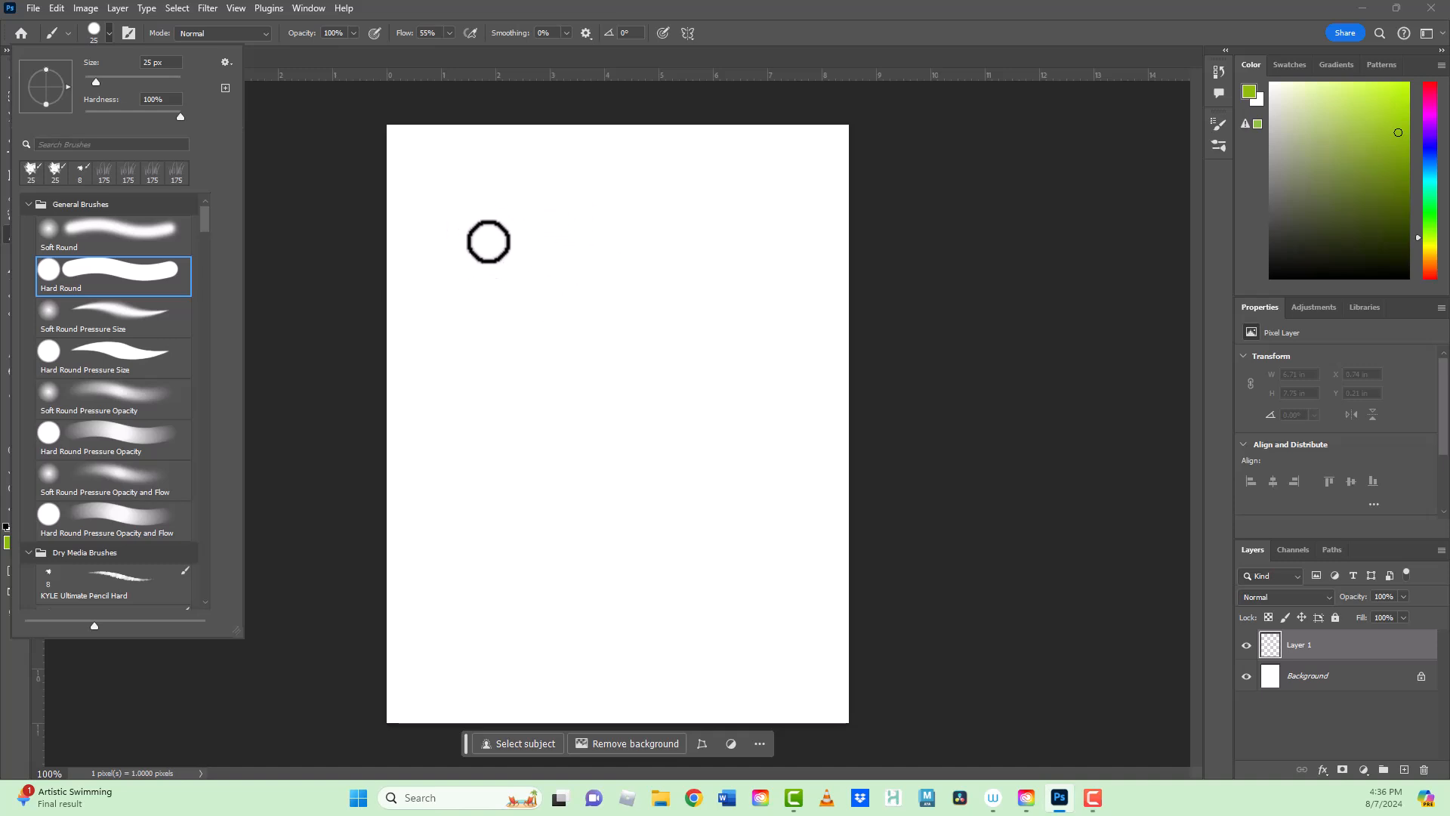
pyautogui.click(463, 207)
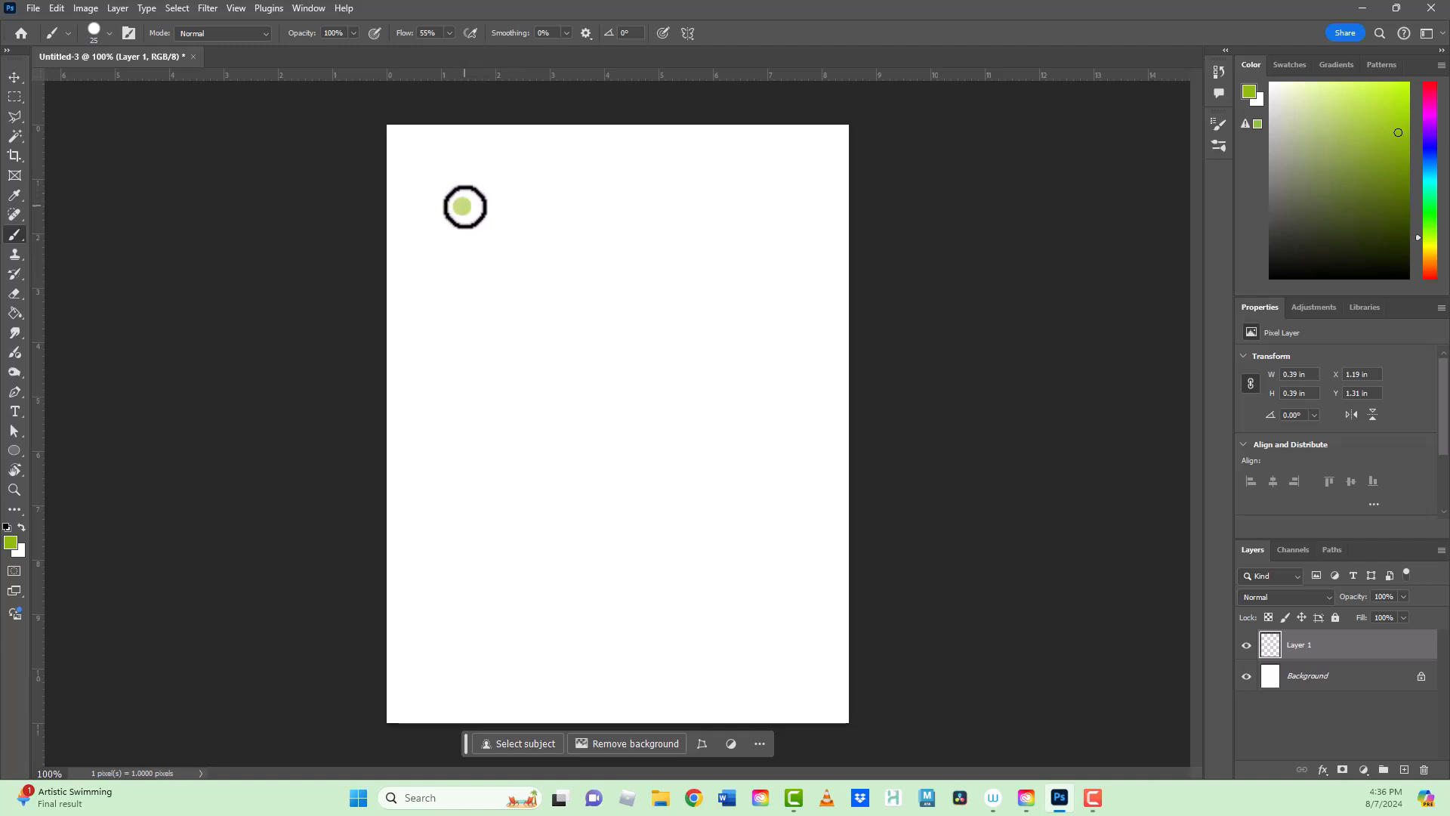
# Set the brush flow to 100% and stamp over the existing green dab
pyautogui.click(448, 34)
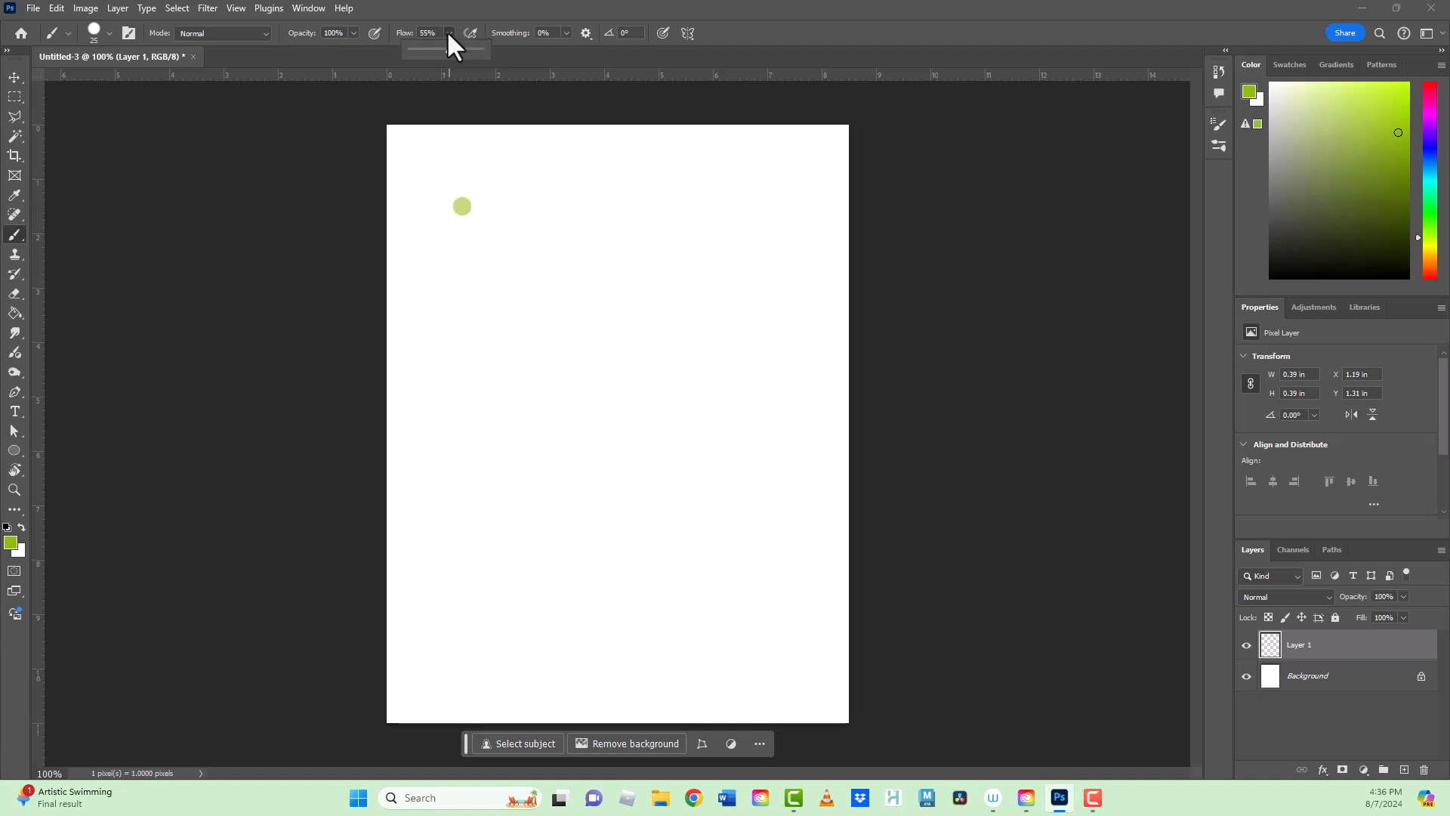
pyautogui.moveTo(448, 50); pyautogui.dragTo(509, 49)
pyautogui.click(463, 205)
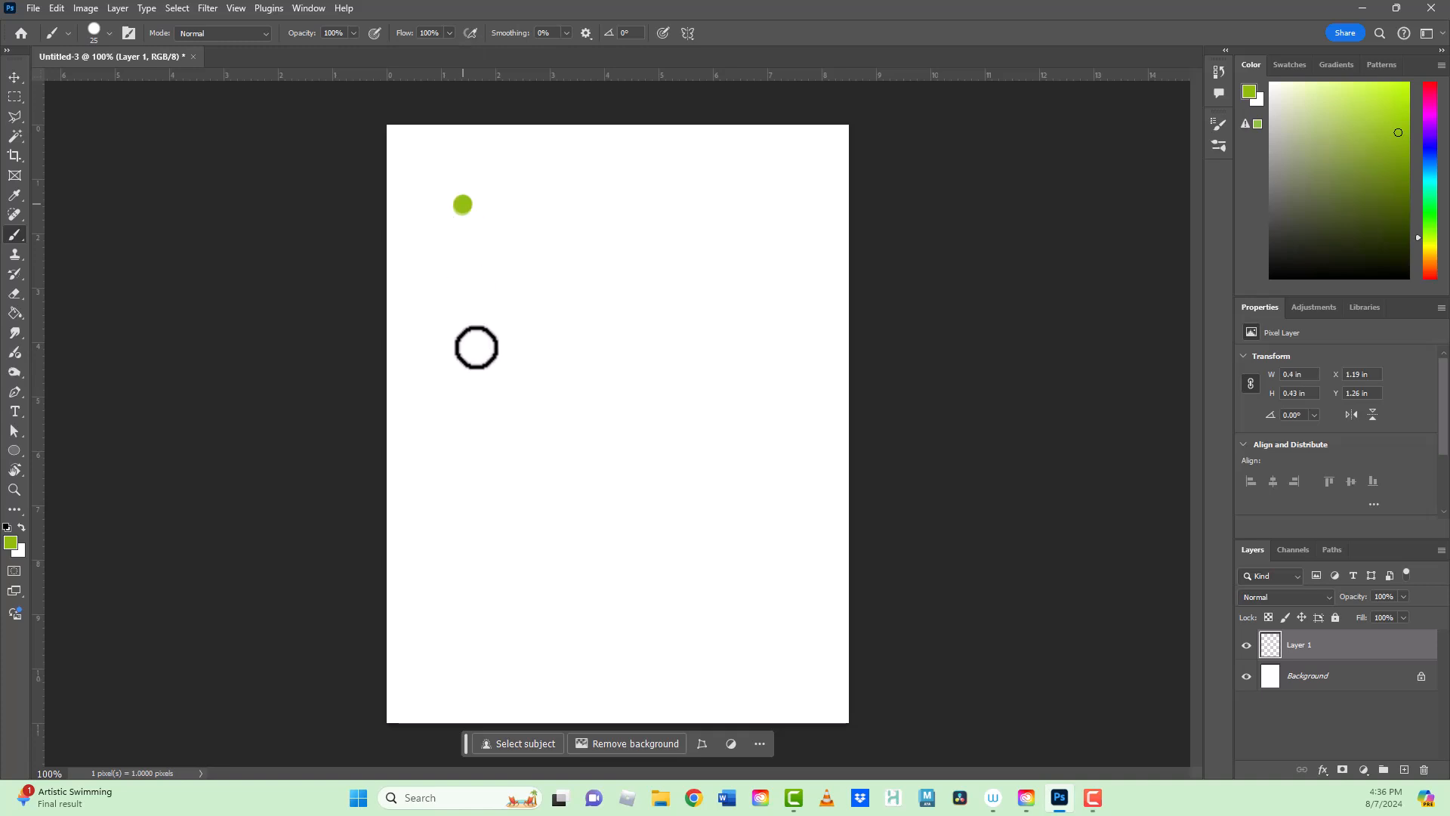
# Set the brush size to 77 px and stamp a larger green dot beside the first one
pyautogui.click(106, 33)
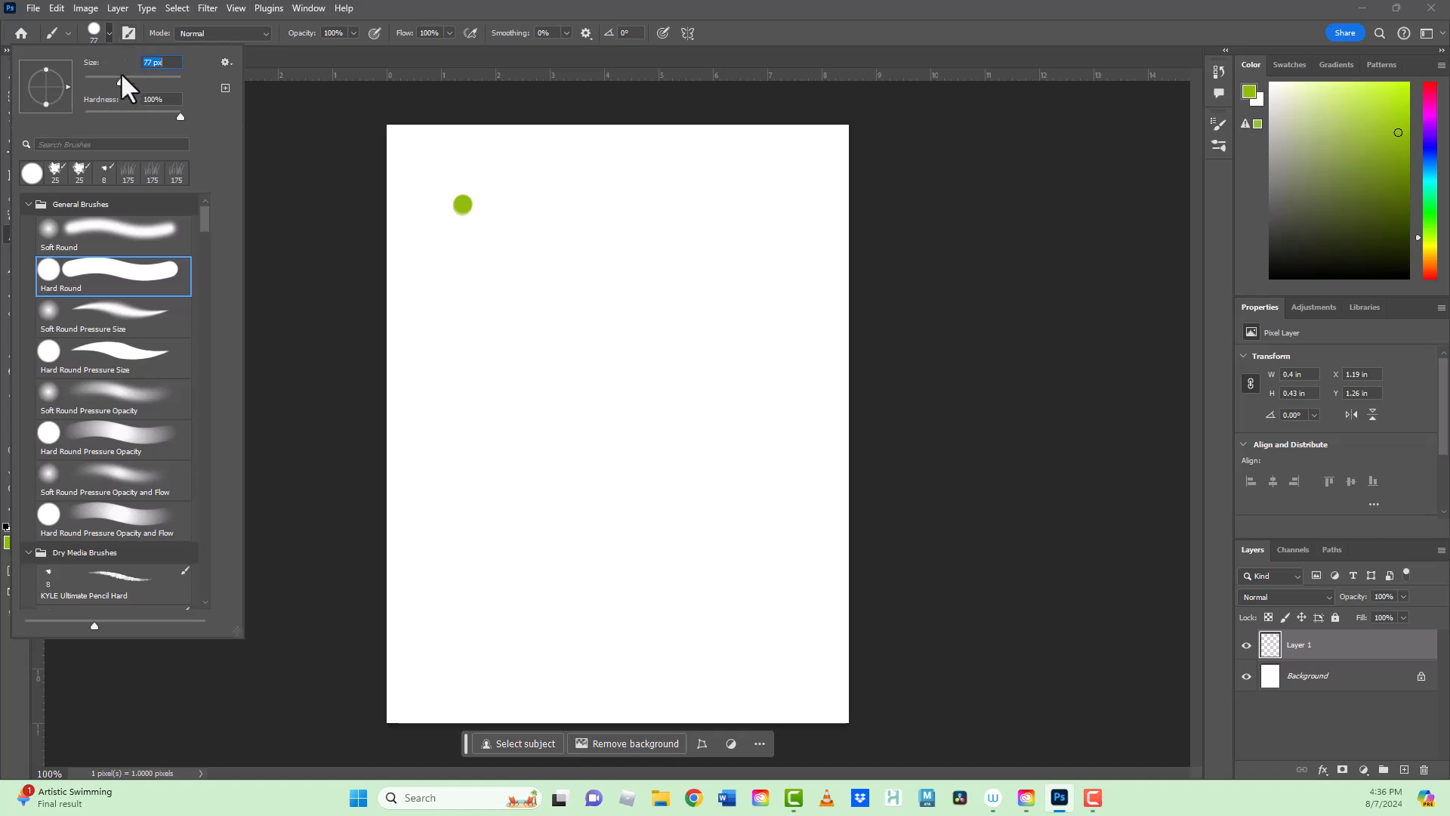
pyautogui.click(544, 196)
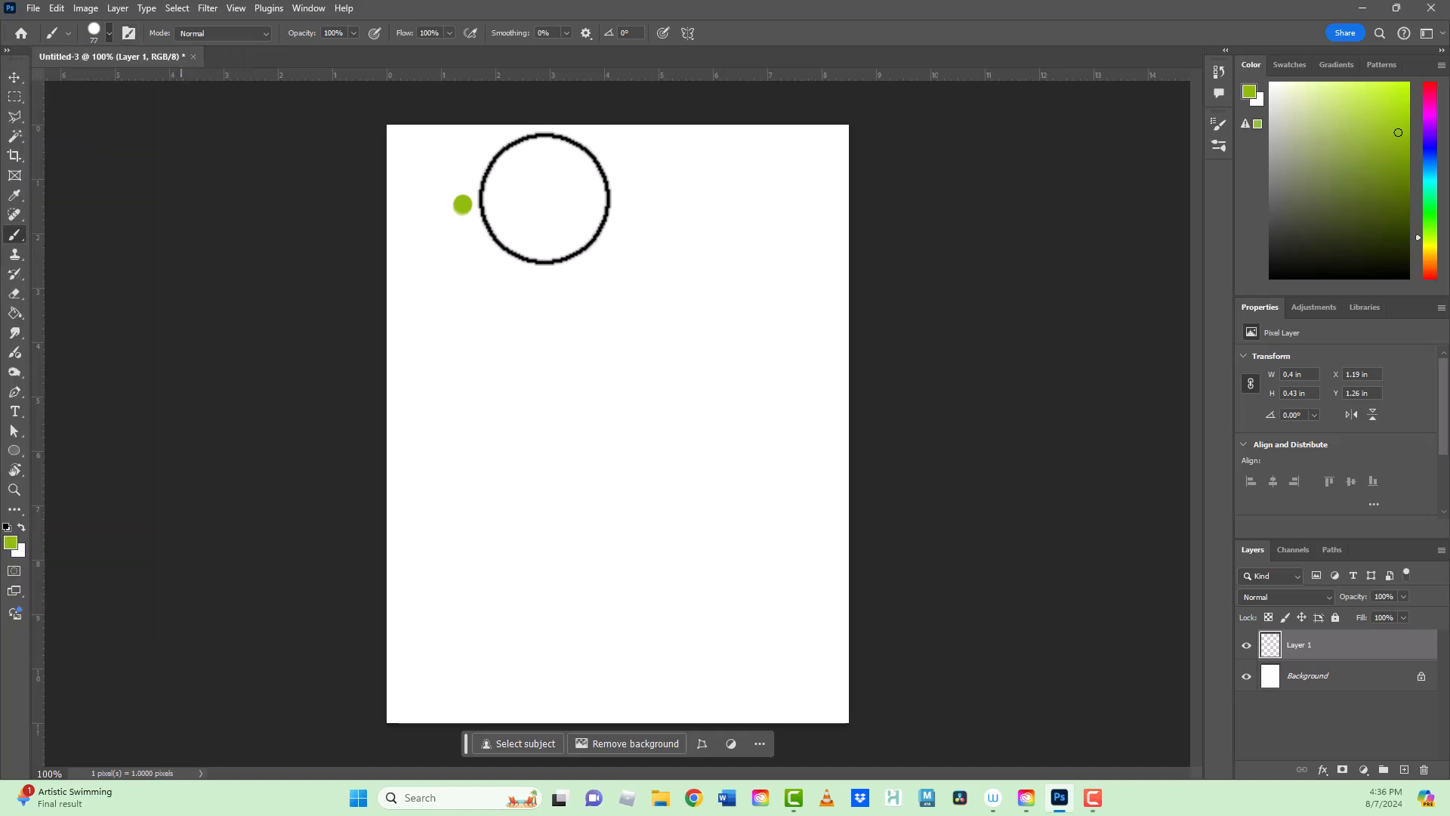
pyautogui.click(543, 198)
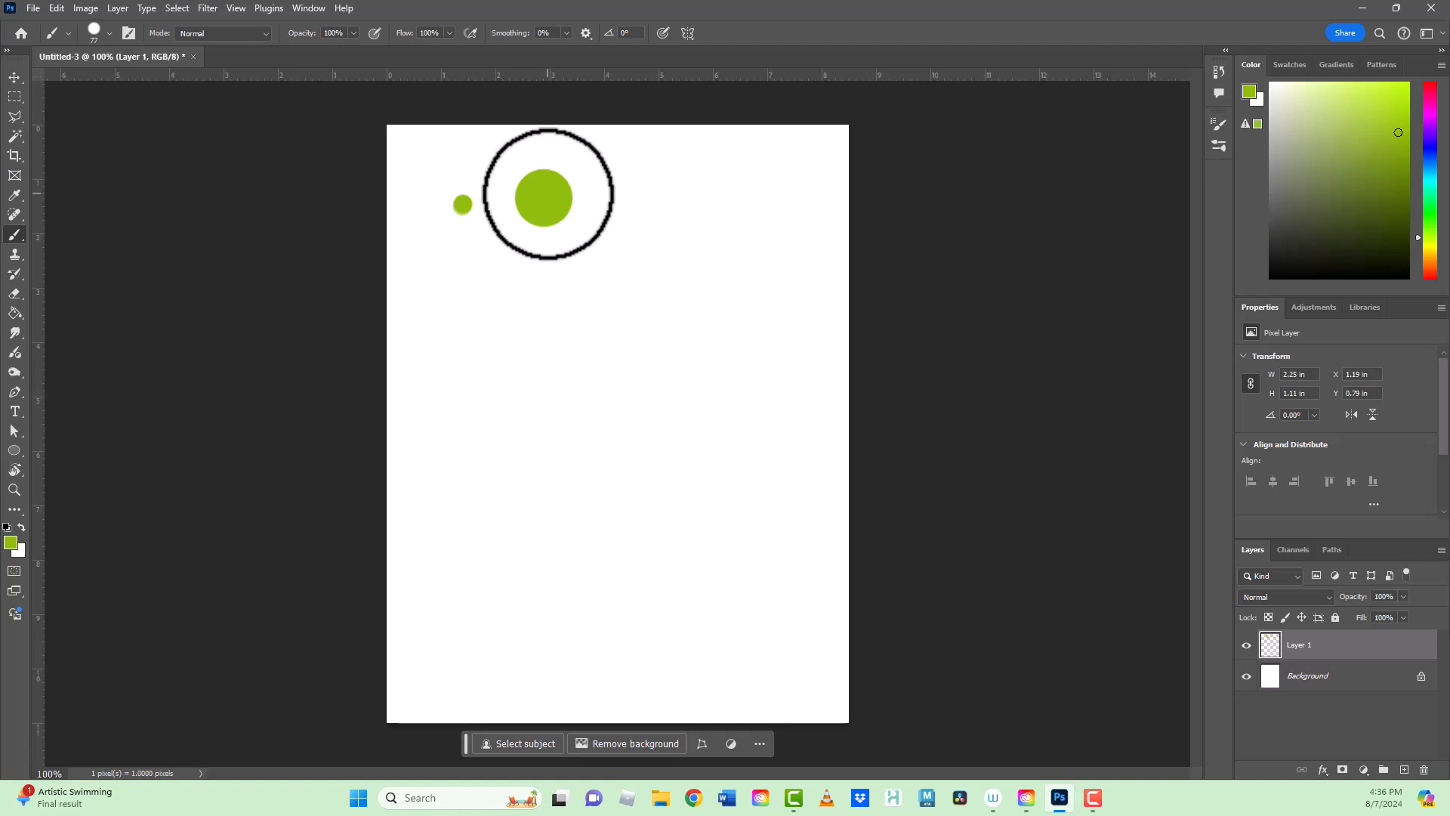
# Enlarge the brush to 125 px and stamp a bigger green dot to the right of the previous one
pyautogui.press(']')
pyautogui.press(']')
pyautogui.press(']')
pyautogui.press(']')
pyautogui.press(']')
pyautogui.click(627, 195)
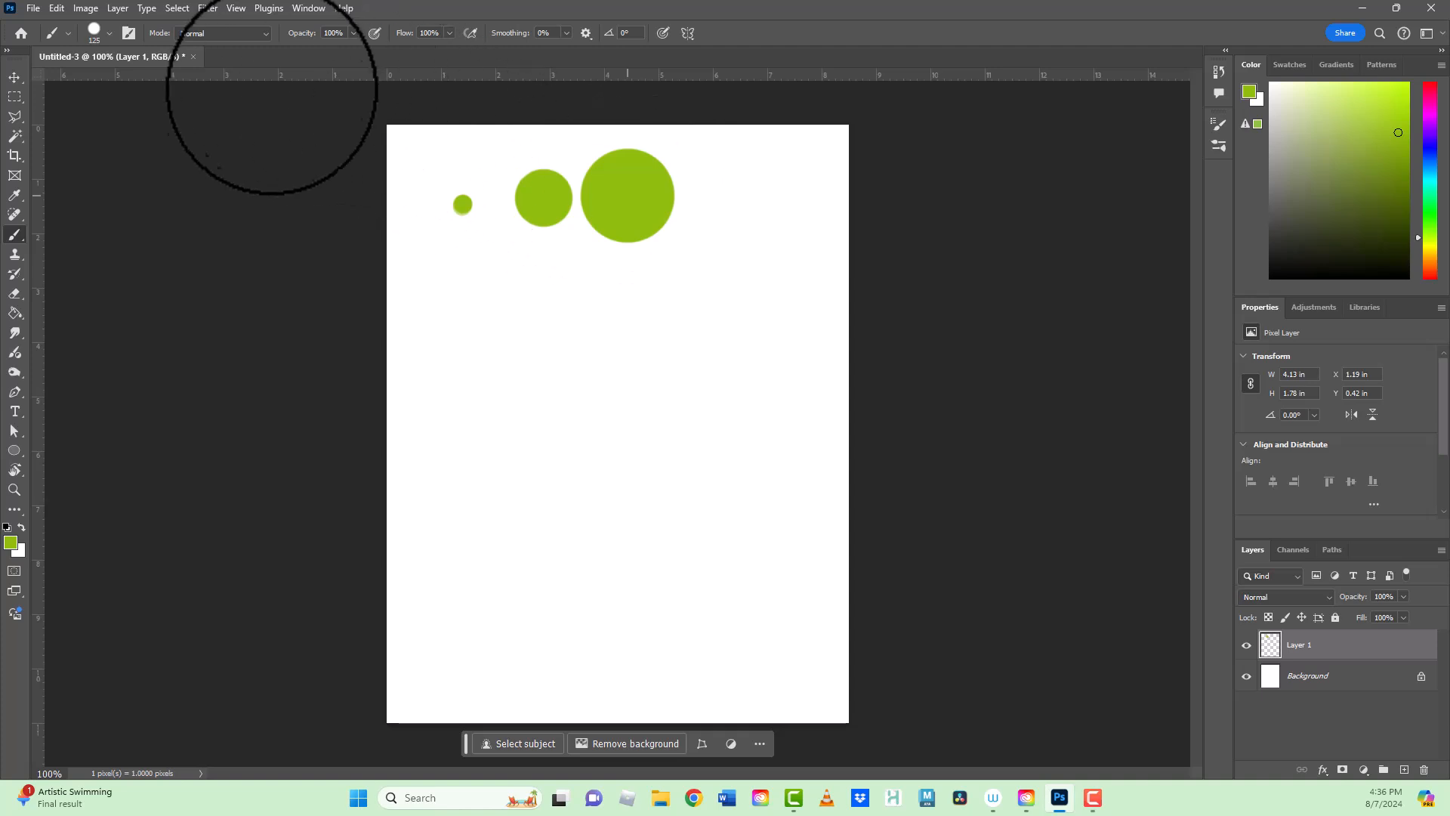
# Reduce the brush to 80 px and stamp two more green dots to finish the row across the page
pyautogui.press('[')
pyautogui.press('[')
pyautogui.press('[')
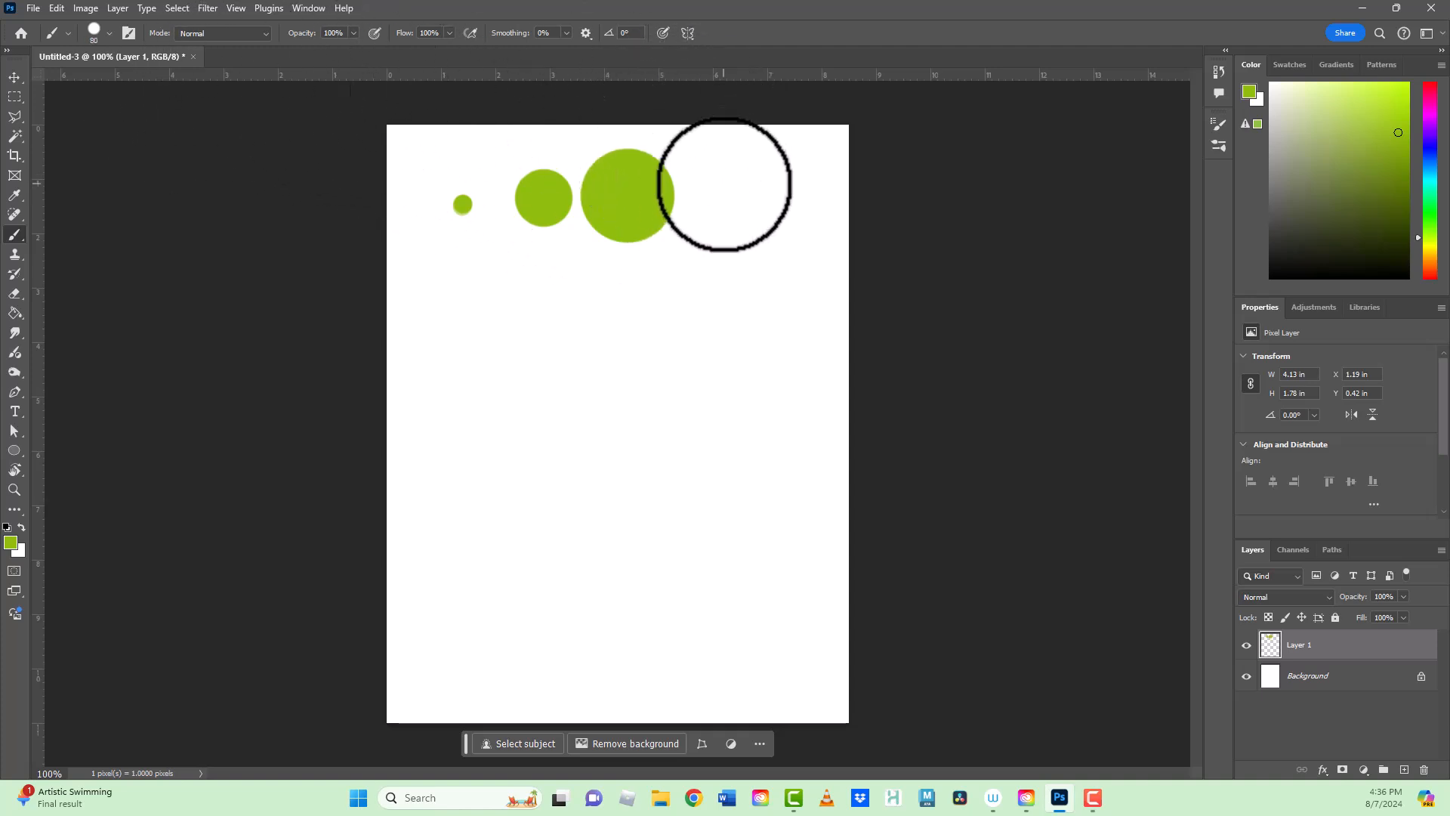
pyautogui.click(724, 184)
pyautogui.click(791, 191)
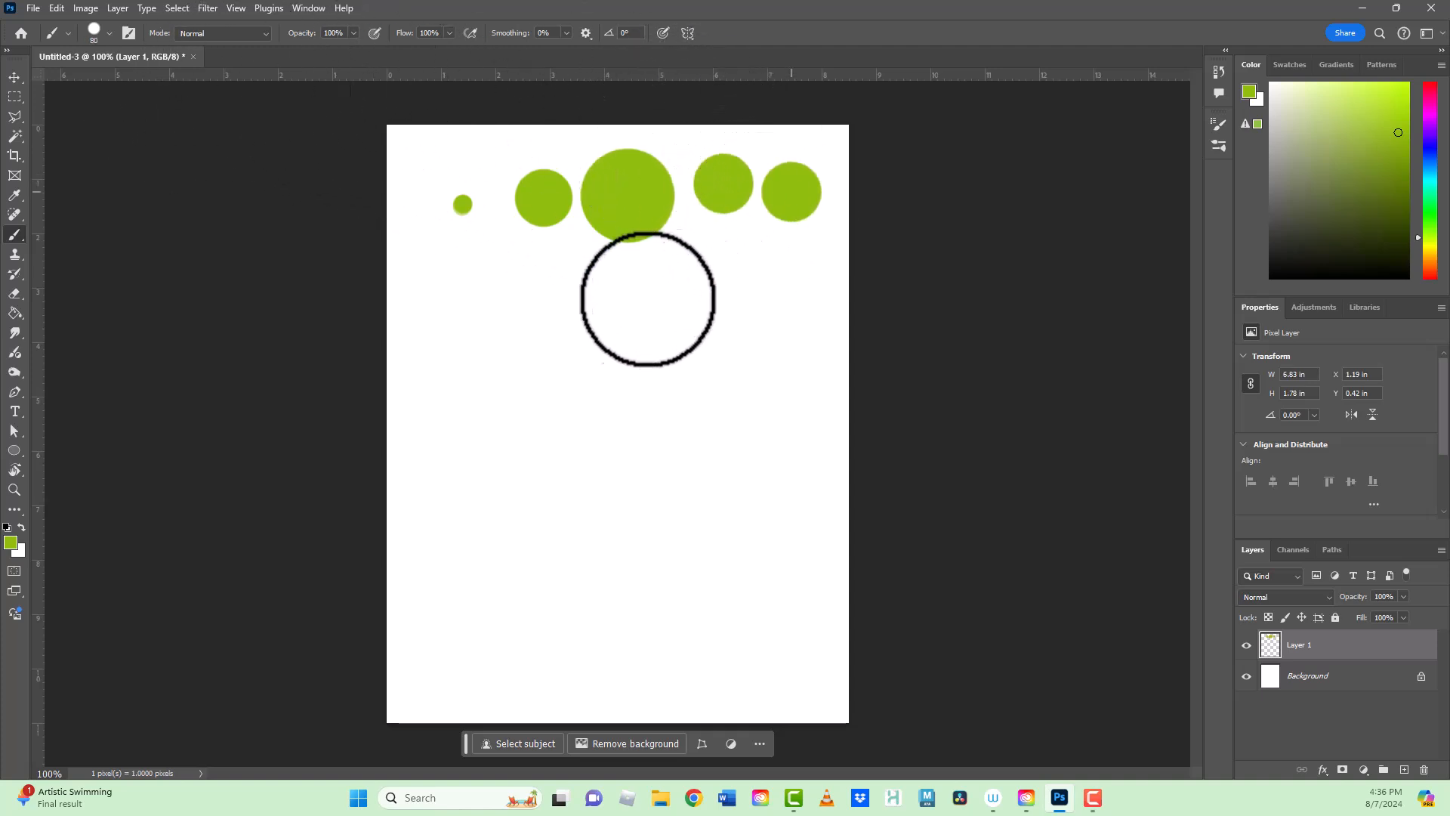
# Paint a wide wavy green stroke below the row of dots and stamp a hard-edged dot in the page's upper-left corner
pyautogui.click(451, 291)
pyautogui.moveTo(467, 292); pyautogui.dragTo(793, 278)
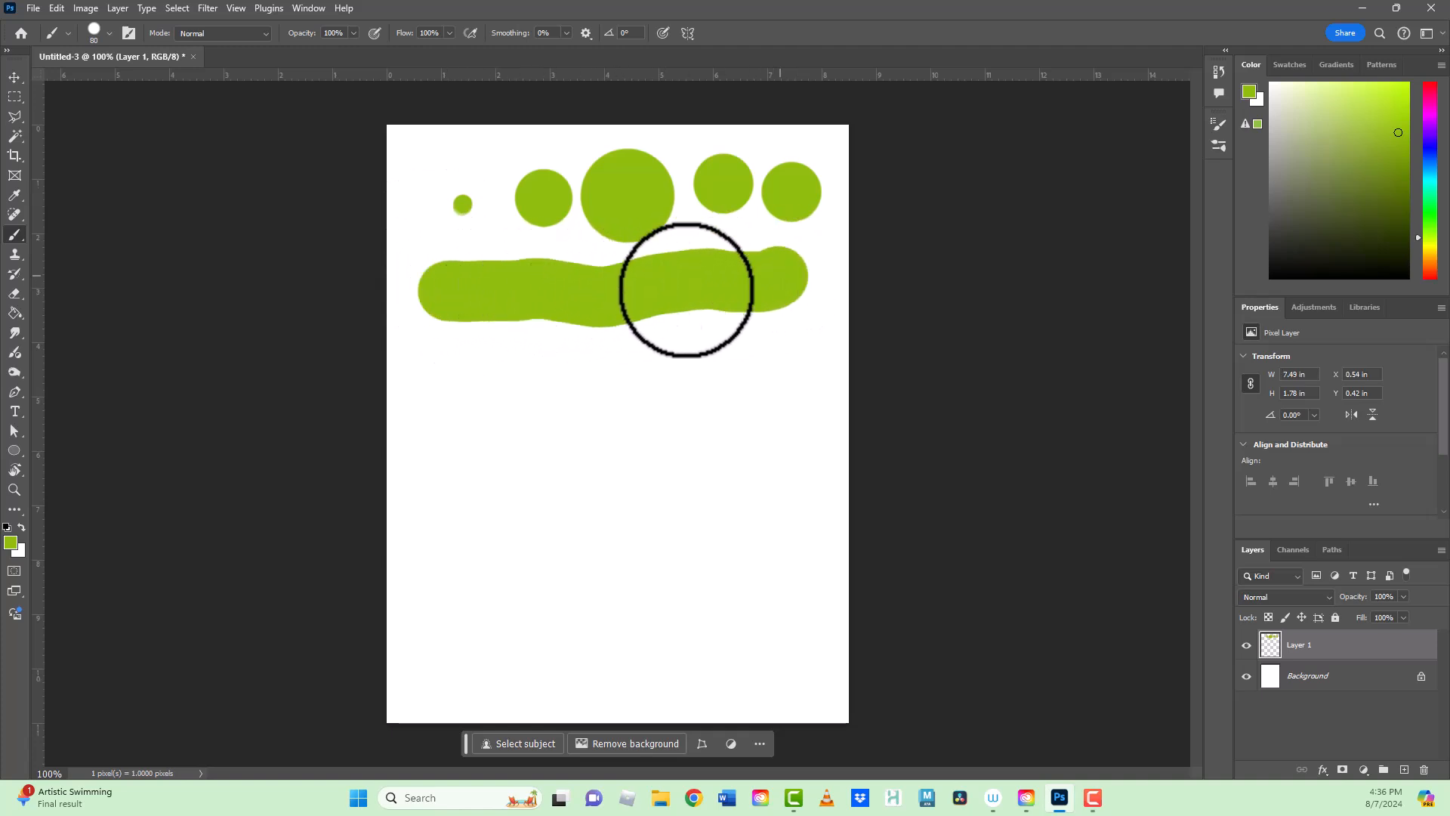
pyautogui.click(108, 33)
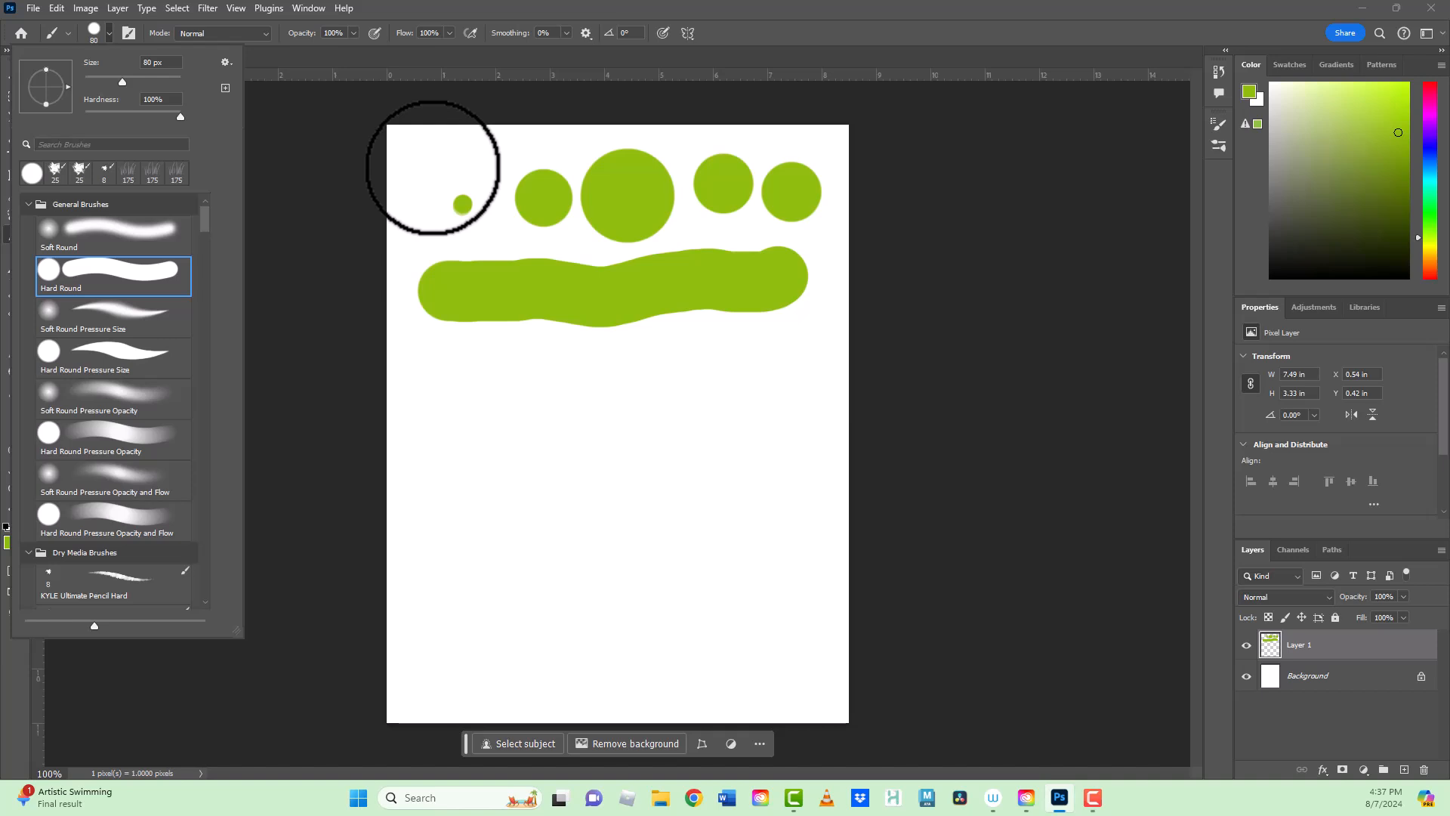
pyautogui.click(432, 167)
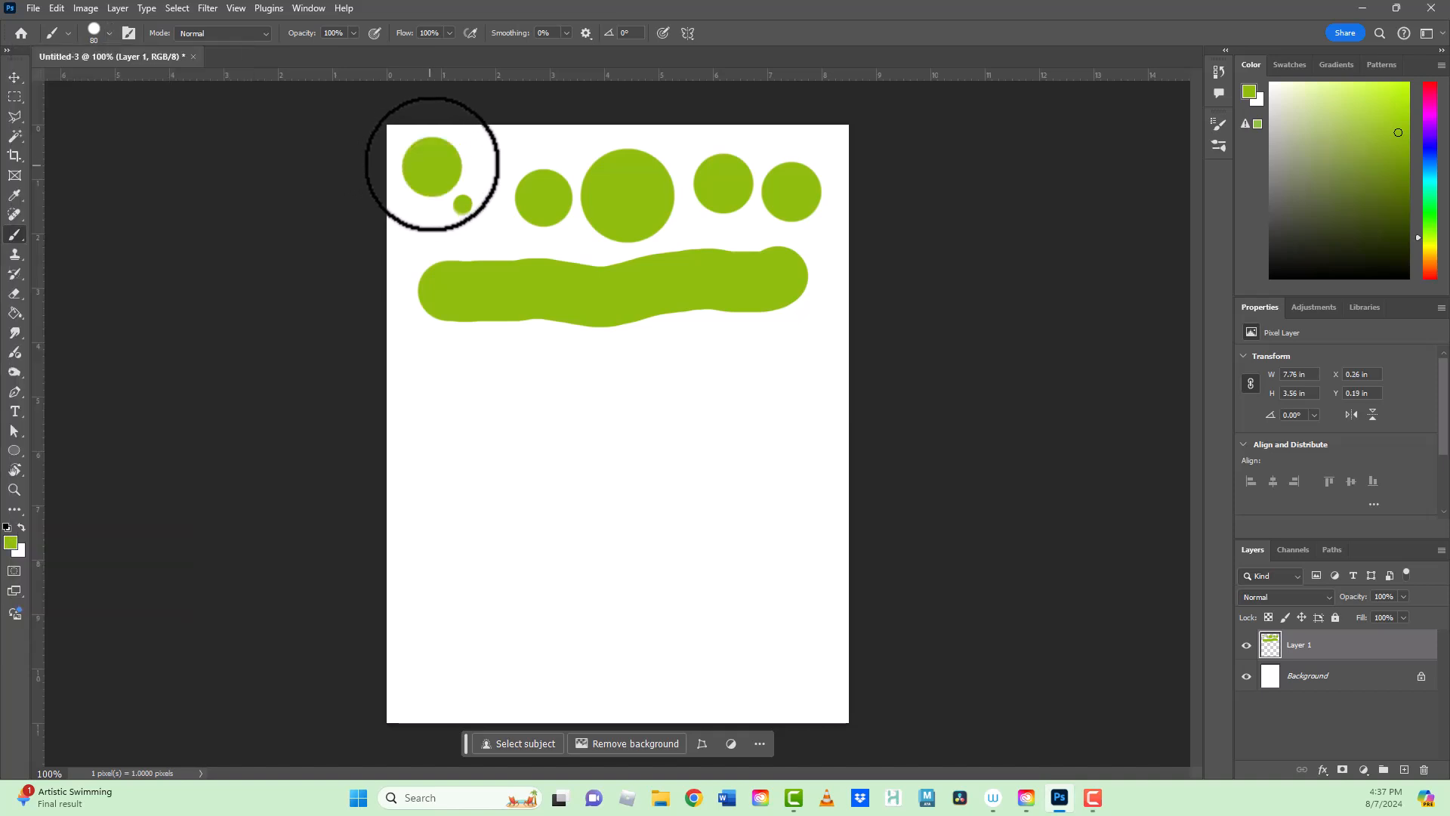
# Stamp a dab at 44% hardness beside the corner dot and another at 0% hardness below it
pyautogui.click(109, 31)
pyautogui.moveTo(175, 115); pyautogui.dragTo(126, 113)
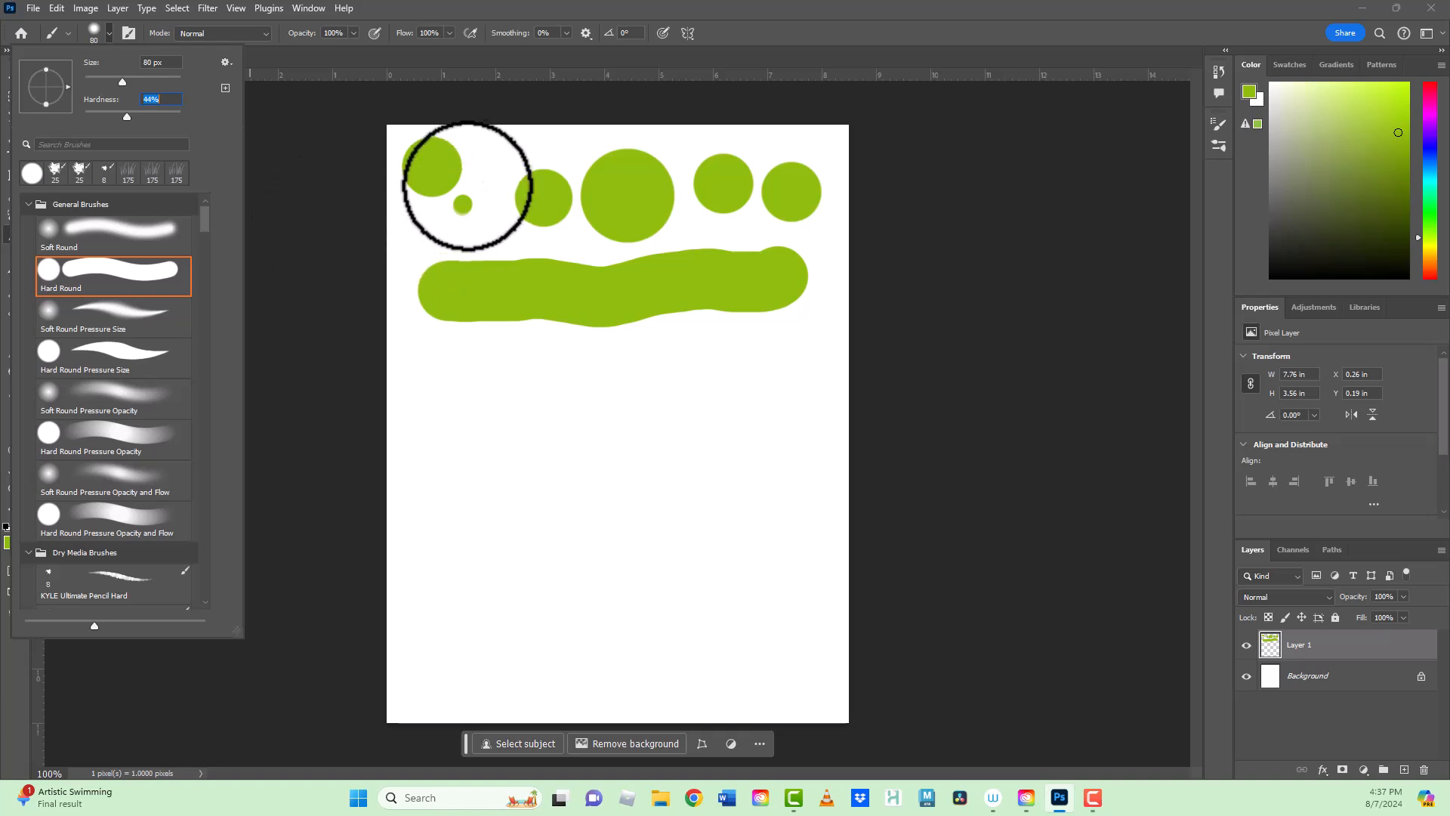
pyautogui.click(495, 162)
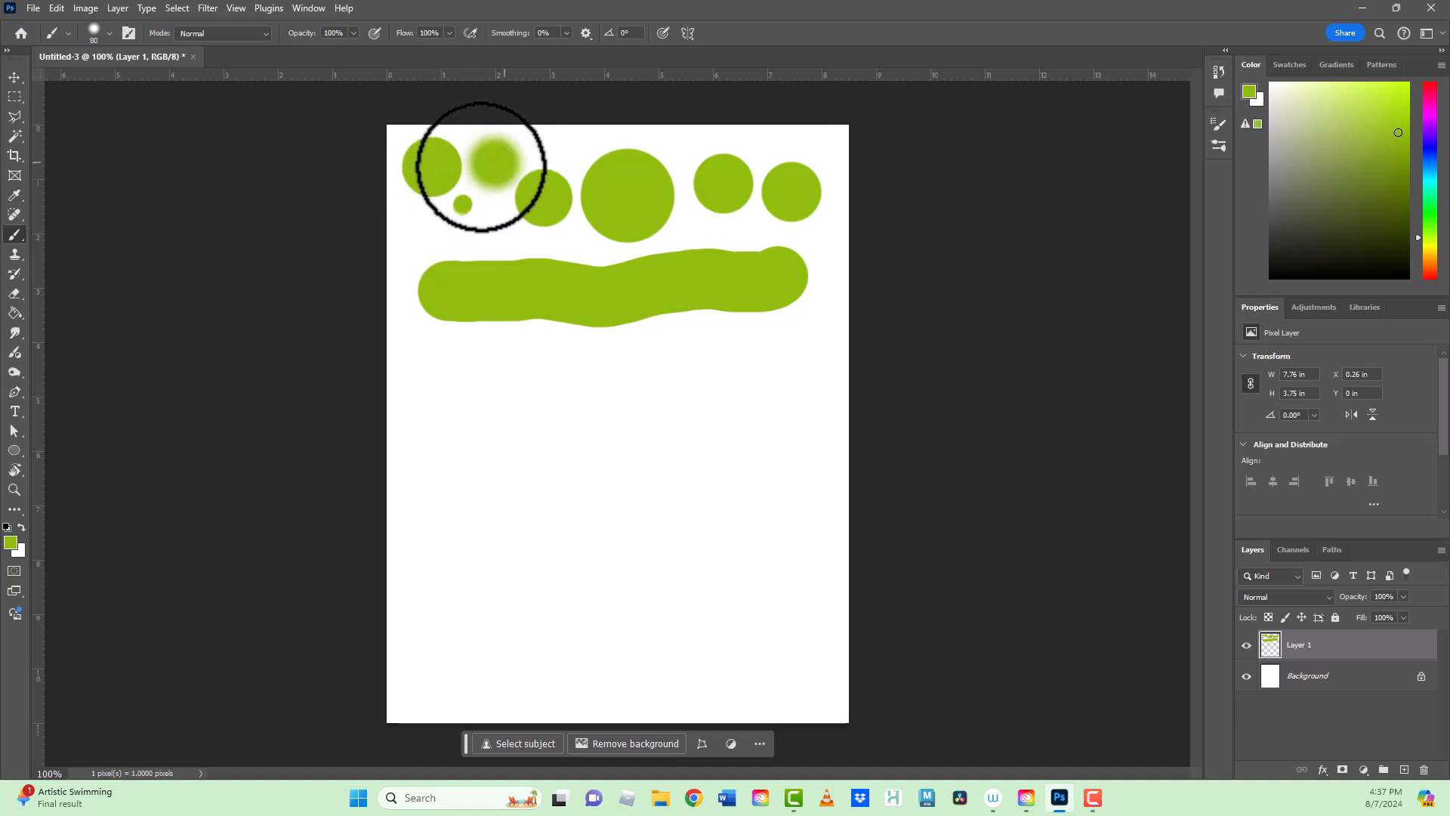
pyautogui.click(109, 33)
pyautogui.moveTo(124, 114); pyautogui.dragTo(65, 120)
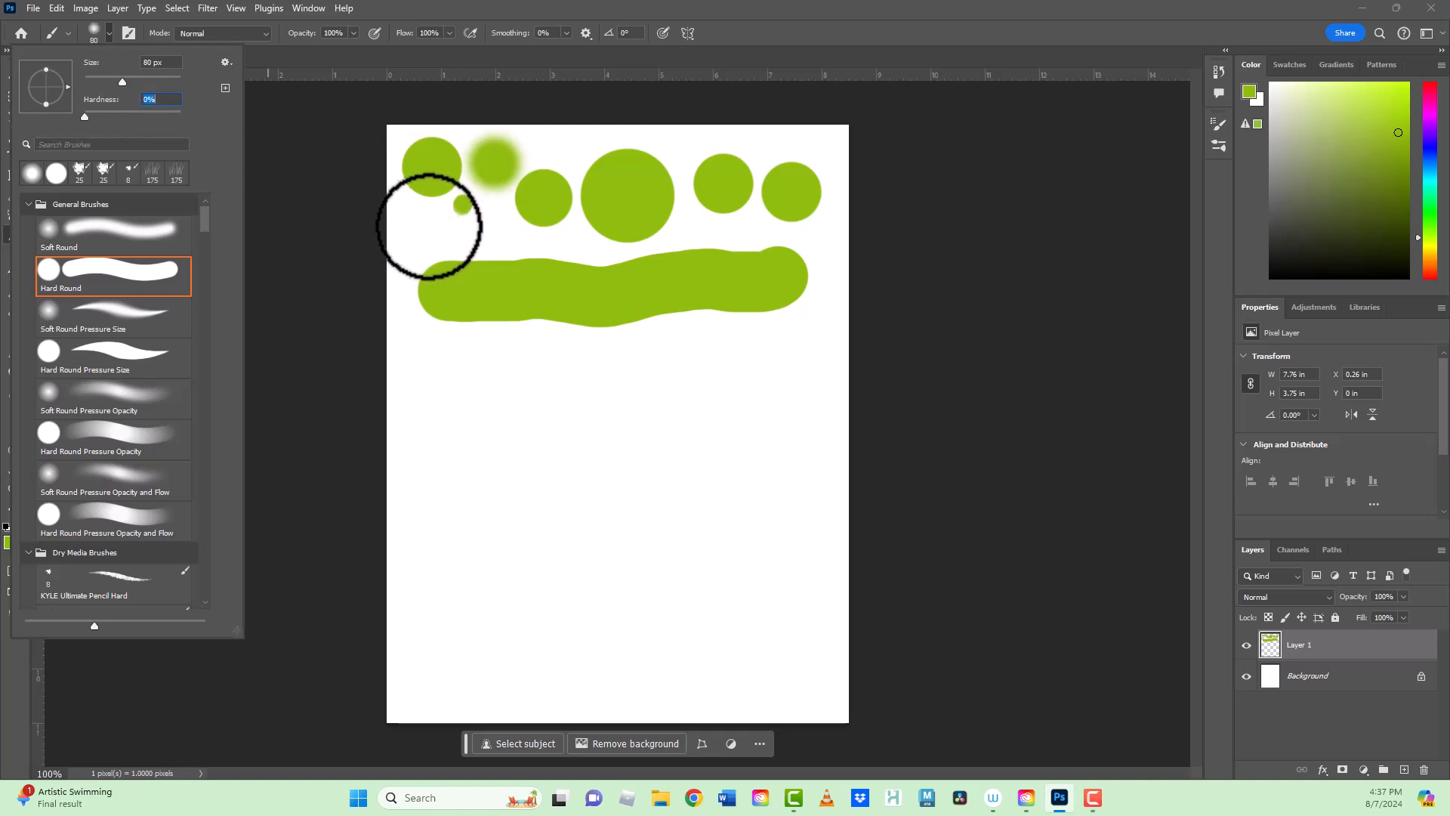
pyautogui.click(428, 225)
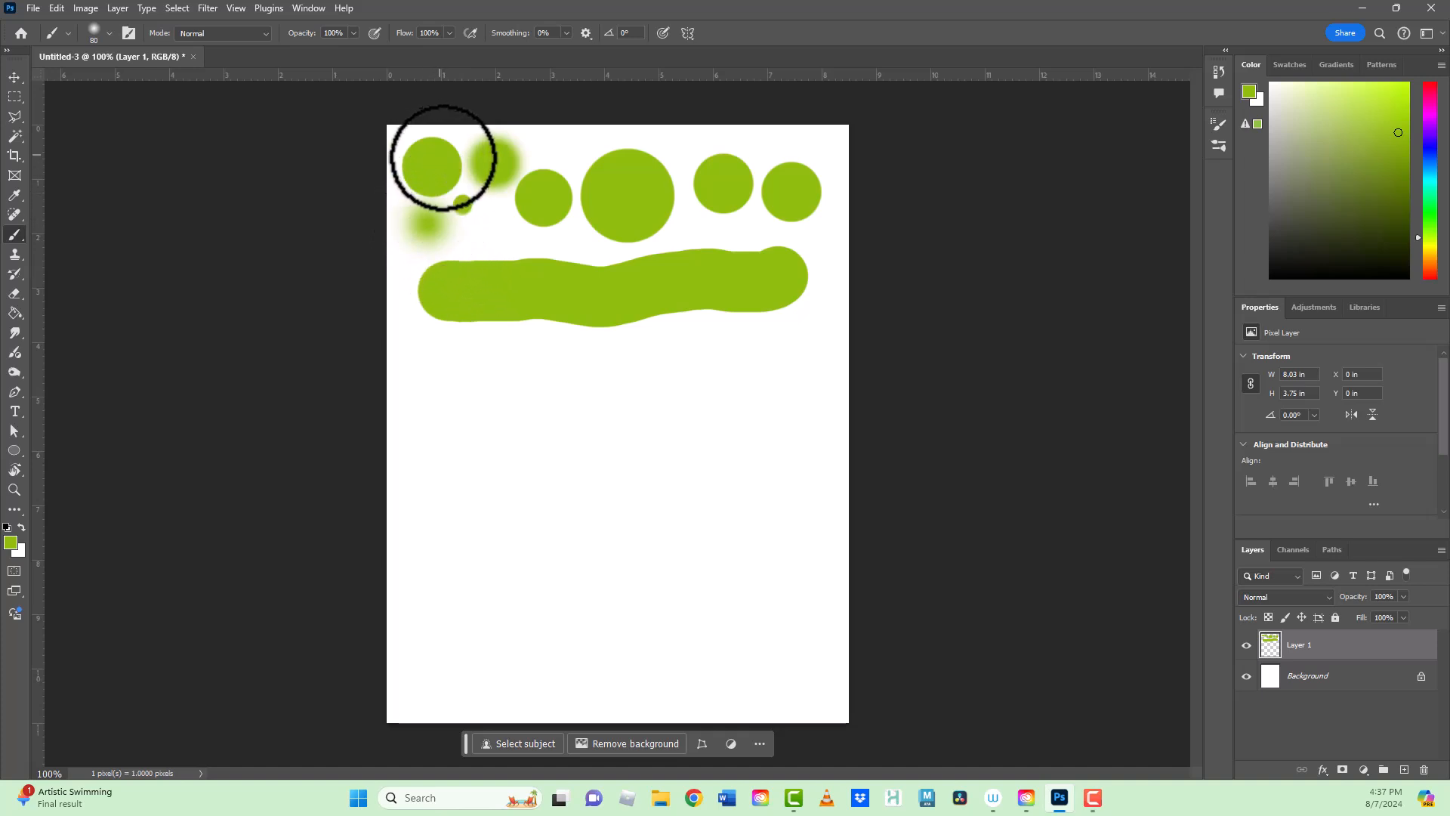
# Rotate the brush tip to 48° and set its hardness to 37%
pyautogui.click(108, 33)
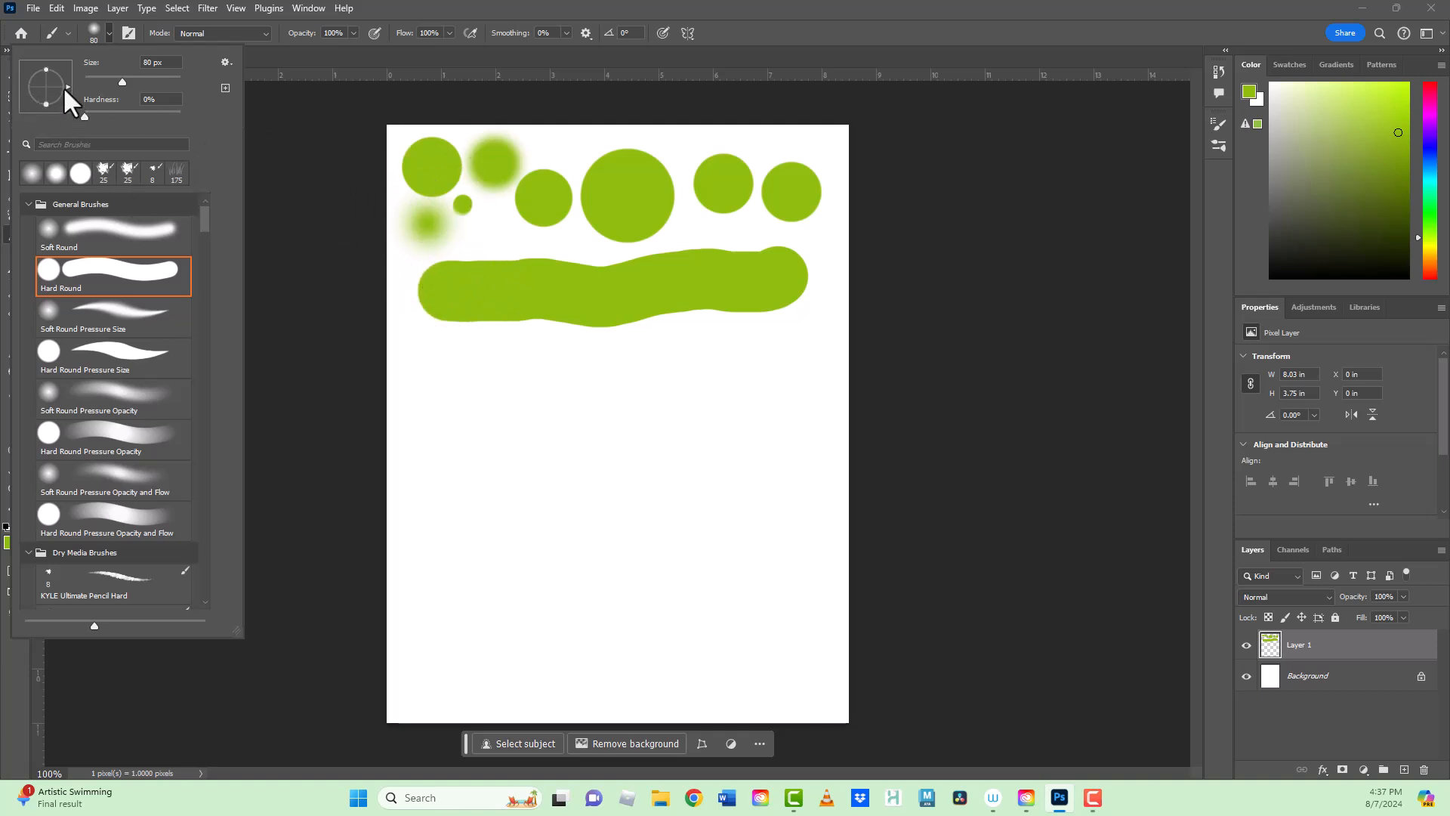
pyautogui.moveTo(63, 84); pyautogui.dragTo(60, 70)
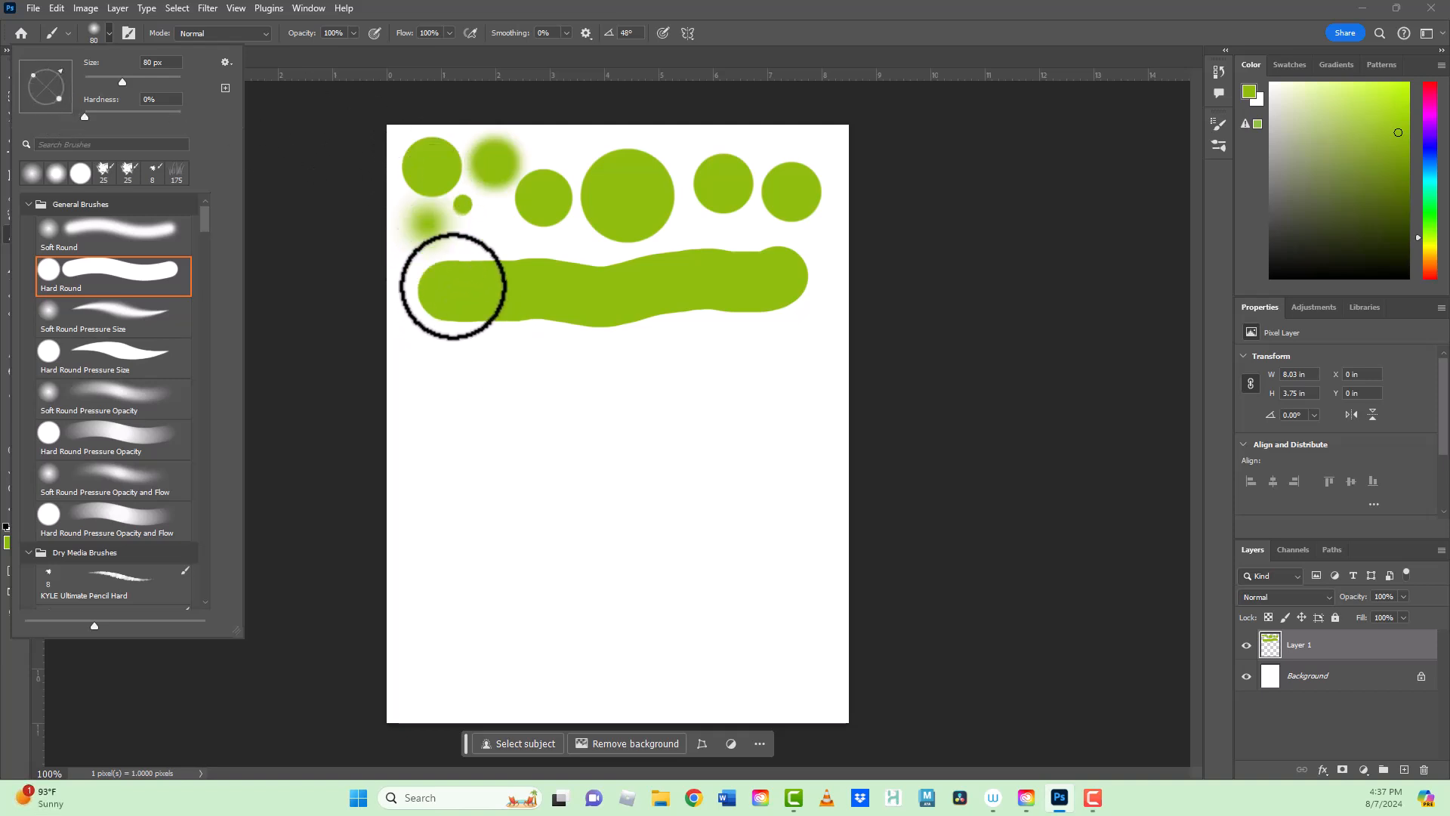
pyautogui.click(120, 113)
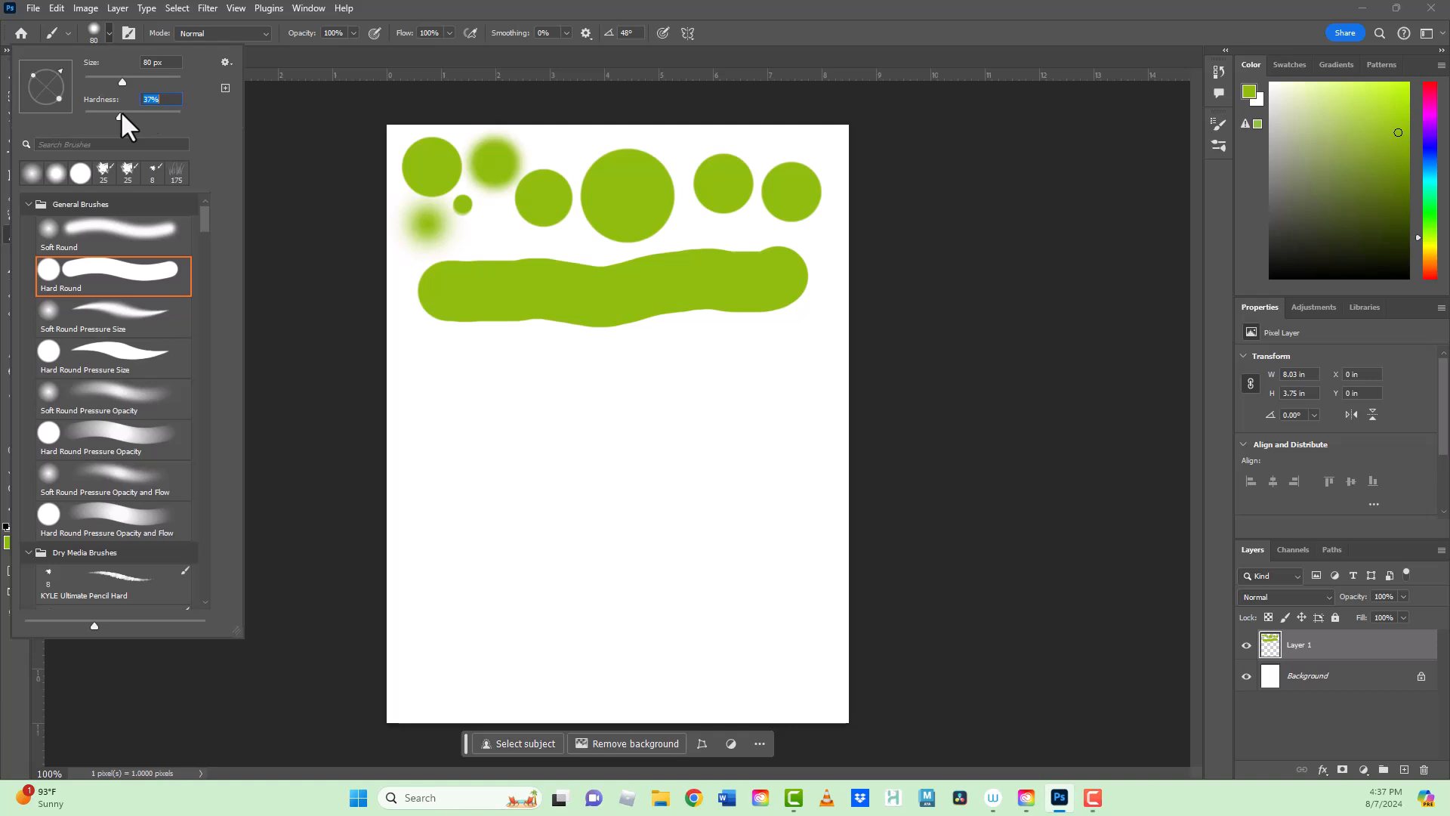
# Set the brush opacity to 50% and paint a short translucent green stroke below the wavy one
pyautogui.click(350, 30)
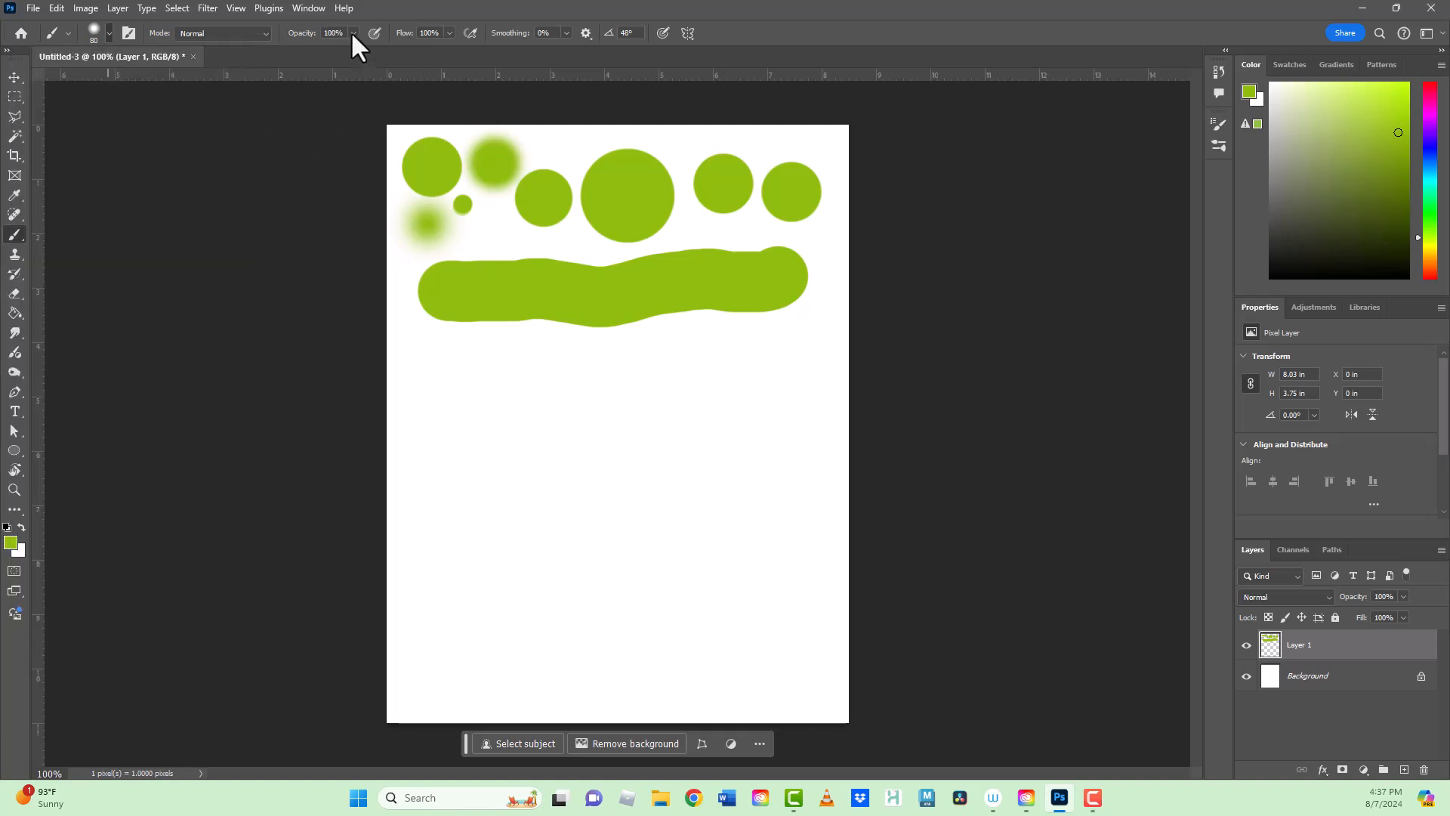
pyautogui.click(352, 35)
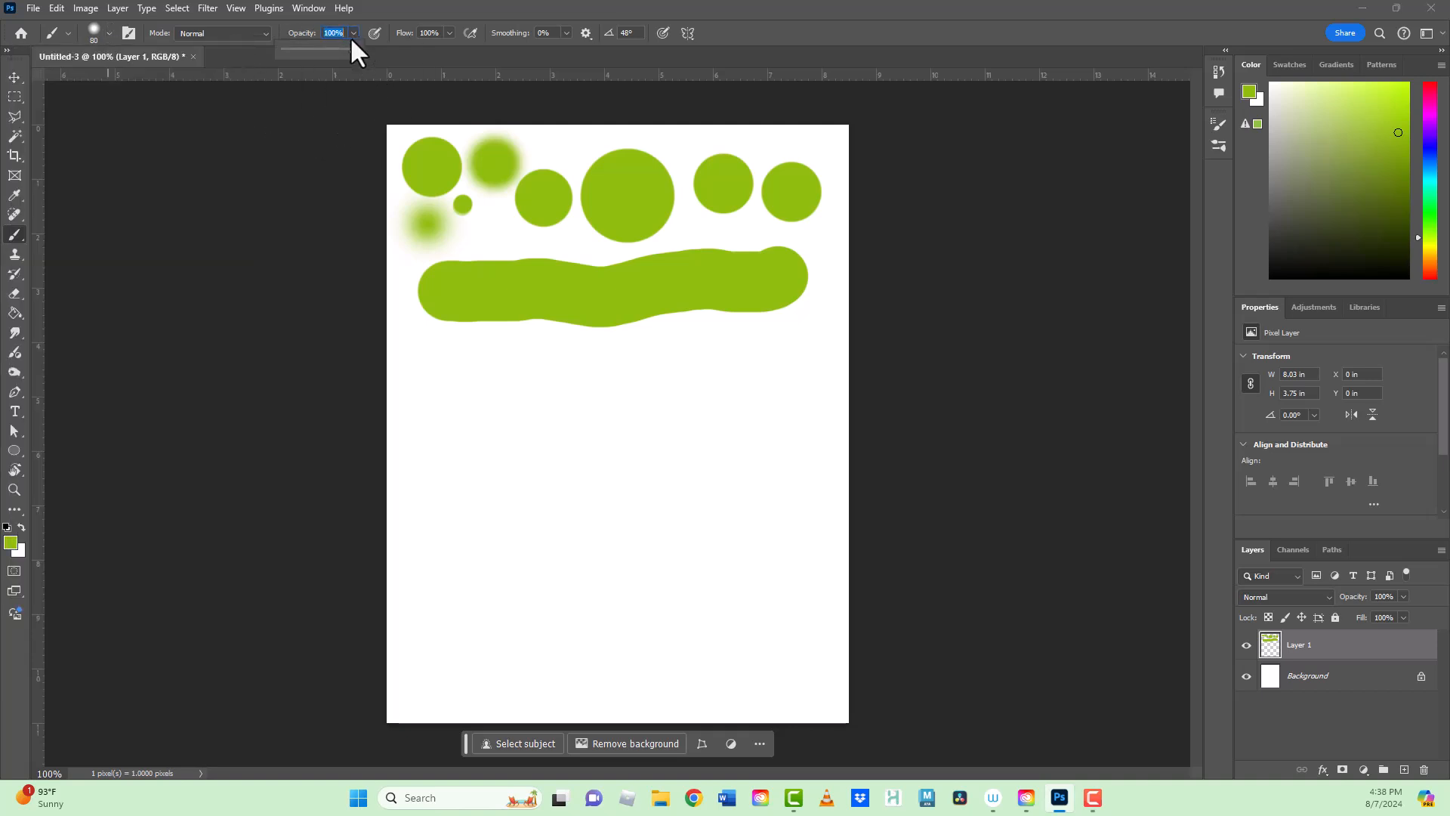
pyautogui.moveTo(320, 57); pyautogui.dragTo(316, 57)
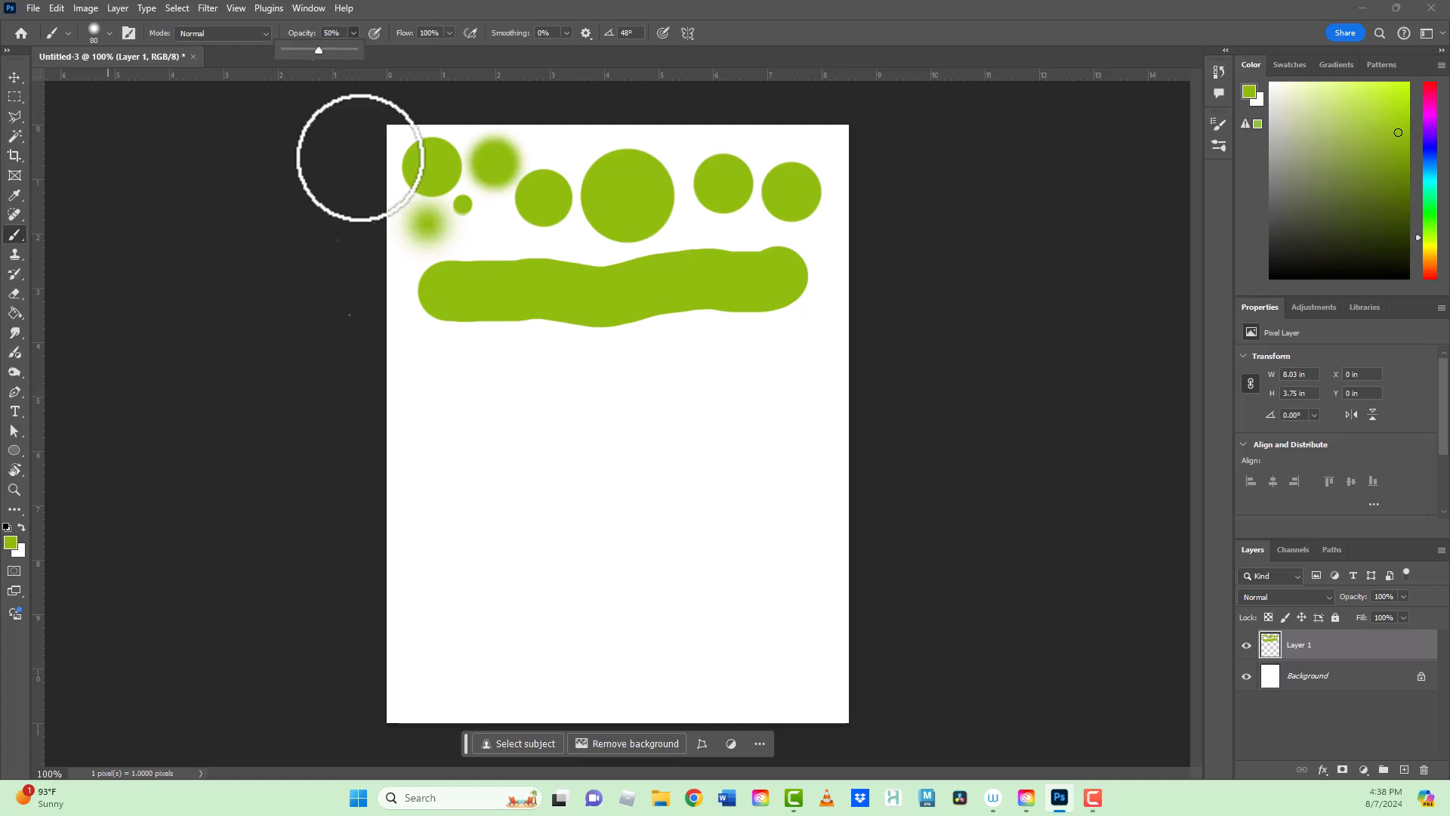
pyautogui.moveTo(440, 395); pyautogui.dragTo(616, 370)
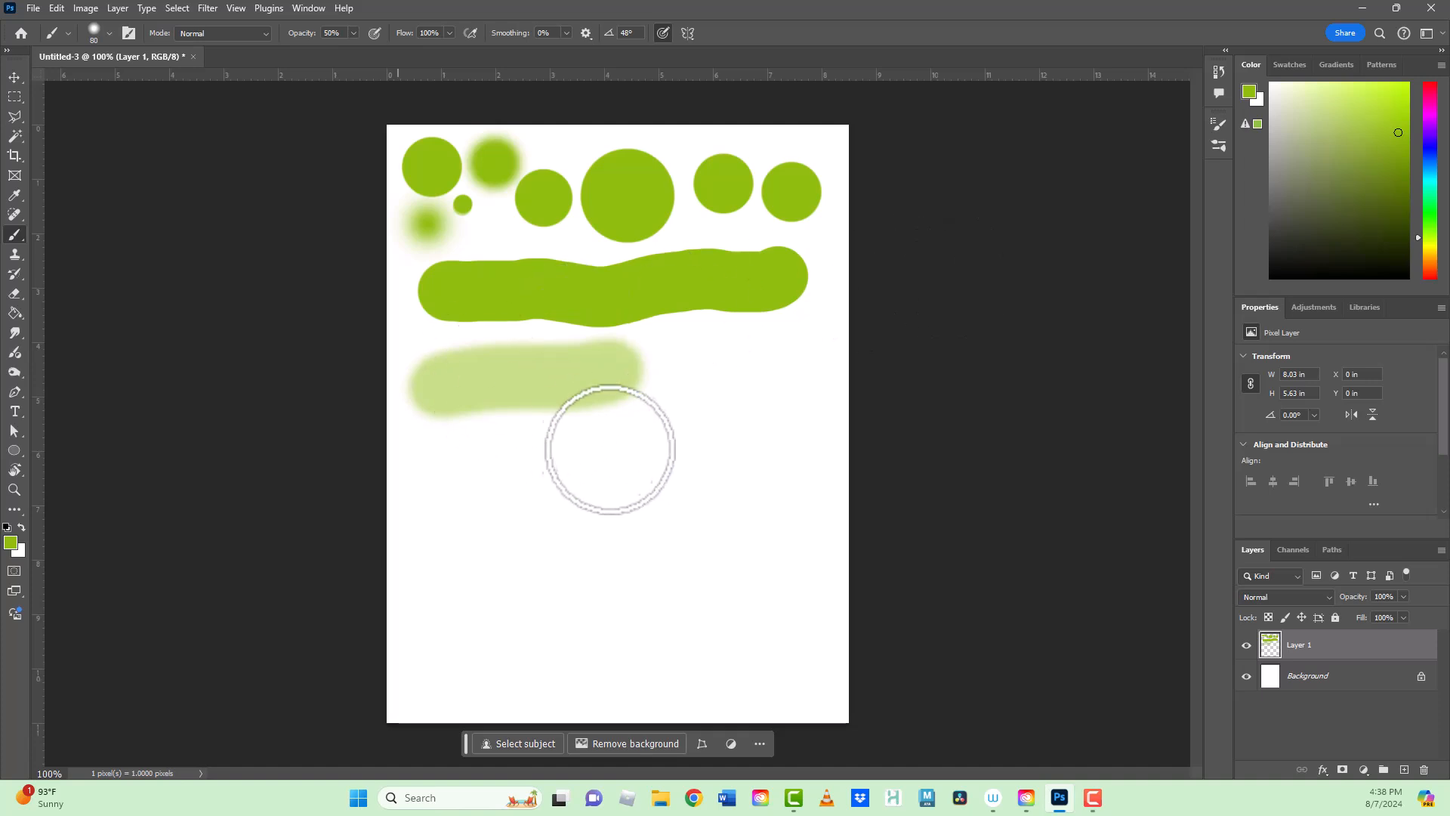
# With pen pressure controlling brush size, paint three overlapping translucent green strokes over the lower half of the page
pyautogui.moveTo(451, 475)
pyautogui.mouseDown()
pyautogui.moveTo(428, 480)
pyautogui.moveTo(800, 427)
pyautogui.moveTo(521, 547)
pyautogui.moveTo(559, 595)
pyautogui.moveTo(695, 583)
pyautogui.moveTo(793, 621)
pyautogui.mouseUp()
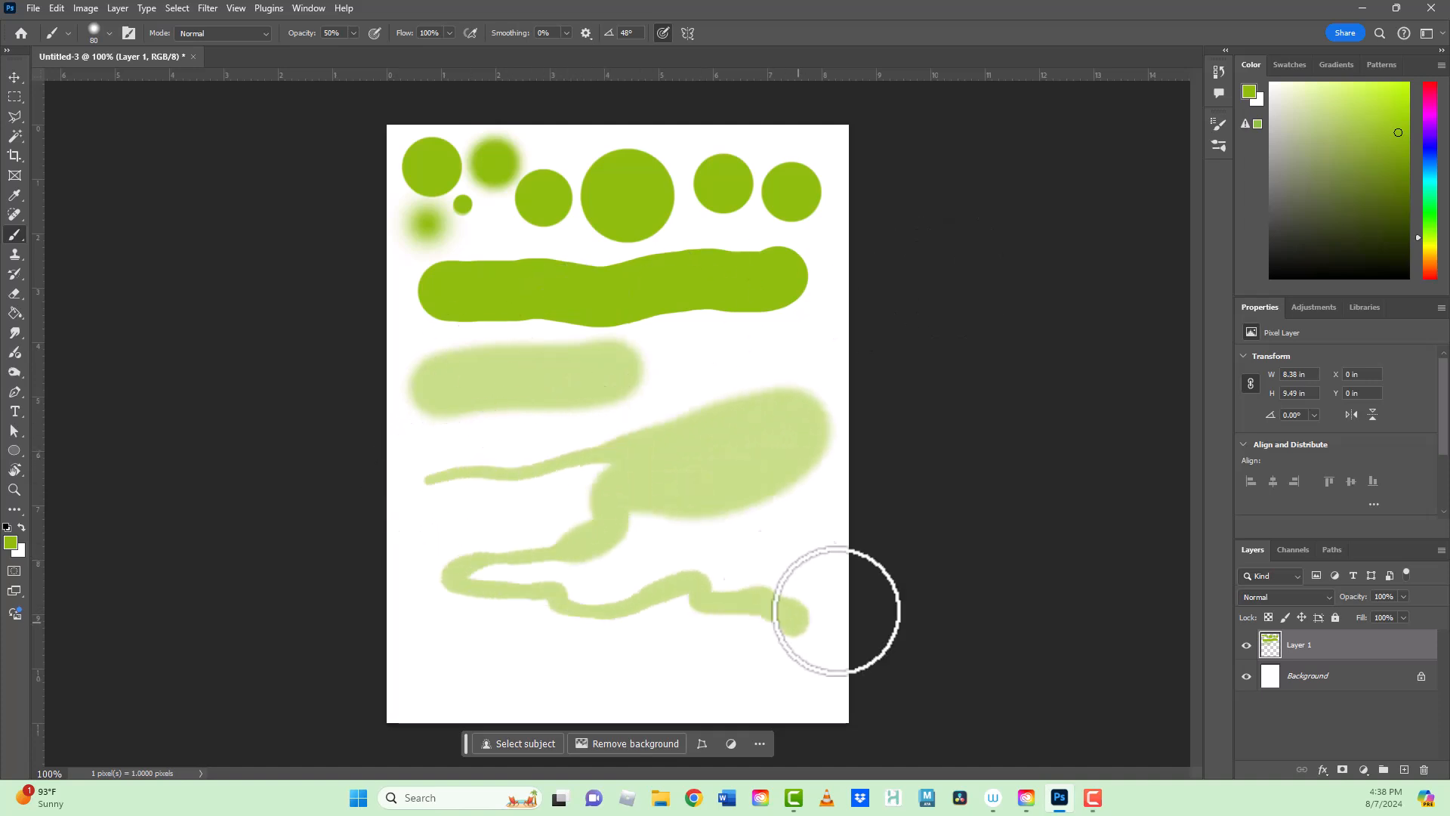
pyautogui.moveTo(436, 432)
pyautogui.mouseDown()
pyautogui.moveTo(770, 383)
pyautogui.moveTo(548, 354)
pyautogui.moveTo(467, 372)
pyautogui.moveTo(599, 391)
pyautogui.moveTo(687, 519)
pyautogui.moveTo(614, 616)
pyautogui.moveTo(516, 655)
pyautogui.moveTo(303, 690)
pyautogui.mouseUp()
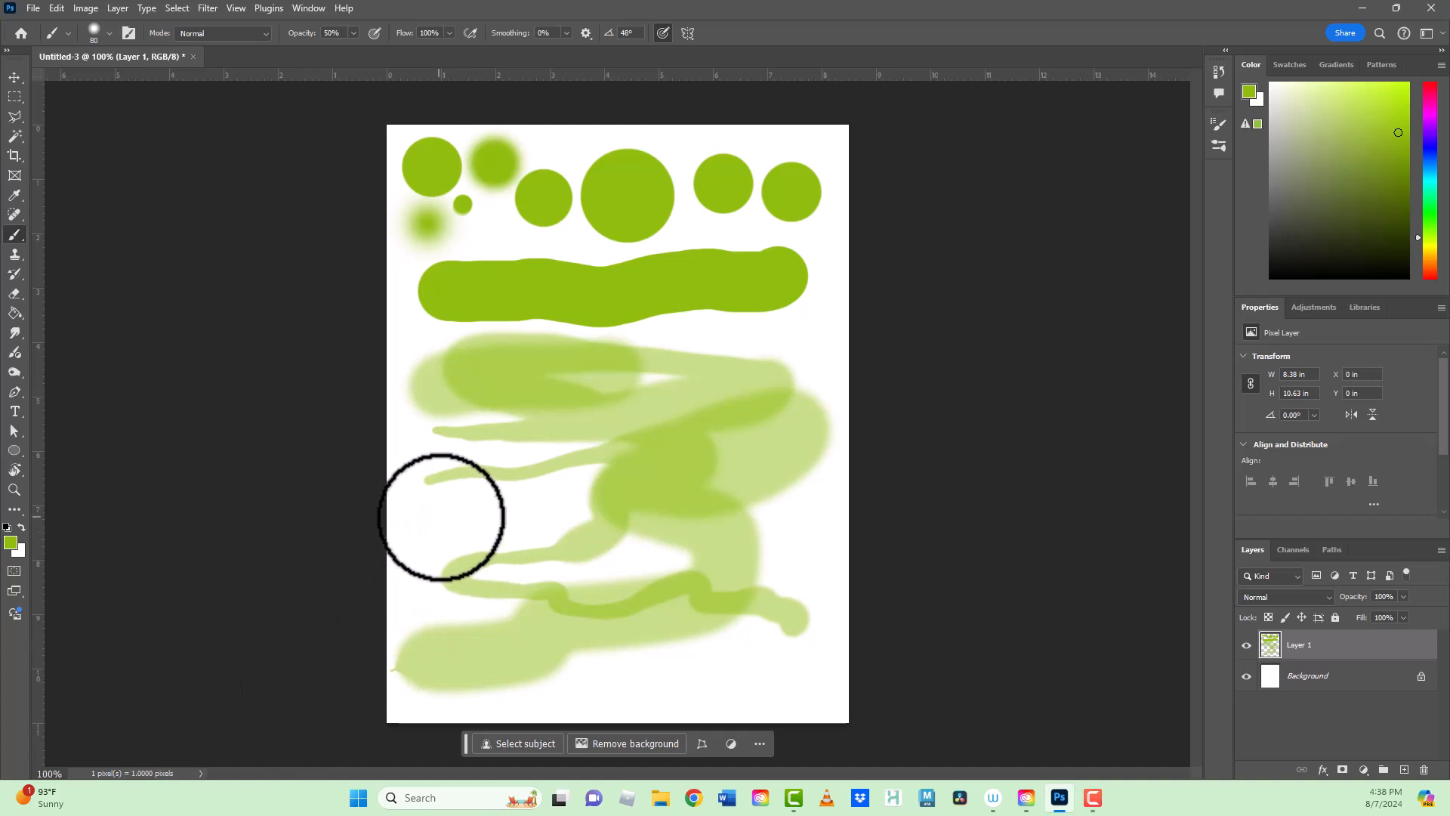
pyautogui.moveTo(441, 512)
pyautogui.mouseDown()
pyautogui.moveTo(604, 495)
pyautogui.moveTo(644, 573)
pyautogui.mouseUp()
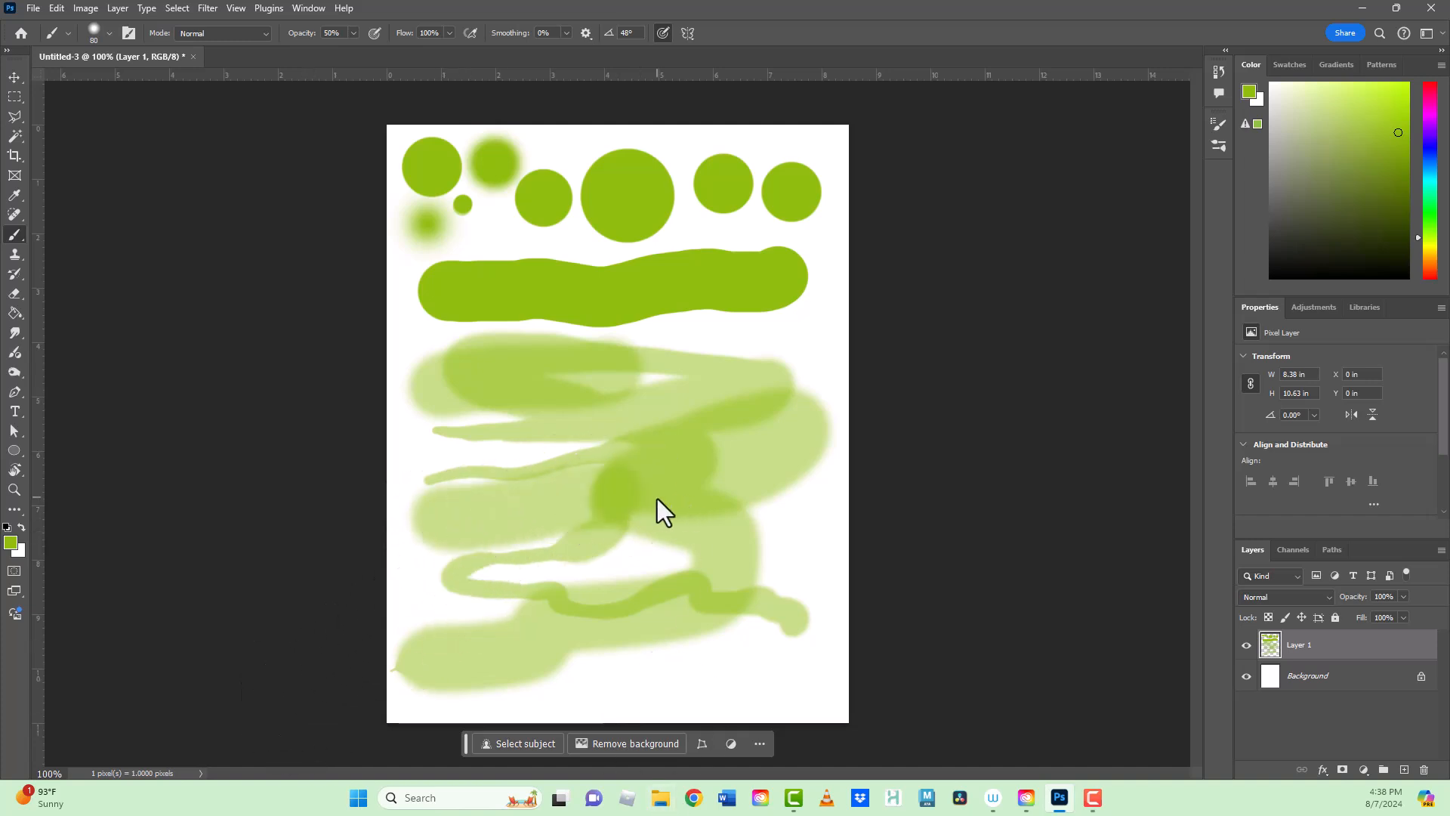
# Change the foreground color to teal blue and paint two translucent strokes over the green ones
pyautogui.click(1429, 176)
pyautogui.click(1390, 170)
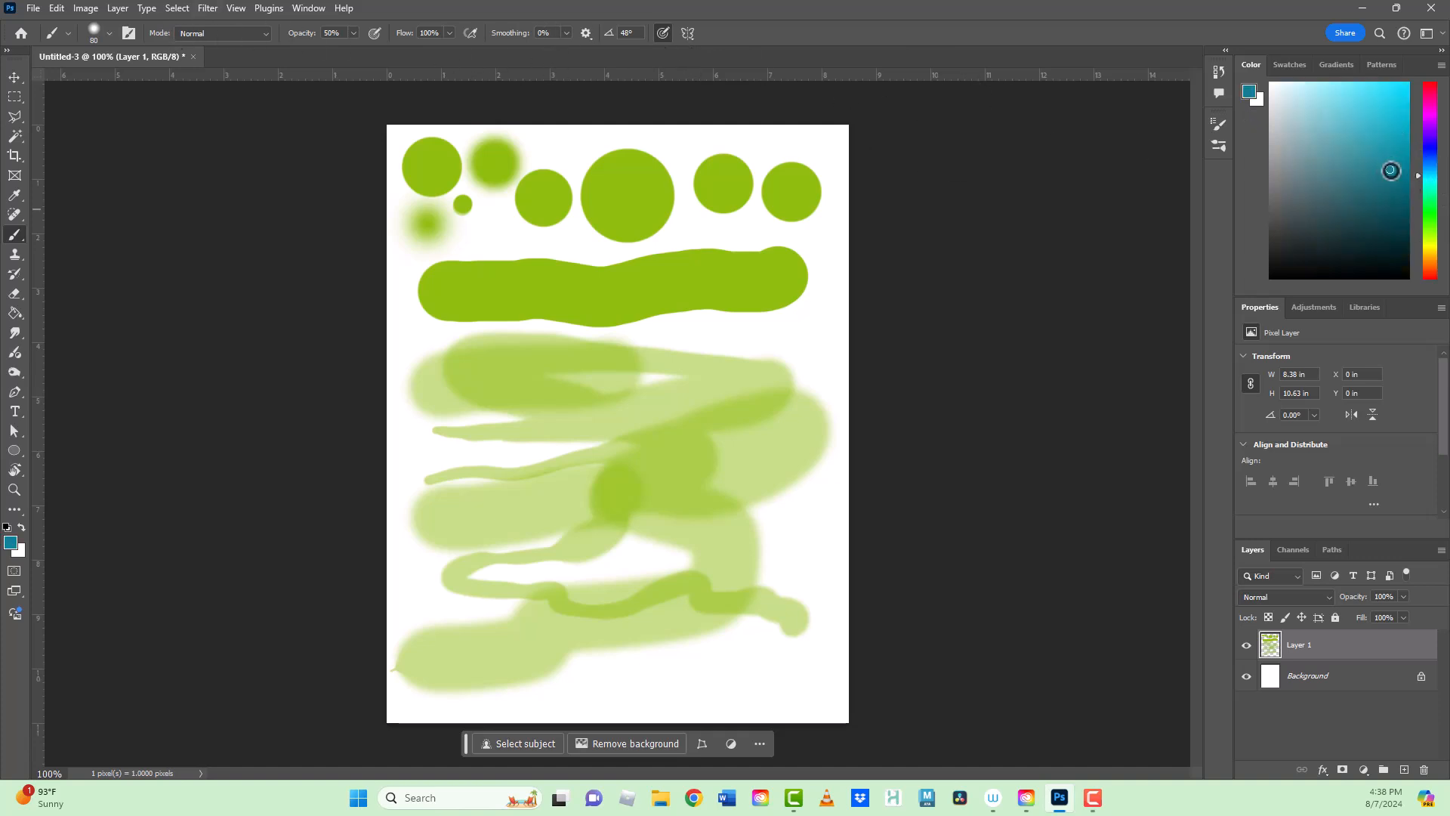
pyautogui.moveTo(463, 291); pyautogui.dragTo(670, 308)
pyautogui.moveTo(641, 371); pyautogui.dragTo(491, 484)
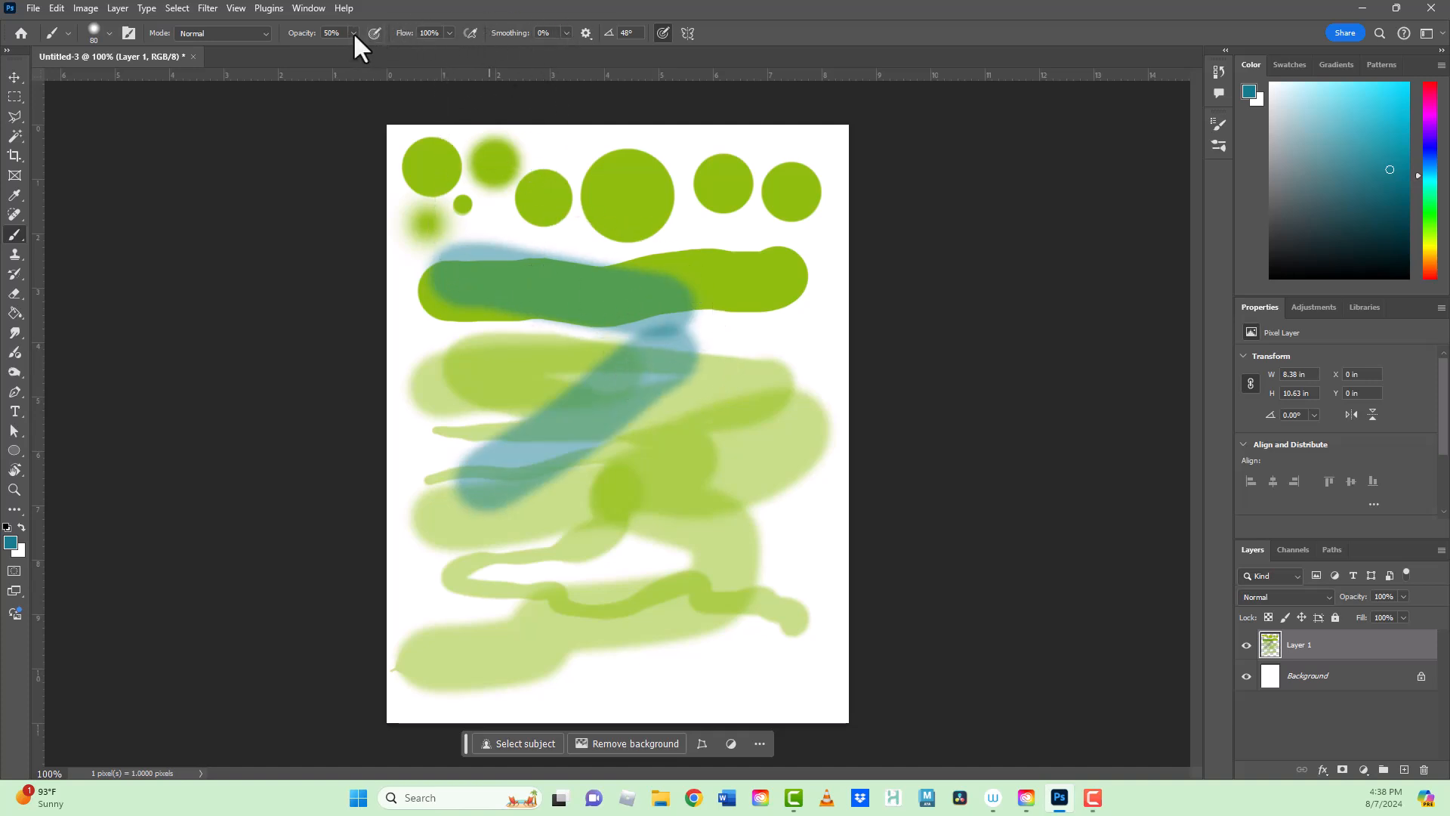
# Set the brush opacity to 100% and stamp a teal dab inside the largest green dot
pyautogui.moveTo(350, 48); pyautogui.dragTo(410, 62)
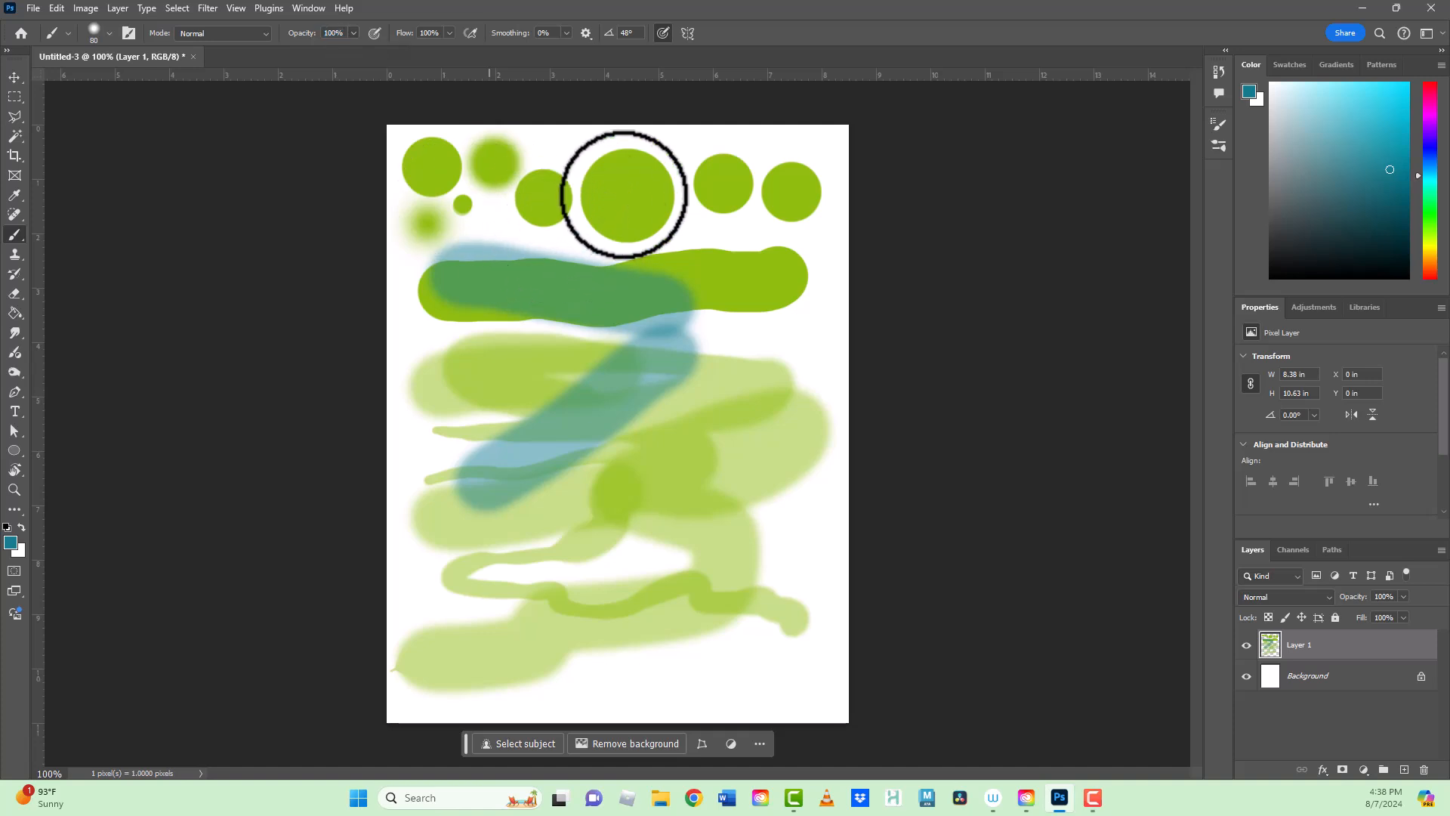
pyautogui.click(624, 194)
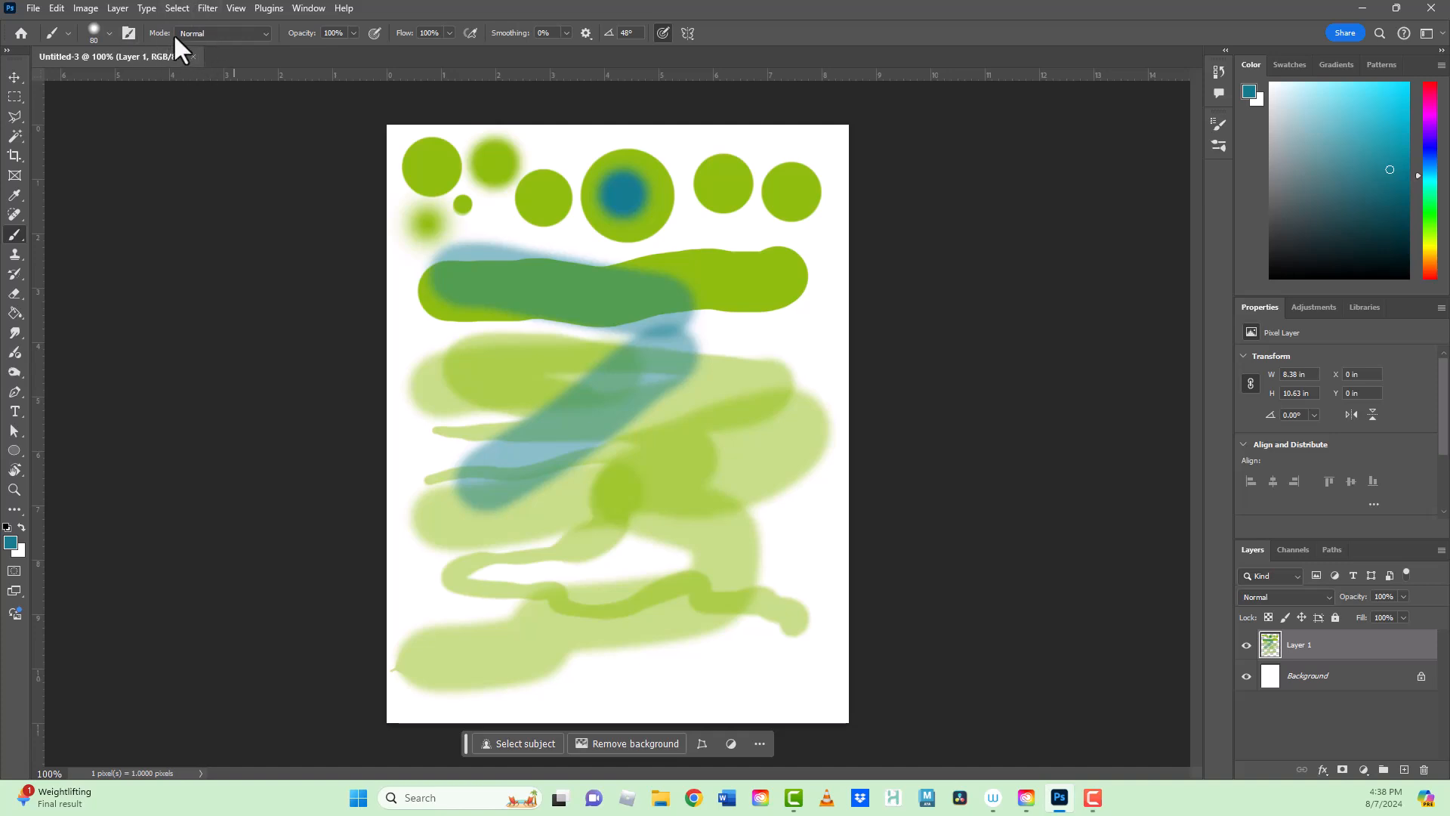
# Paint an opaque teal stroke across the page in Normal mode and a long looping one with the brush mode set to Lighten
pyautogui.moveTo(440, 350); pyautogui.dragTo(785, 380)
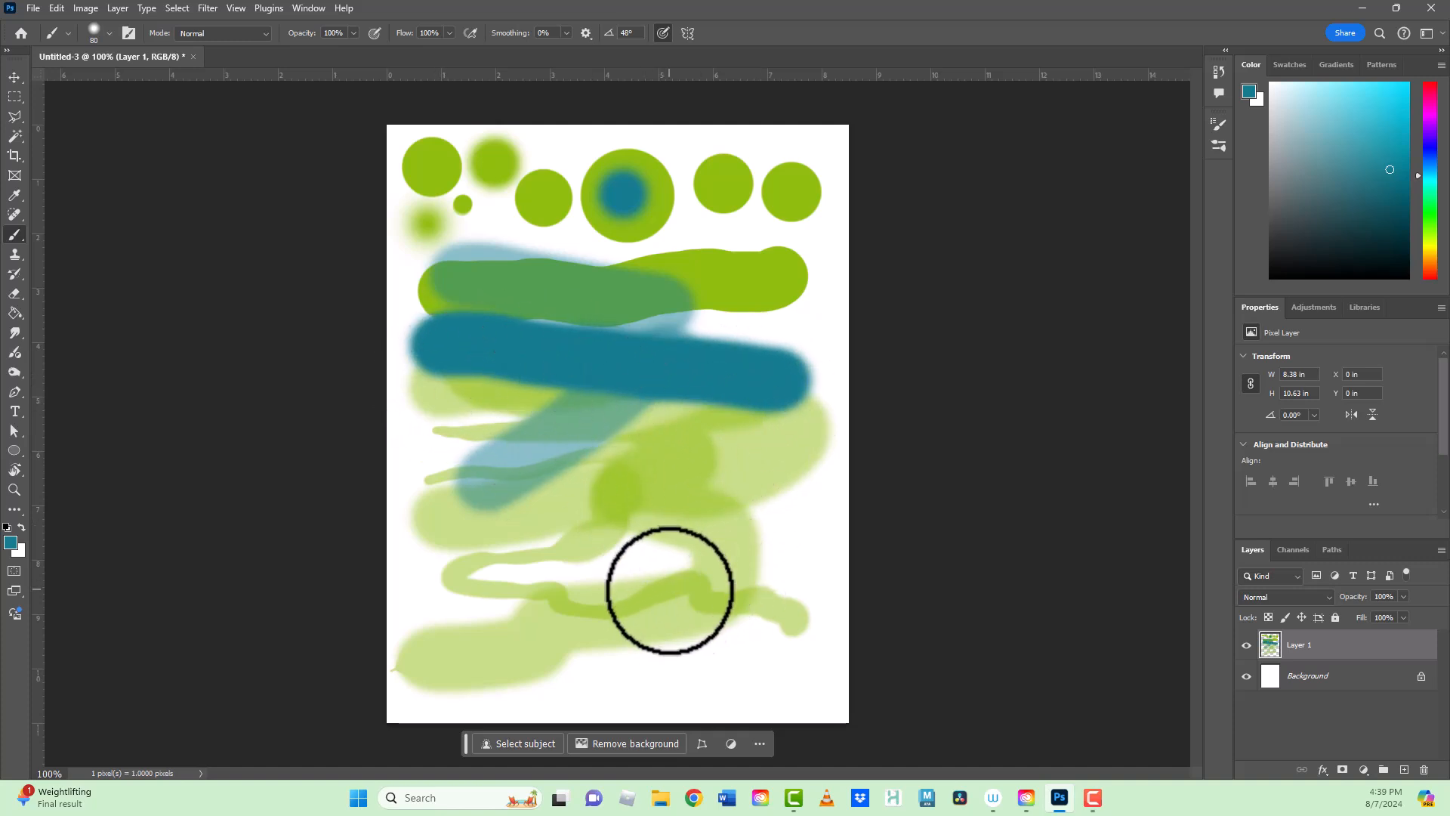
pyautogui.click(263, 34)
pyautogui.click(229, 173)
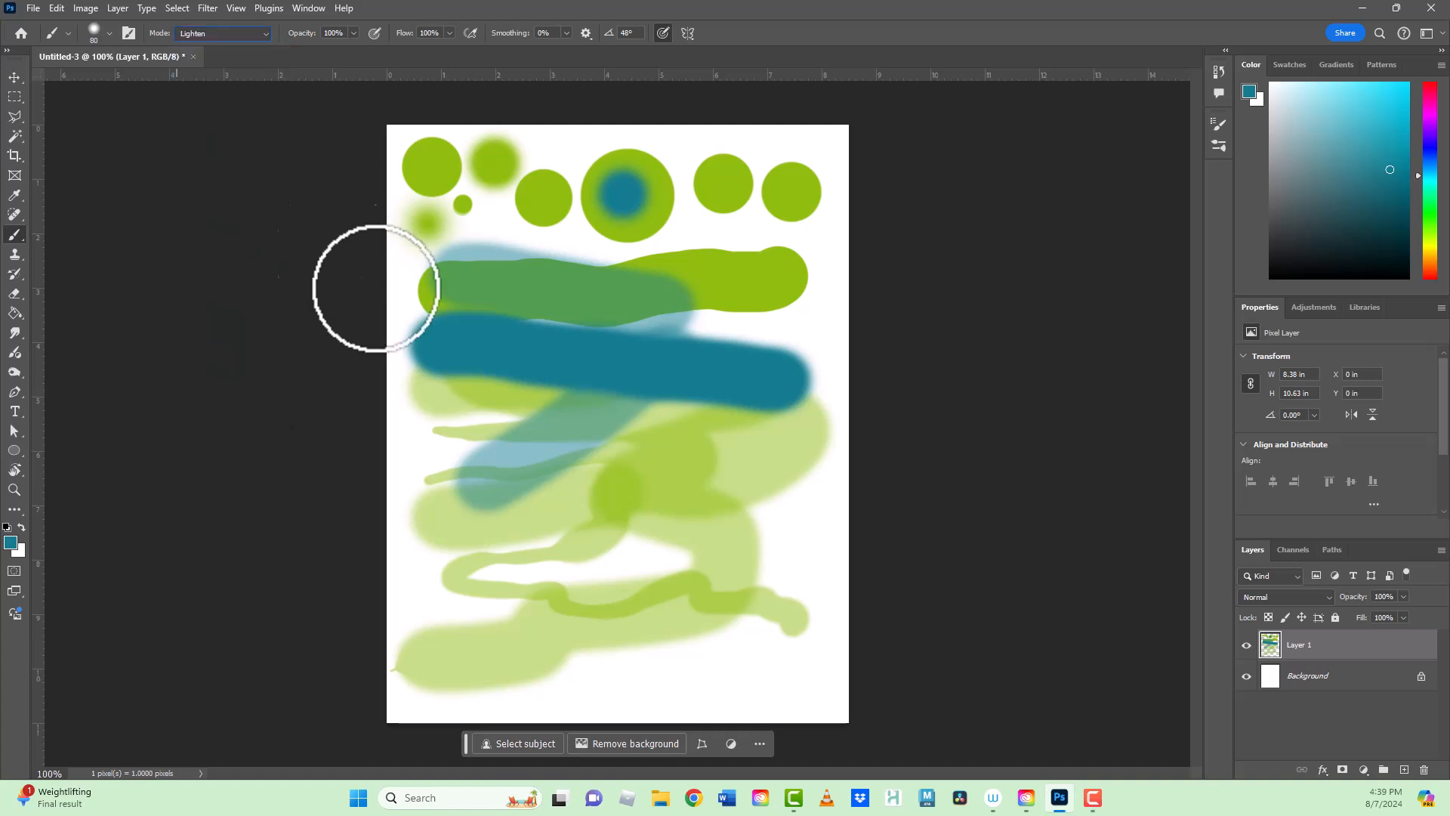
pyautogui.moveTo(474, 240)
pyautogui.mouseDown()
pyautogui.moveTo(538, 413)
pyautogui.moveTo(647, 554)
pyautogui.moveTo(765, 619)
pyautogui.moveTo(763, 503)
pyautogui.moveTo(444, 633)
pyautogui.moveTo(459, 465)
pyautogui.moveTo(652, 432)
pyautogui.moveTo(678, 250)
pyautogui.moveTo(584, 164)
pyautogui.moveTo(750, 182)
pyautogui.moveTo(660, 365)
pyautogui.mouseUp()
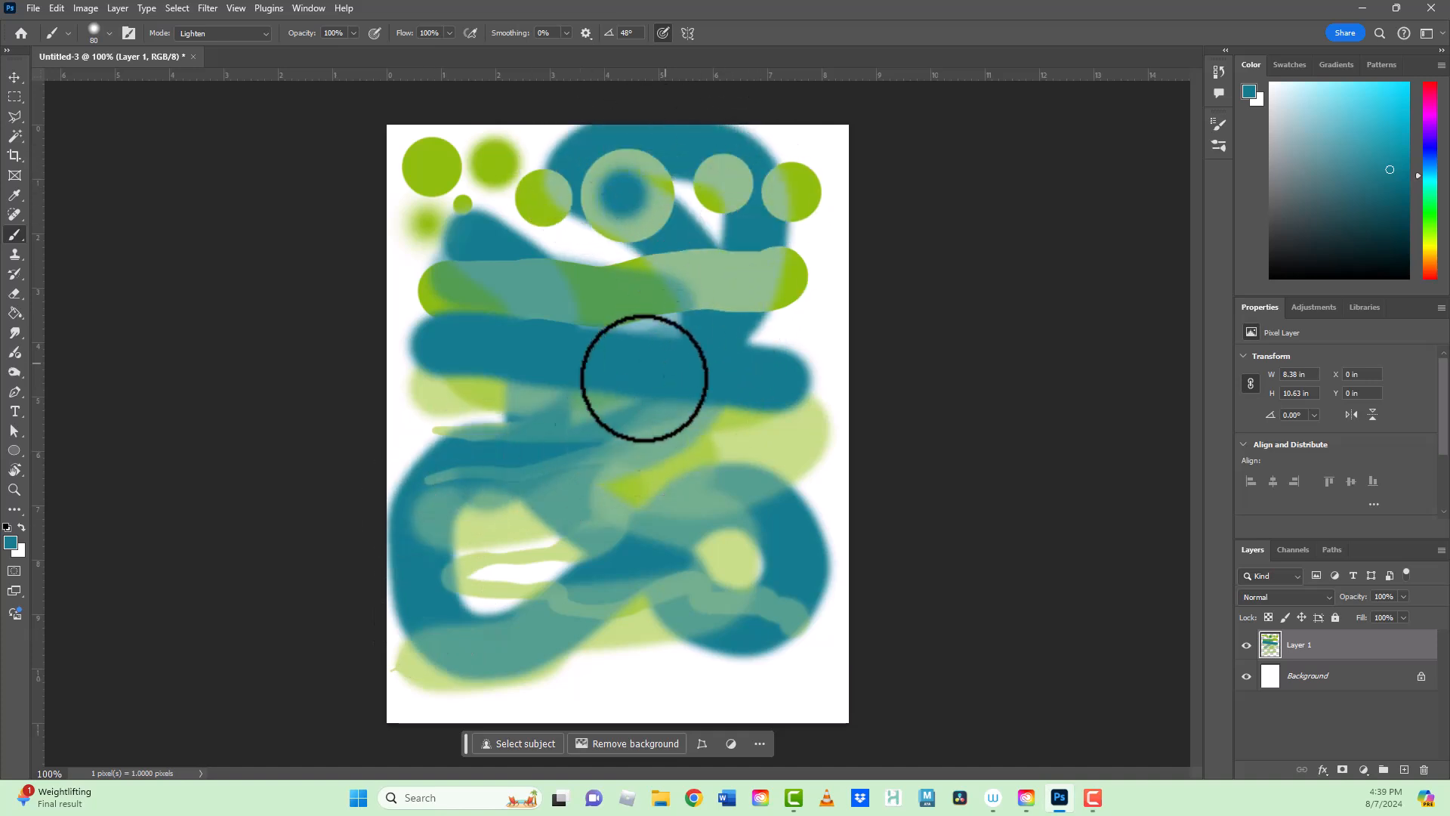
# Set the brush mode to Darken and paint a long winding teal stroke over the existing marks
pyautogui.click(262, 34)
pyautogui.click(255, 103)
pyautogui.moveTo(432, 165)
pyautogui.mouseDown()
pyautogui.moveTo(574, 306)
pyautogui.moveTo(550, 435)
pyautogui.moveTo(608, 559)
pyautogui.moveTo(698, 634)
pyautogui.moveTo(746, 407)
pyautogui.moveTo(746, 186)
pyautogui.moveTo(527, 263)
pyautogui.moveTo(501, 317)
pyautogui.mouseUp()
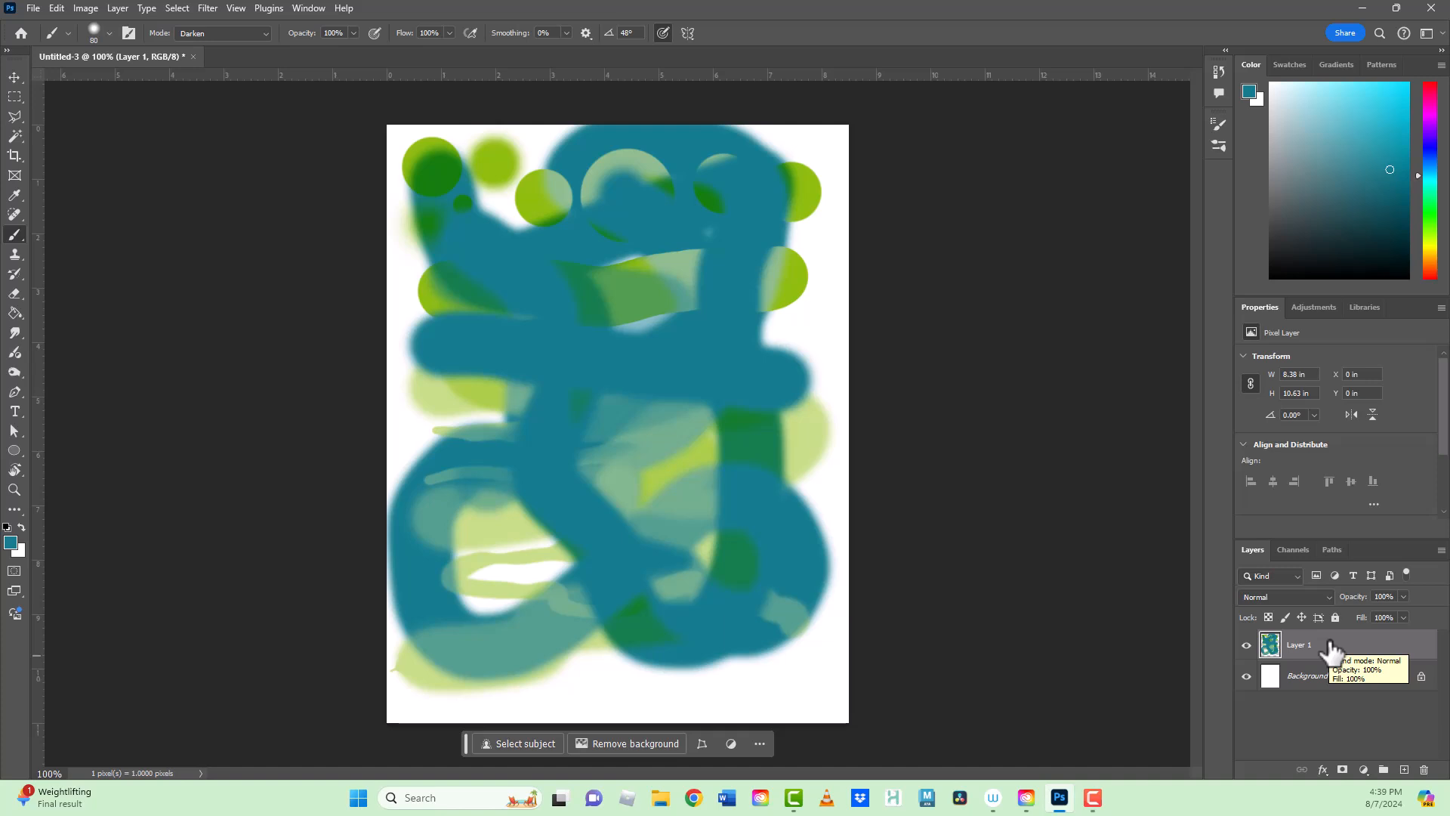
# Hide Layer 1 and add a new empty layer to paint on
pyautogui.click(1246, 648)
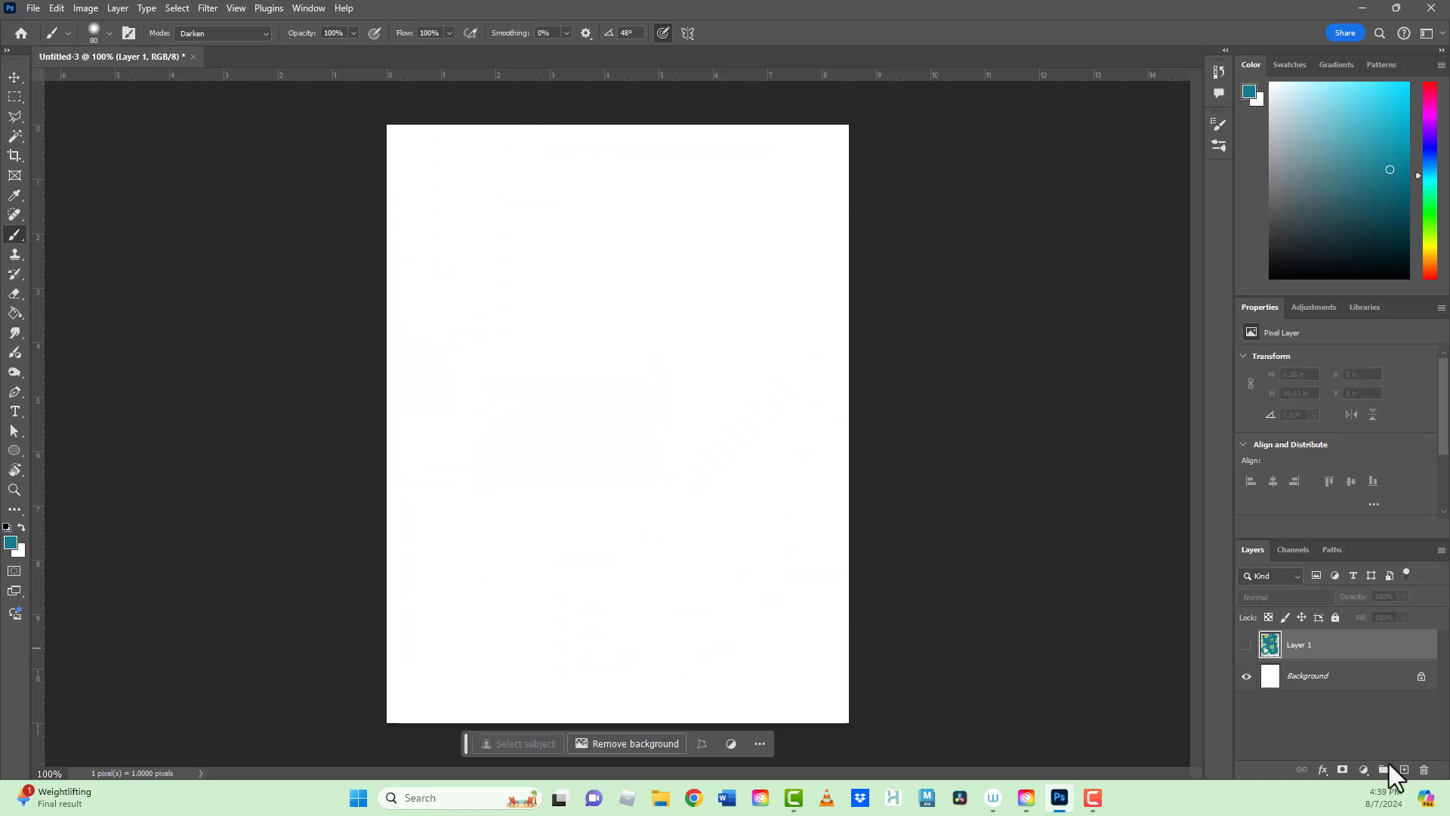
pyautogui.click(1404, 770)
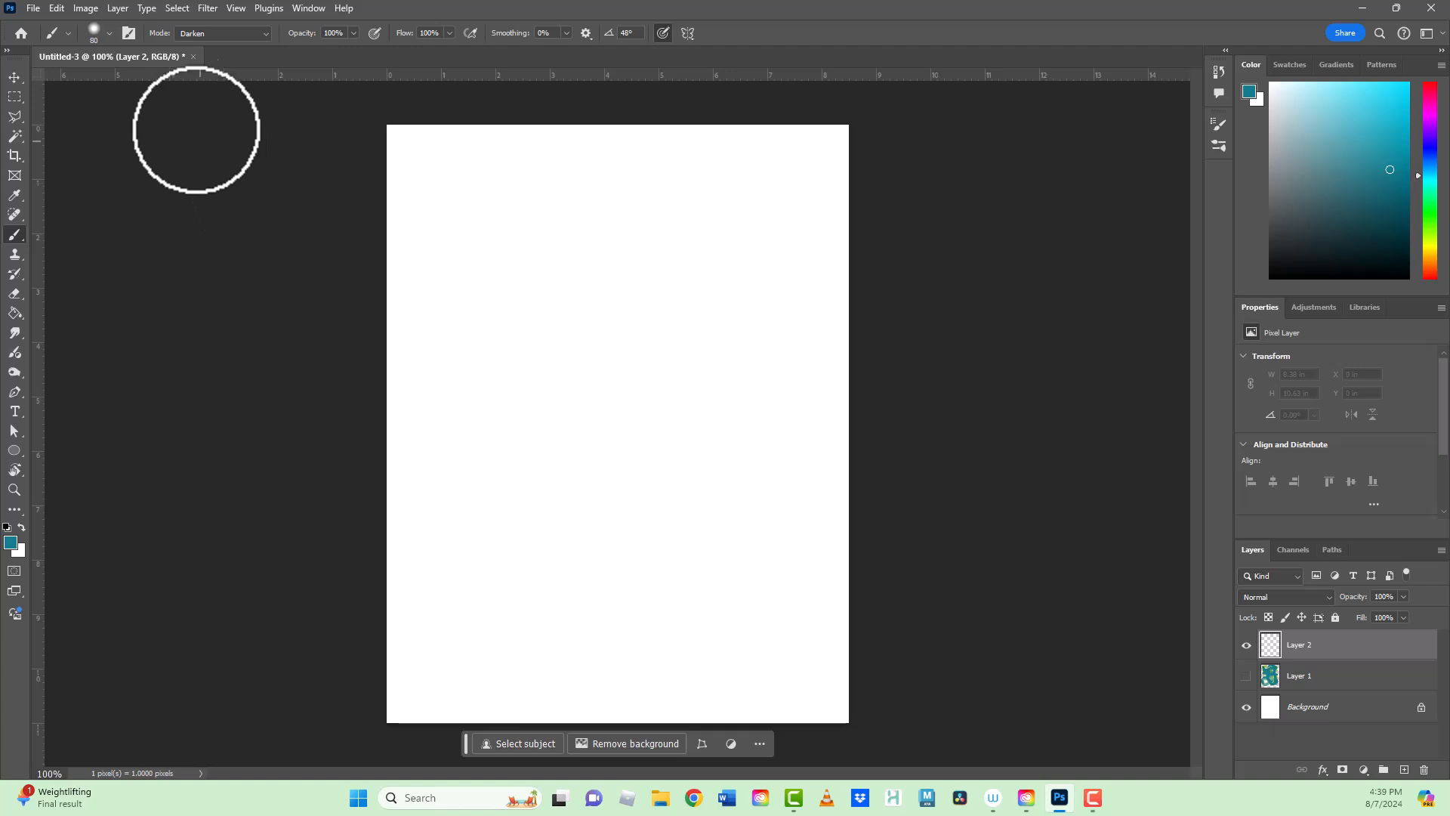
# Choose the Pastel Rough Texture preset from the legacy dry media brushes and paint three teal strokes across the middle of the page
pyautogui.click(108, 33)
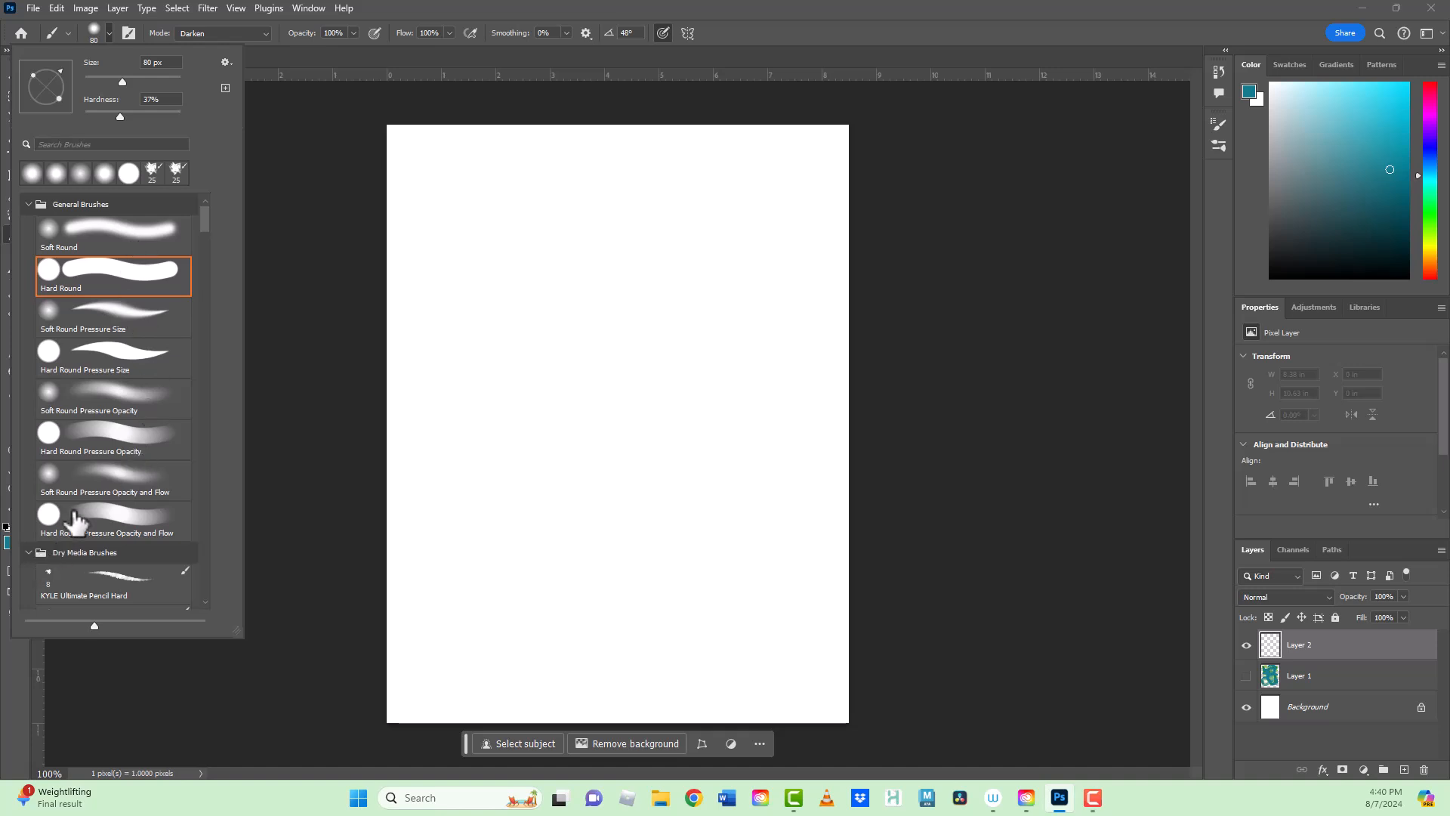
pyautogui.scroll(-10, 201, 228)
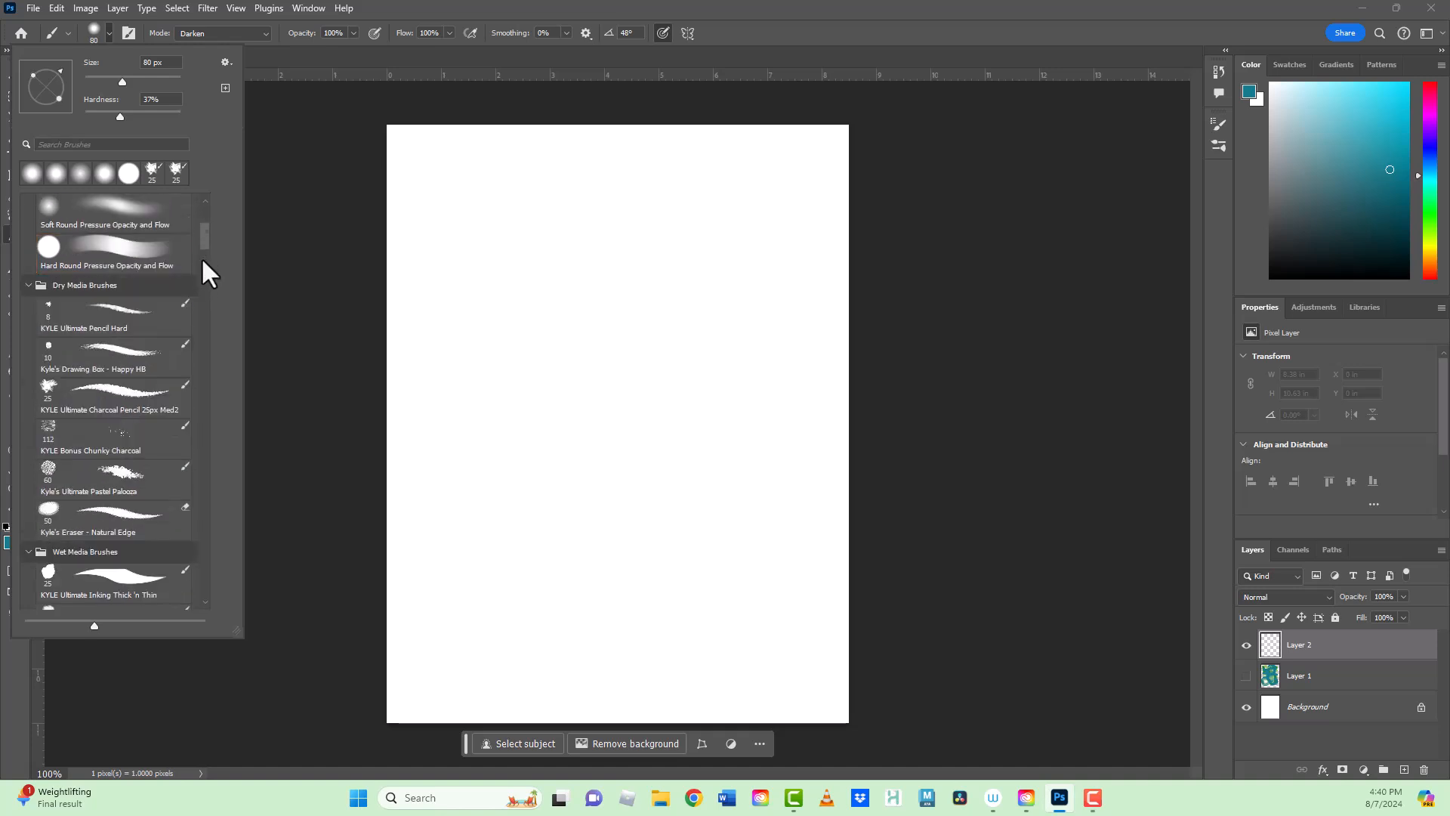
pyautogui.scroll(-7, 200, 255)
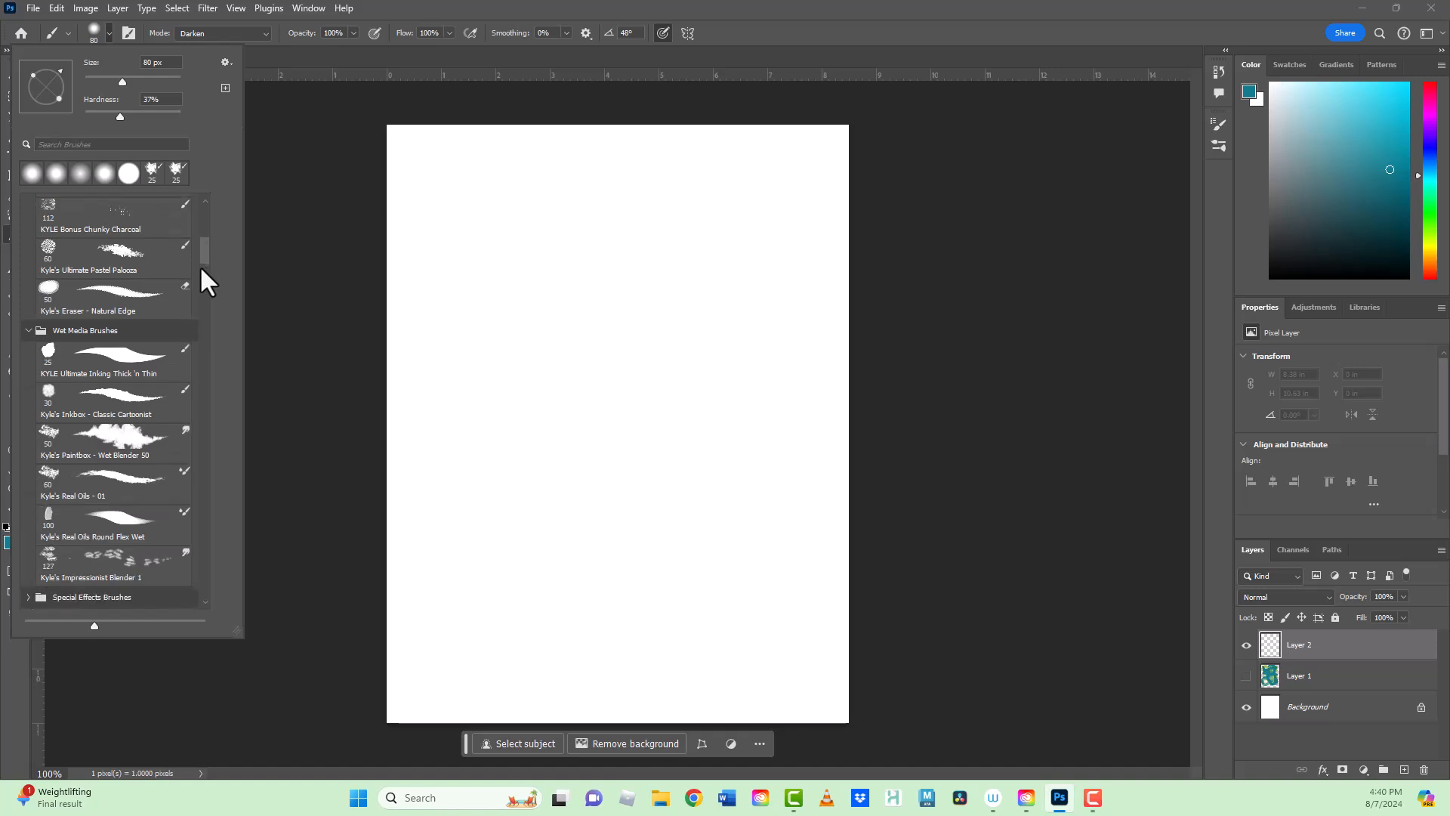
pyautogui.scroll(-10, 199, 301)
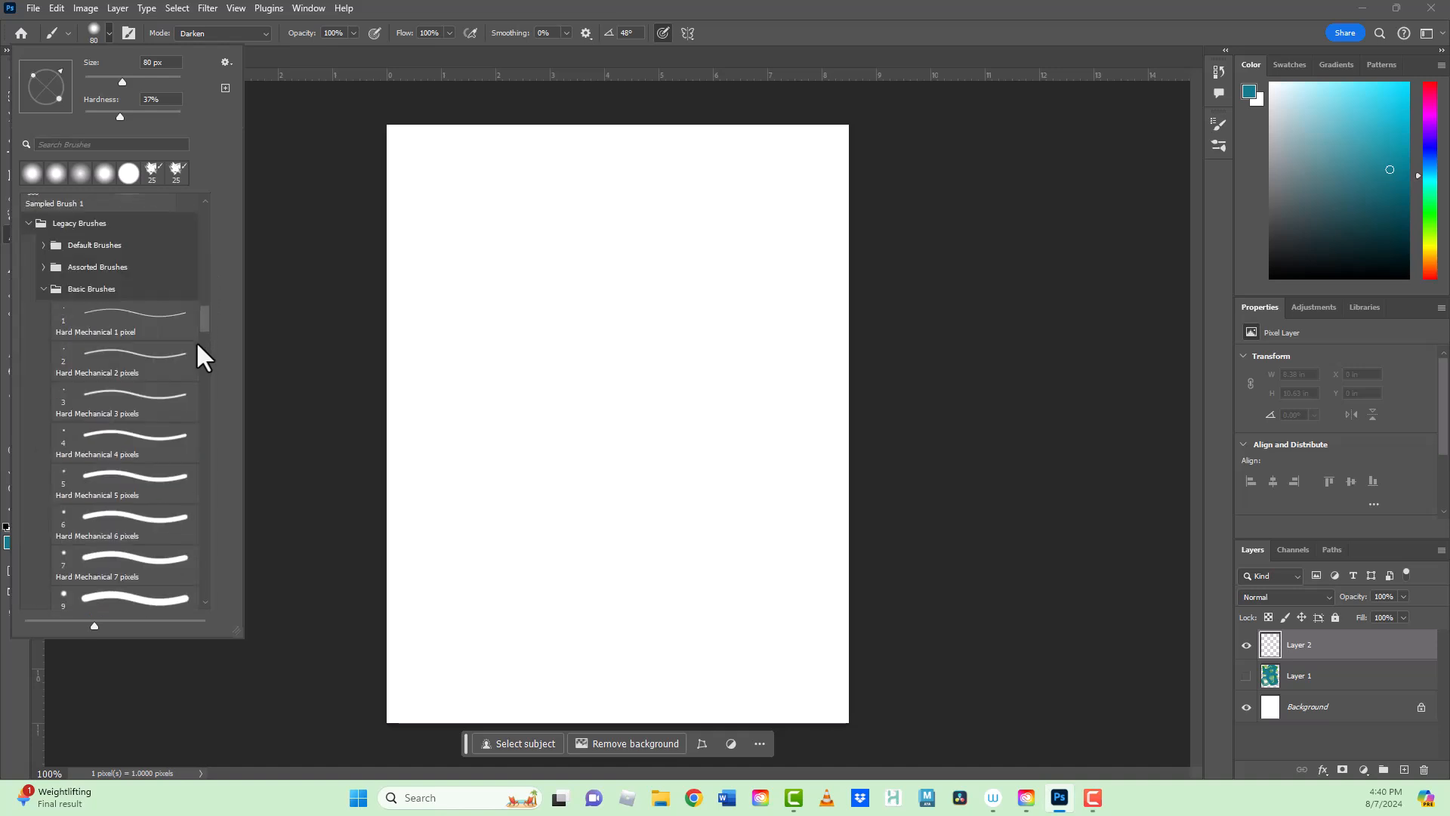
pyautogui.scroll(-10, 200, 374)
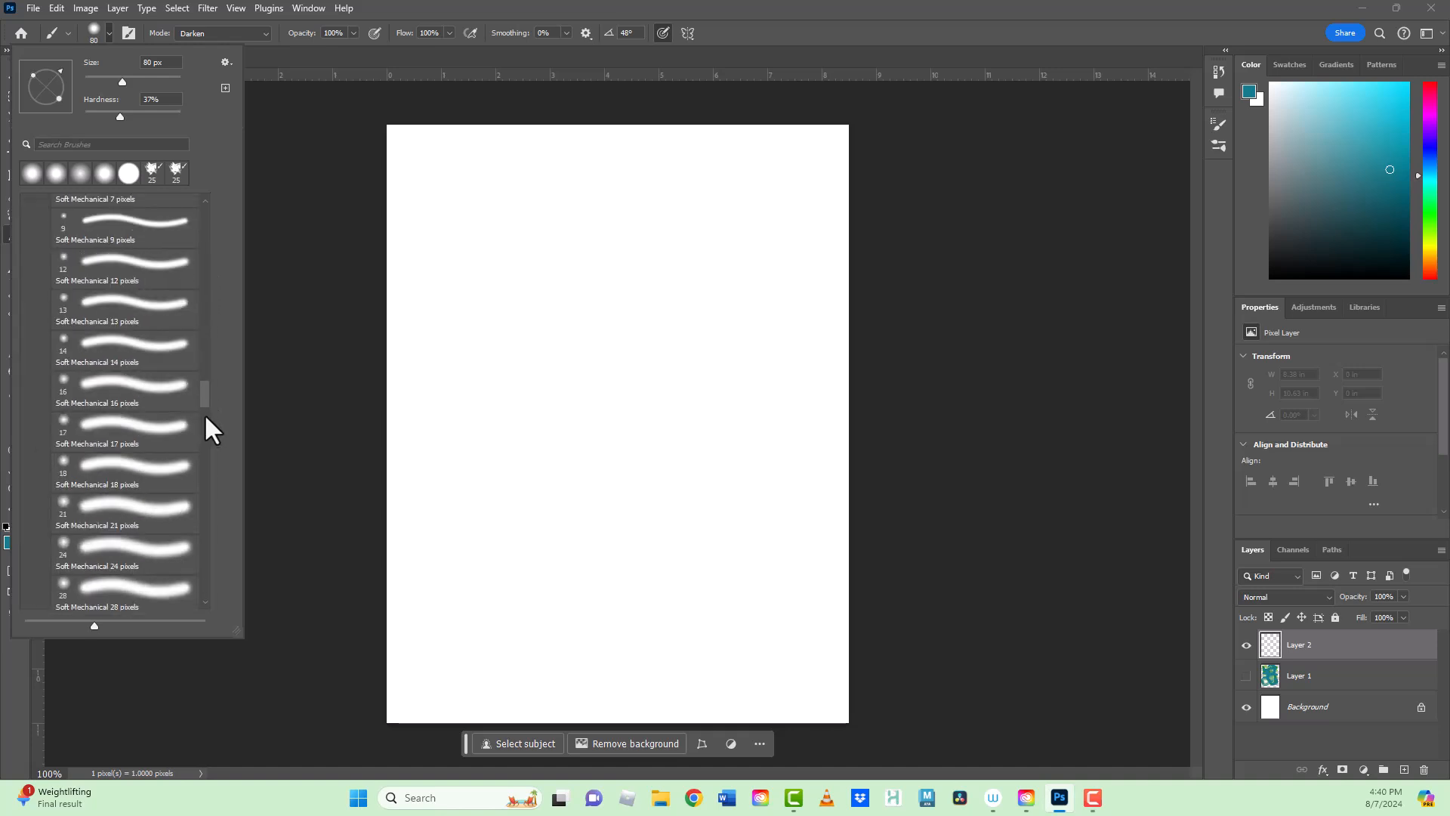
pyautogui.scroll(-4, 205, 462)
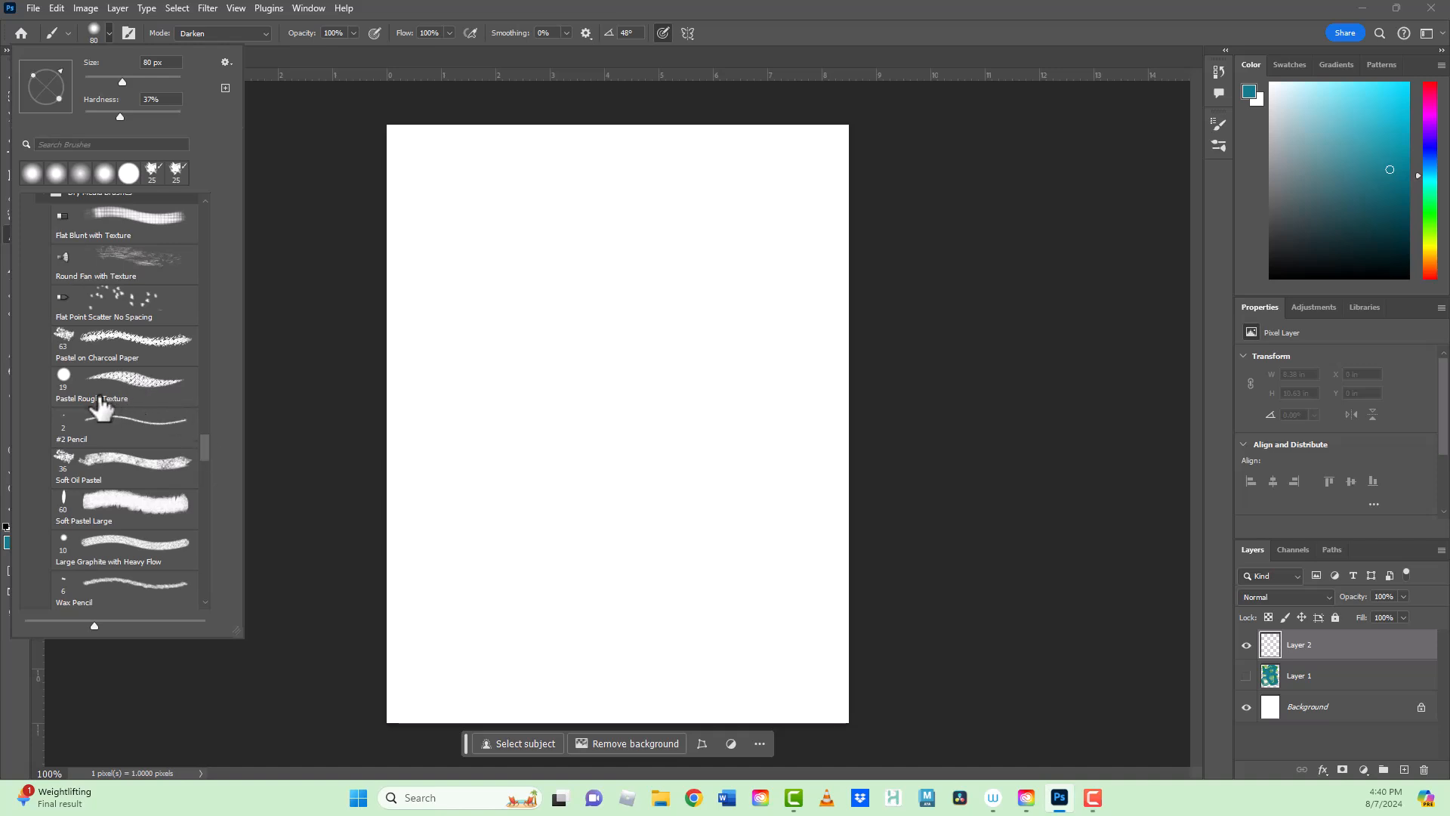
pyautogui.click(128, 379)
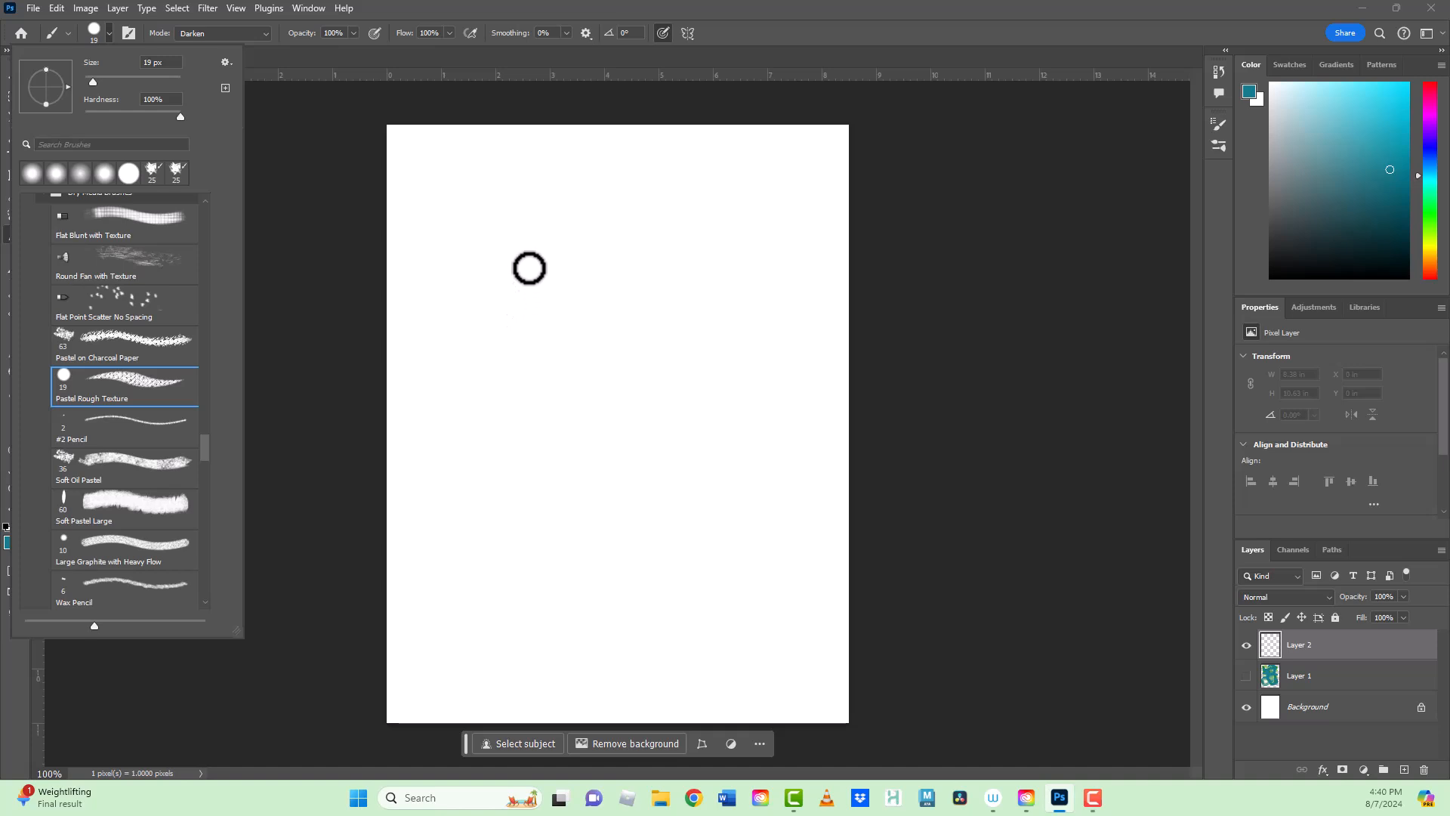
pyautogui.moveTo(470, 283)
pyautogui.mouseDown()
pyautogui.moveTo(505, 279)
pyautogui.moveTo(671, 360)
pyautogui.moveTo(710, 334)
pyautogui.mouseUp()
pyautogui.click(472, 359)
pyautogui.moveTo(519, 361)
pyautogui.mouseDown()
pyautogui.moveTo(601, 395)
pyautogui.moveTo(670, 375)
pyautogui.mouseUp()
pyautogui.moveTo(514, 420); pyautogui.dragTo(672, 408)
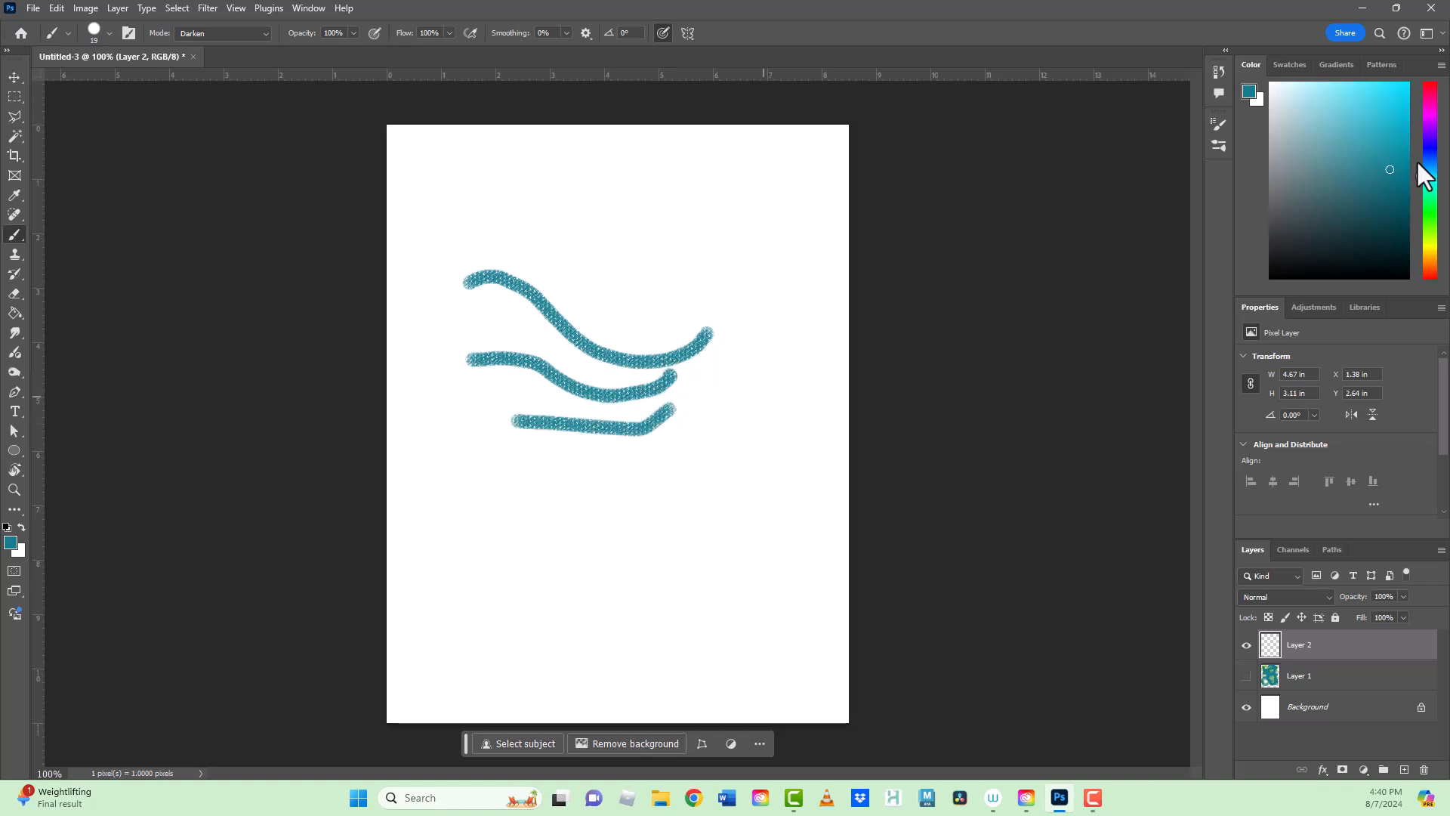
# Change the foreground color to olive and paint several short straight strokes over and above the teal ones
pyautogui.click(1429, 243)
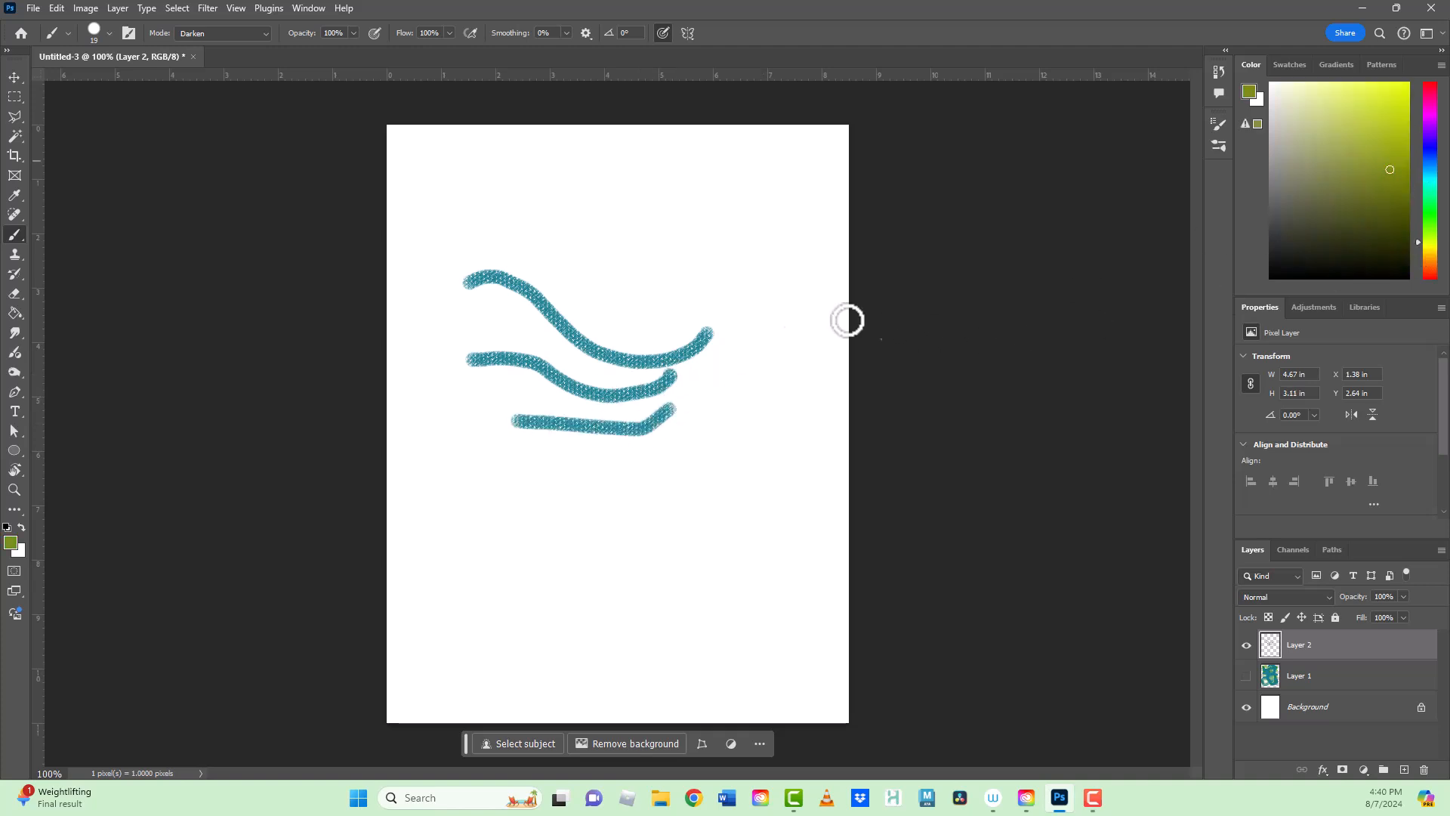
pyautogui.moveTo(550, 317)
pyautogui.mouseDown()
pyautogui.moveTo(592, 343)
pyautogui.moveTo(681, 353)
pyautogui.moveTo(500, 416)
pyautogui.mouseUp()
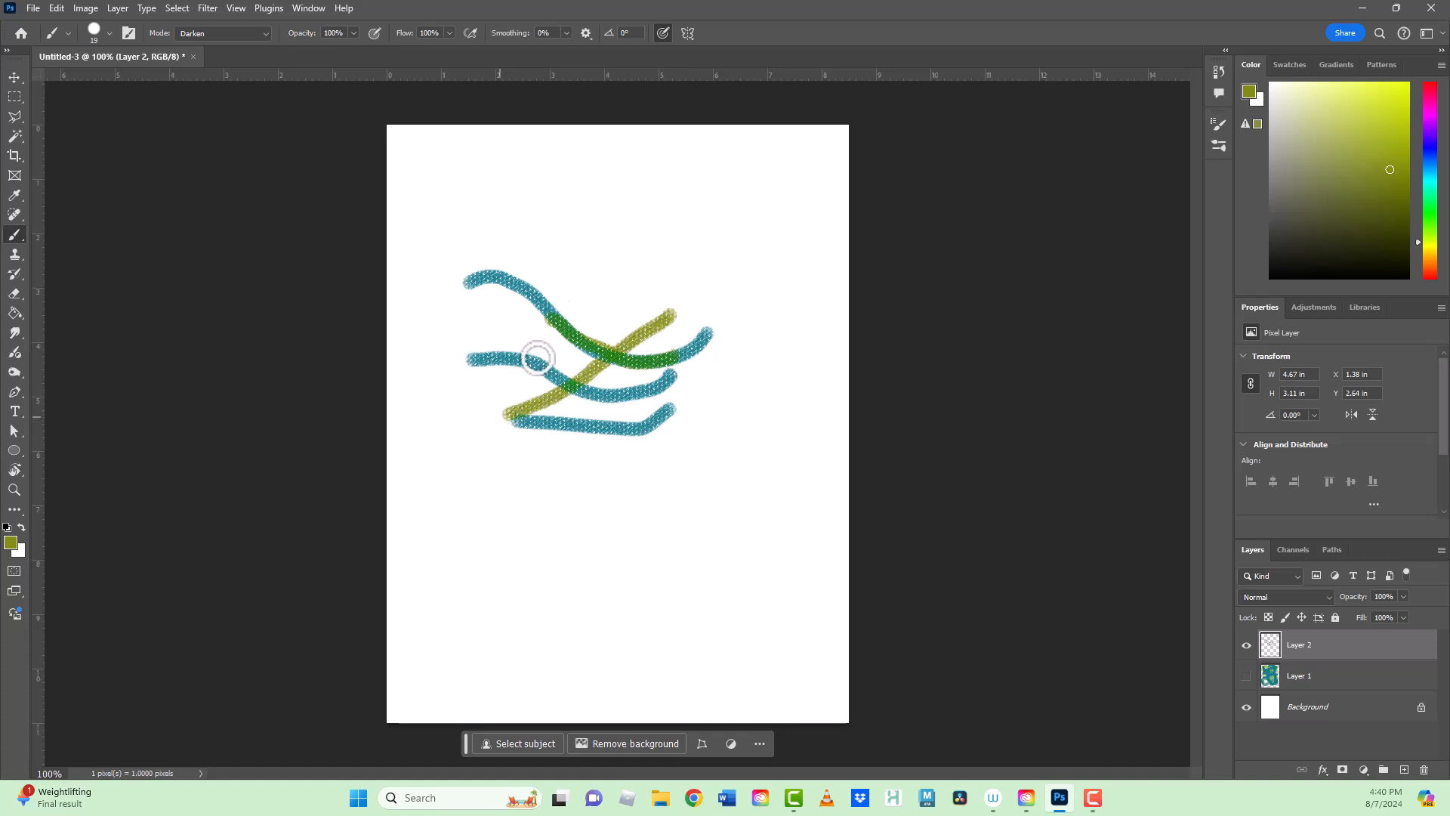
pyautogui.moveTo(589, 289); pyautogui.dragTo(445, 385)
pyautogui.moveTo(567, 210); pyautogui.dragTo(500, 251)
pyautogui.click(624, 208)
pyautogui.moveTo(661, 205)
pyautogui.mouseDown()
pyautogui.moveTo(666, 280)
pyautogui.moveTo(745, 325)
pyautogui.mouseUp()
# Brighten the foreground color to yellow and paint several short diagonal strokes among the teal and olive ones
pyautogui.click(1406, 93)
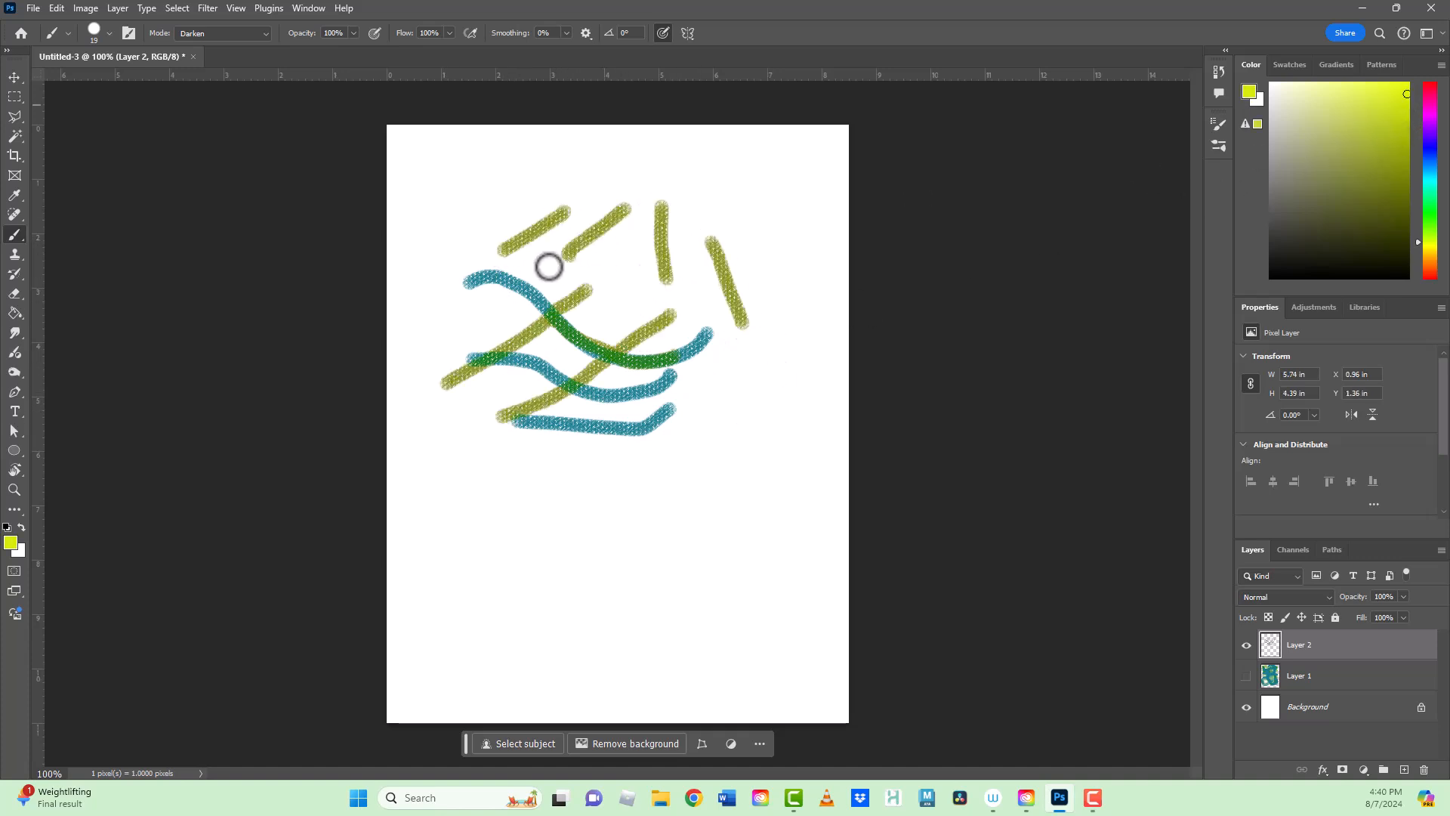
pyautogui.moveTo(501, 281)
pyautogui.mouseDown()
pyautogui.moveTo(576, 316)
pyautogui.moveTo(476, 312)
pyautogui.moveTo(559, 346)
pyautogui.mouseUp()
pyautogui.moveTo(598, 261); pyautogui.dragTo(659, 288)
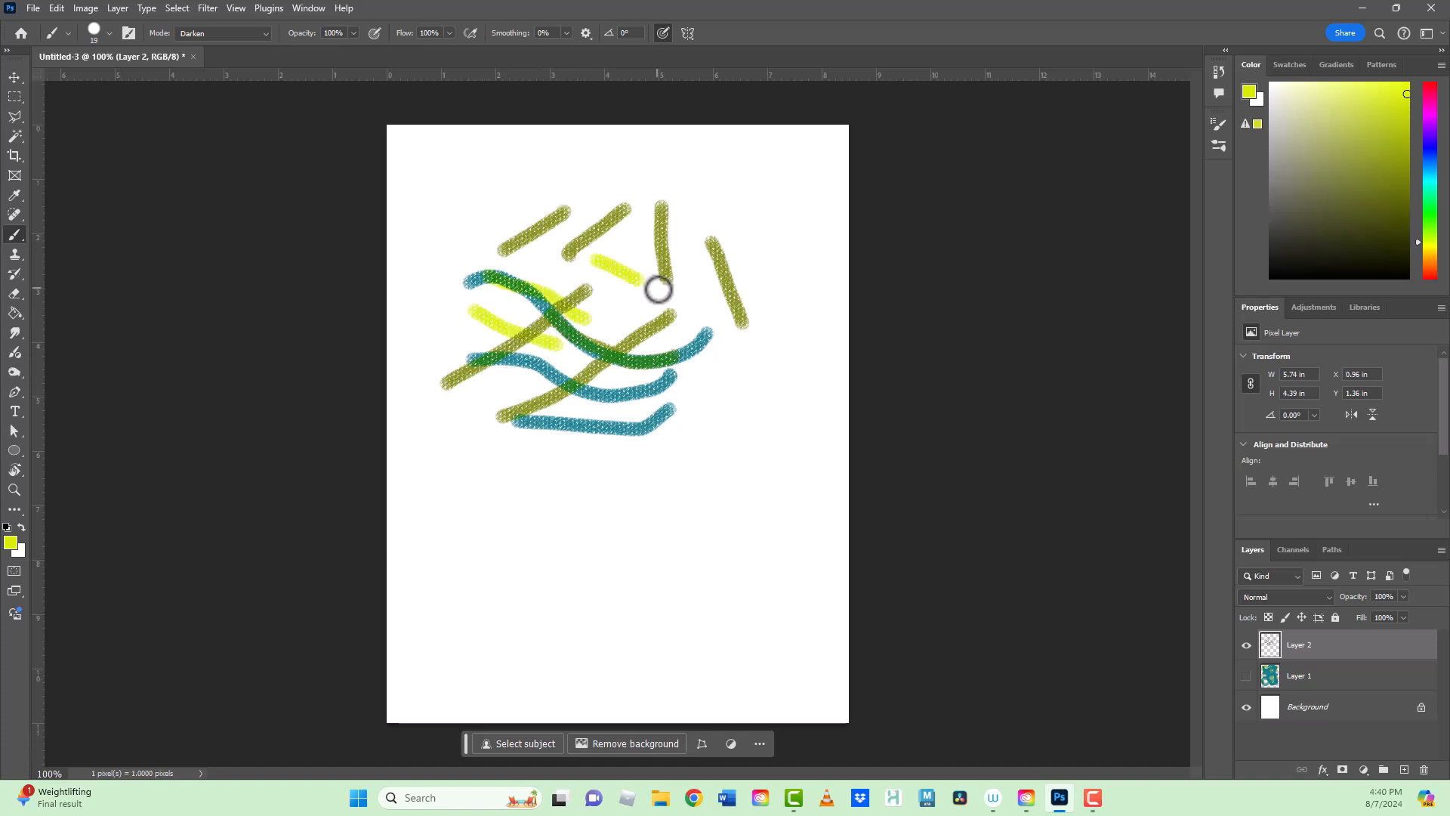
pyautogui.moveTo(566, 324); pyautogui.dragTo(683, 373)
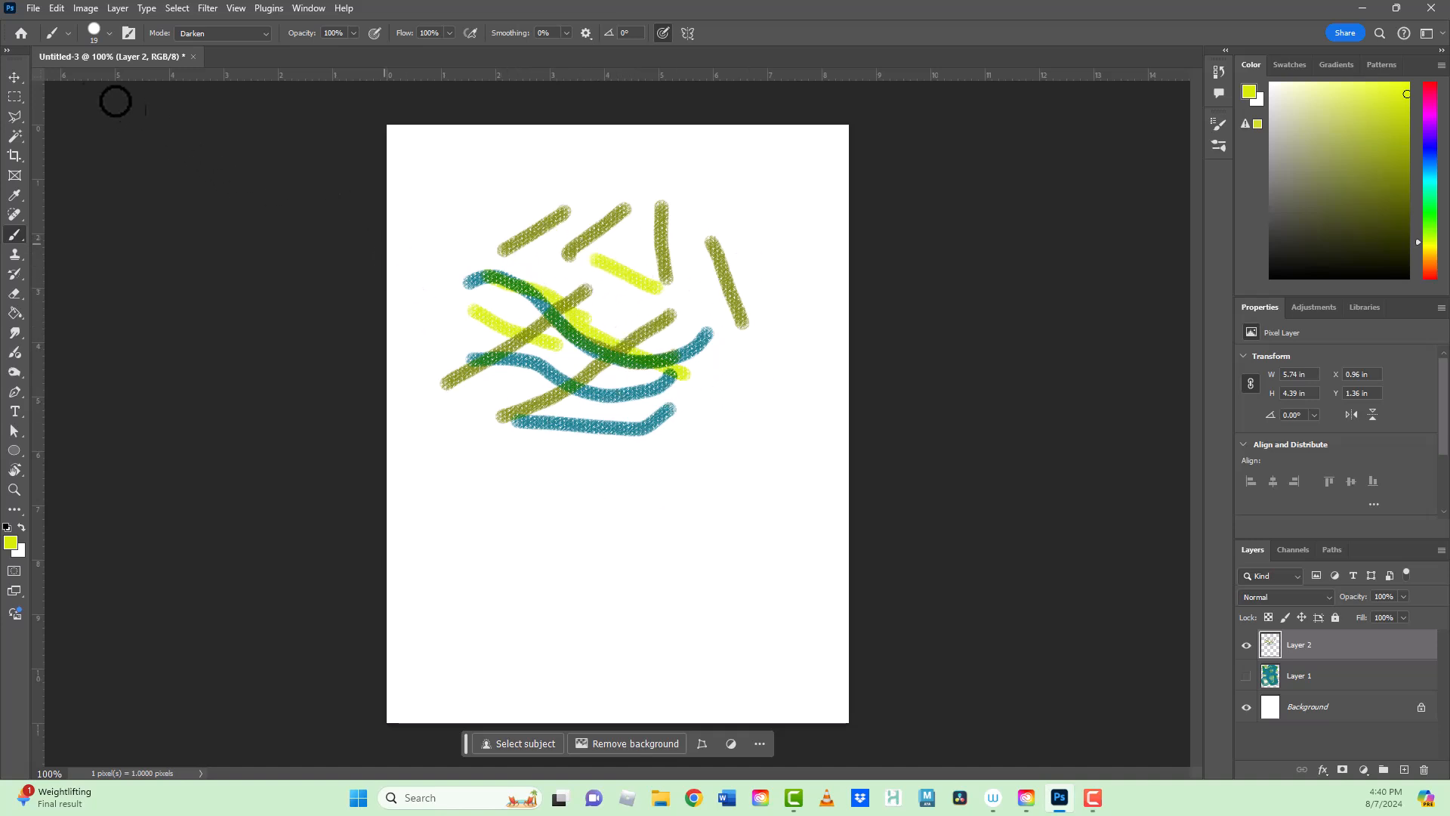
# Choose the Round Fan with Texture brush and paint faint scratchy strokes in yellow and in black over the lower half of the page
pyautogui.click(108, 31)
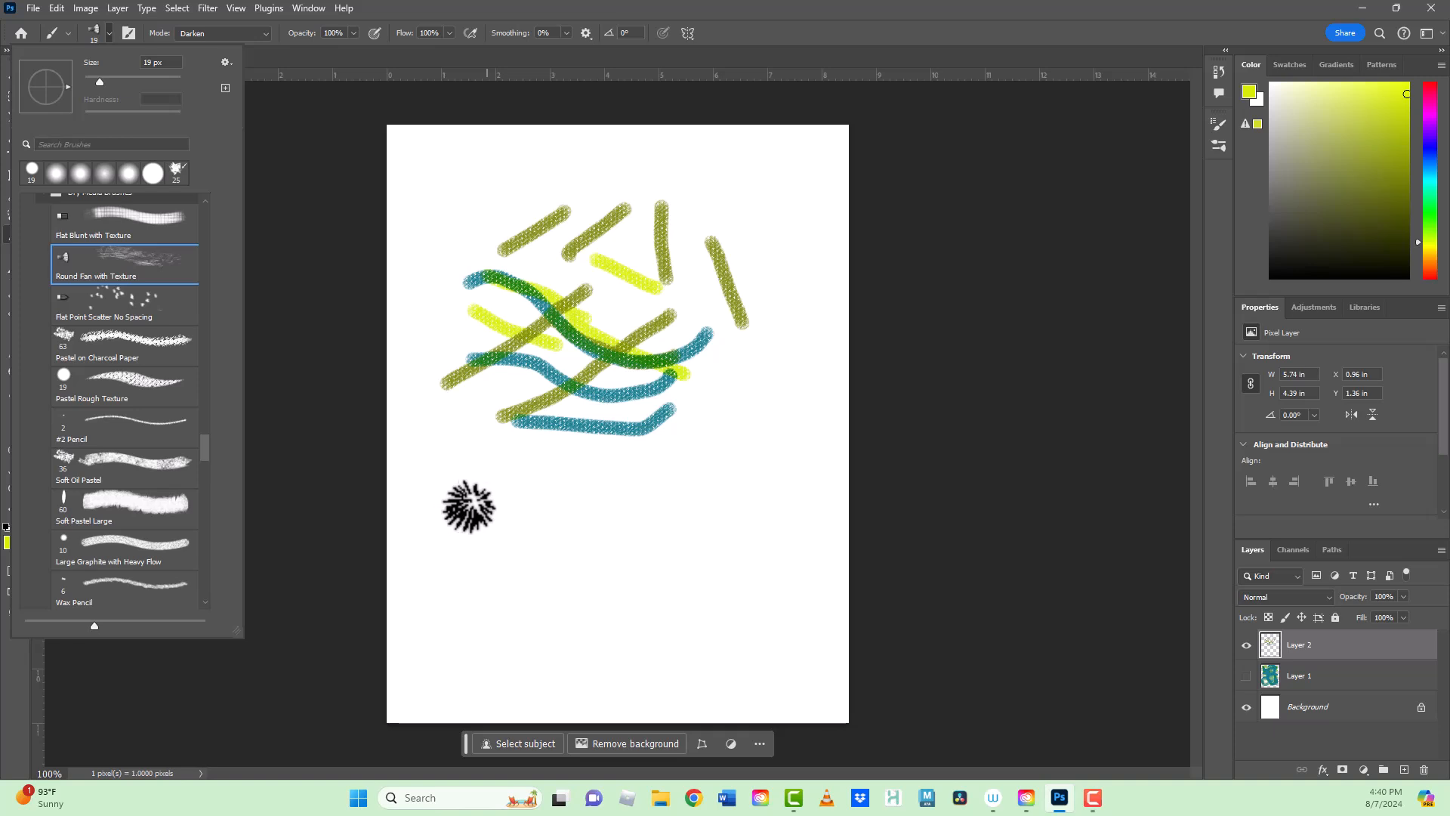
pyautogui.moveTo(469, 508); pyautogui.dragTo(657, 508)
pyautogui.moveTo(610, 553); pyautogui.dragTo(680, 545)
pyautogui.click(1333, 264)
pyautogui.moveTo(451, 500)
pyautogui.mouseDown()
pyautogui.moveTo(593, 486)
pyautogui.moveTo(461, 538)
pyautogui.moveTo(632, 487)
pyautogui.moveTo(519, 563)
pyautogui.moveTo(681, 454)
pyautogui.moveTo(574, 614)
pyautogui.moveTo(715, 529)
pyautogui.moveTo(680, 589)
pyautogui.moveTo(728, 433)
pyautogui.moveTo(605, 654)
pyautogui.mouseUp()
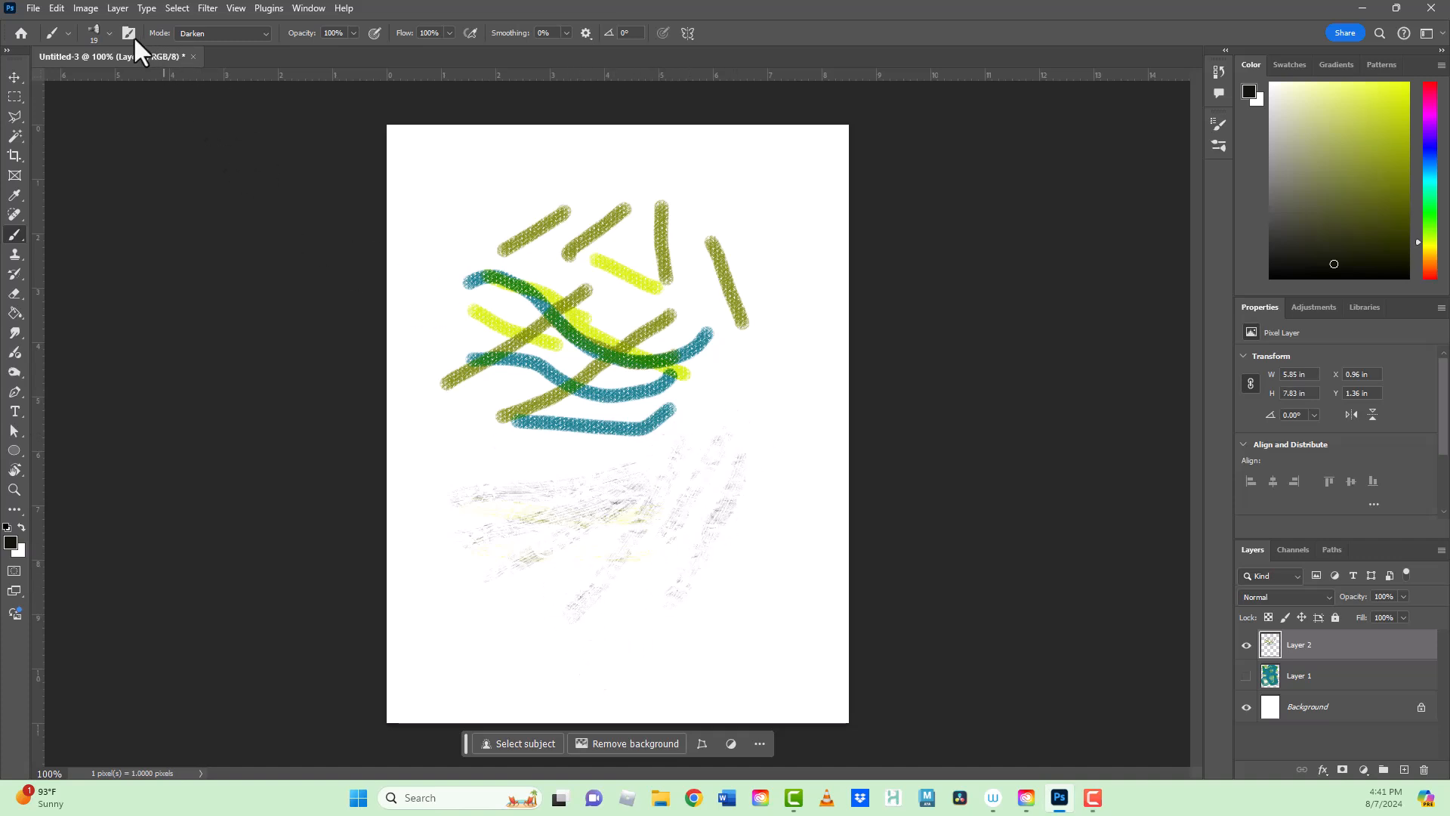
# Choose the Azalea special effect brush and paint a trail of black and gray flowers from the page's upper left toward its middle
pyautogui.click(110, 35)
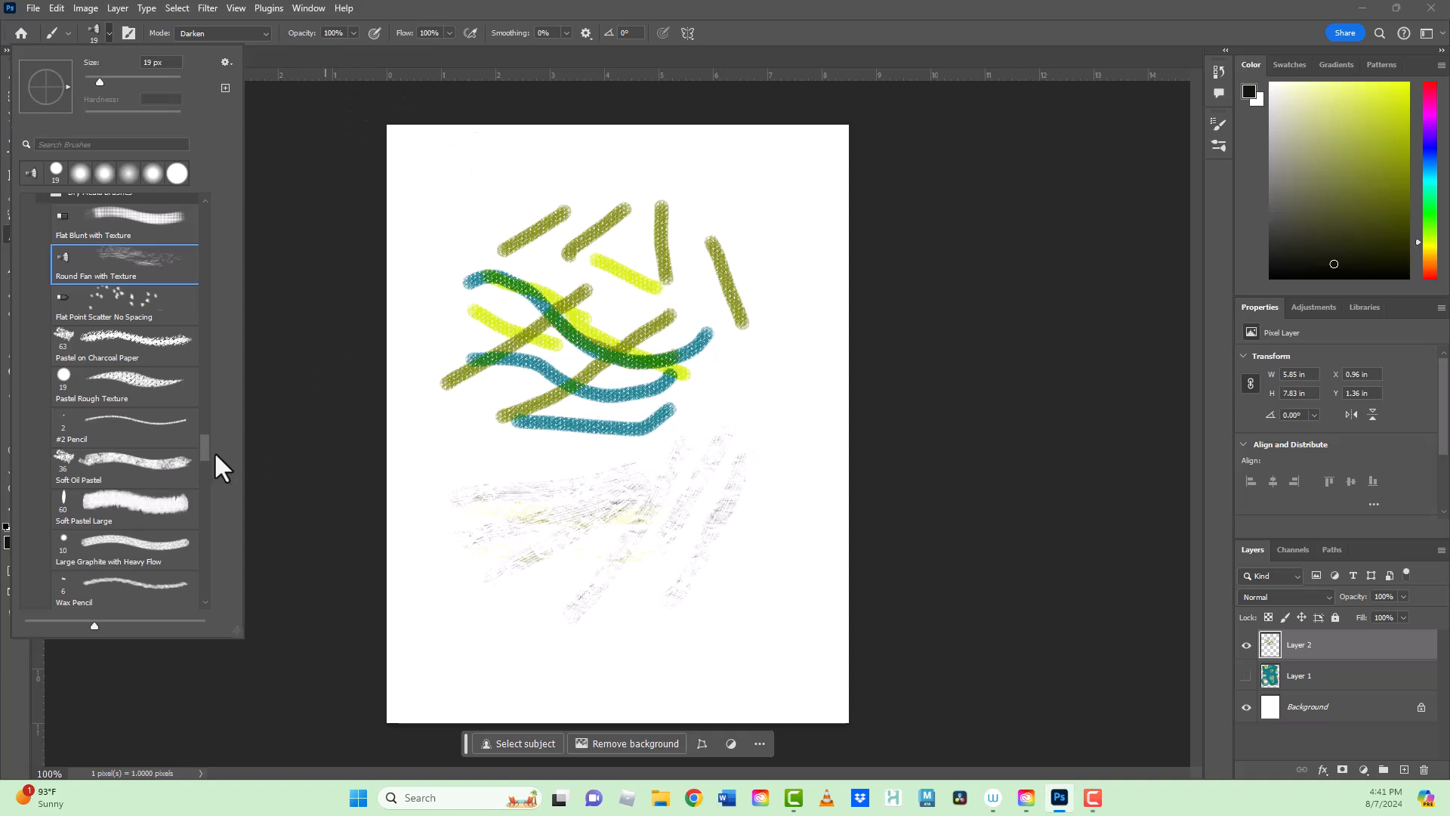
pyautogui.moveTo(204, 452); pyautogui.dragTo(204, 504)
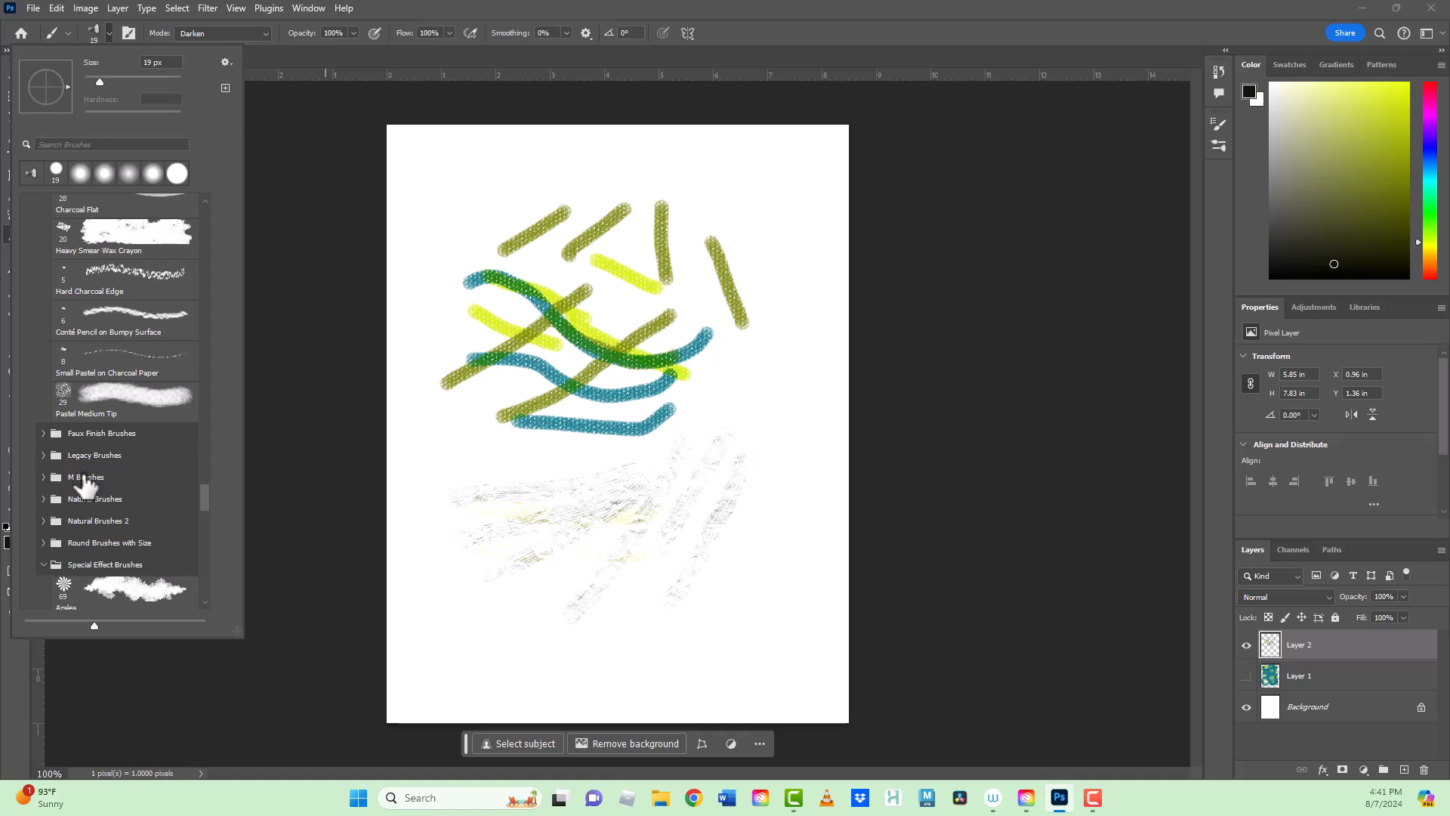
pyautogui.click(157, 596)
pyautogui.moveTo(438, 188)
pyautogui.mouseDown()
pyautogui.moveTo(553, 204)
pyautogui.moveTo(556, 294)
pyautogui.moveTo(606, 381)
pyautogui.mouseUp()
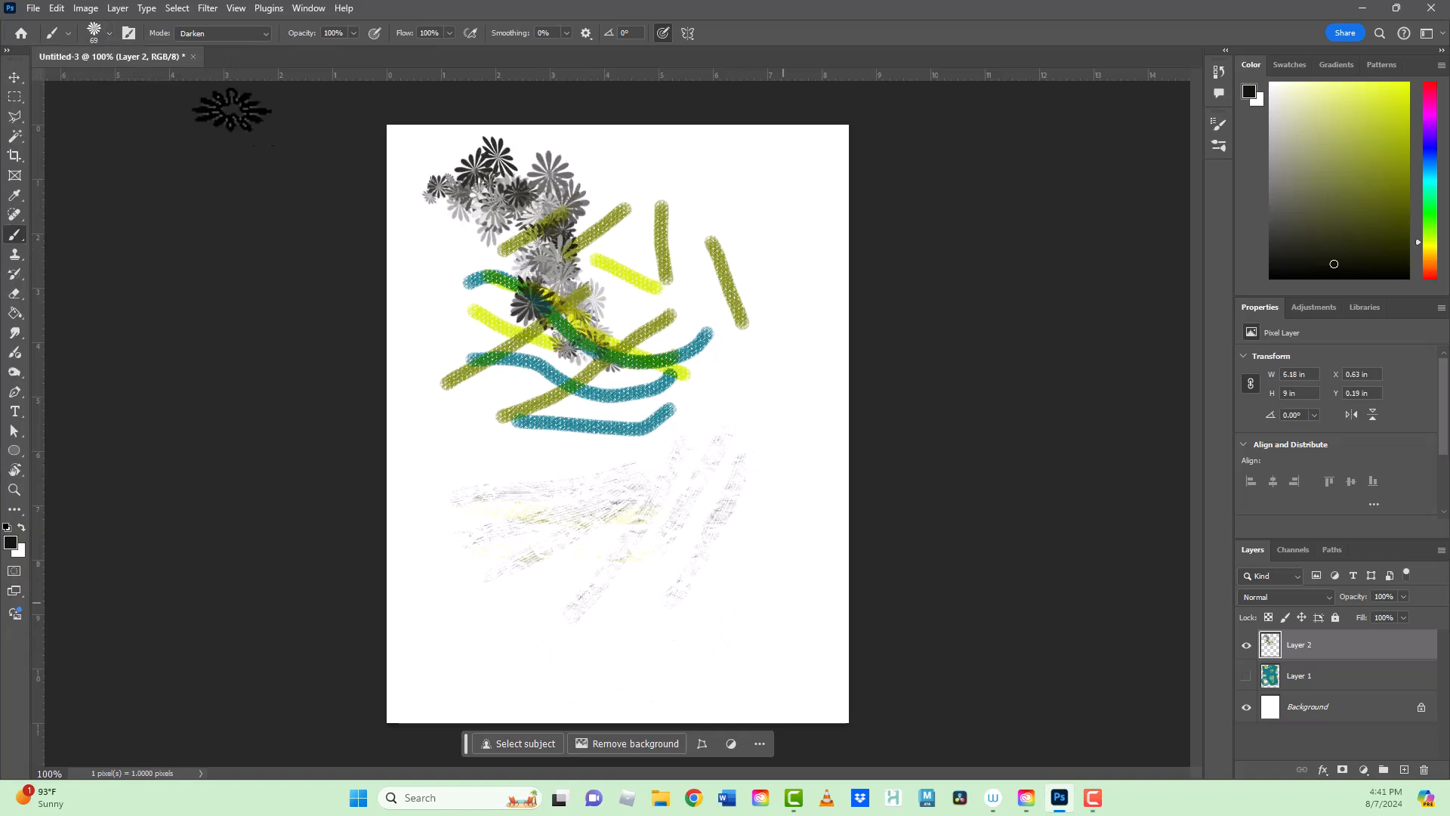
# Choose the Kyle's Real Oils - 01 wet media brush and paint a thick black diagonal stroke in the page's lower left
pyautogui.click(108, 33)
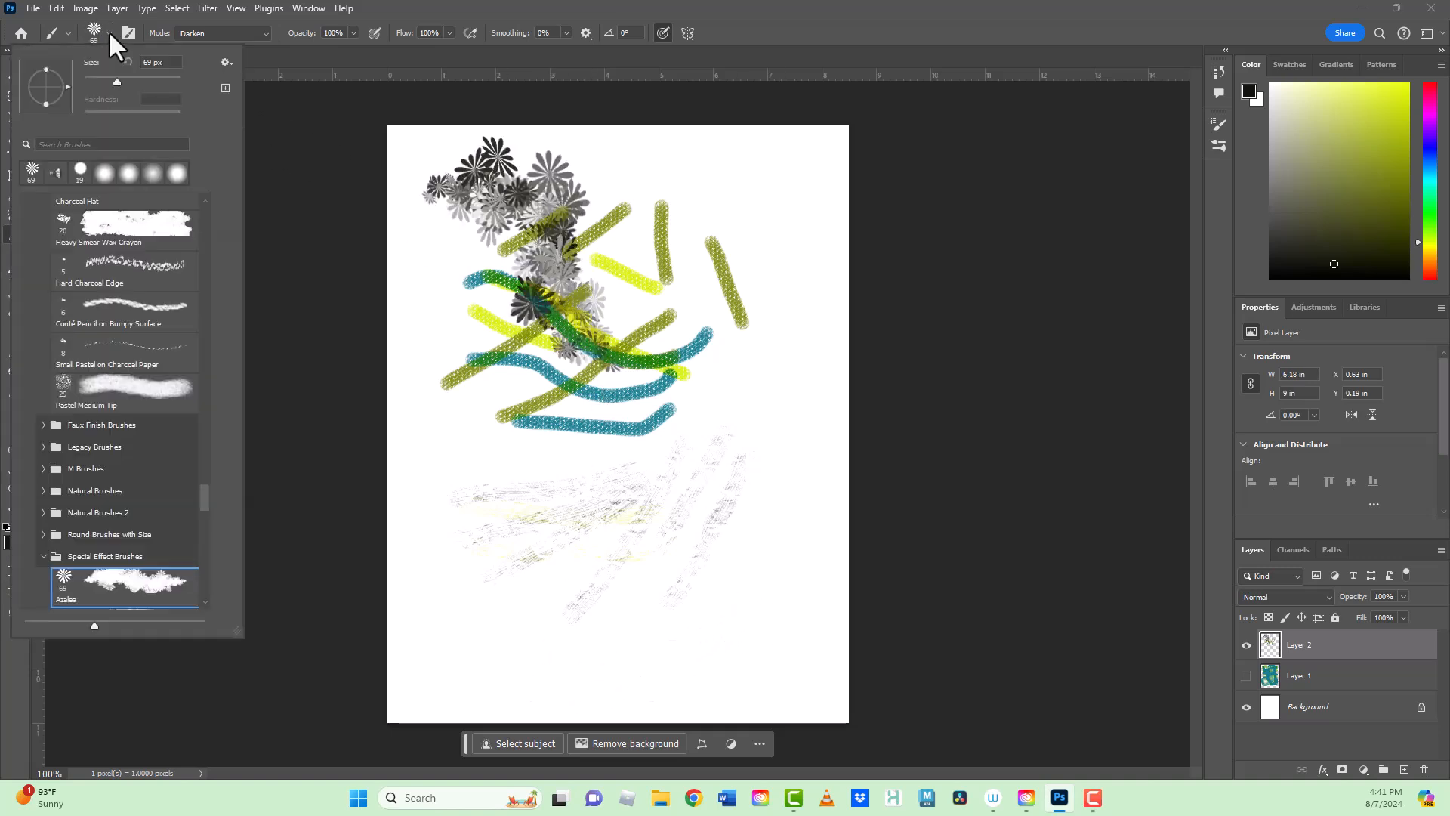
pyautogui.moveTo(203, 501); pyautogui.dragTo(202, 257)
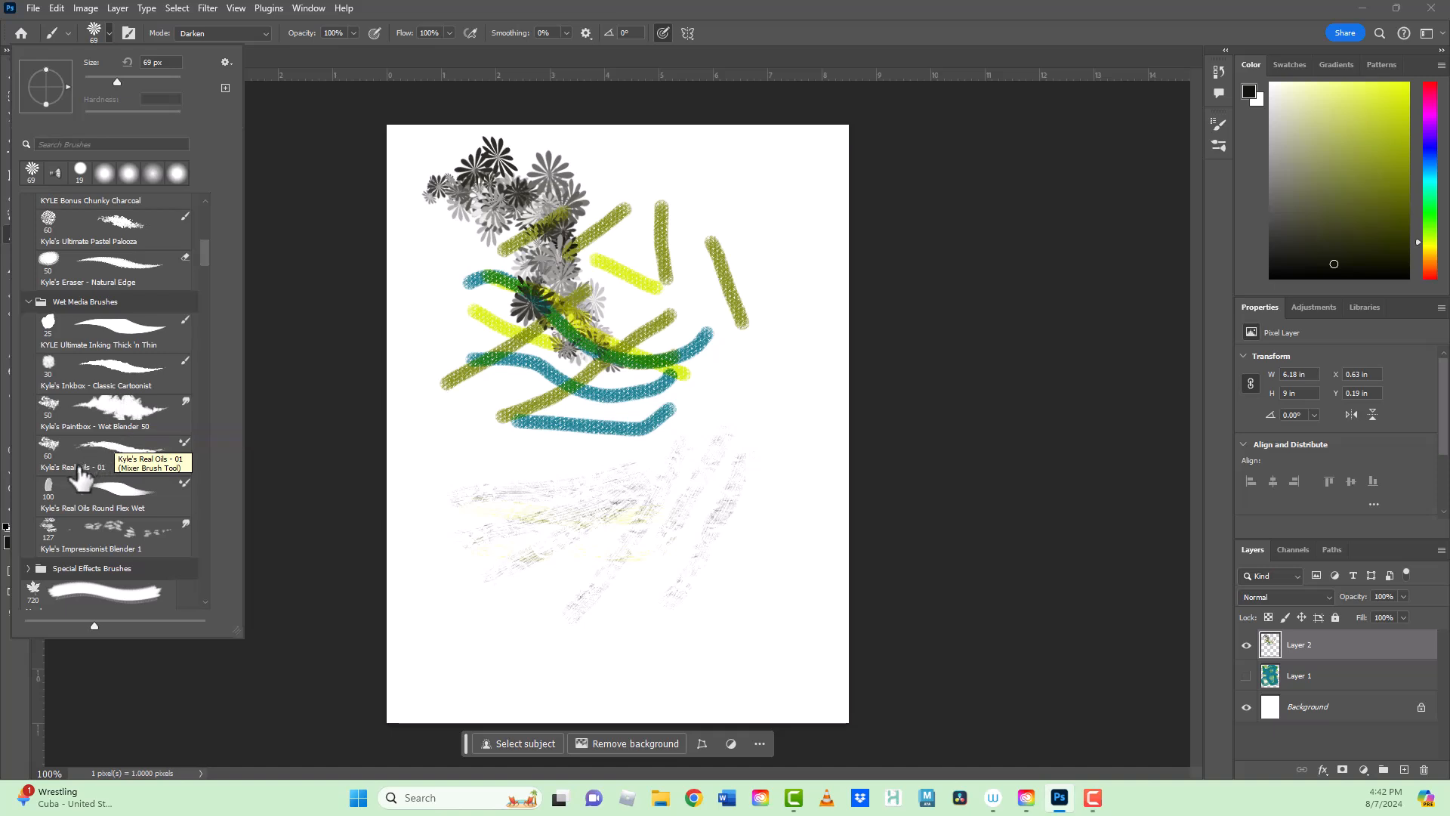
pyautogui.click(110, 455)
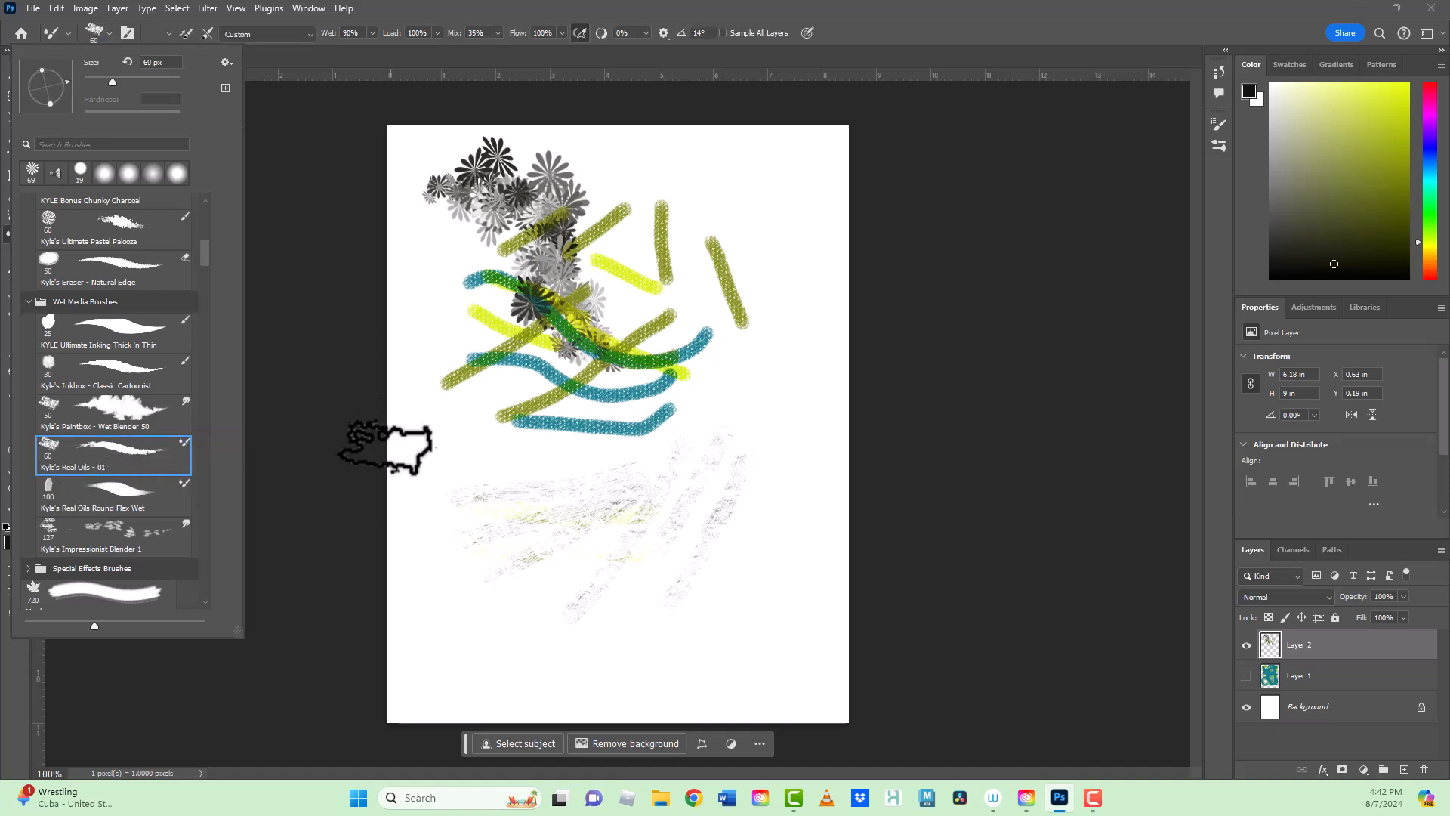
pyautogui.moveTo(434, 424); pyautogui.dragTo(539, 526)
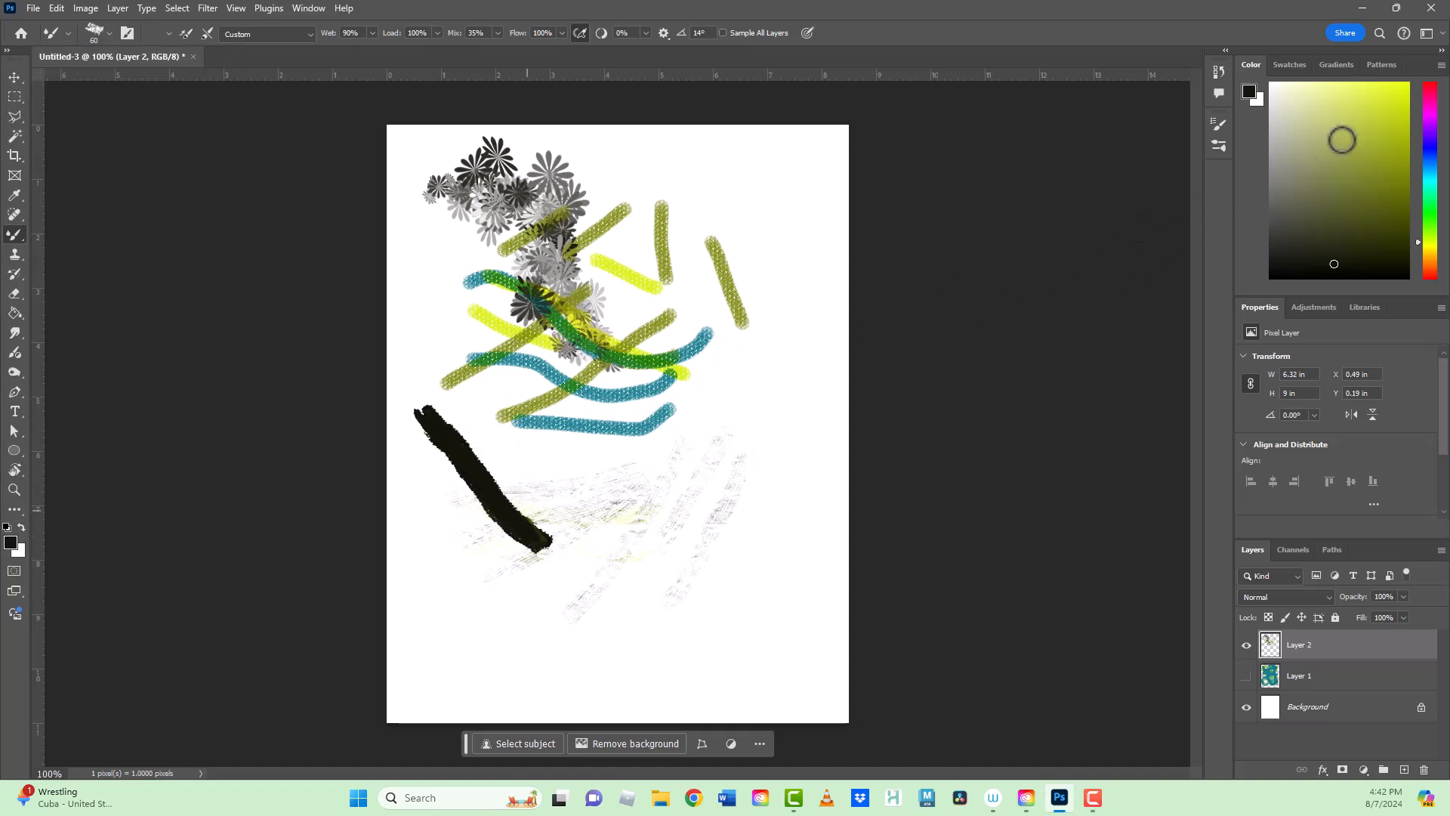
# Change the foreground color to yellow-green and paint several oil strokes over and beside the black one
pyautogui.click(1351, 115)
pyautogui.moveTo(476, 408); pyautogui.dragTo(483, 600)
pyautogui.moveTo(456, 470)
pyautogui.mouseDown()
pyautogui.moveTo(536, 509)
pyautogui.moveTo(512, 535)
pyautogui.moveTo(442, 524)
pyautogui.moveTo(525, 558)
pyautogui.moveTo(455, 499)
pyautogui.moveTo(500, 564)
pyautogui.mouseUp()
pyautogui.moveTo(580, 447)
pyautogui.mouseDown()
pyautogui.moveTo(589, 522)
pyautogui.moveTo(551, 551)
pyautogui.mouseUp()
# Change the foreground color to a pale gray-green and blend oil strokes over the yellow-green and teal marks
pyautogui.click(1300, 119)
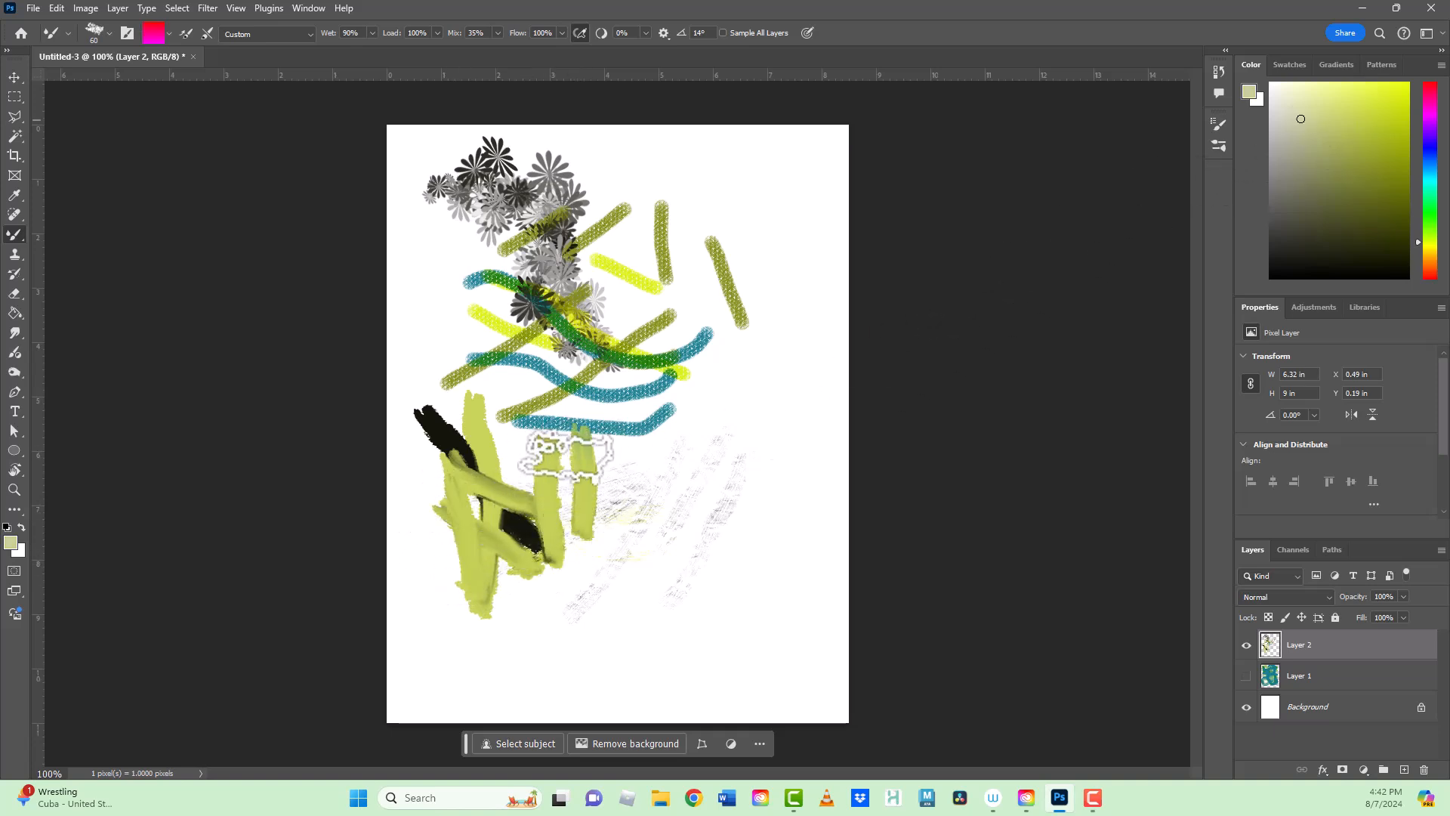
pyautogui.moveTo(525, 450); pyautogui.dragTo(537, 497)
pyautogui.moveTo(574, 436)
pyautogui.mouseDown()
pyautogui.moveTo(559, 514)
pyautogui.moveTo(510, 466)
pyautogui.mouseUp()
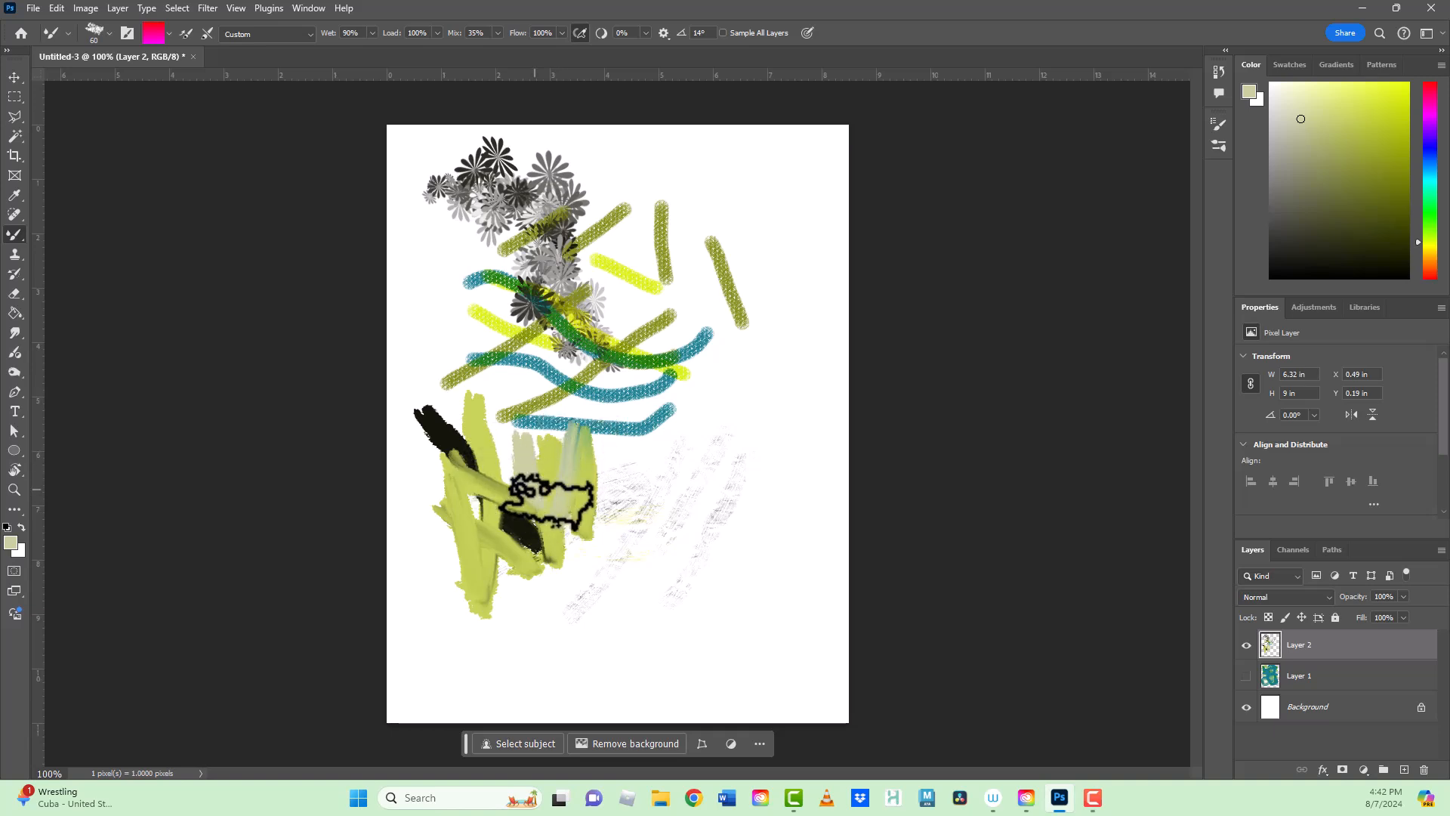
pyautogui.moveTo(594, 389)
pyautogui.mouseDown()
pyautogui.moveTo(534, 433)
pyautogui.moveTo(543, 401)
pyautogui.moveTo(497, 427)
pyautogui.moveTo(512, 370)
pyautogui.moveTo(491, 332)
pyautogui.moveTo(502, 374)
pyautogui.moveTo(472, 344)
pyautogui.moveTo(517, 386)
pyautogui.moveTo(546, 362)
pyautogui.moveTo(480, 390)
pyautogui.mouseUp()
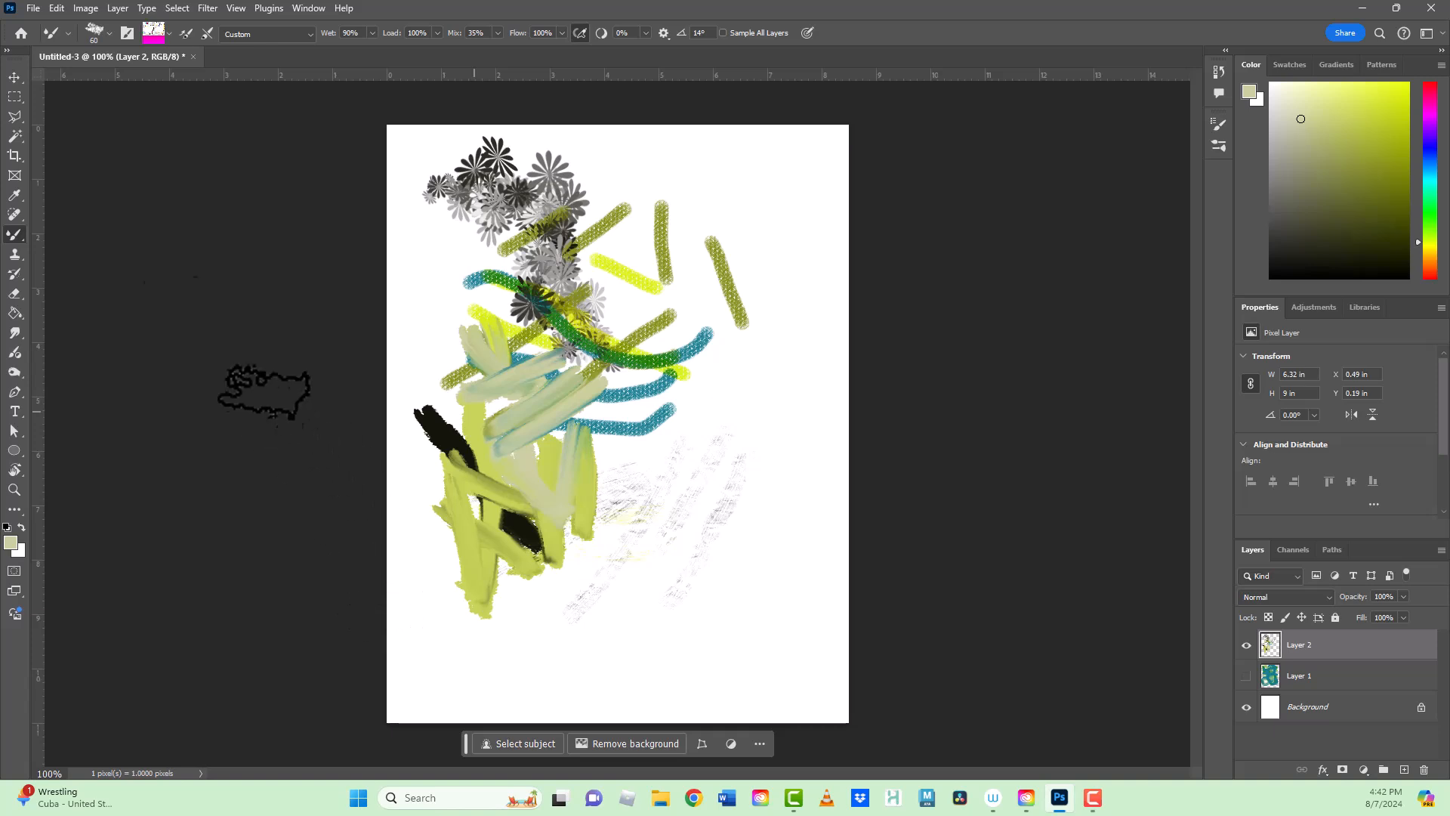
# Choose the Kyle's Ultimate Pastel Palooza brush and paint a pale textured patch in the page's upper right
pyautogui.click(109, 33)
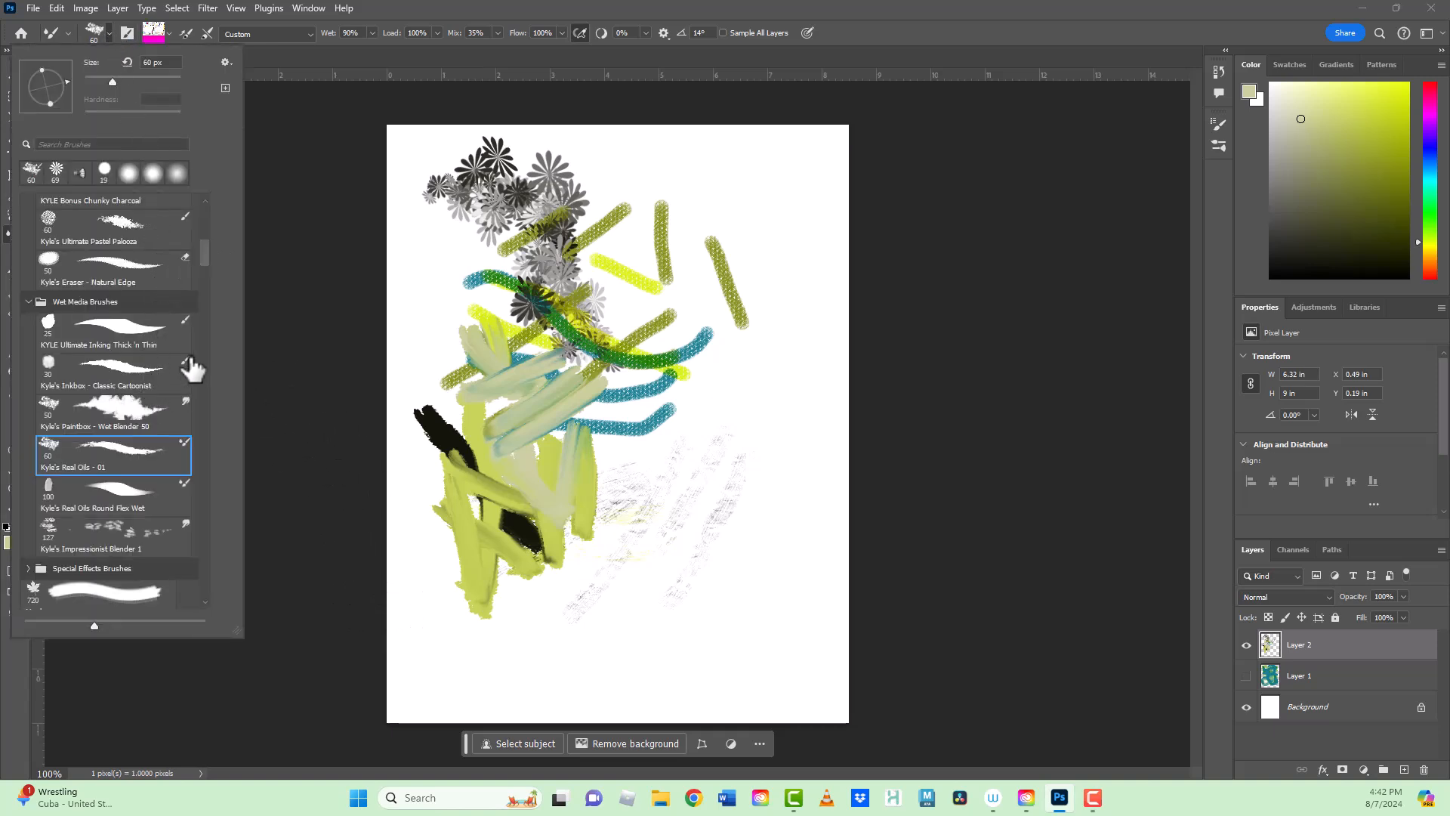
pyautogui.click(119, 228)
pyautogui.moveTo(732, 161)
pyautogui.mouseDown()
pyautogui.moveTo(770, 249)
pyautogui.moveTo(780, 173)
pyautogui.moveTo(754, 236)
pyautogui.moveTo(702, 213)
pyautogui.moveTo(760, 211)
pyautogui.mouseUp()
# Paint over the pale textured patch in bright yellow-green and in pink
pyautogui.click(1356, 96)
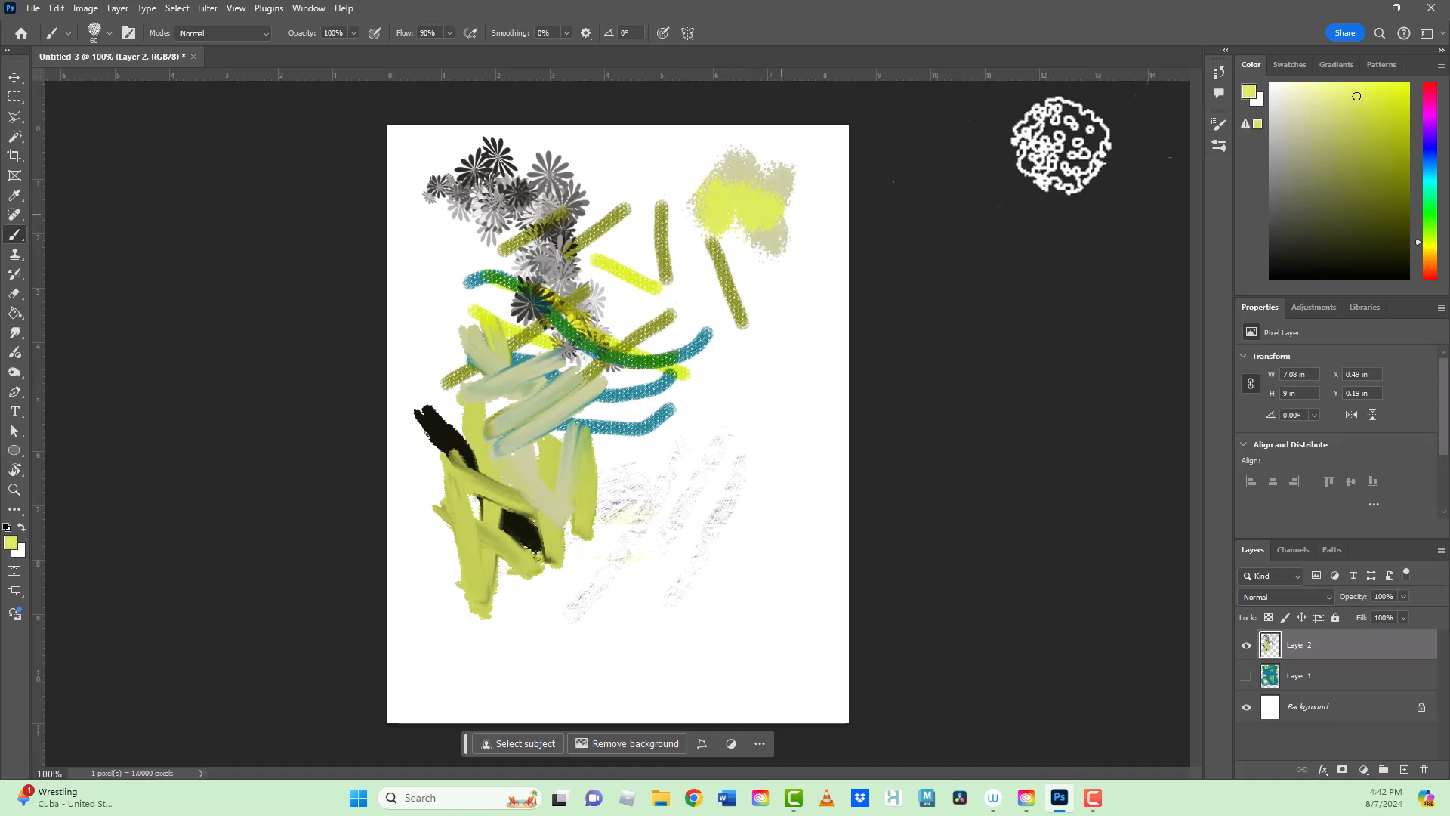
pyautogui.click(1426, 113)
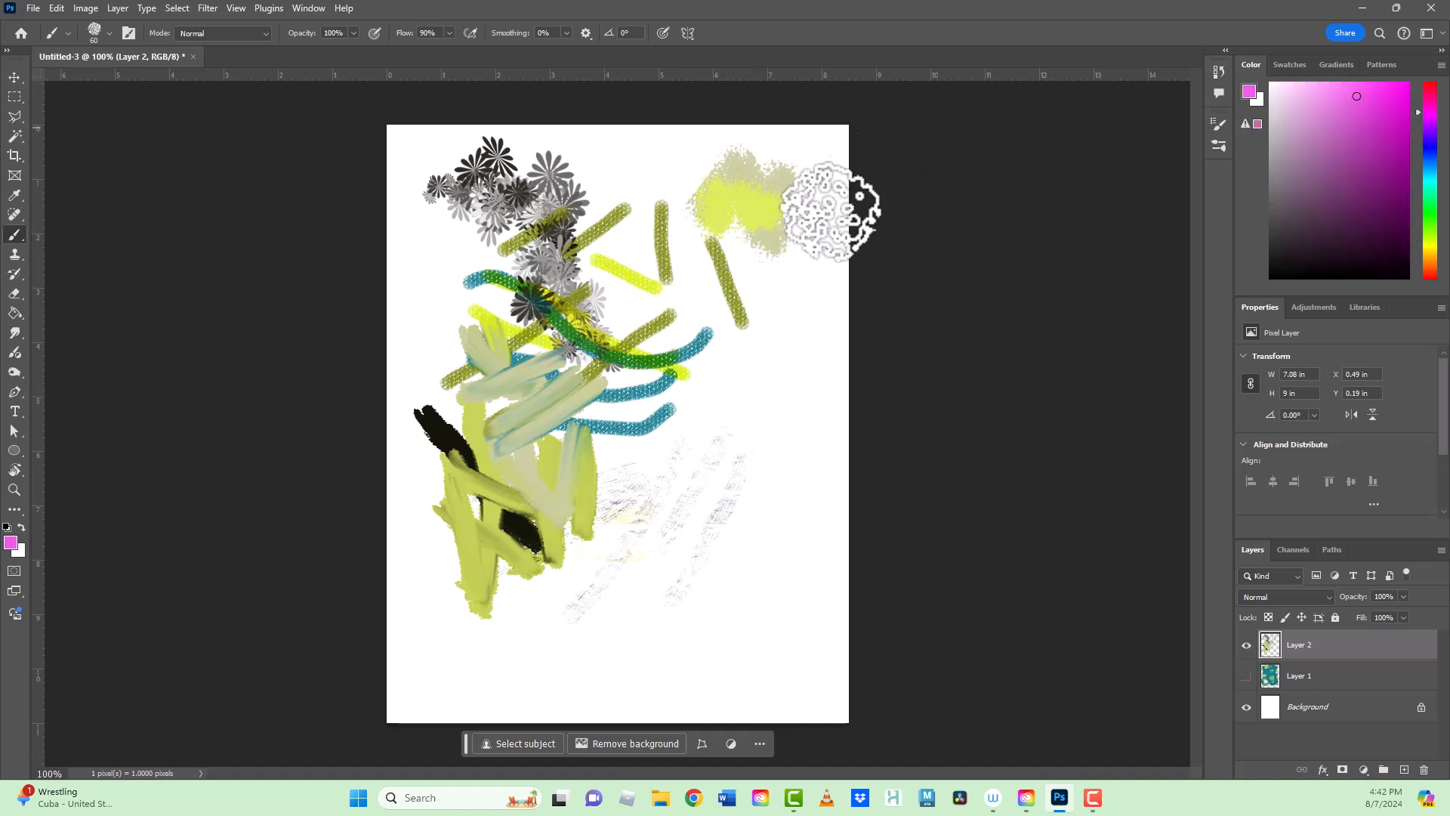
pyautogui.moveTo(767, 220)
pyautogui.mouseDown()
pyautogui.moveTo(743, 185)
pyautogui.moveTo(704, 177)
pyautogui.moveTo(710, 203)
pyautogui.moveTo(756, 227)
pyautogui.mouseUp()
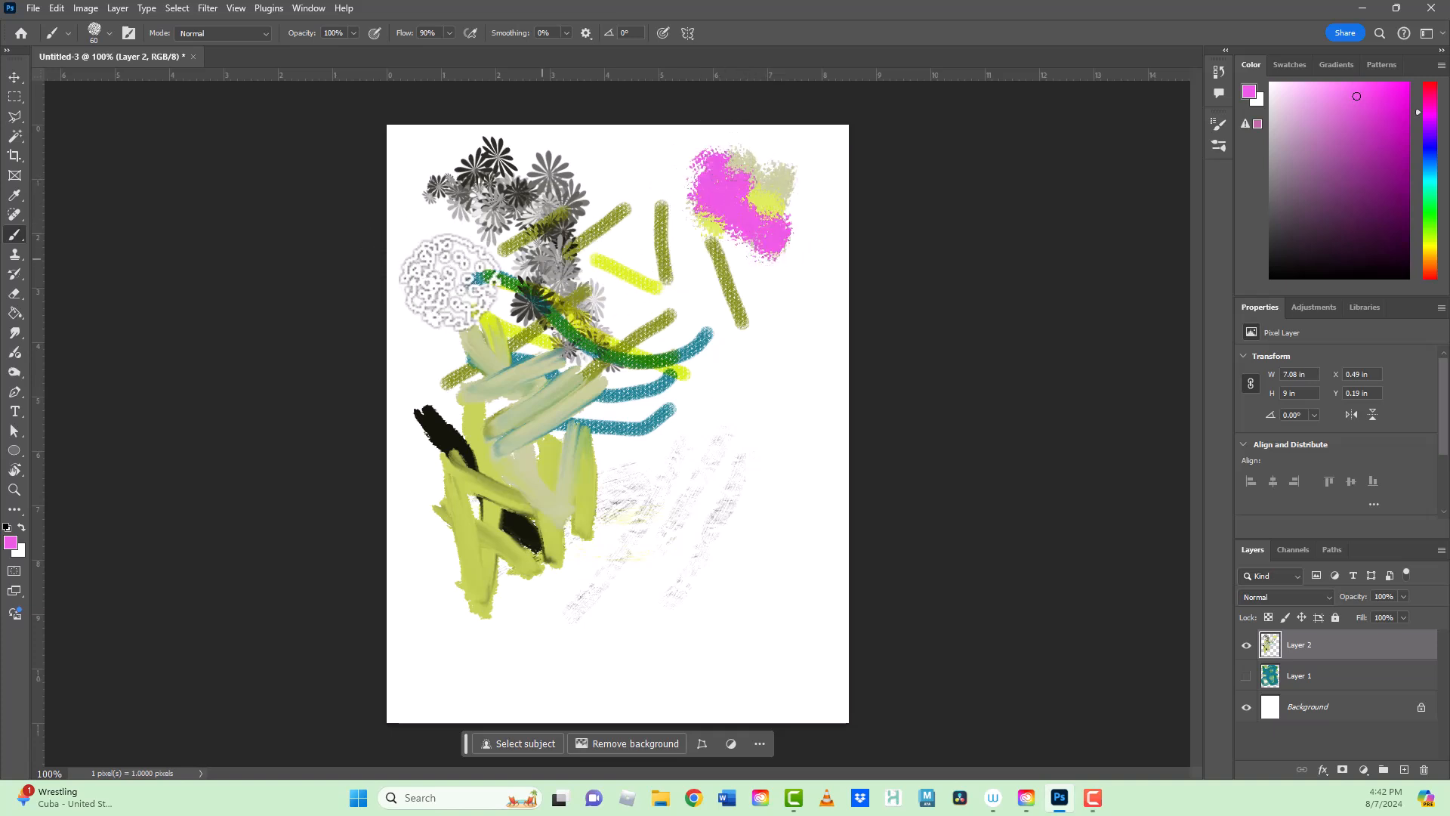
# Browse the brush preset list through the wet media, dry media and general brushes
pyautogui.click(109, 33)
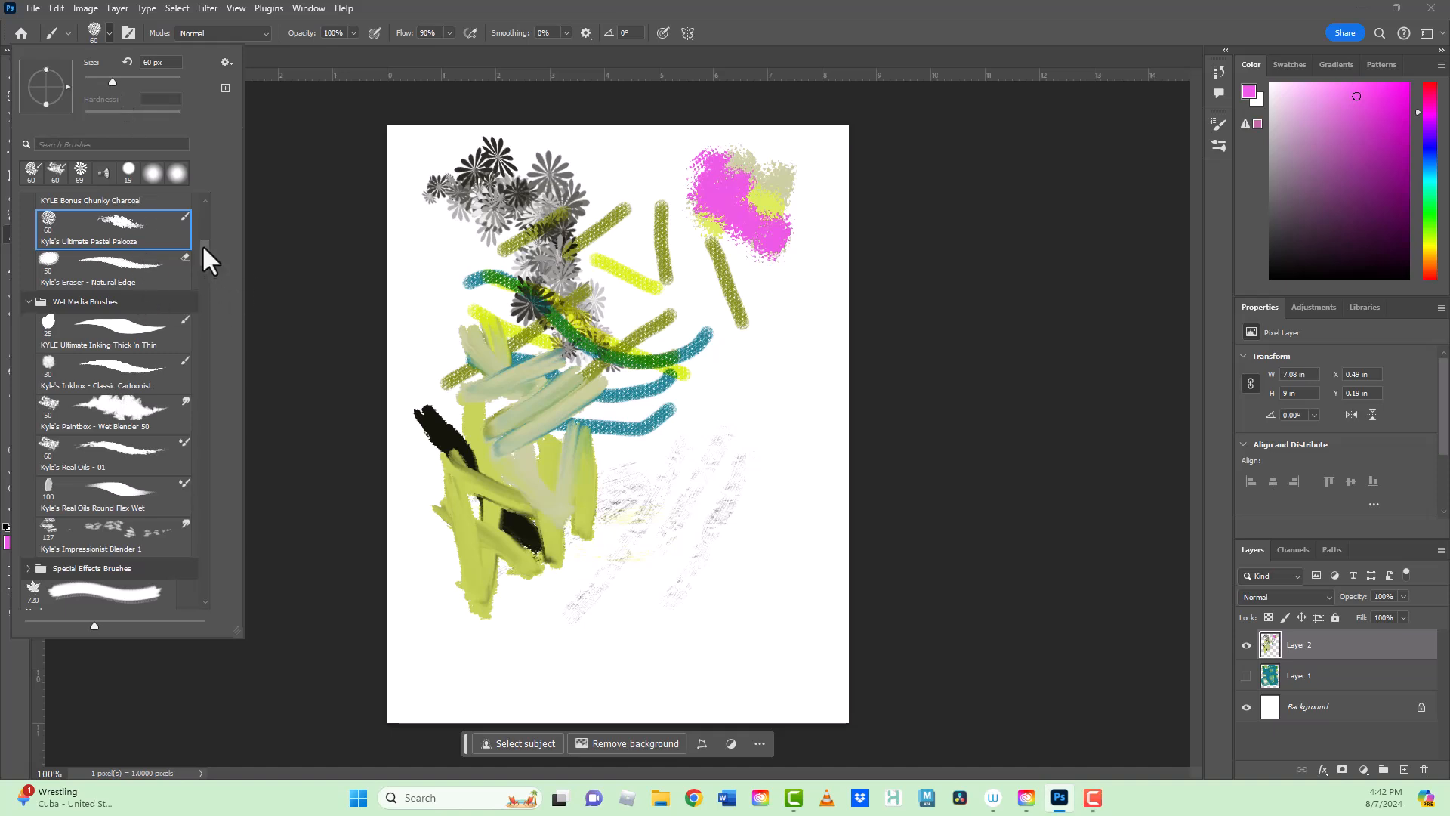
pyautogui.scroll(10, 201, 247)
pyautogui.scroll(-6, 203, 249)
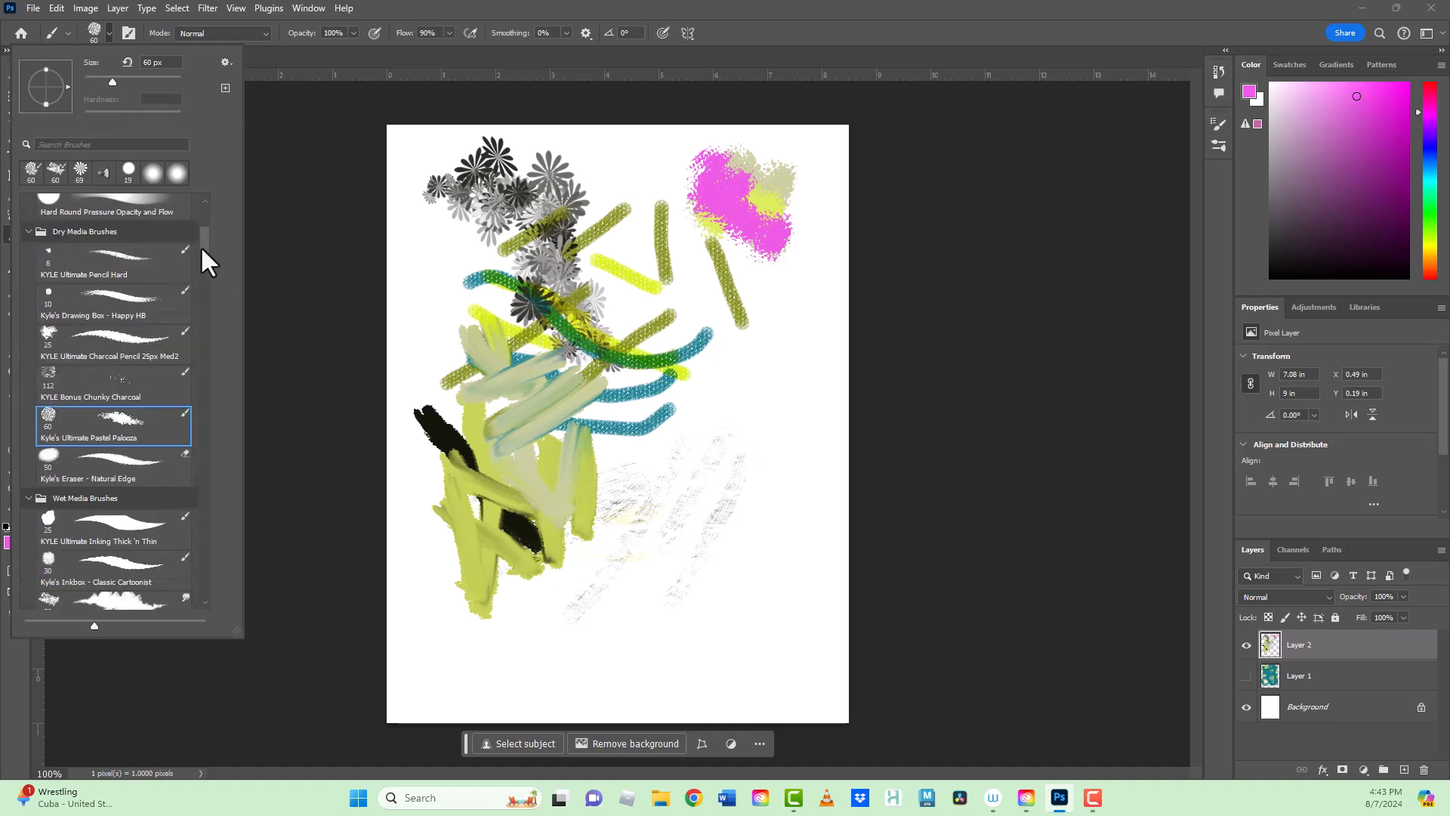
pyautogui.moveTo(201, 264); pyautogui.dragTo(202, 202)
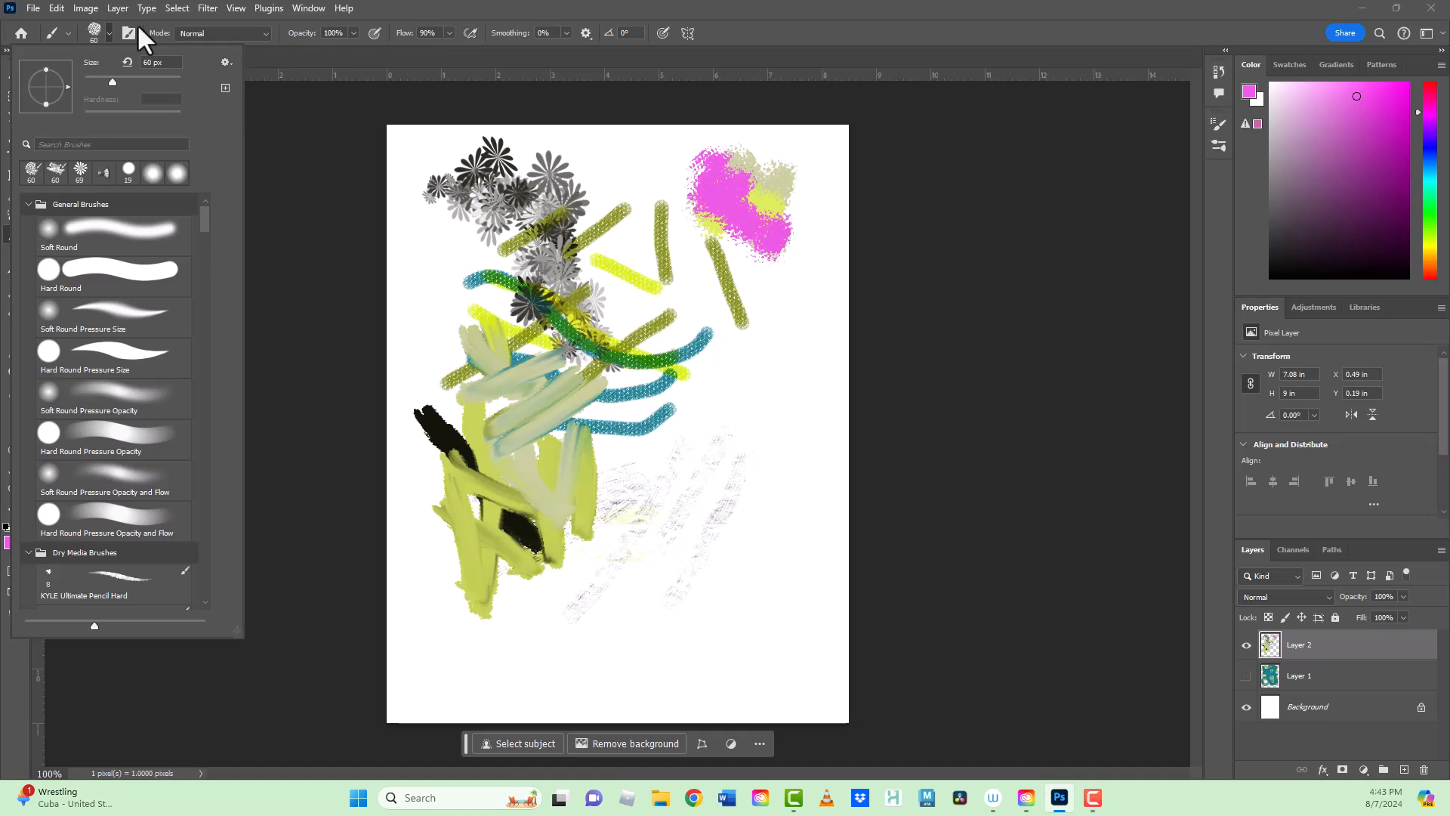
pyautogui.moveTo(201, 224)
pyautogui.mouseDown()
pyautogui.moveTo(207, 361)
pyautogui.moveTo(213, 203)
pyautogui.mouseUp()
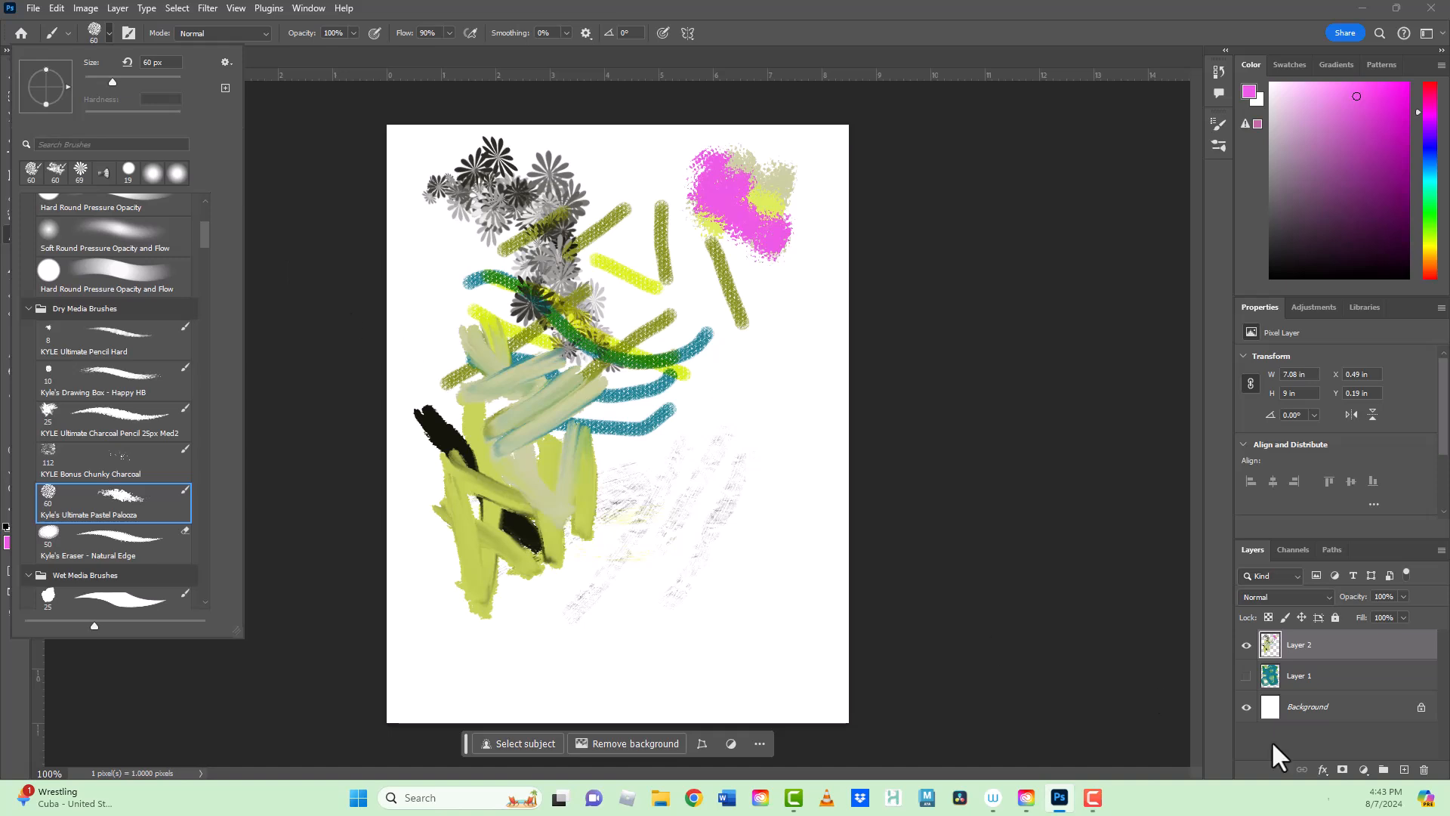
# Hide Layer 2 and choose the Hard Round preset from the General Brushes
pyautogui.click(1247, 646)
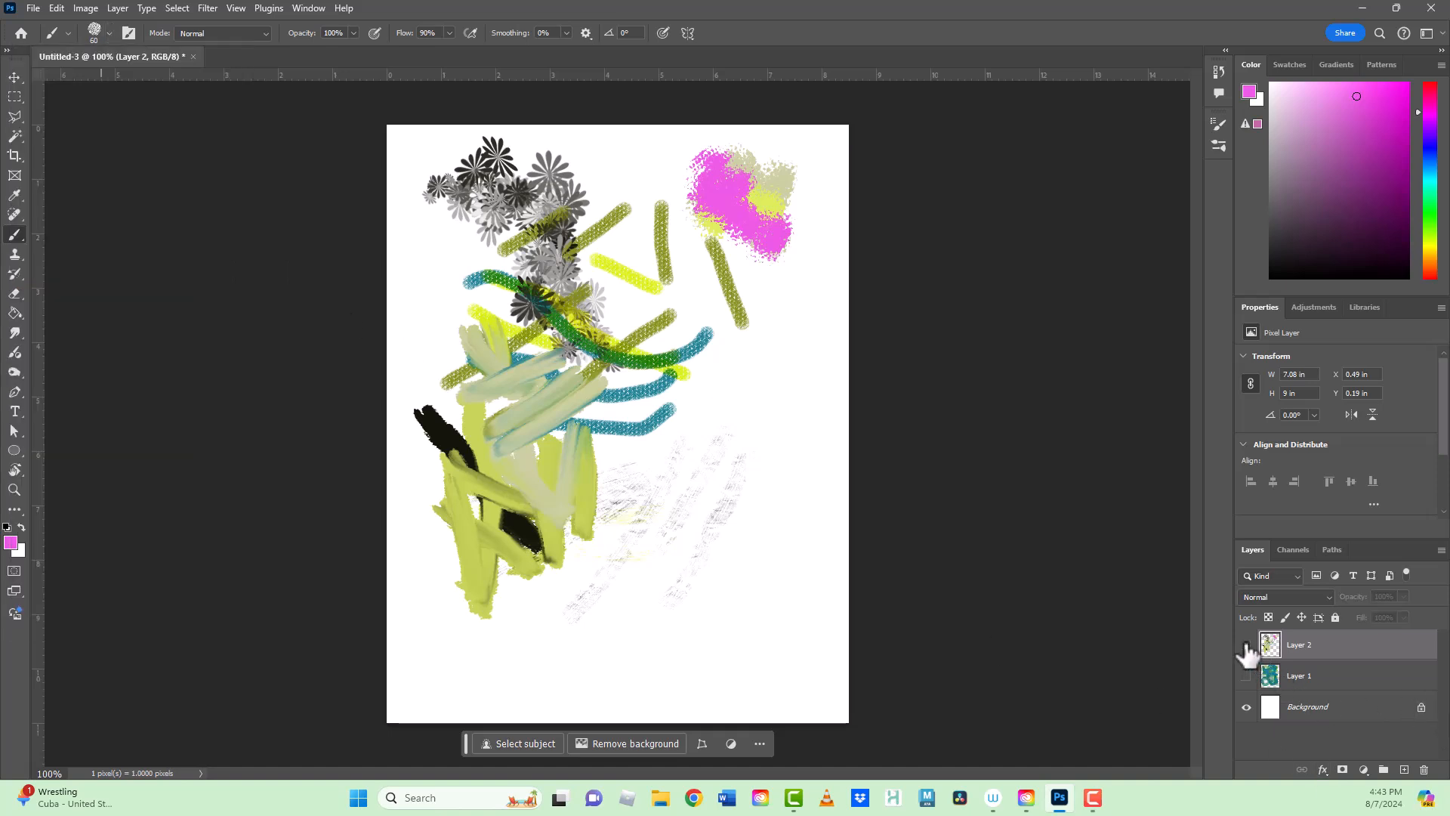
pyautogui.click(1247, 646)
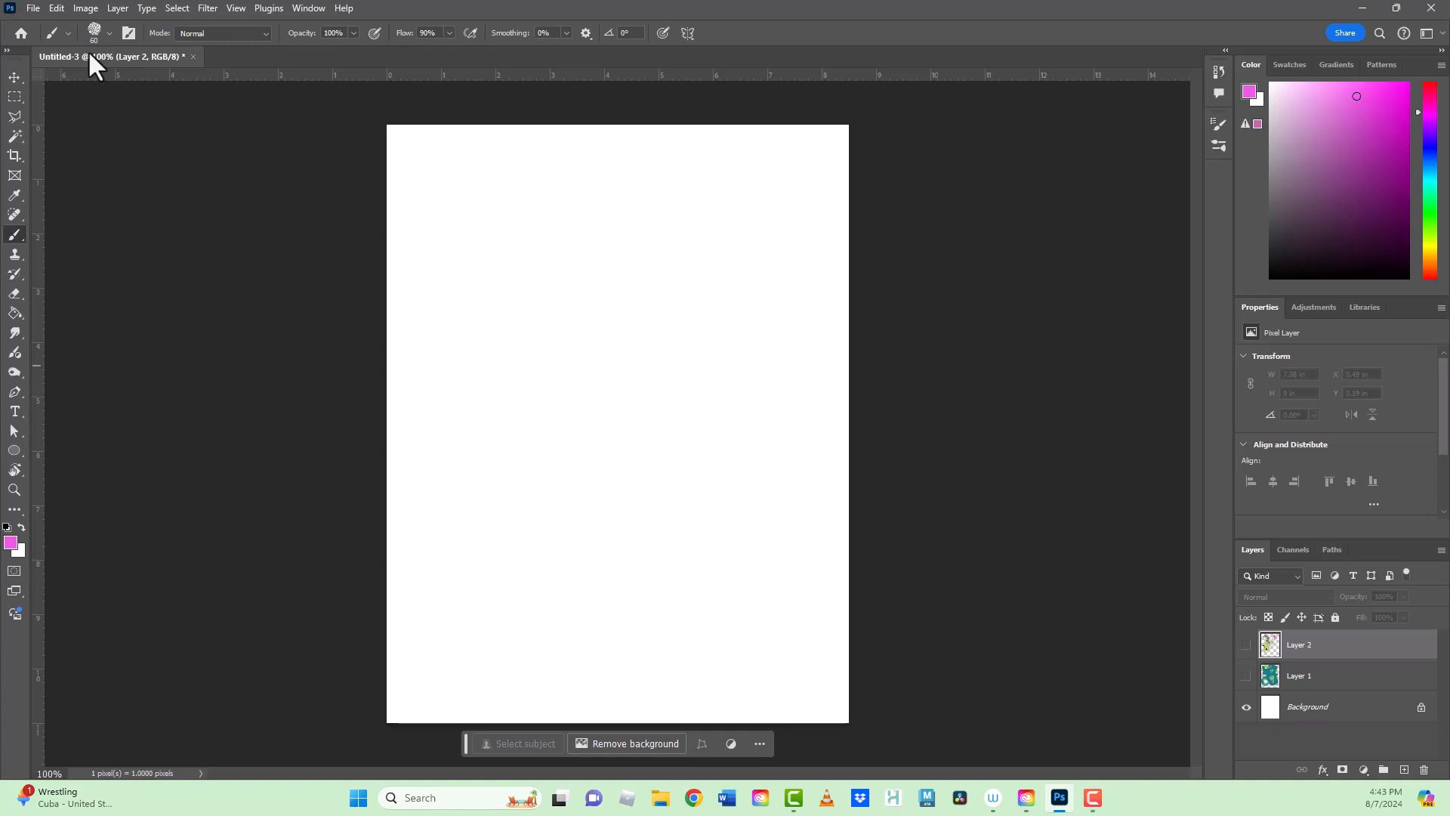
pyautogui.click(111, 32)
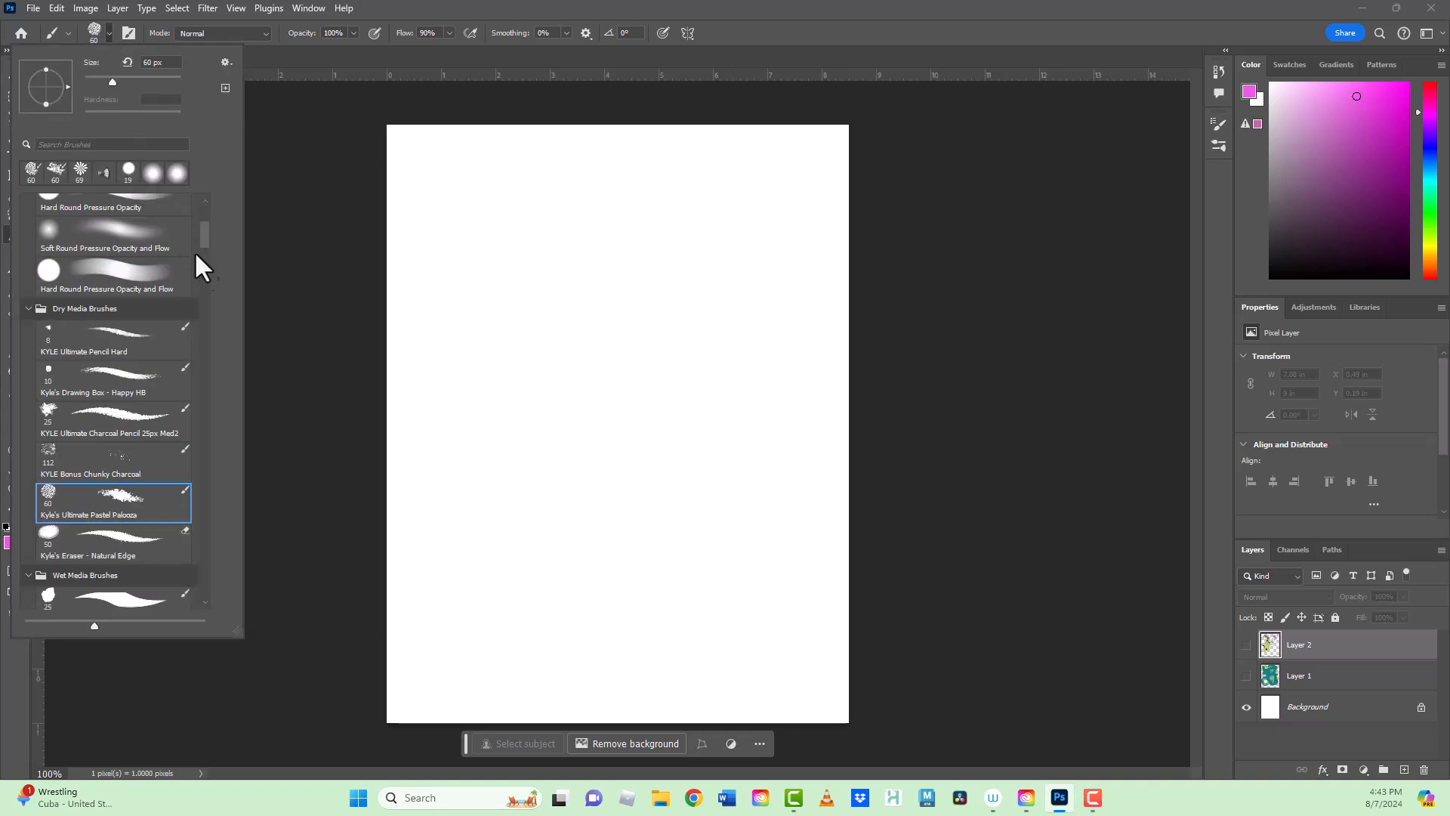
pyautogui.scroll(1, 203, 242)
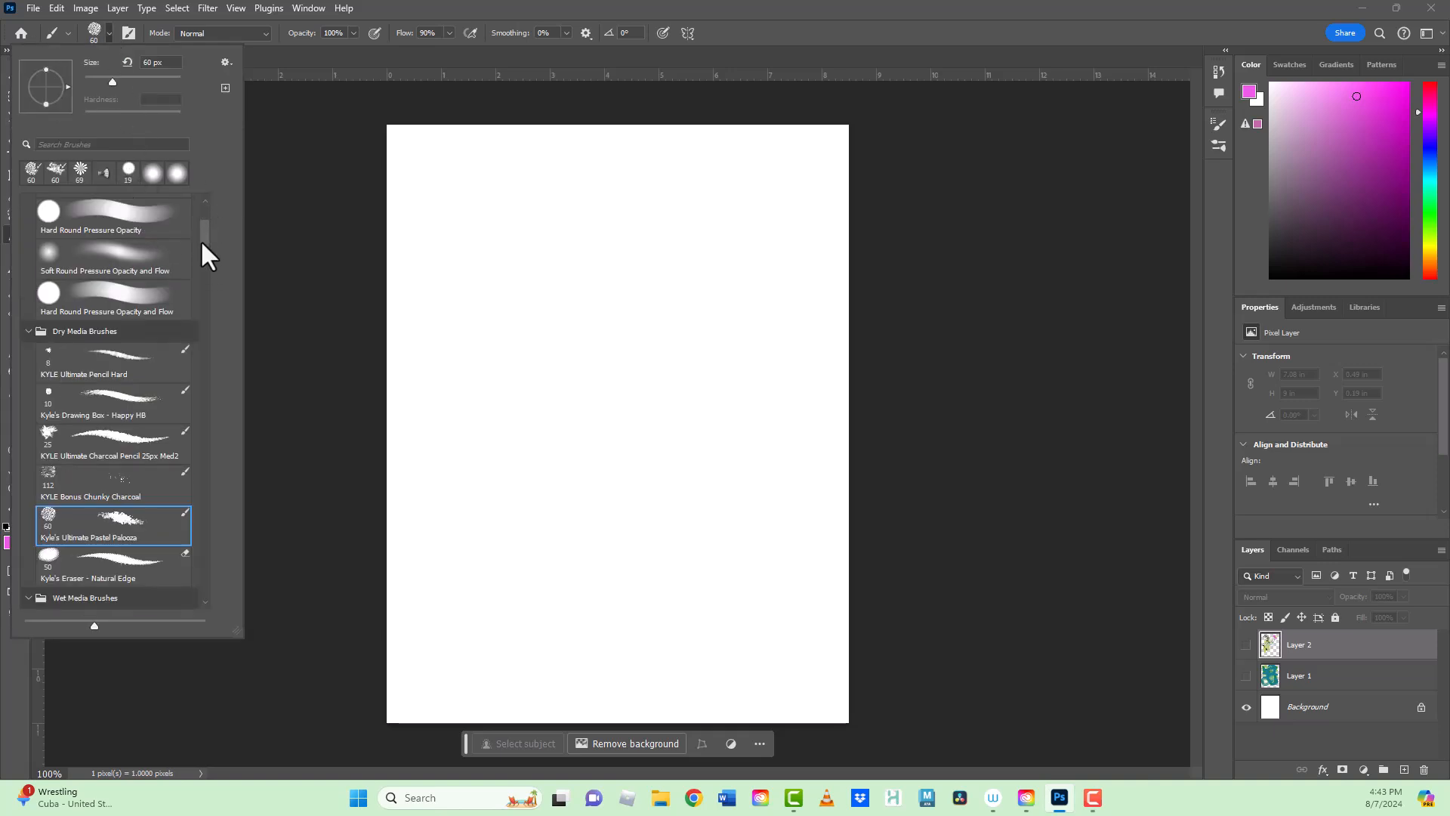
pyautogui.moveTo(201, 243); pyautogui.dragTo(207, 206)
pyautogui.click(109, 281)
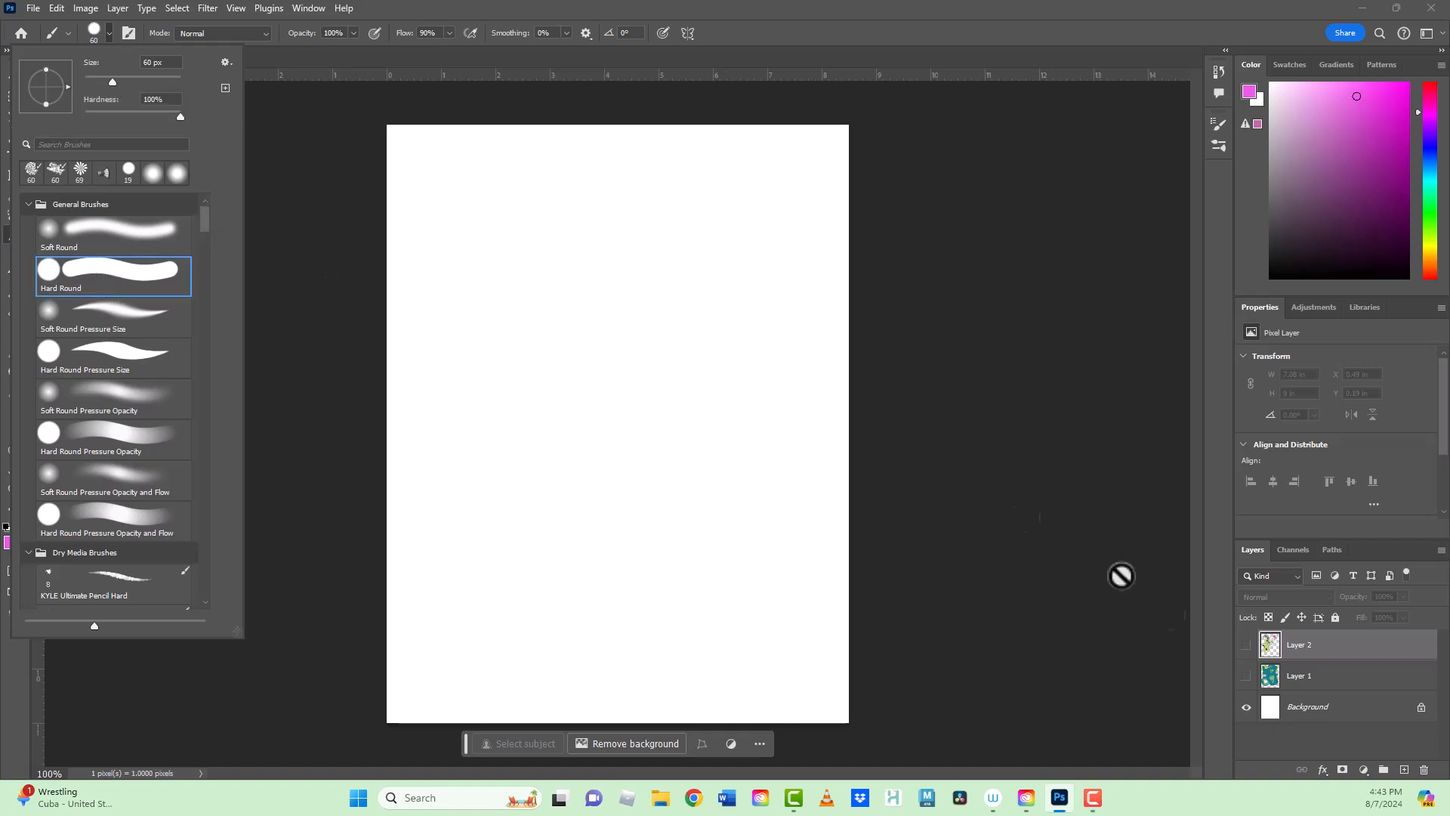
# Add a new layer and paint a wavy pink stroke across the top of the page
pyautogui.click(1404, 770)
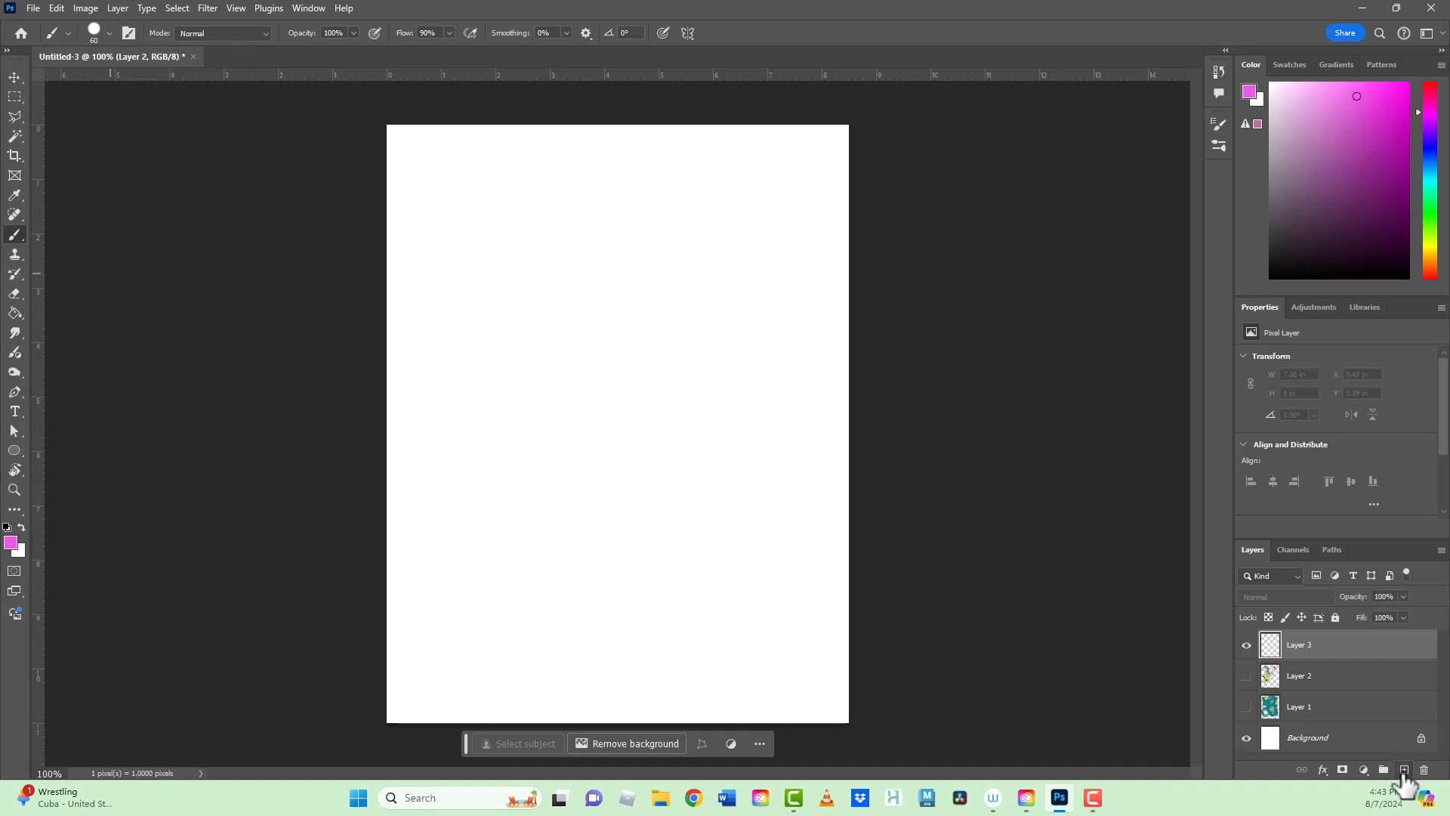
pyautogui.moveTo(434, 169)
pyautogui.mouseDown()
pyautogui.moveTo(617, 163)
pyautogui.moveTo(760, 178)
pyautogui.moveTo(808, 160)
pyautogui.mouseUp()
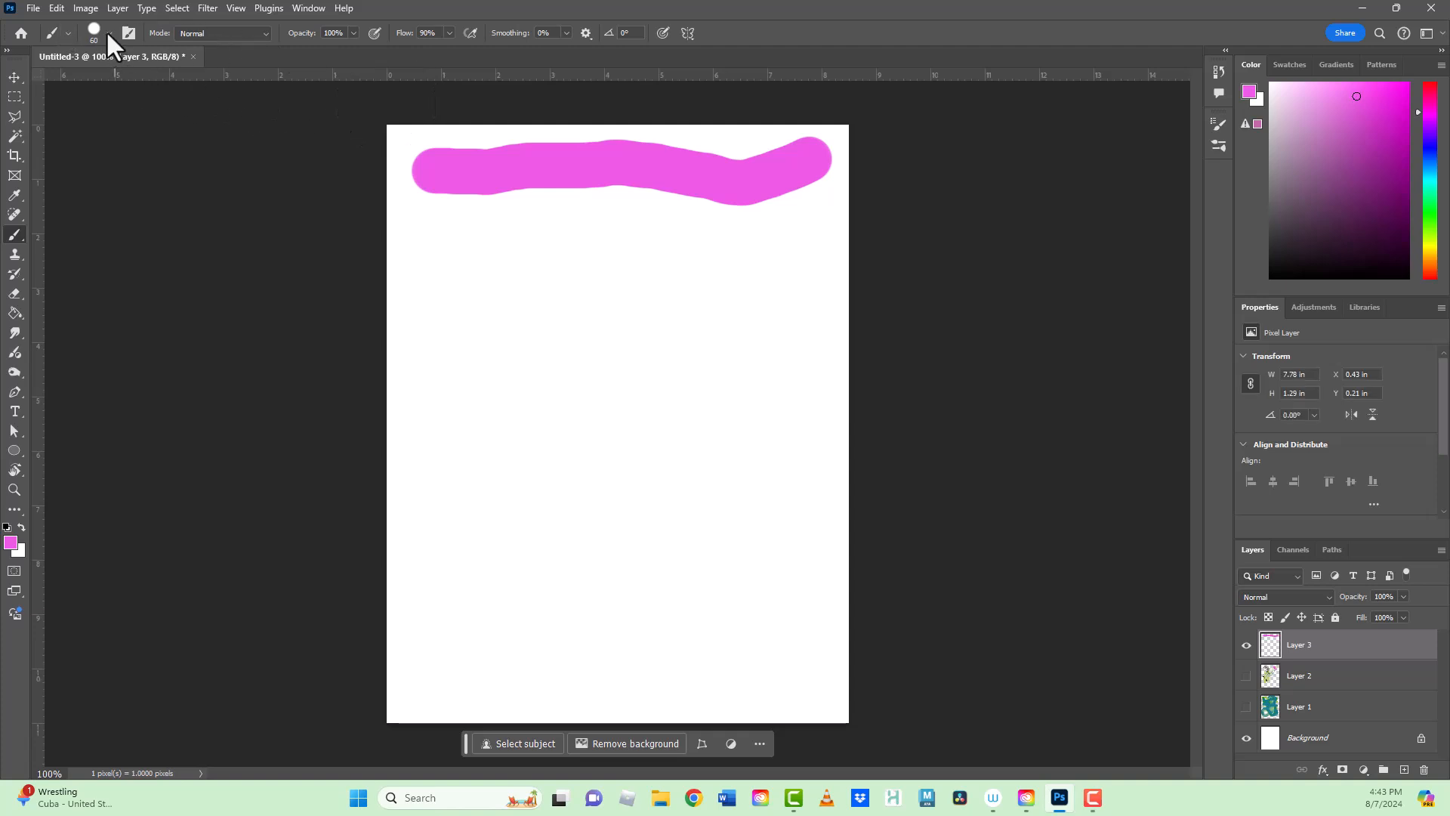
# Paint a row of separate and overlapping pink dots below the first stroke, and a second full-width stroke beneath them
pyautogui.click(107, 32)
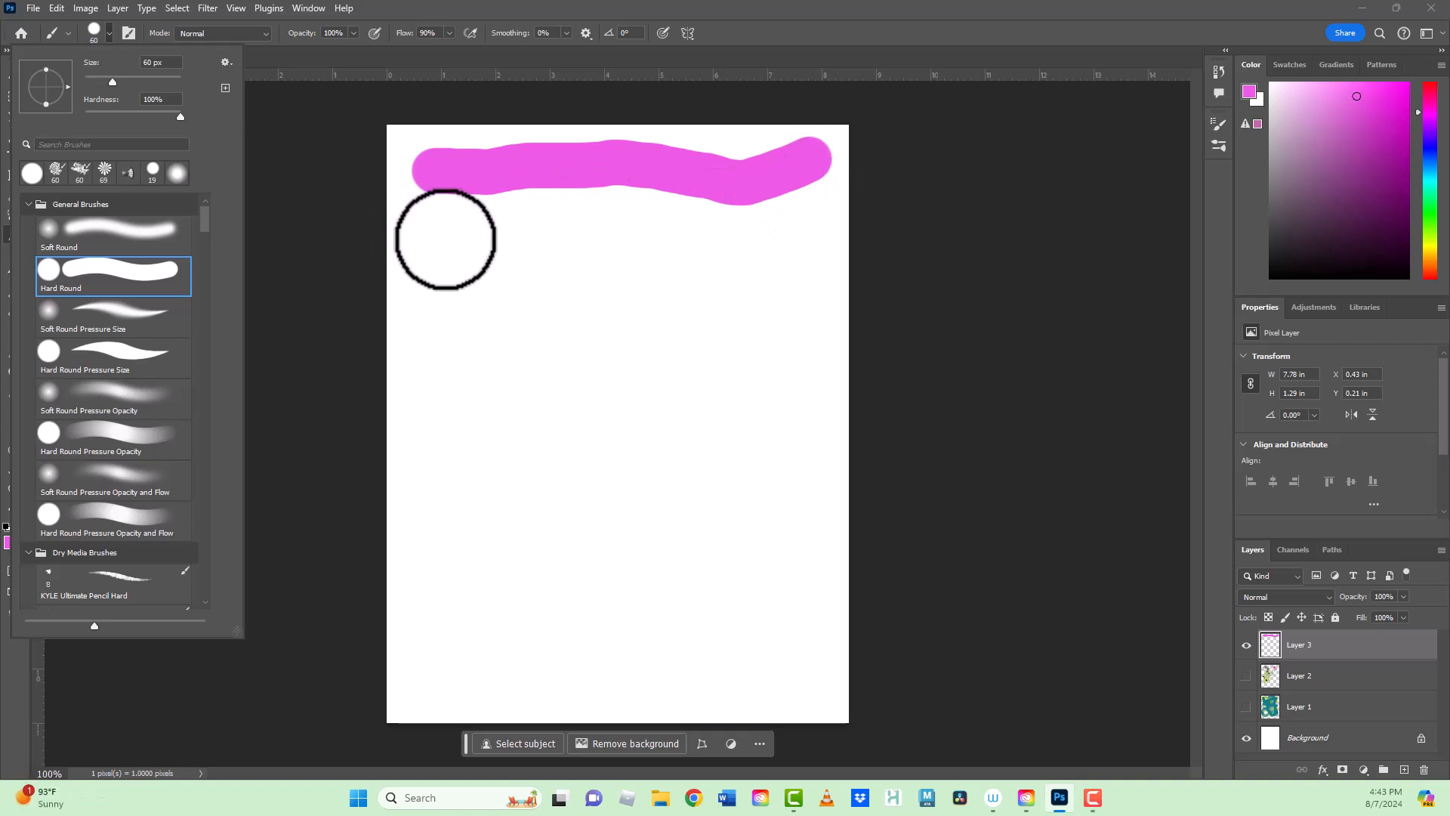
pyautogui.click(433, 237)
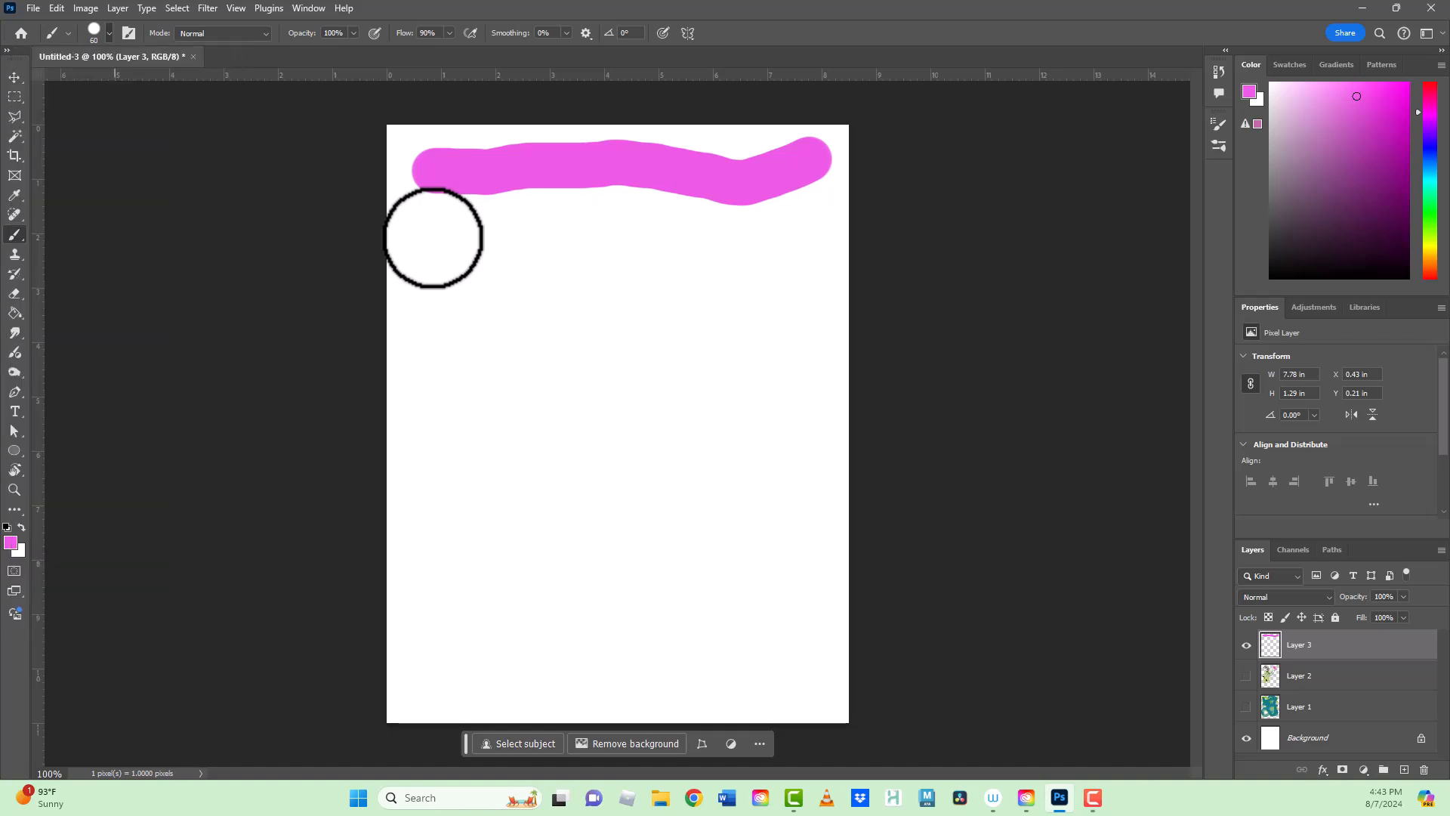
pyautogui.click(431, 237)
pyautogui.click(486, 236)
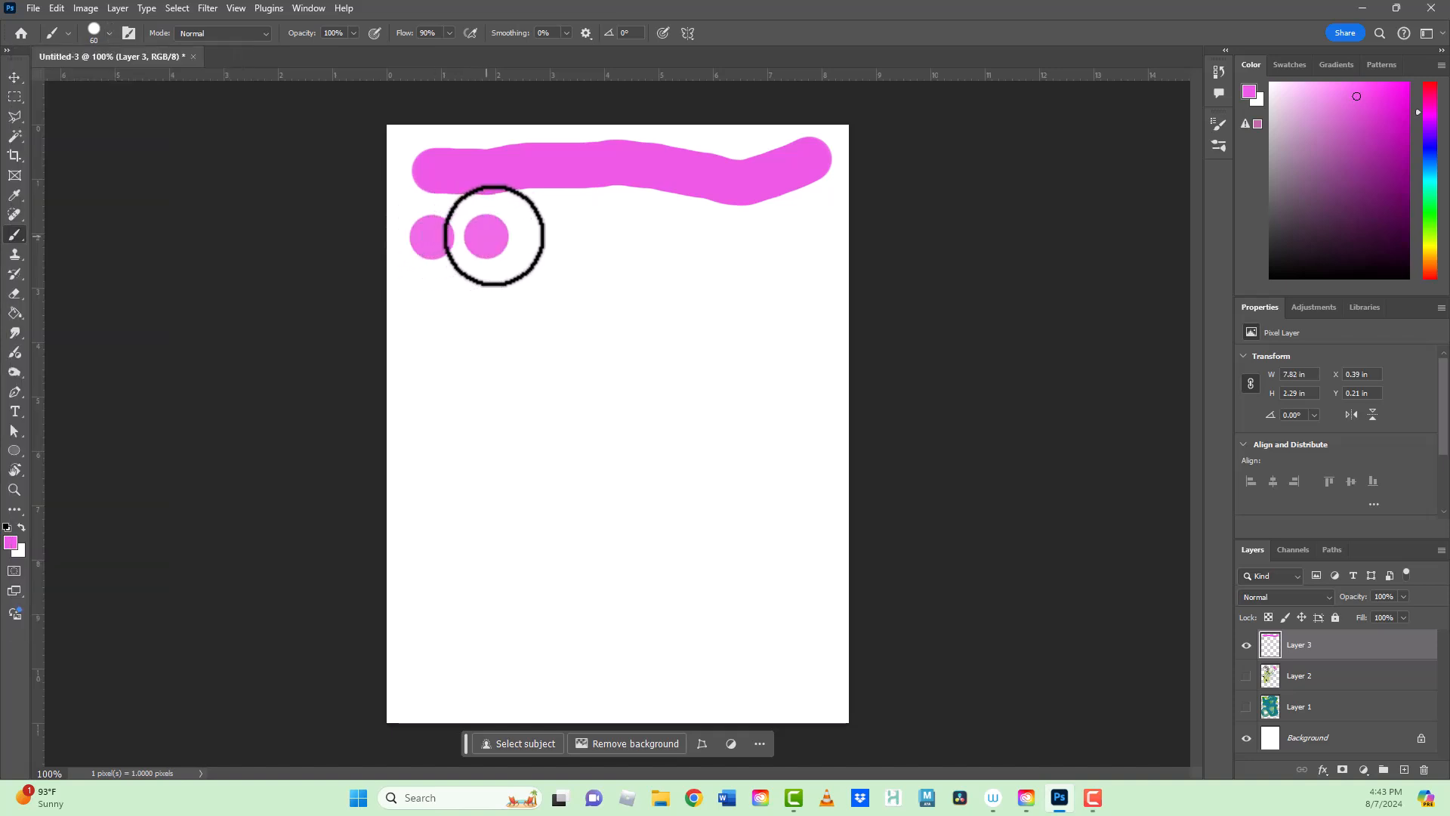
pyautogui.click(540, 237)
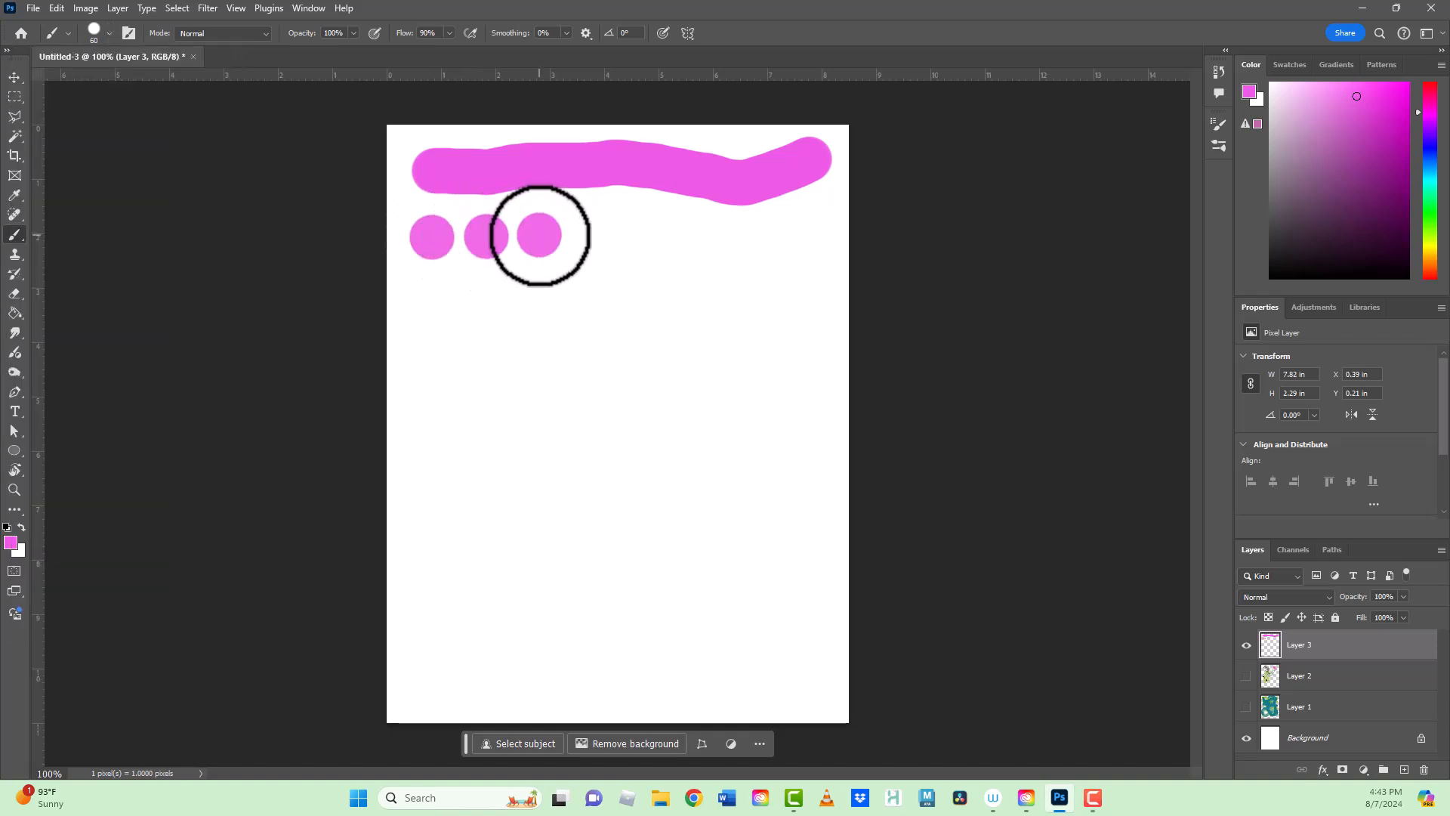
pyautogui.click(587, 234)
pyautogui.click(602, 232)
pyautogui.moveTo(621, 233); pyautogui.dragTo(701, 235)
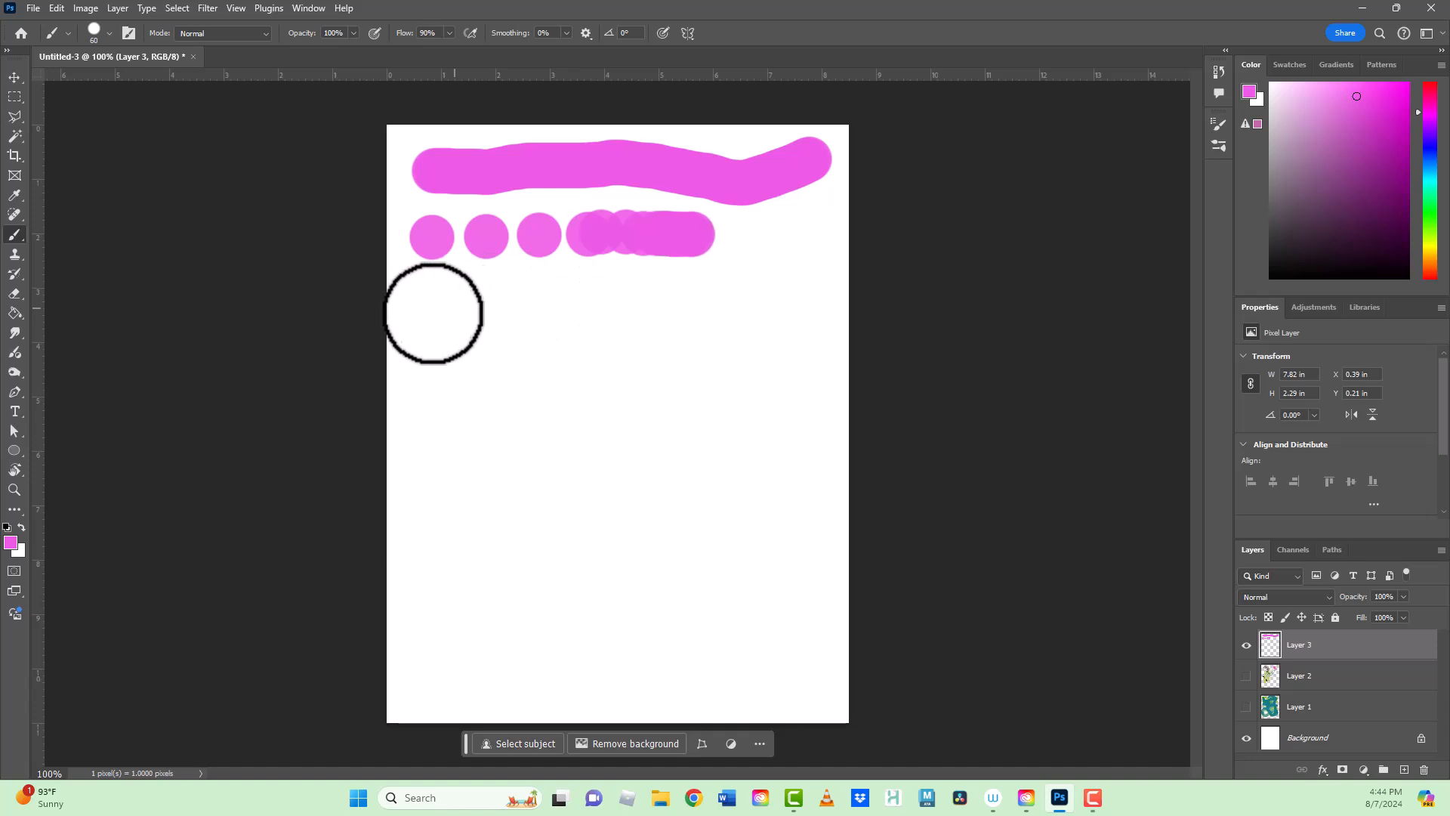
pyautogui.moveTo(432, 316); pyautogui.dragTo(797, 316)
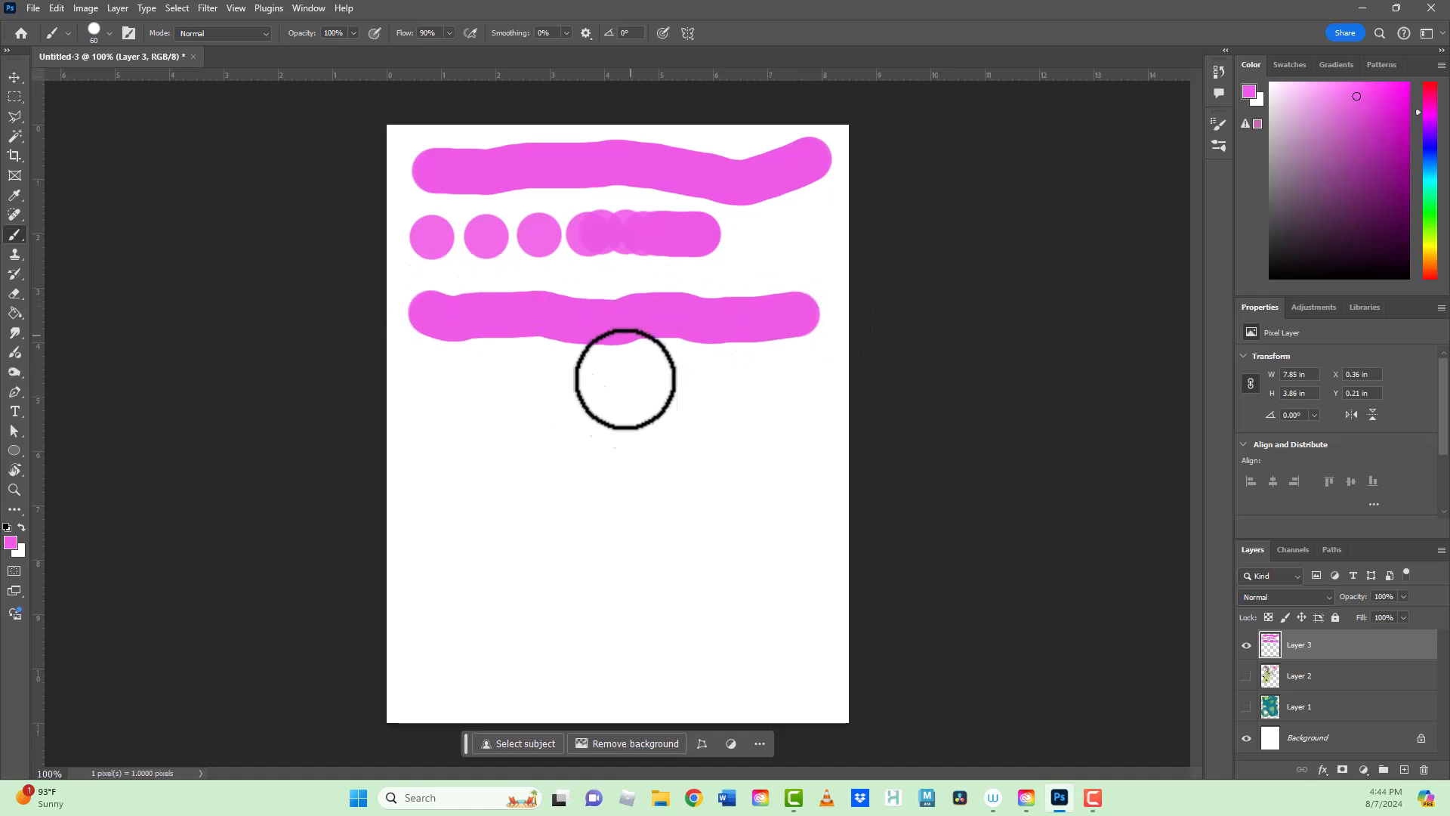
# Set the brush flow to 100% and paint a row of three separate and three closely placed pink dots below the second stroke
pyautogui.click(448, 33)
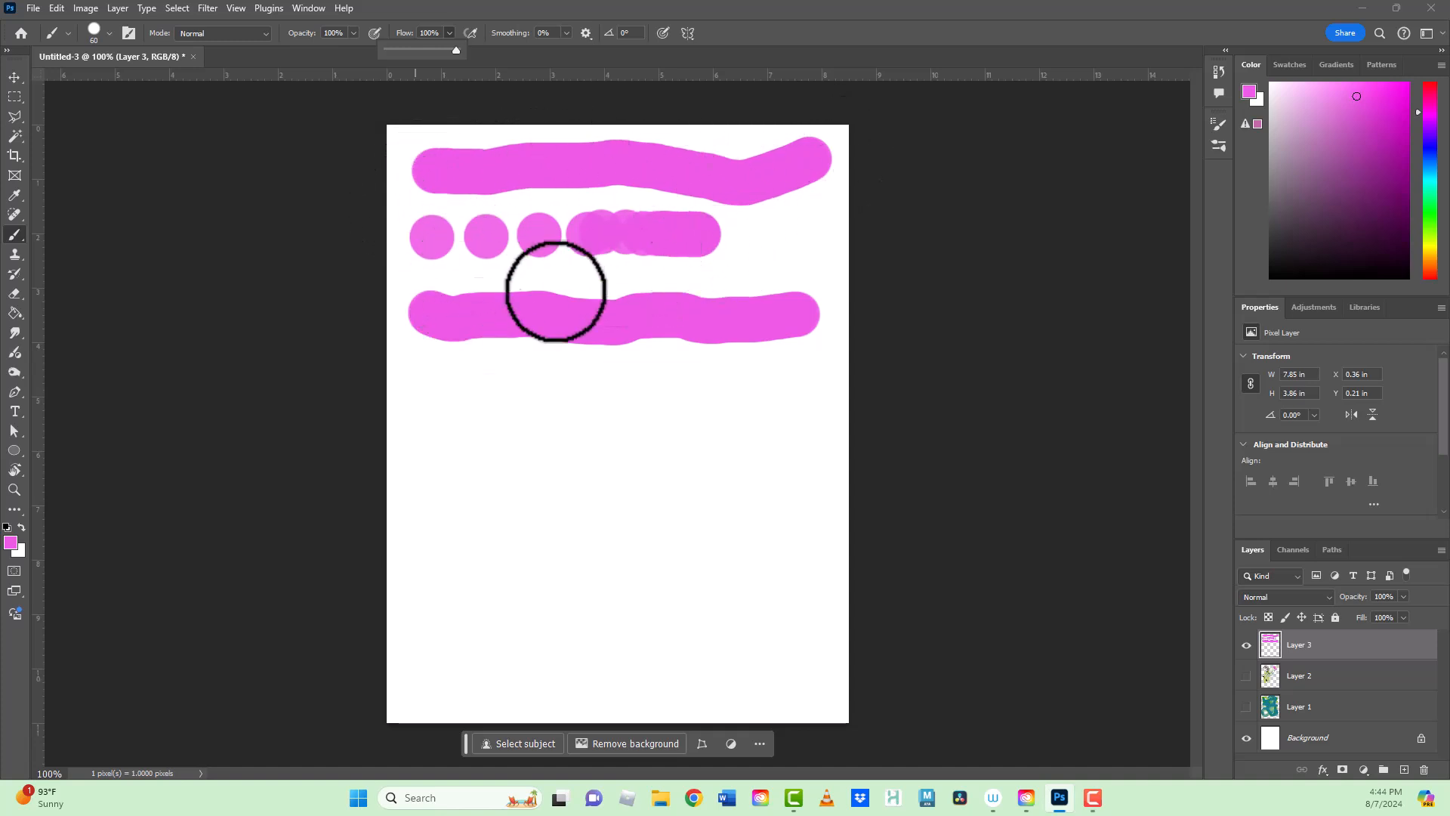
pyautogui.click(434, 387)
pyautogui.click(486, 386)
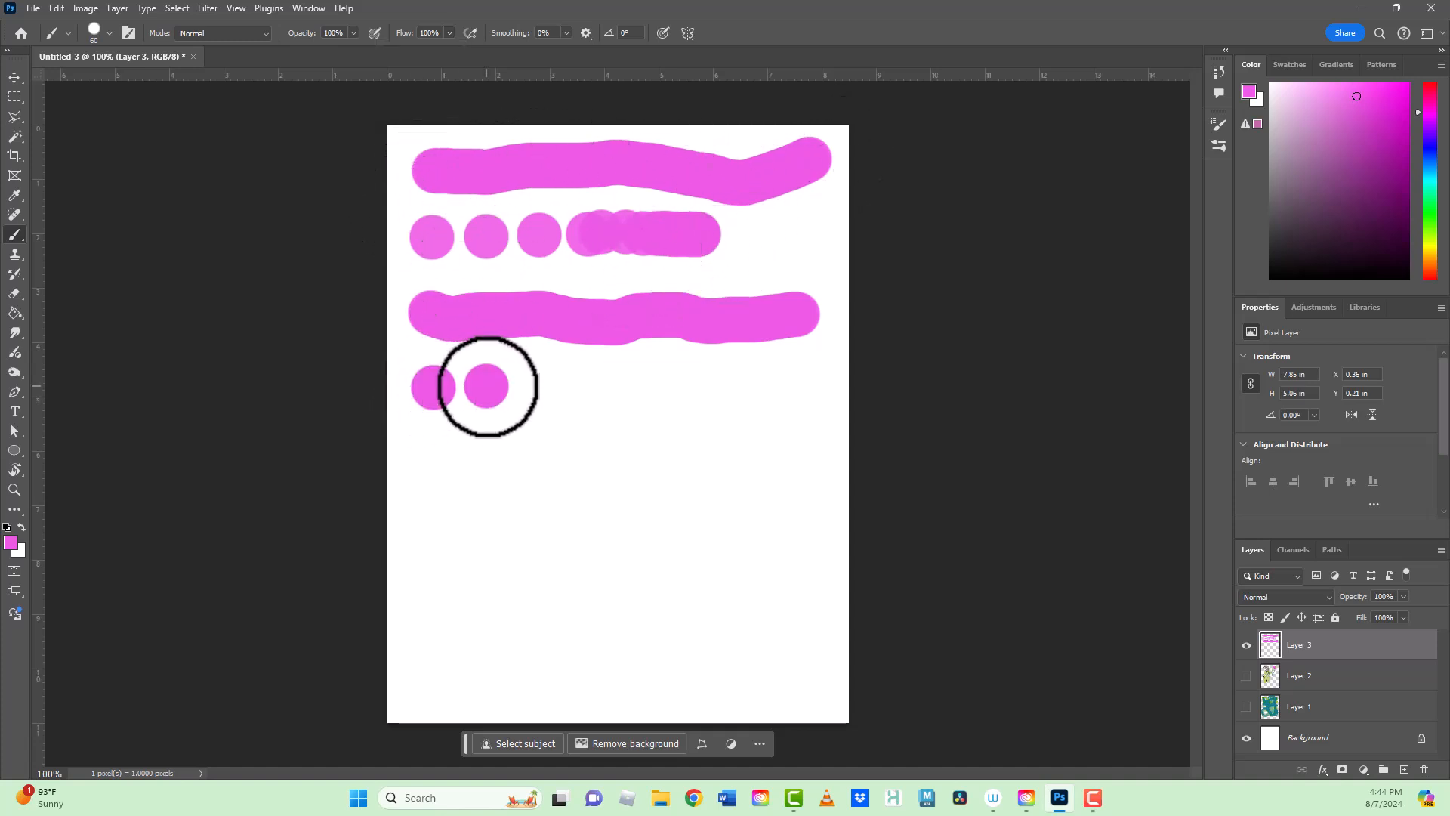
pyautogui.click(538, 388)
pyautogui.click(593, 380)
pyautogui.click(634, 380)
pyautogui.click(670, 381)
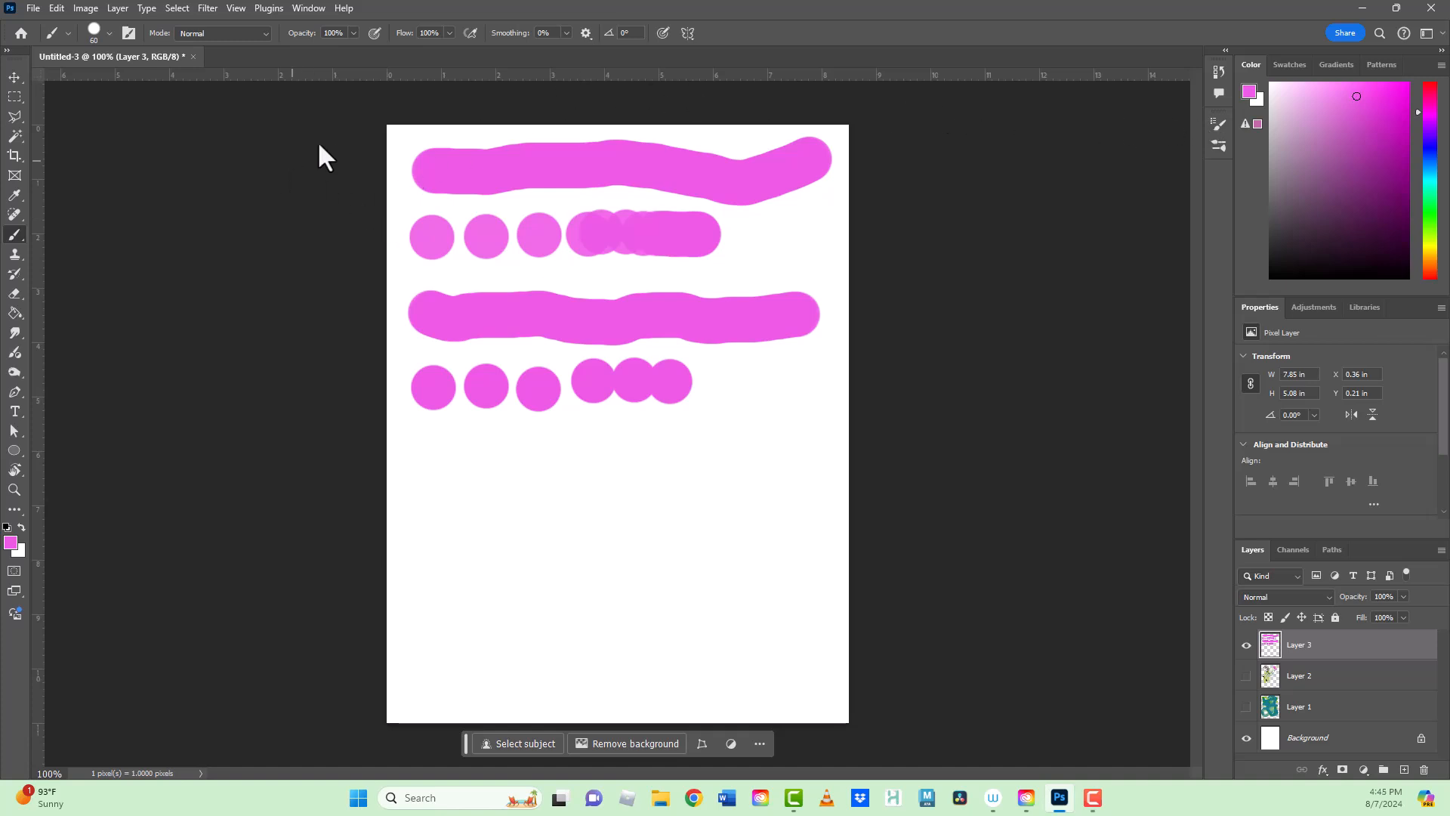
# Open the Brush Settings and show the Brush Tip Shape options
pyautogui.click(311, 7)
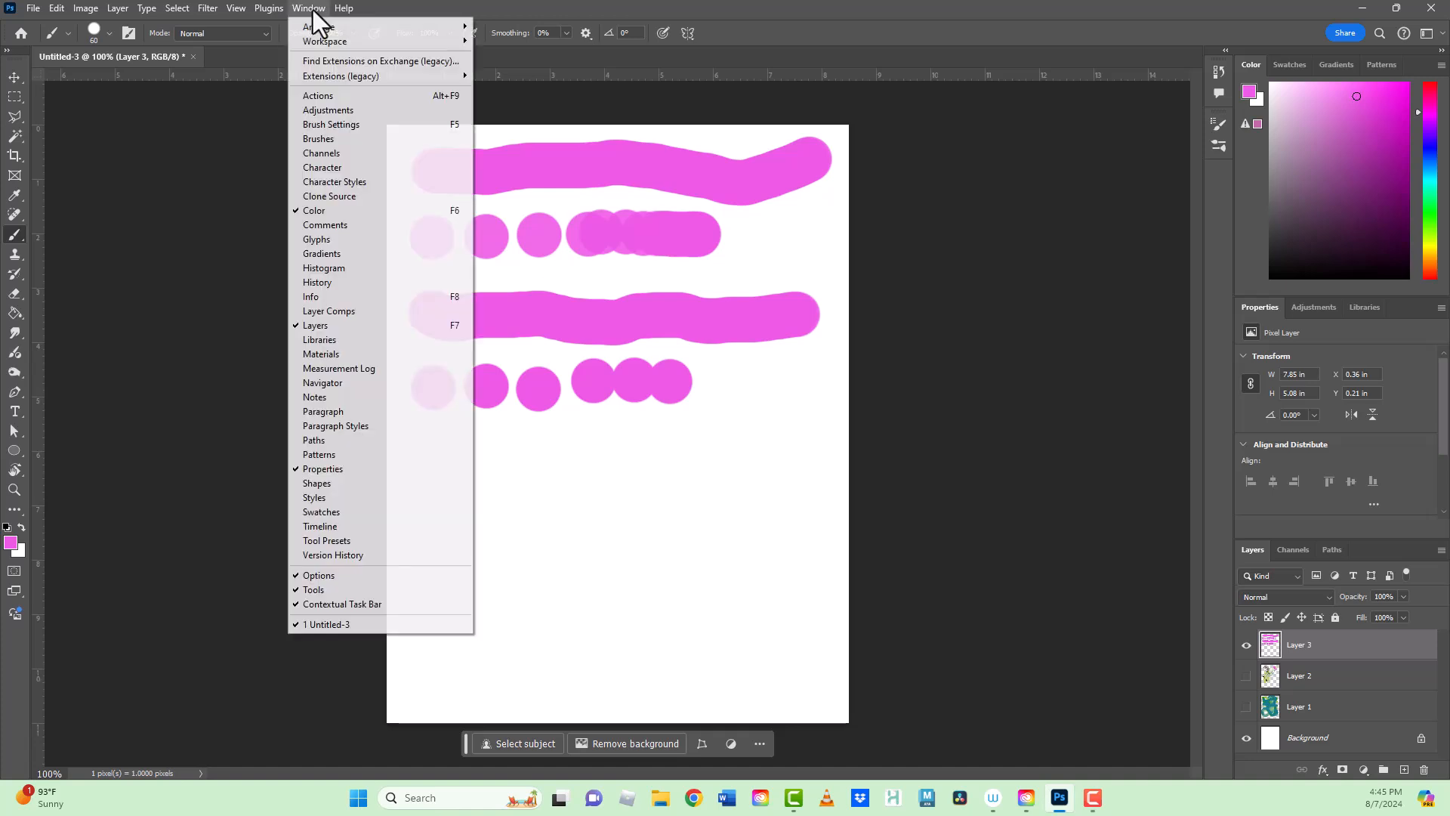
pyautogui.click(349, 129)
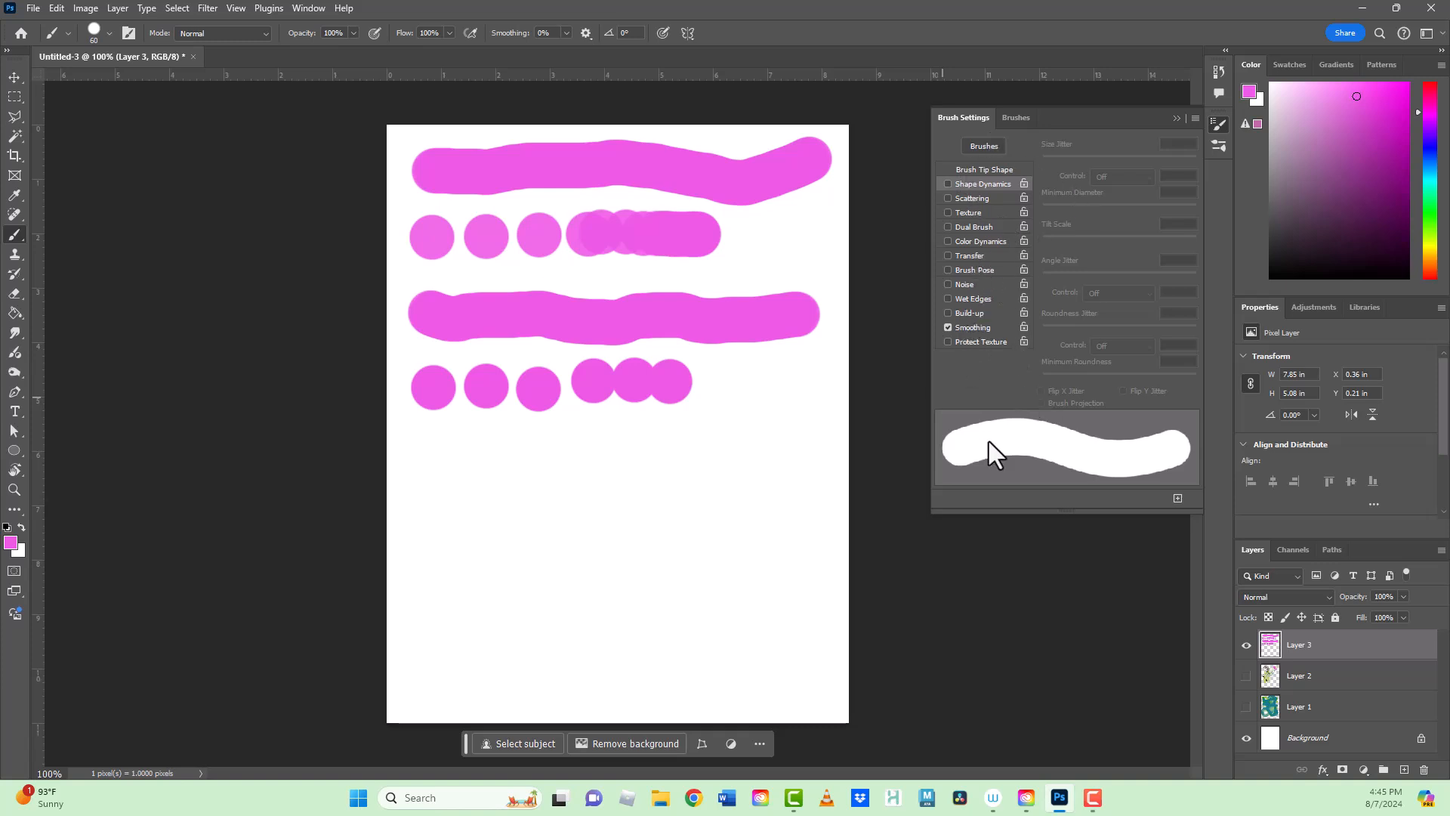
pyautogui.click(983, 169)
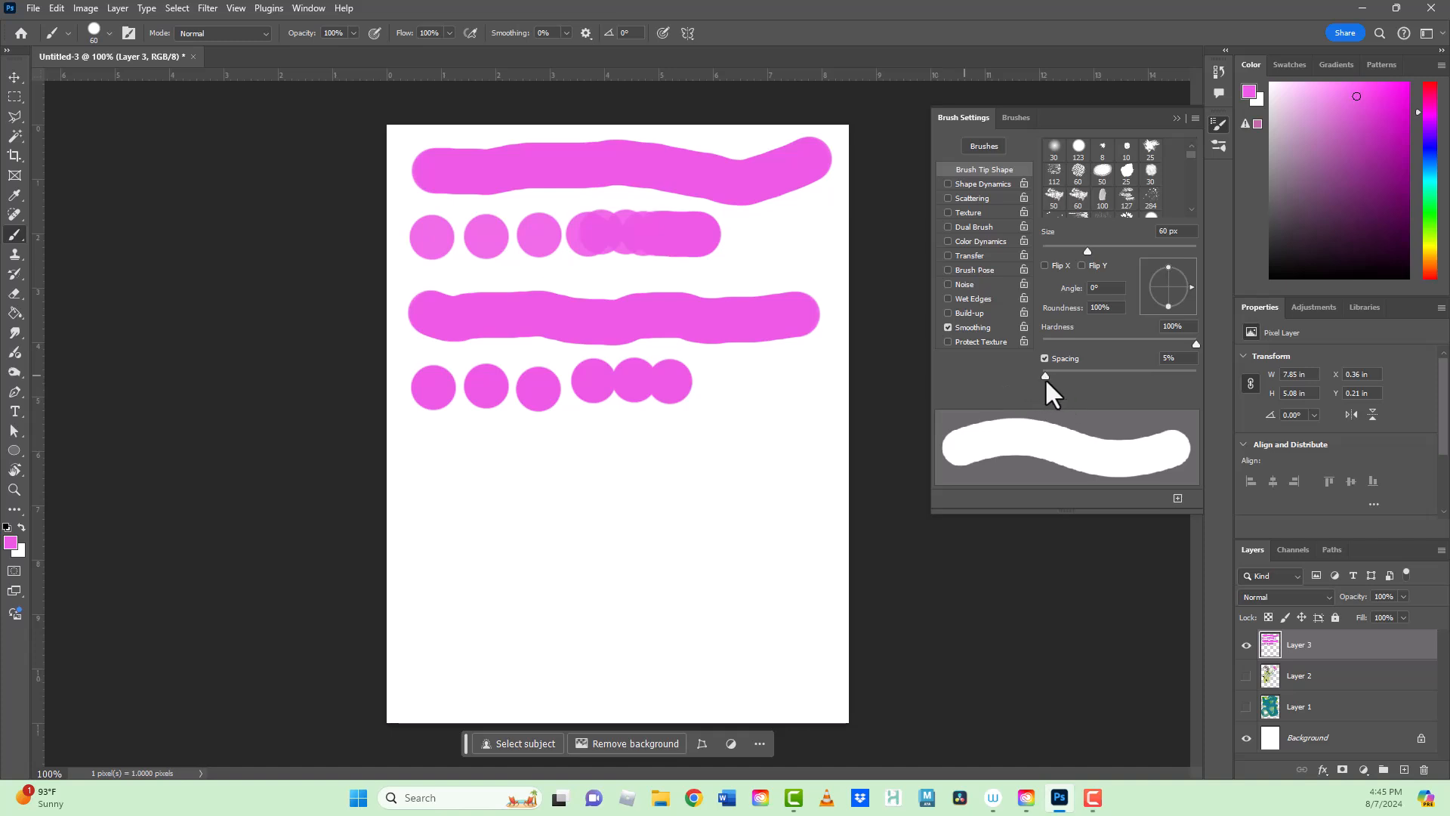
# Paint a row of five single pink dots in the lower half of the page
pyautogui.click(445, 512)
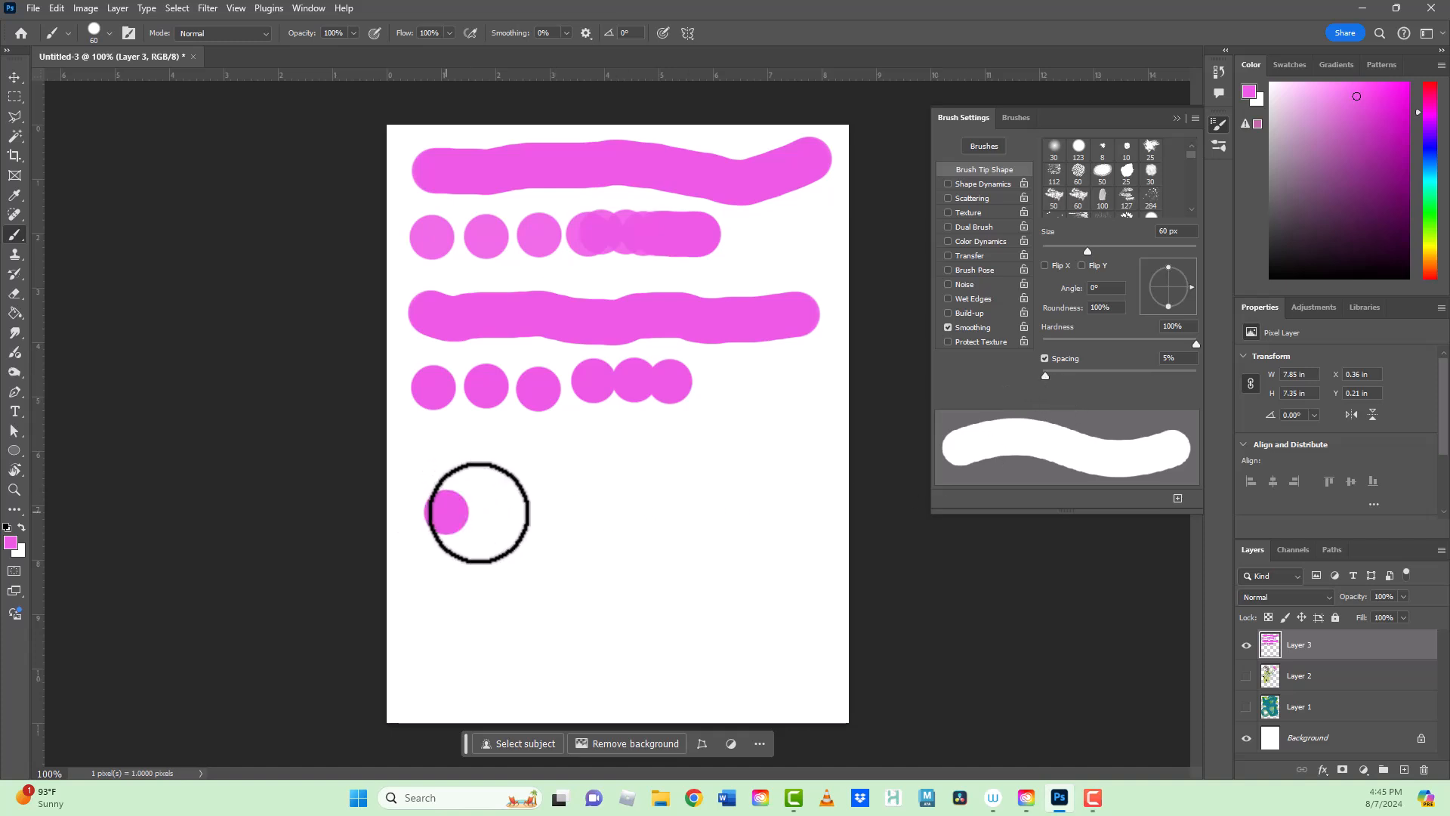
pyautogui.click(492, 512)
pyautogui.click(544, 507)
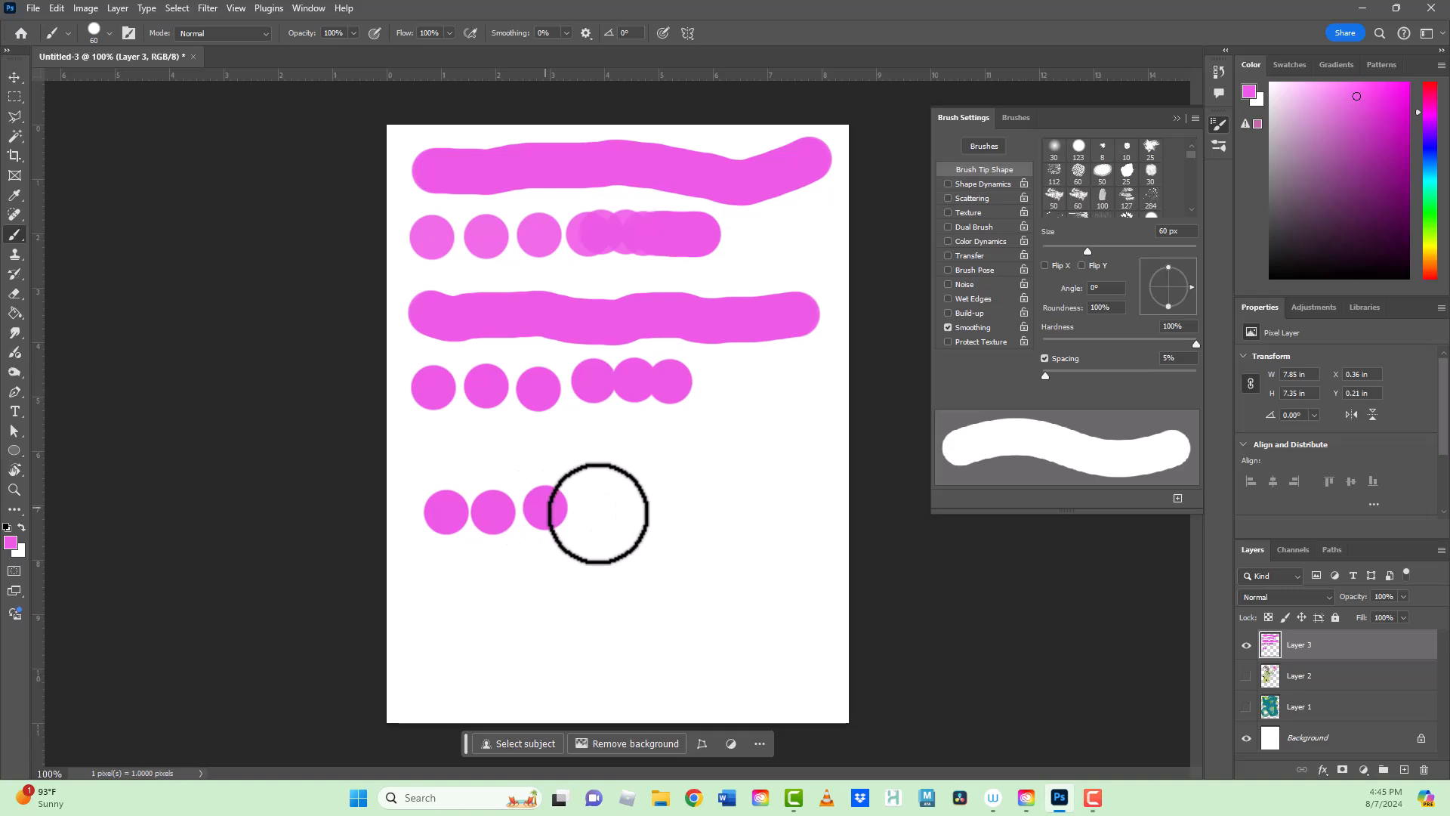
pyautogui.click(596, 512)
pyautogui.click(641, 505)
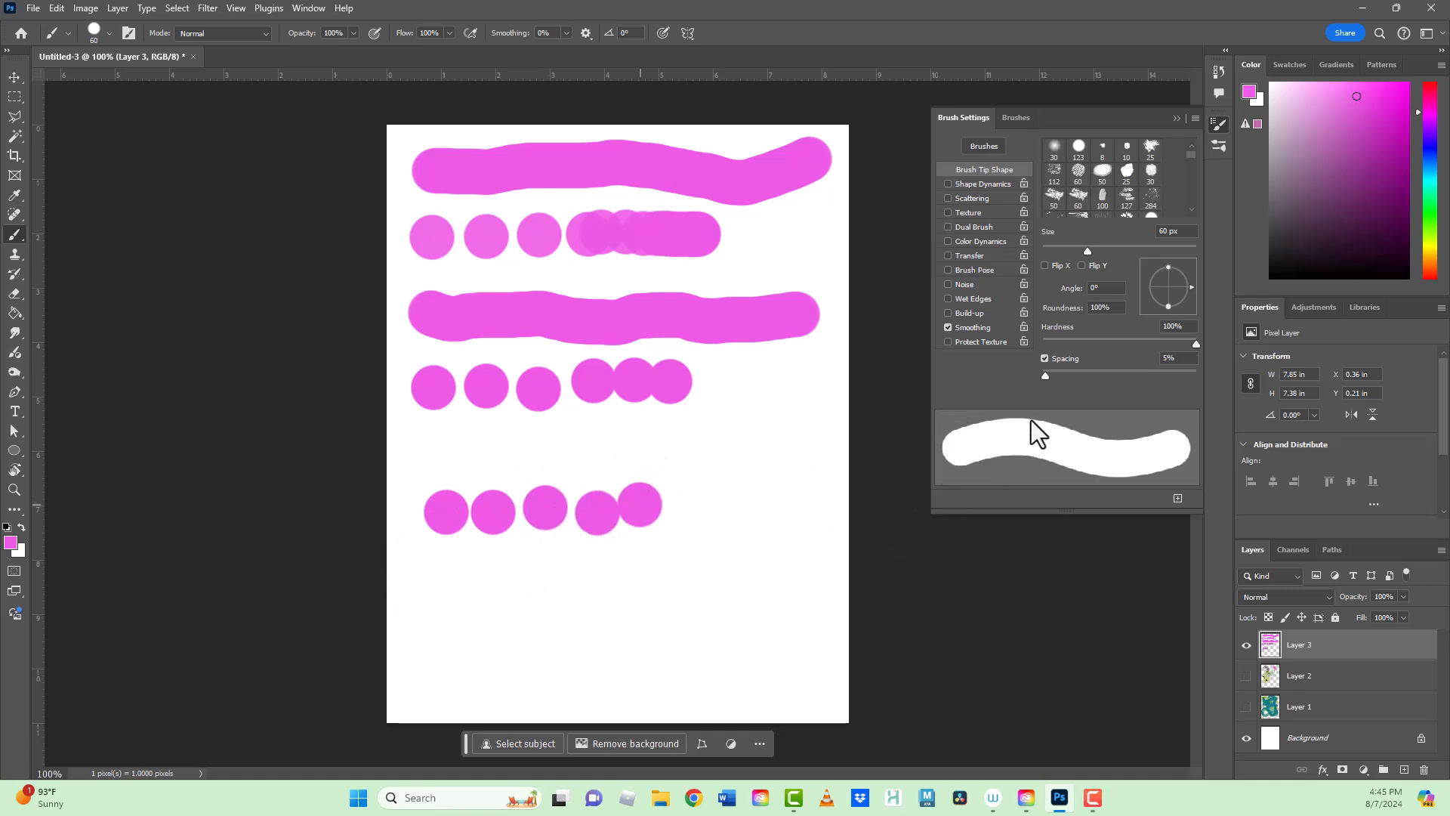
# Set the brush spacing to 101% and paint three dotted pink rows above and below the row of five dots
pyautogui.moveTo(1046, 376); pyautogui.dragTo(1119, 375)
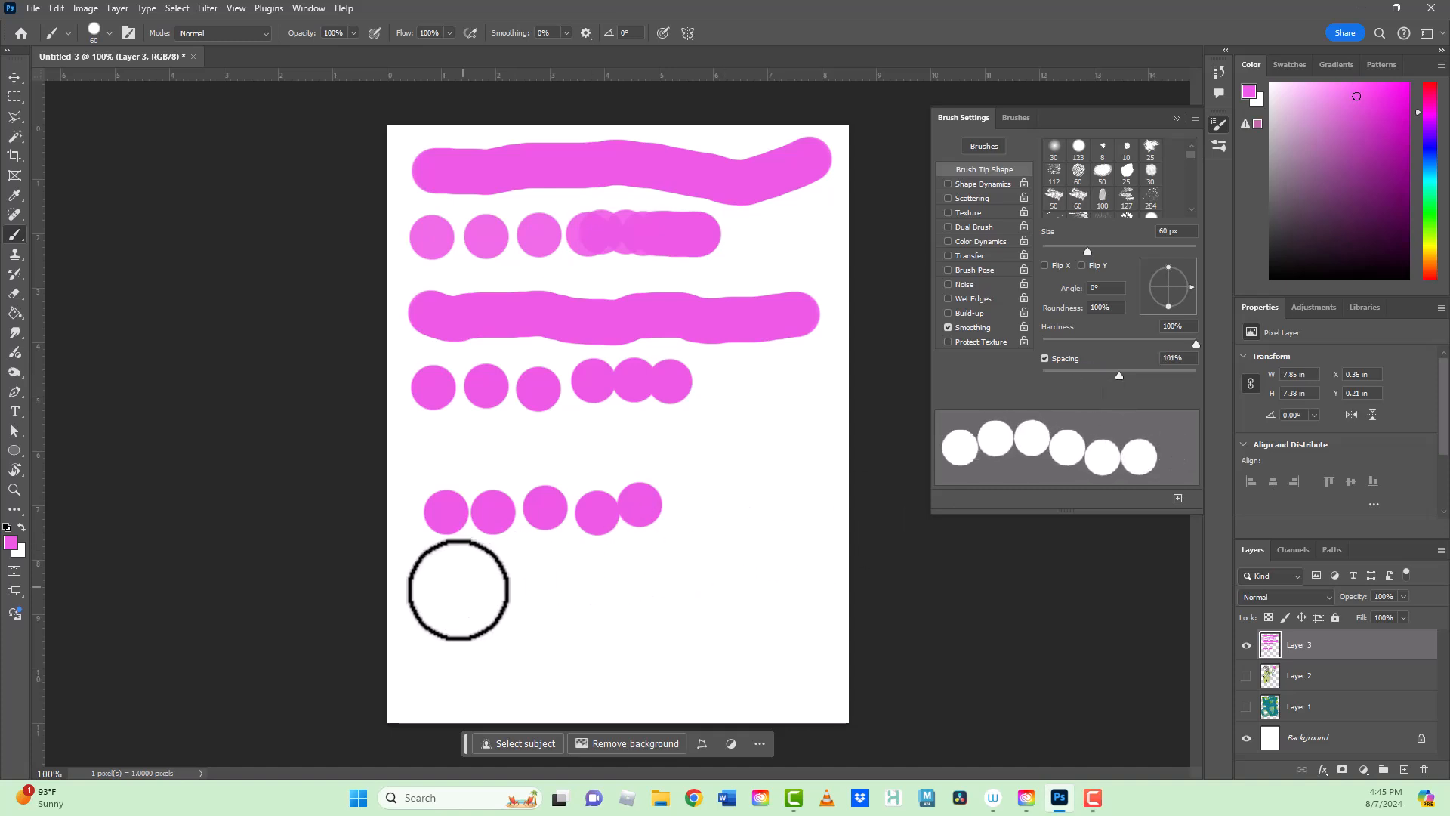
pyautogui.moveTo(453, 593); pyautogui.dragTo(772, 597)
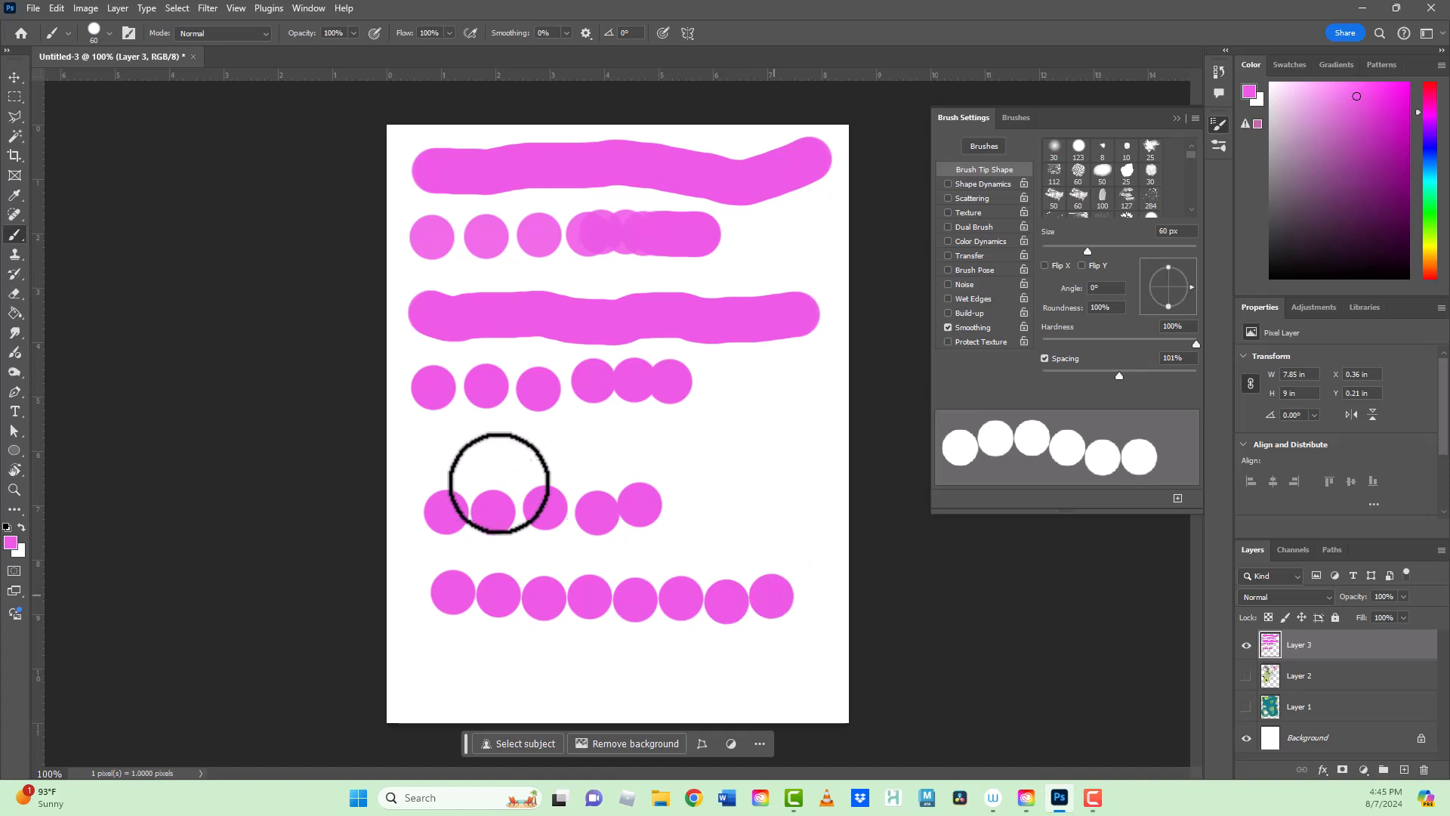
pyautogui.moveTo(438, 456); pyautogui.dragTo(782, 437)
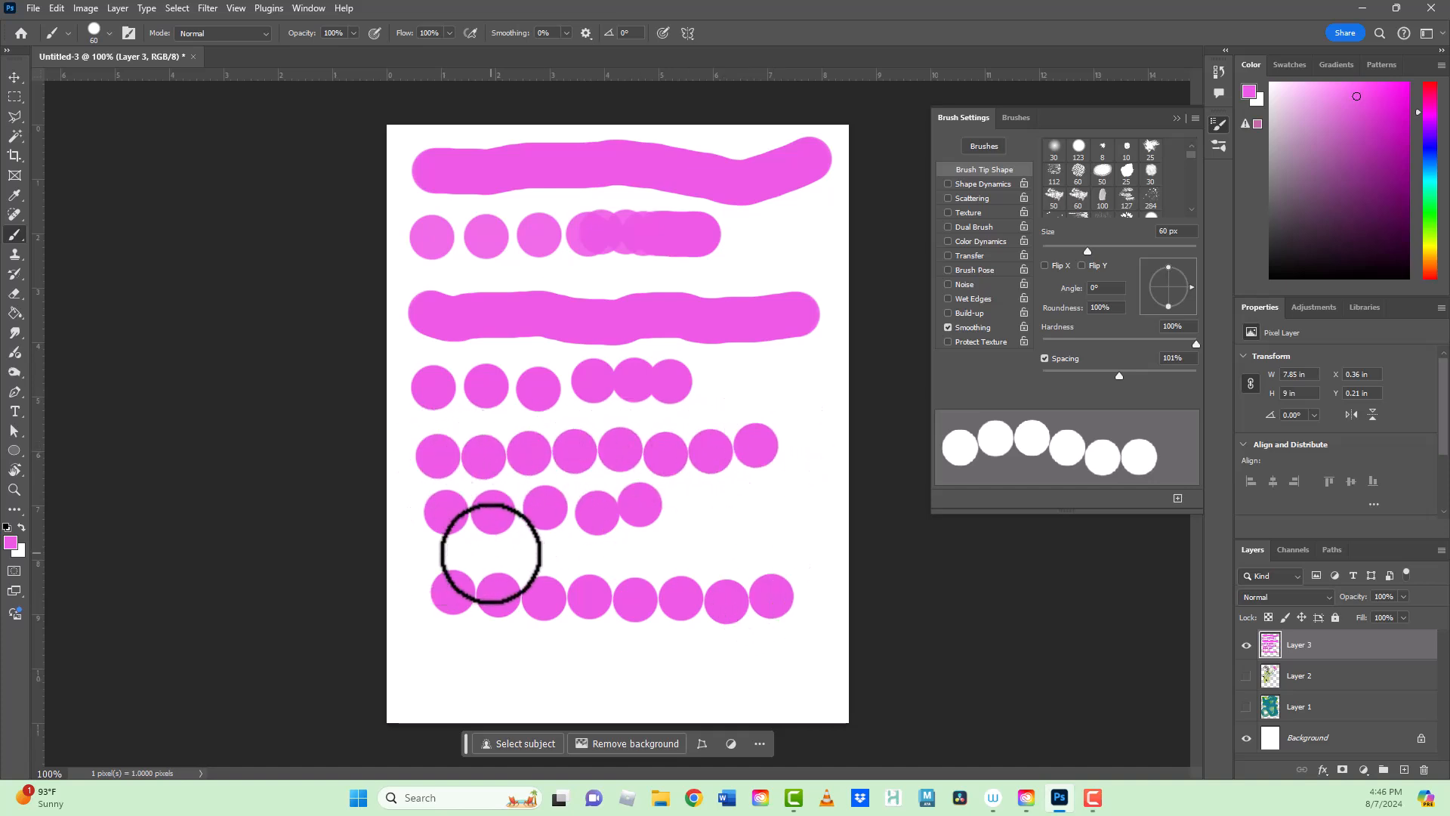
pyautogui.moveTo(453, 556); pyautogui.dragTo(729, 546)
pyautogui.click(770, 538)
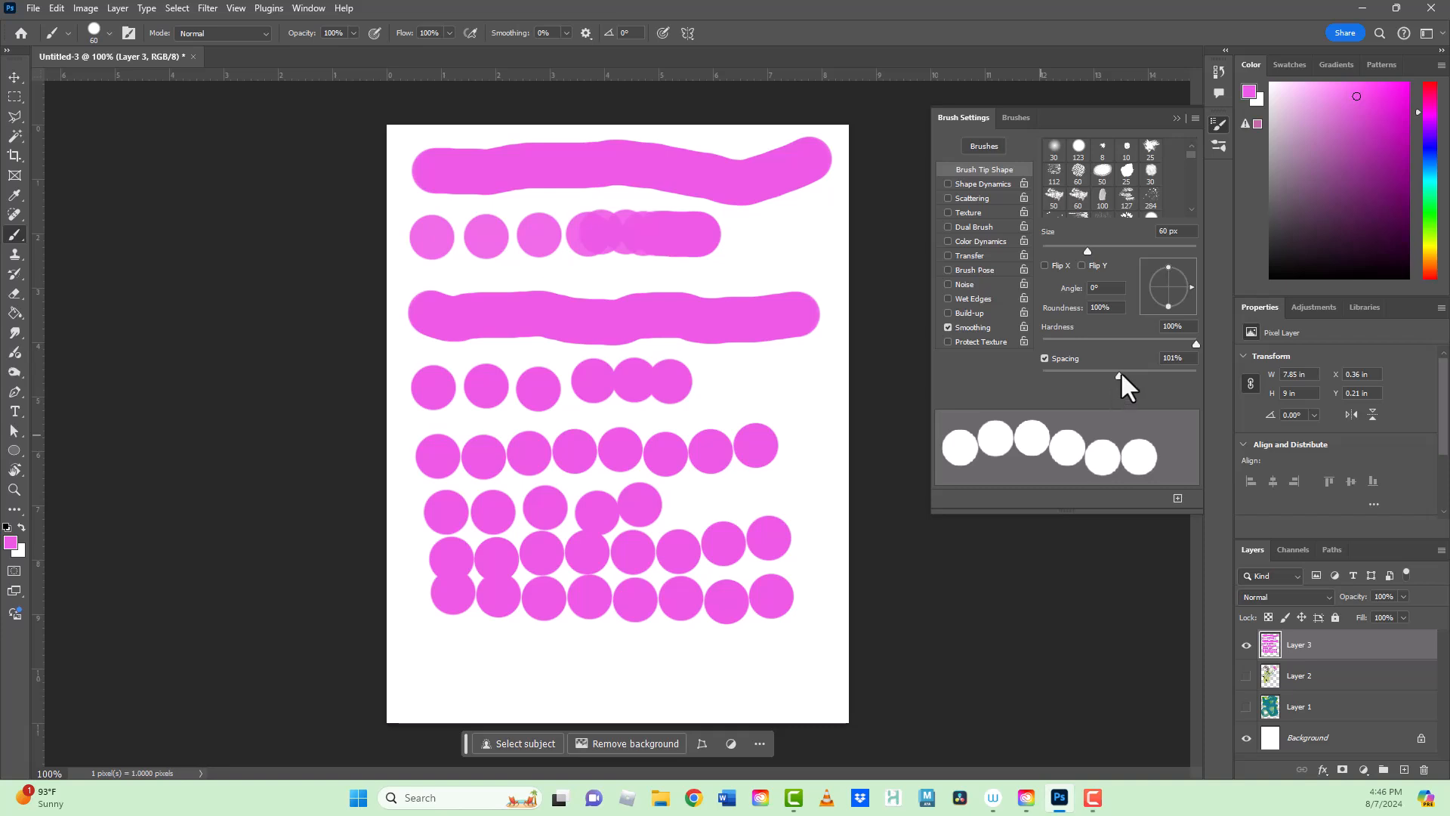
# Paint a pink stroke below the dotted rows at 35% brush spacing and another along the page's bottom edge at 1% spacing
pyautogui.moveTo(1118, 376); pyautogui.dragTo(1068, 383)
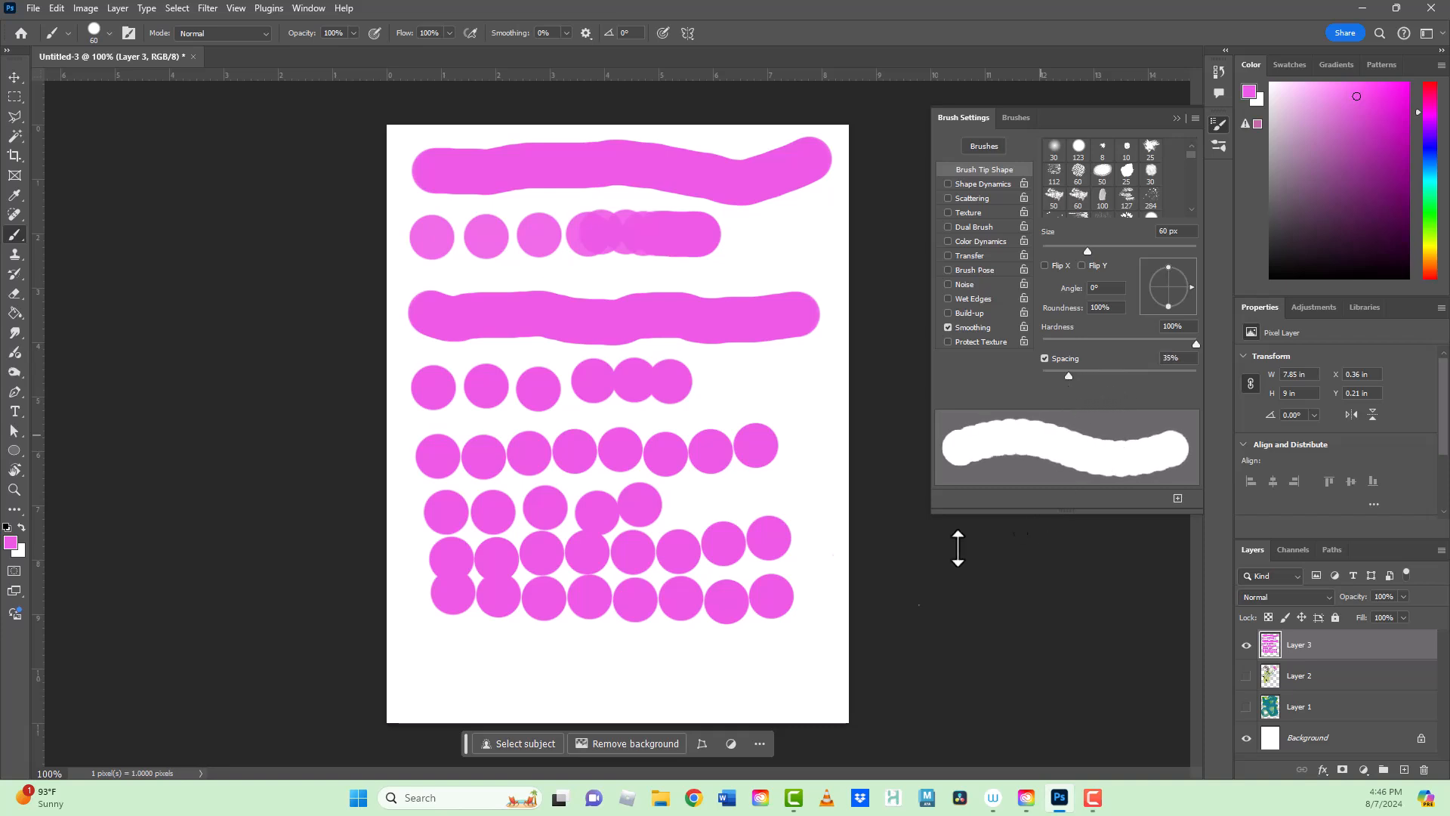
pyautogui.moveTo(447, 662); pyautogui.dragTo(796, 665)
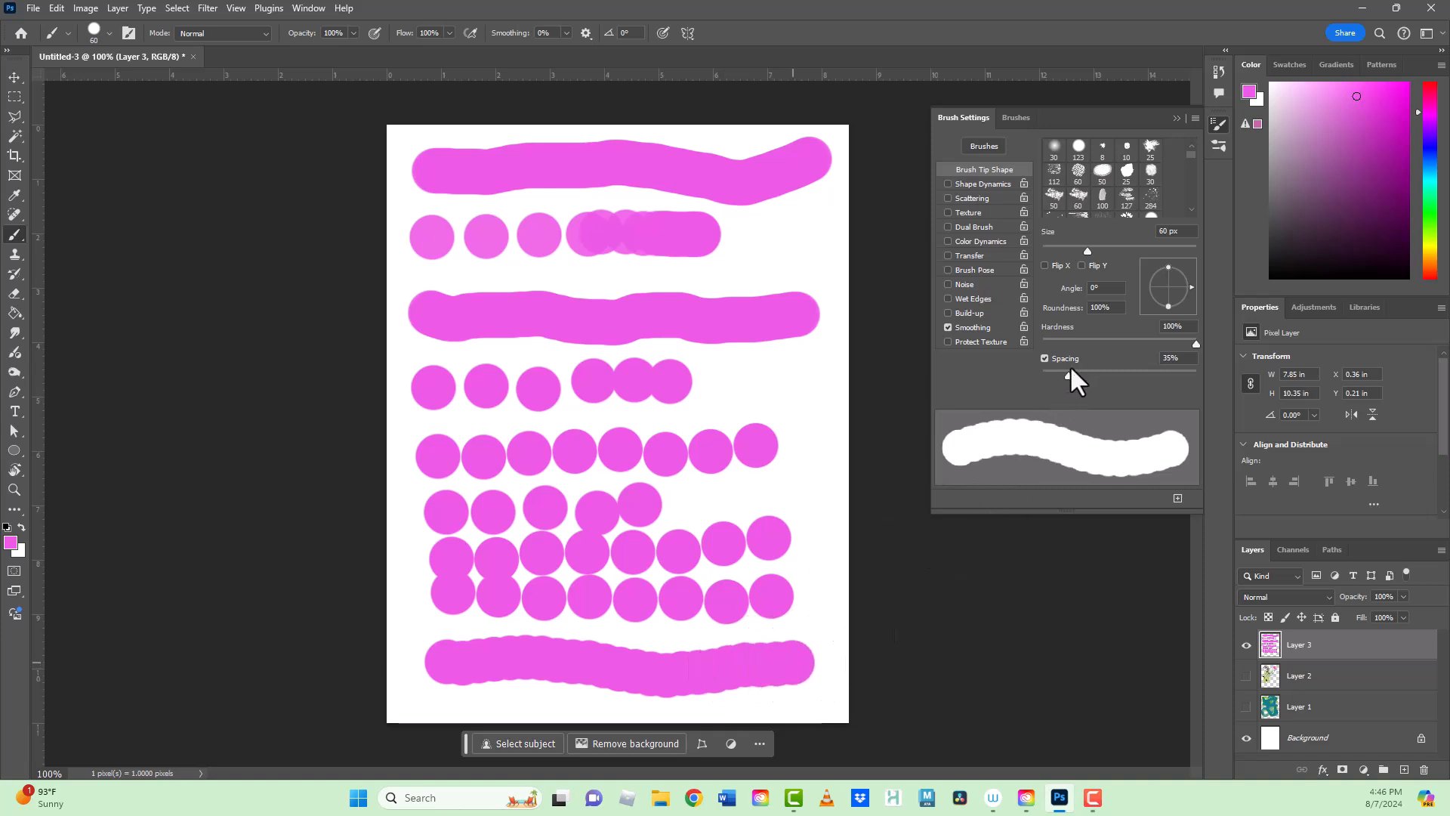
pyautogui.moveTo(1068, 376); pyautogui.dragTo(1028, 383)
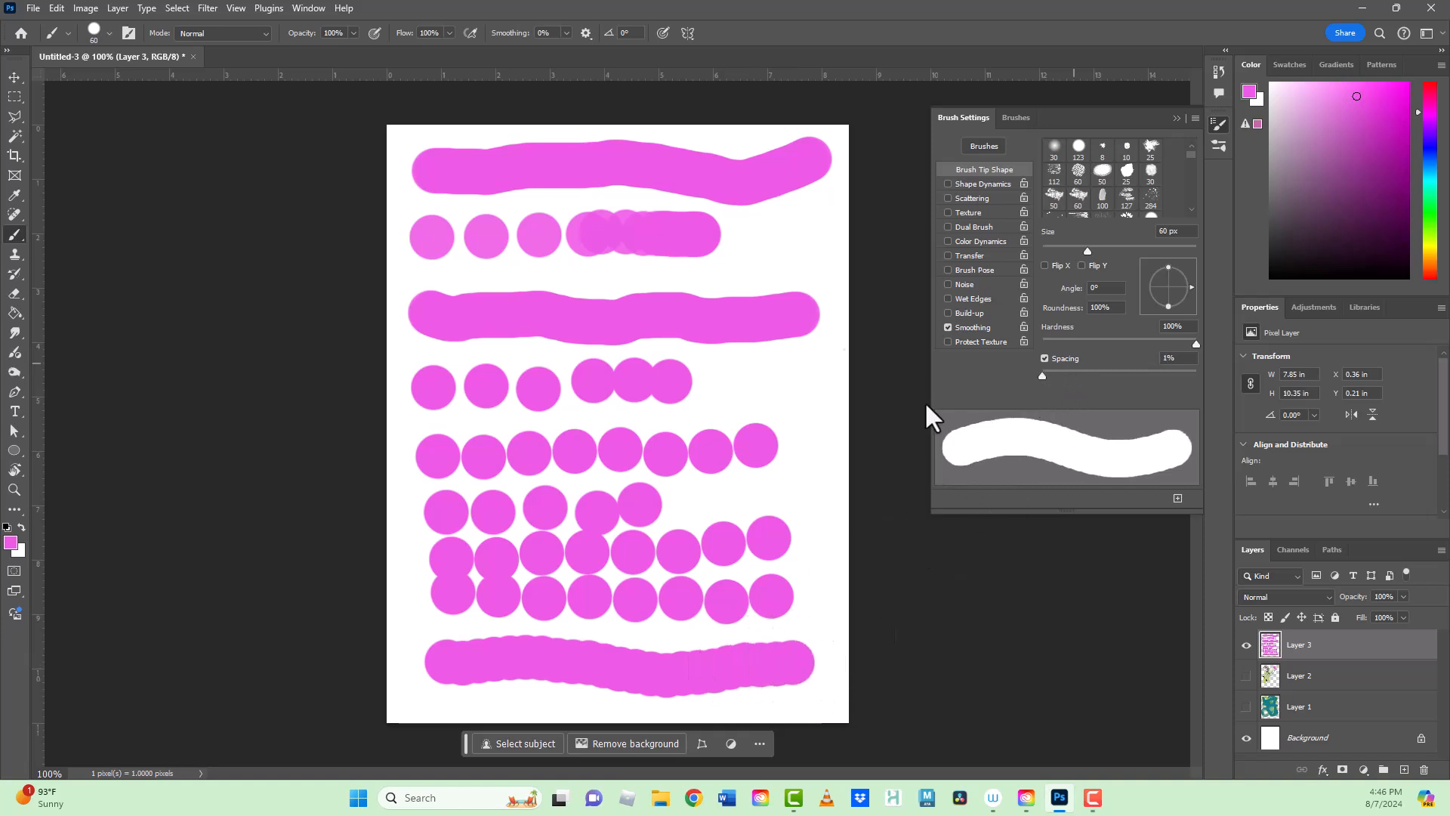
pyautogui.moveTo(374, 733)
pyautogui.mouseDown()
pyautogui.moveTo(516, 710)
pyautogui.moveTo(651, 727)
pyautogui.moveTo(835, 695)
pyautogui.mouseUp()
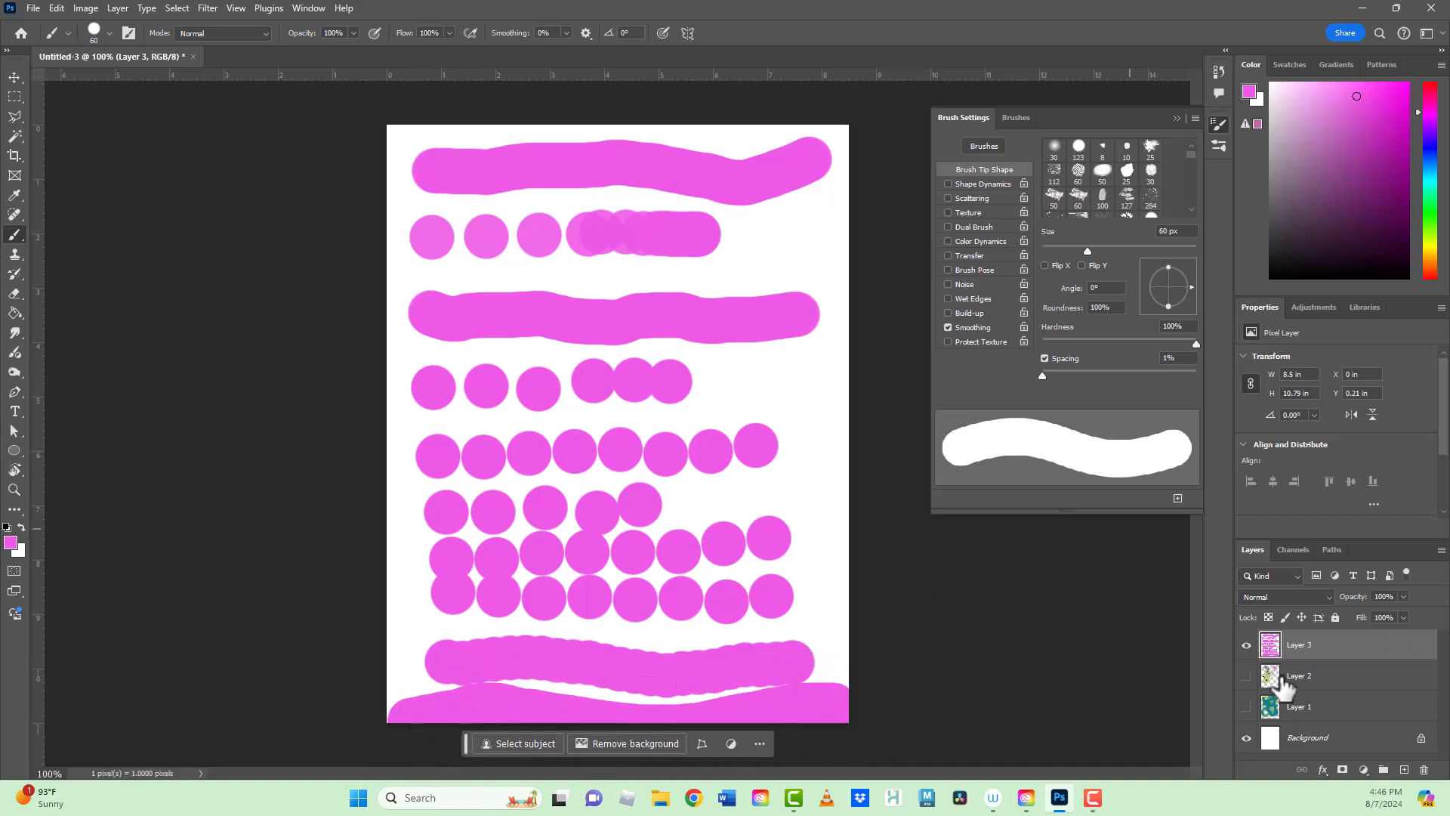
# Hide Layer 3
pyautogui.click(1246, 645)
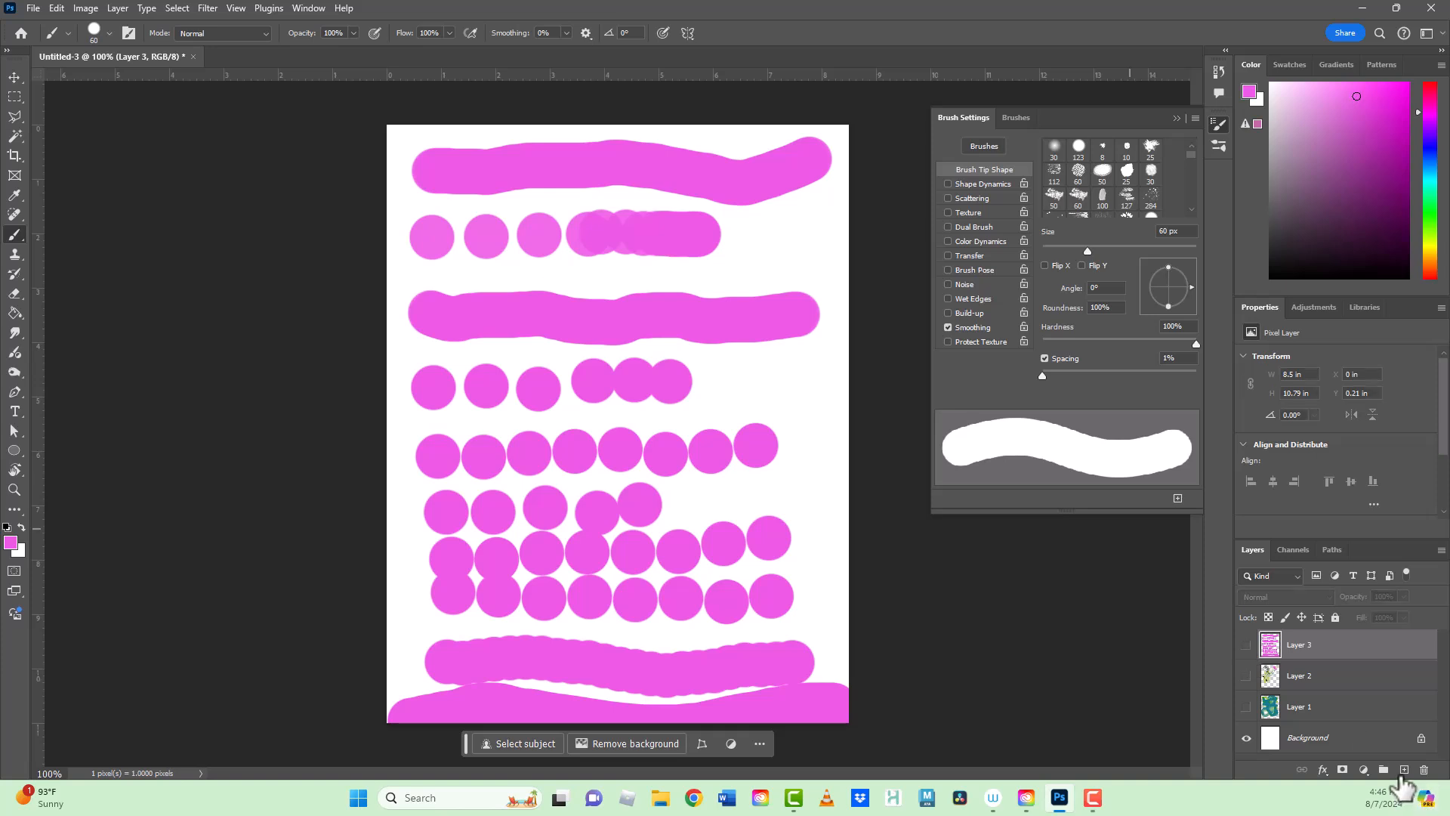
# Add a new layer above Layer 3 and set the brush spacing to 48%
pyautogui.click(1404, 770)
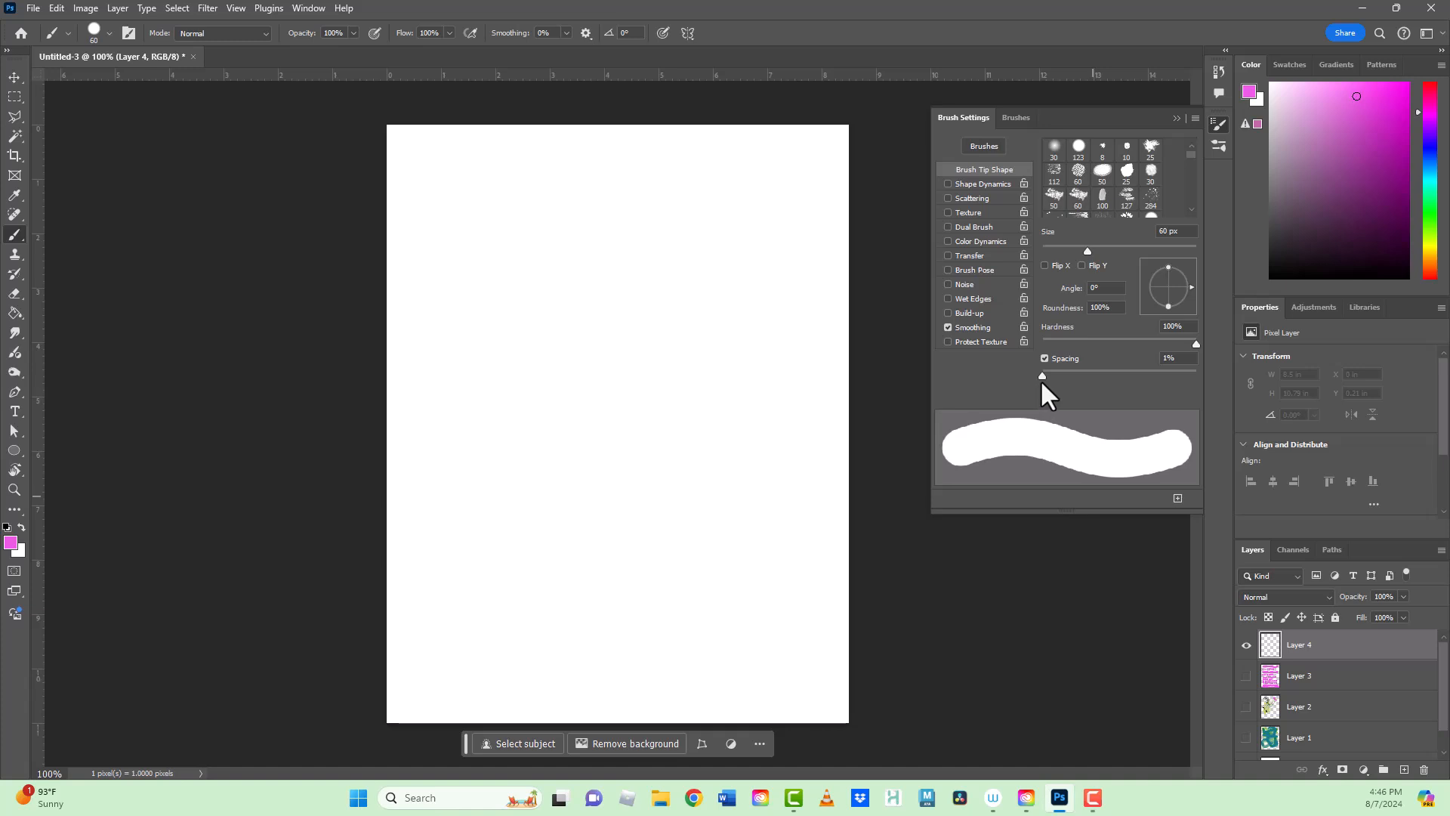
pyautogui.moveTo(1041, 374); pyautogui.dragTo(1079, 378)
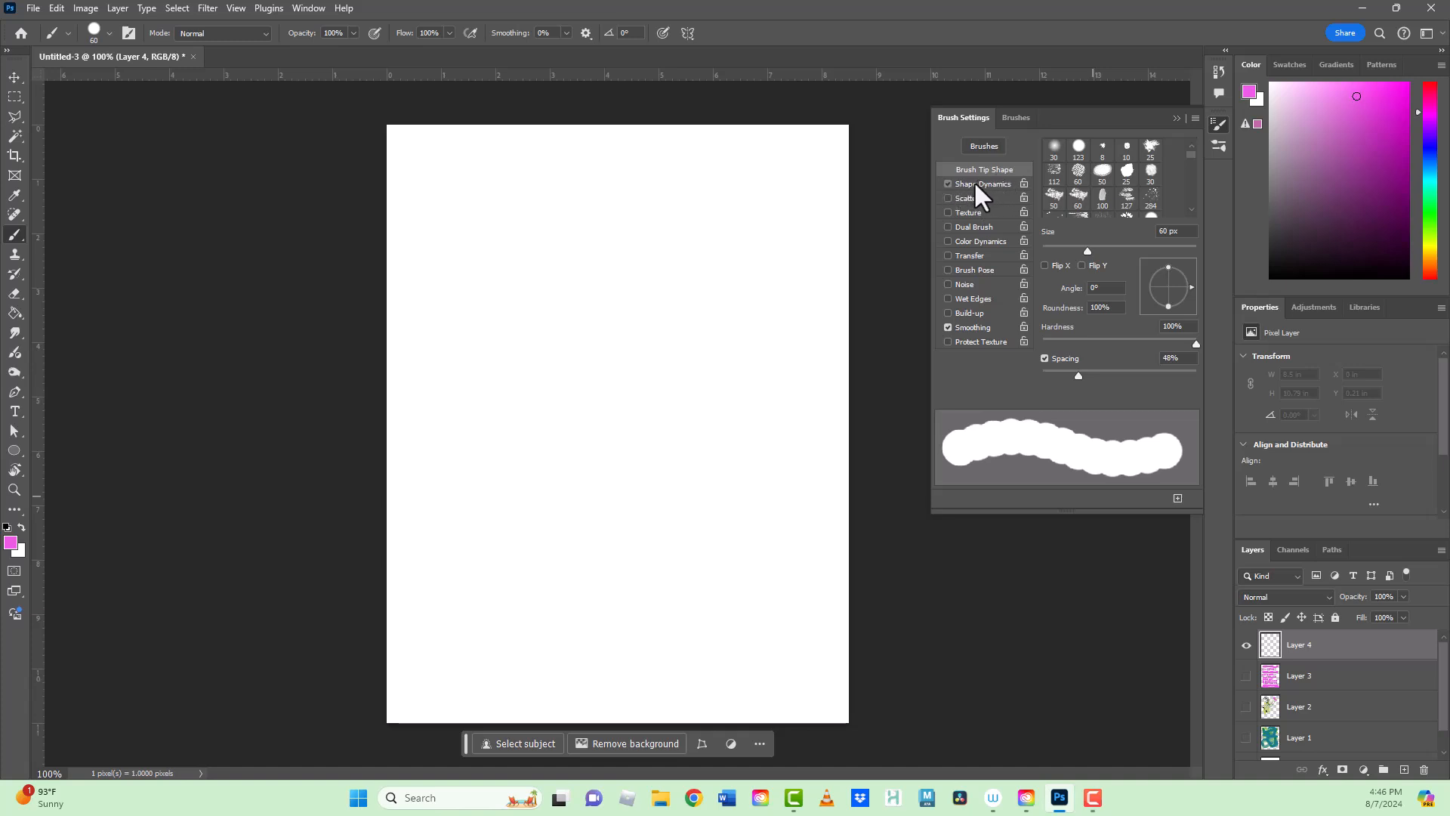
# Enable Shape Dynamics for the brush and paint a single blue dot near the page's upper-left corner
pyautogui.click(975, 182)
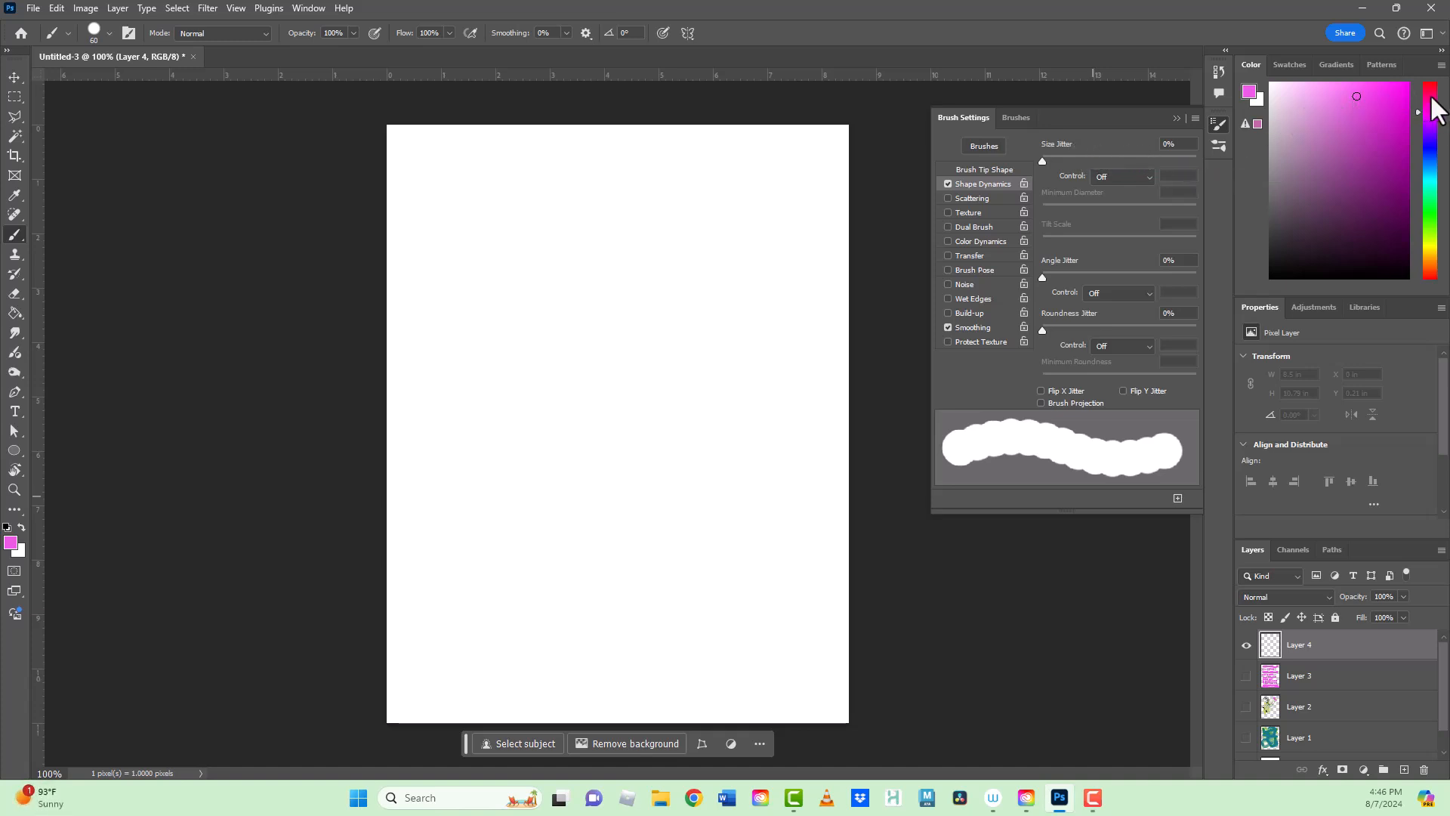
pyautogui.click(1433, 151)
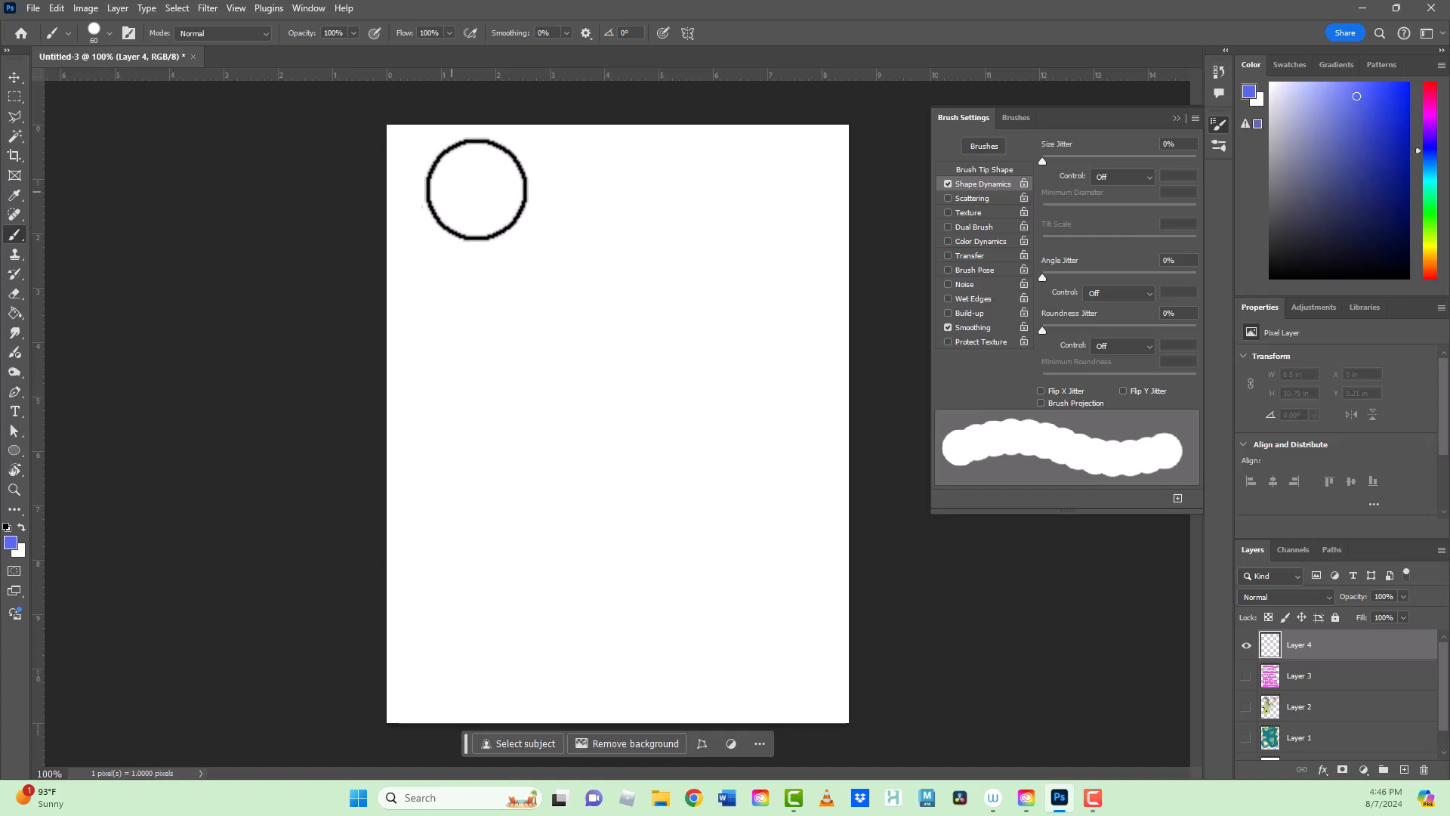
pyautogui.click(453, 185)
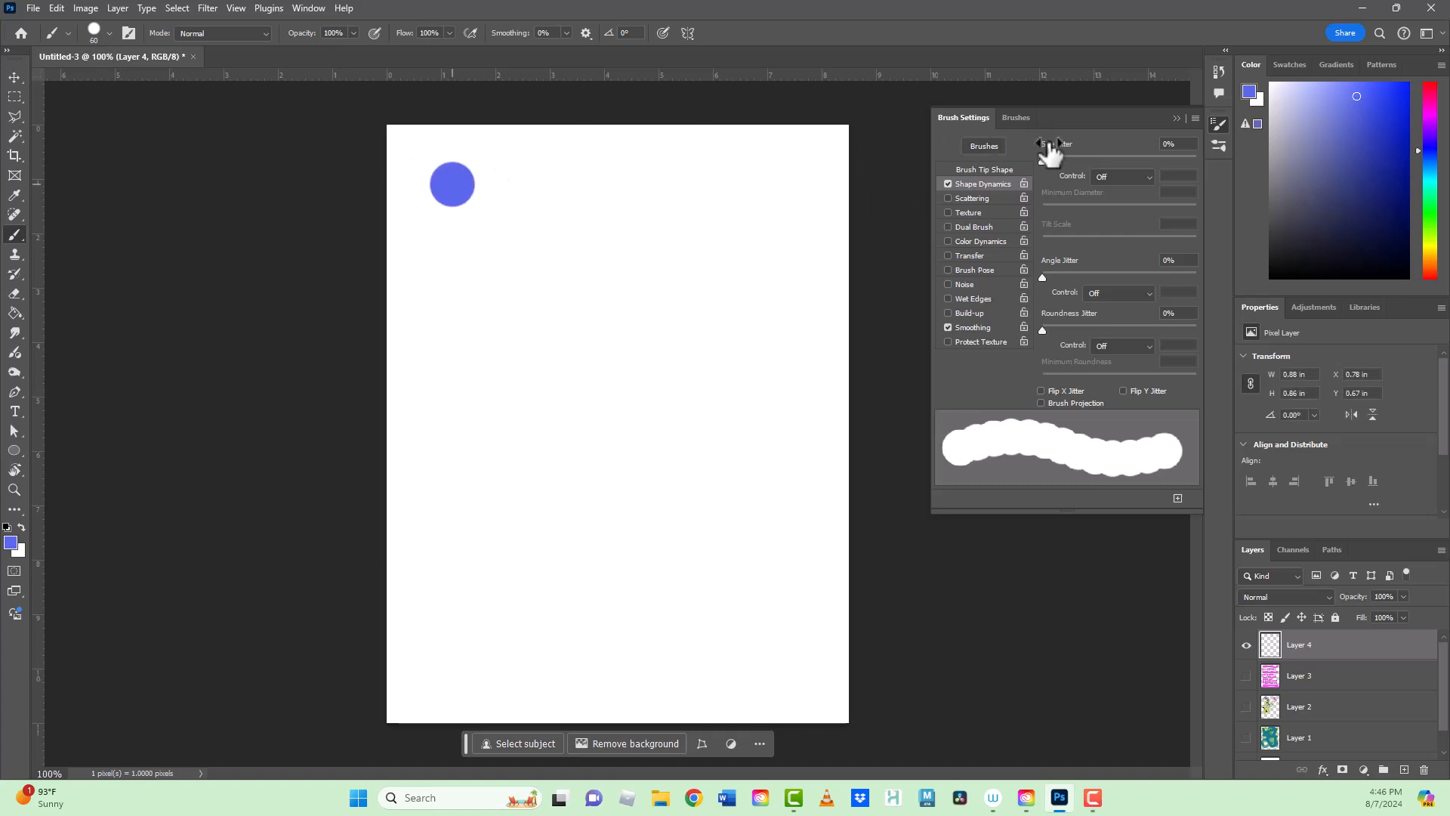
# Set the size jitter to 21% and paint seven more blue dots in the row plus a continuous blue stroke beneath them
pyautogui.moveTo(1044, 161); pyautogui.dragTo(1073, 157)
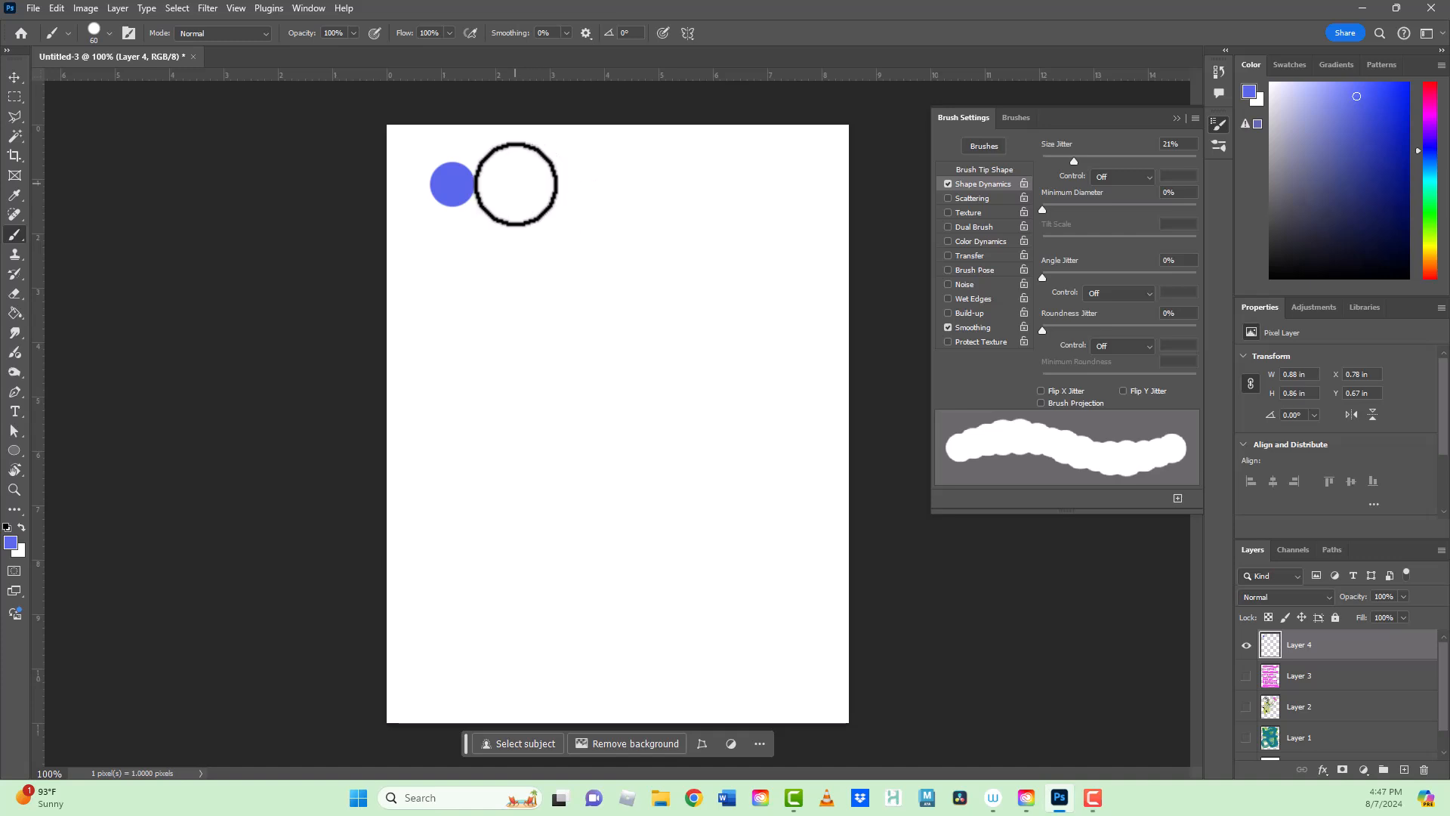
pyautogui.click(500, 183)
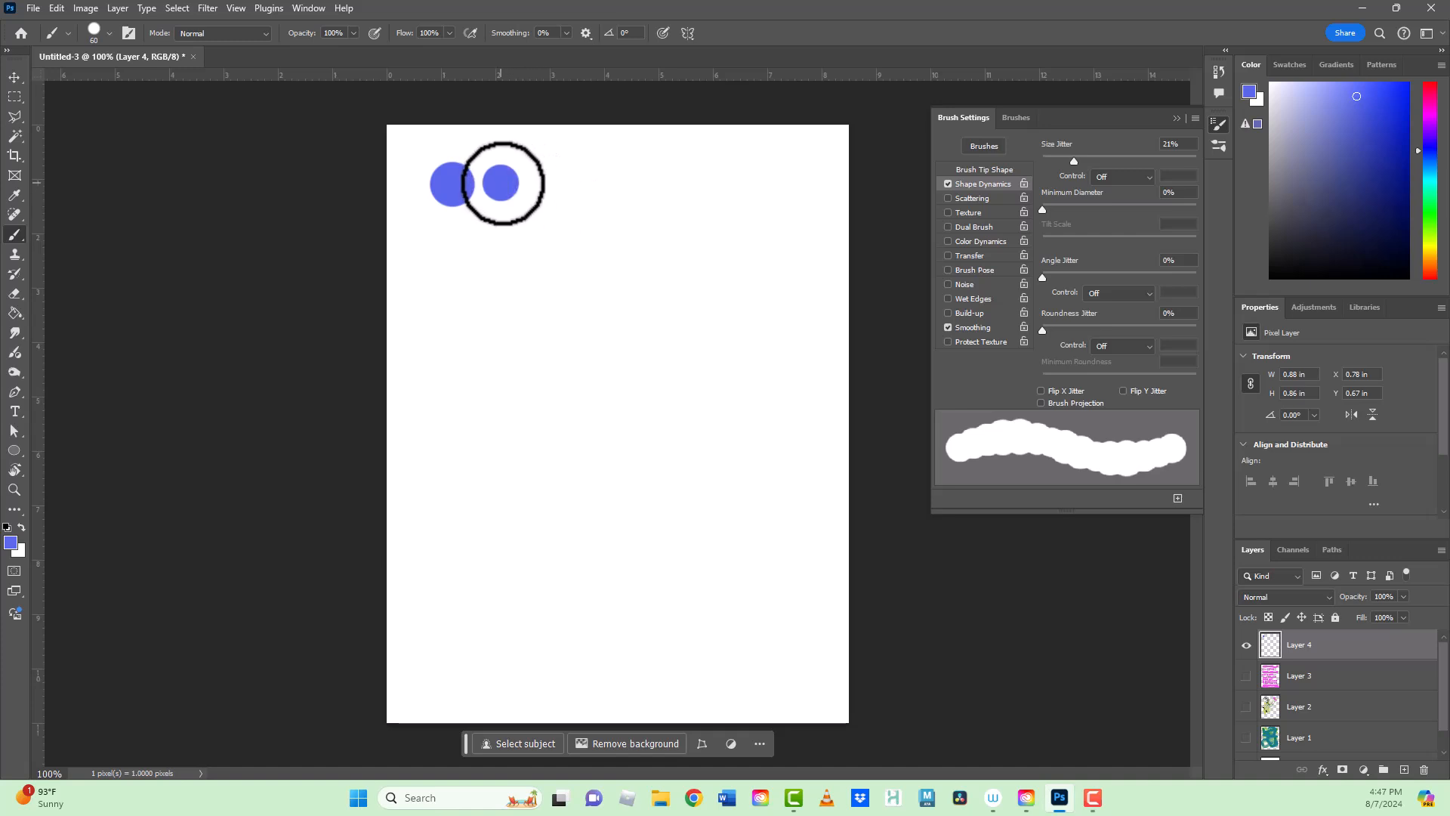
pyautogui.click(541, 184)
pyautogui.click(590, 184)
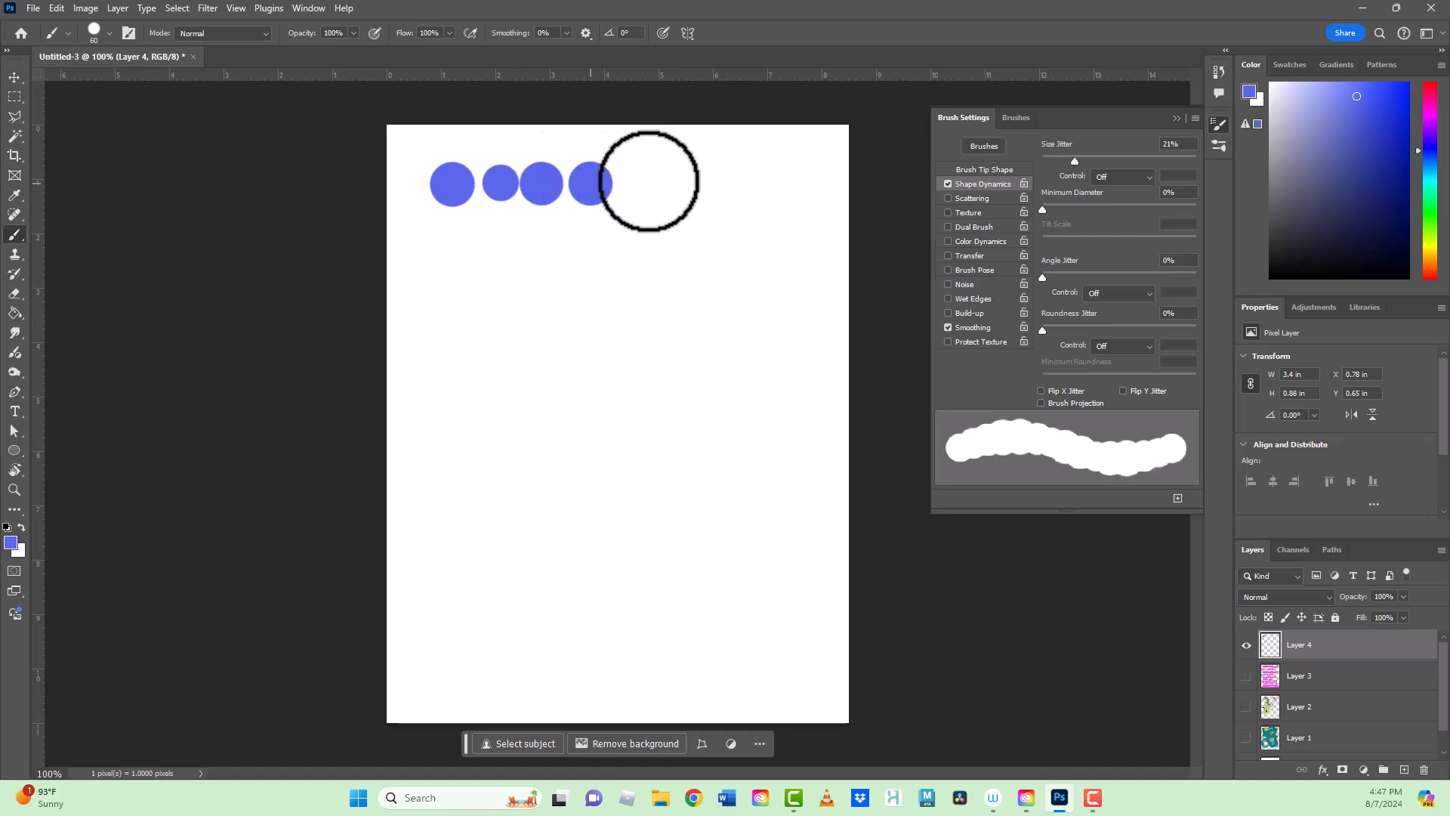
pyautogui.click(642, 181)
pyautogui.click(691, 180)
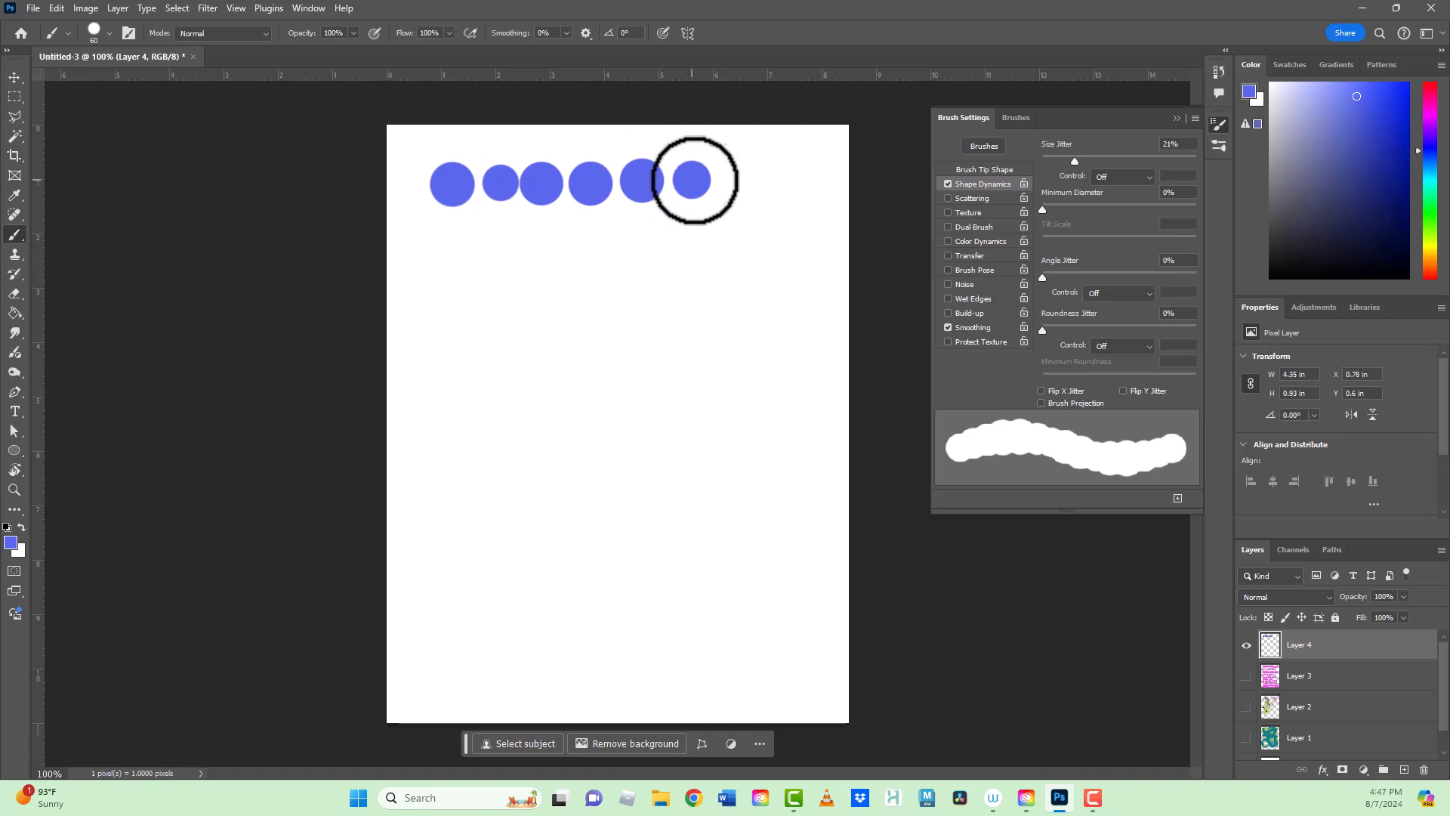
pyautogui.click(733, 179)
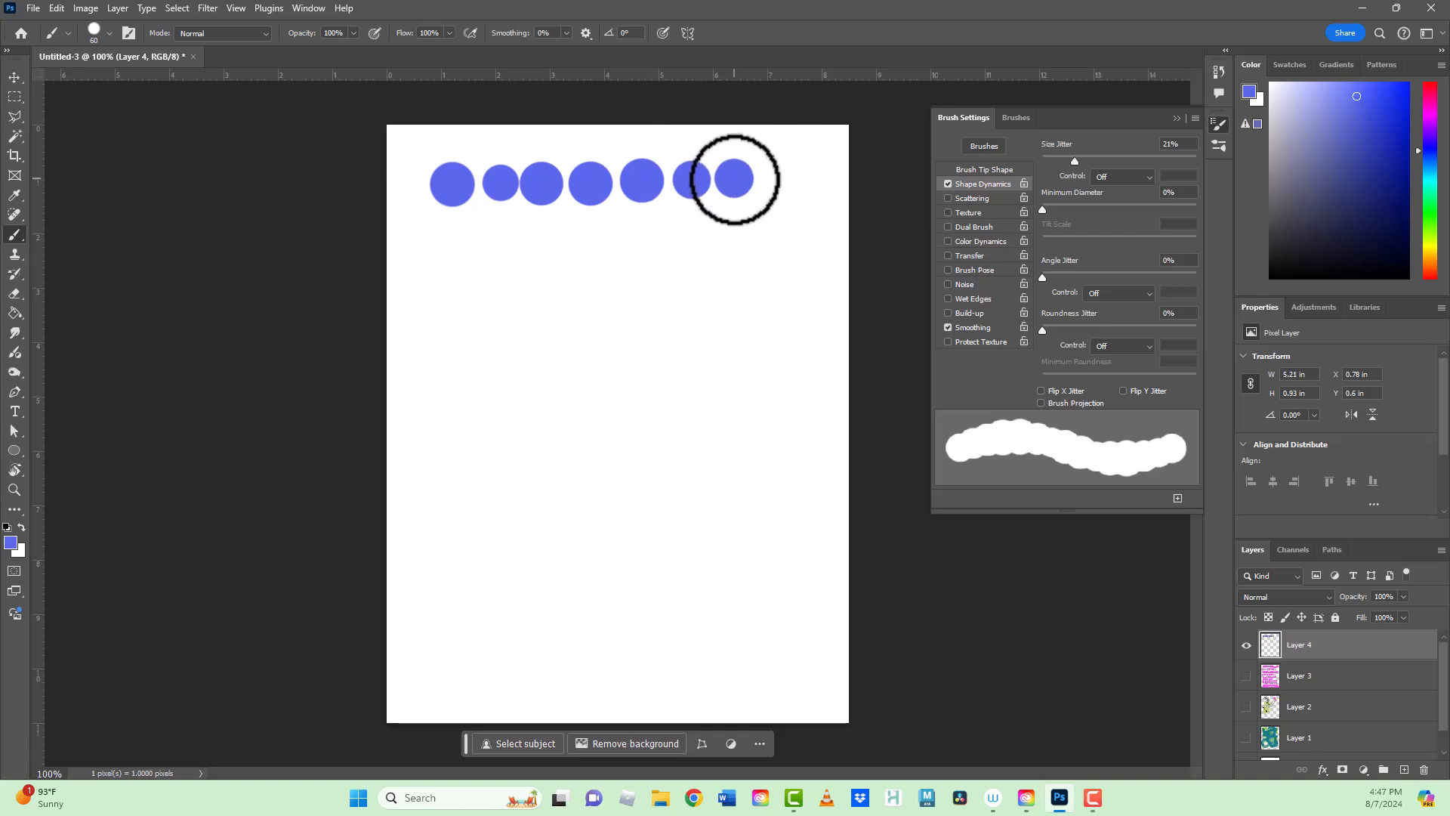
pyautogui.click(779, 177)
pyautogui.moveTo(438, 237)
pyautogui.mouseDown()
pyautogui.moveTo(540, 252)
pyautogui.moveTo(769, 239)
pyautogui.mouseUp()
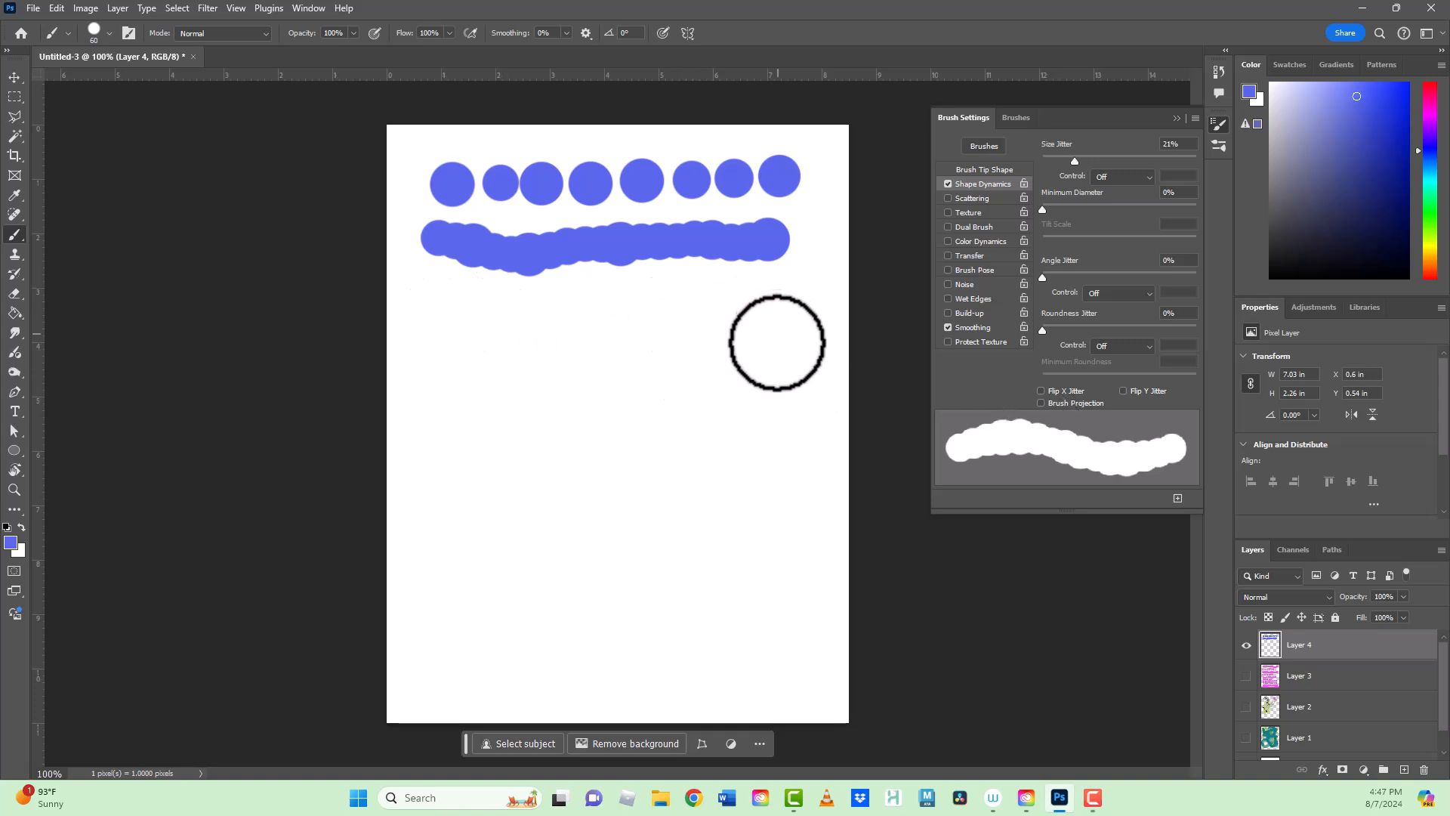
# Enable Scattering and paint a green stroke across the page below the blue marks, with scatter at 0%
pyautogui.click(976, 198)
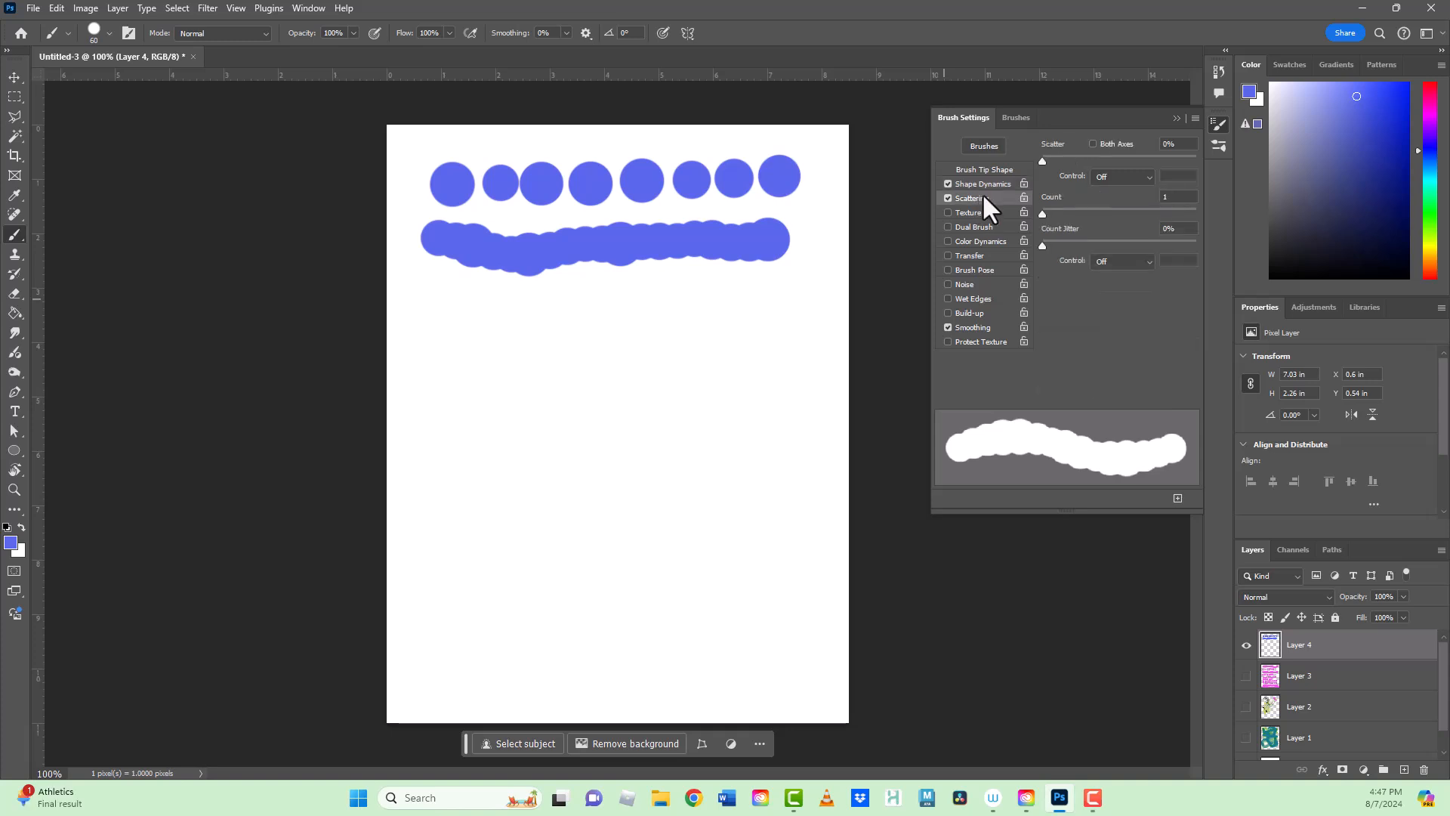
pyautogui.click(1430, 222)
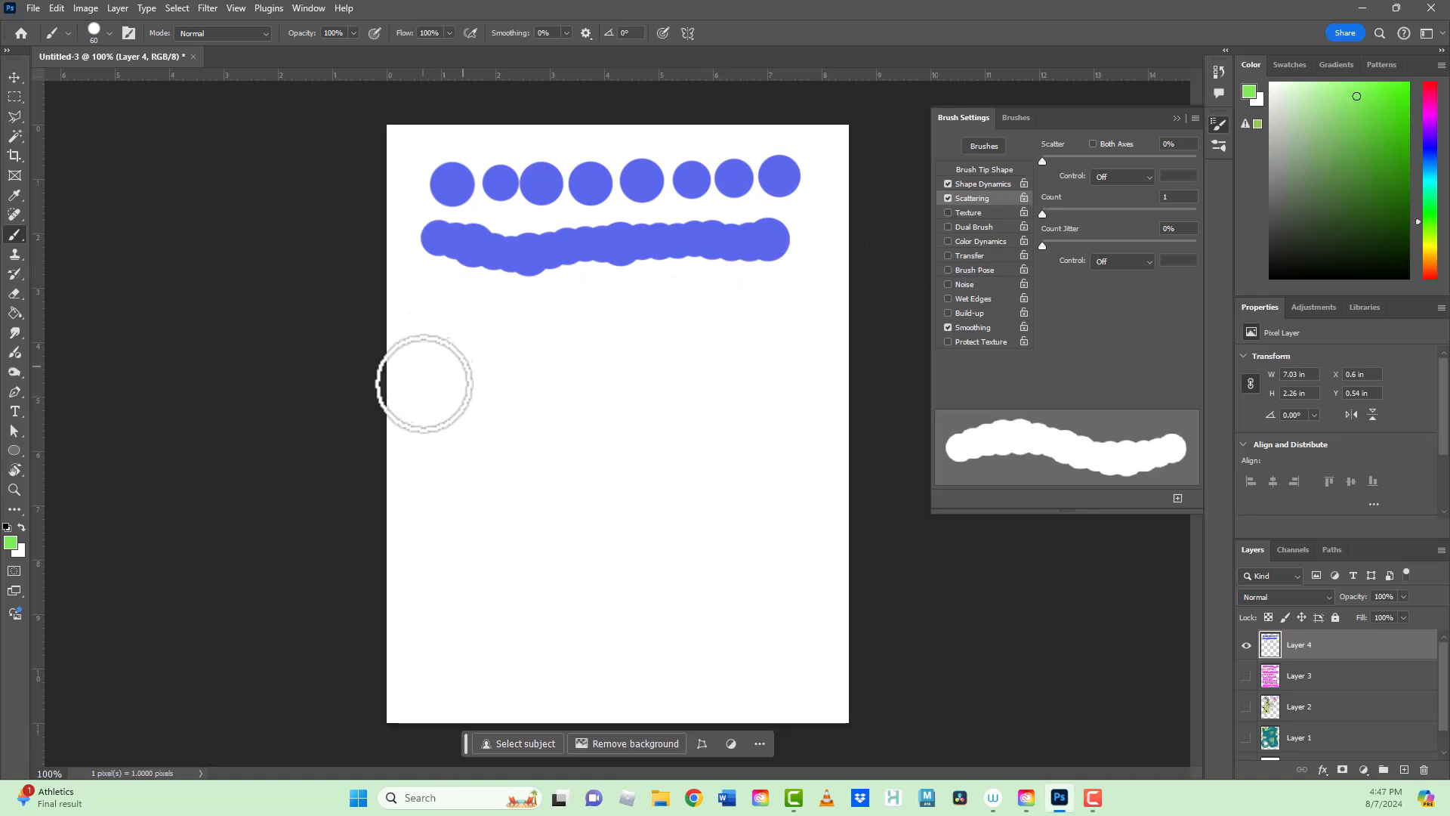
pyautogui.moveTo(431, 380); pyautogui.dragTo(820, 375)
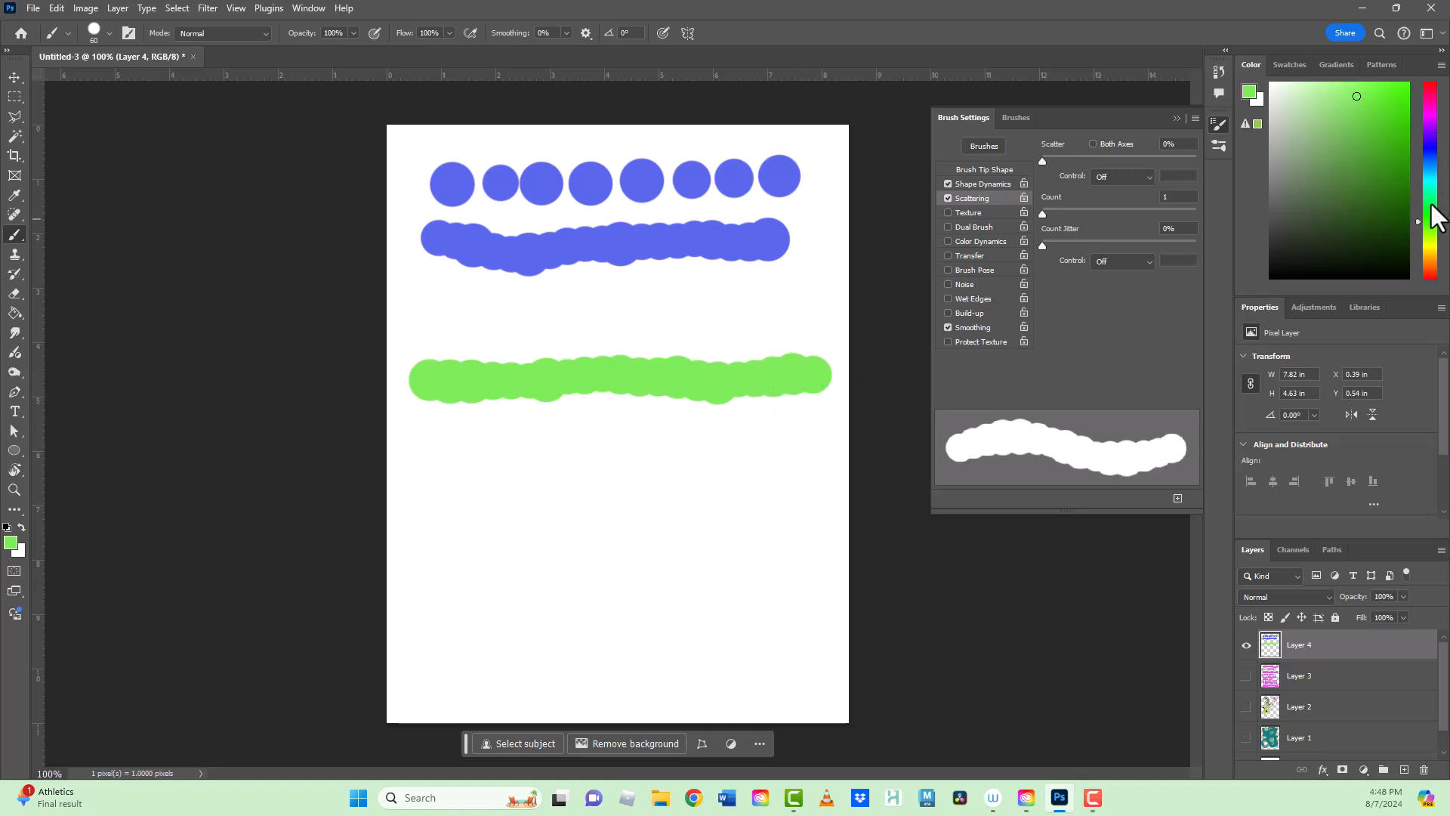
# Set the scatter to 110% and paint a yellow stroke across the page below the green one
pyautogui.click(1431, 247)
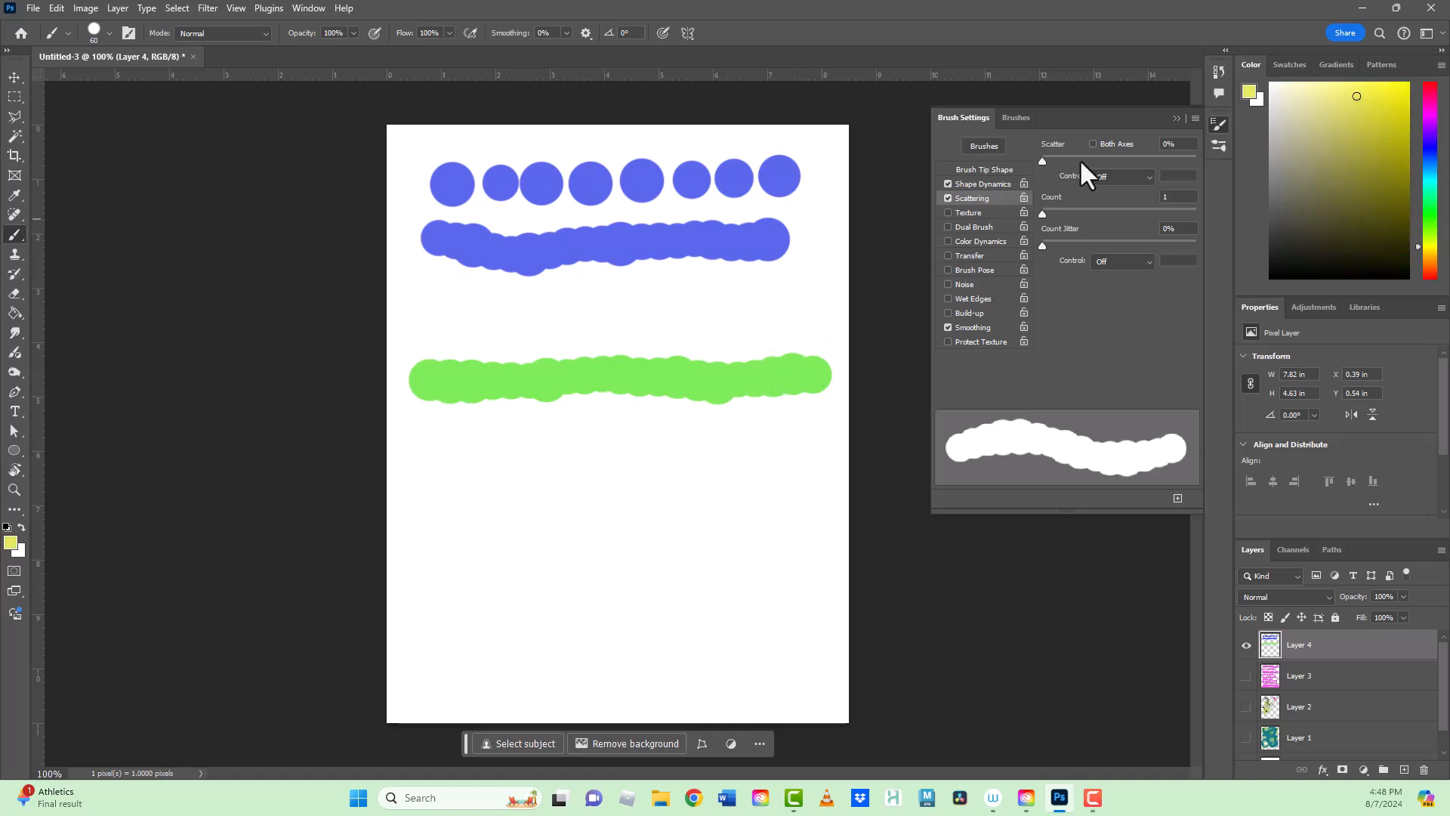
pyautogui.moveTo(1039, 162); pyautogui.dragTo(1060, 166)
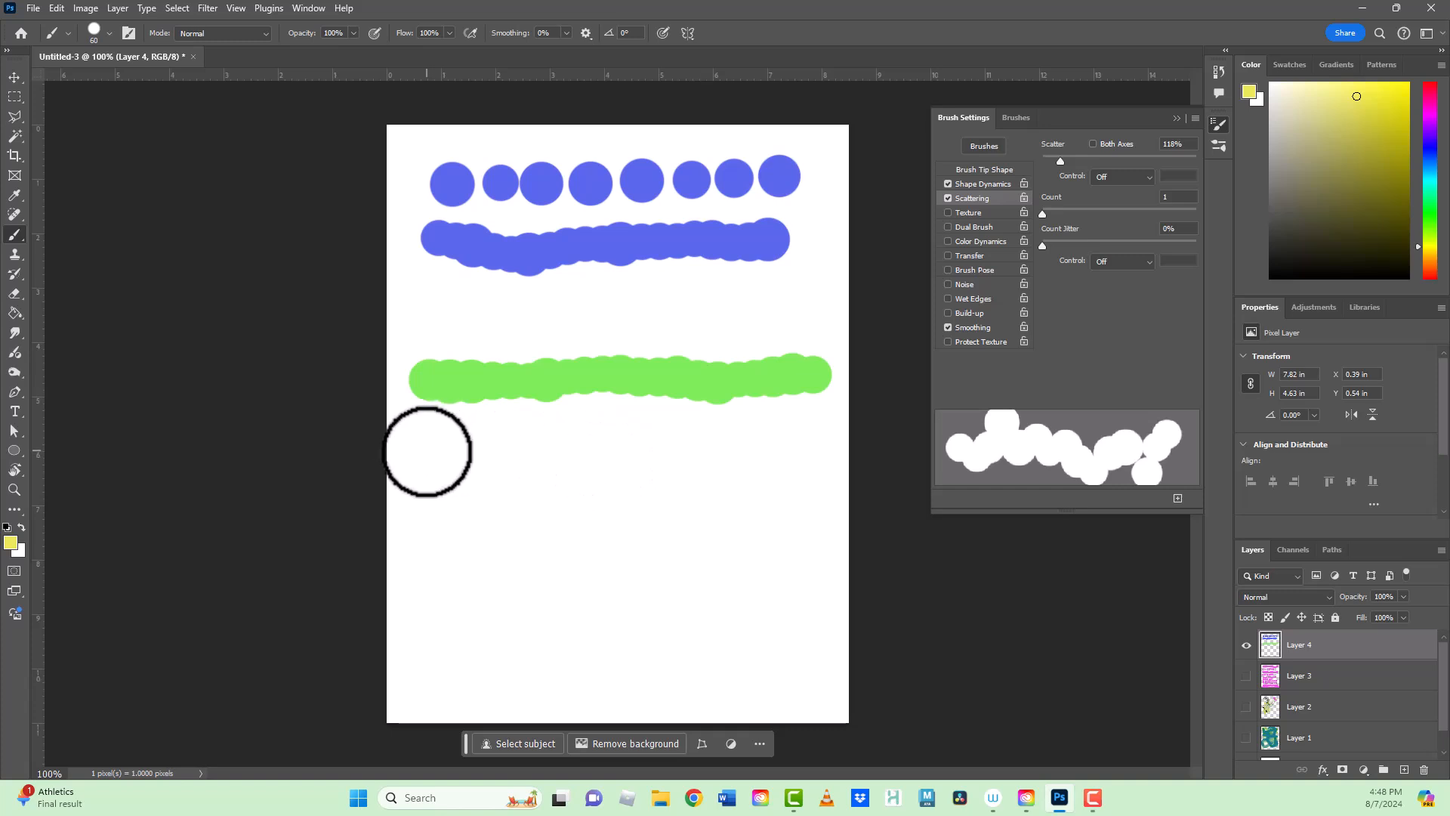
pyautogui.click(438, 451)
pyautogui.moveTo(438, 451)
pyautogui.mouseDown()
pyautogui.moveTo(616, 462)
pyautogui.moveTo(809, 444)
pyautogui.mouseUp()
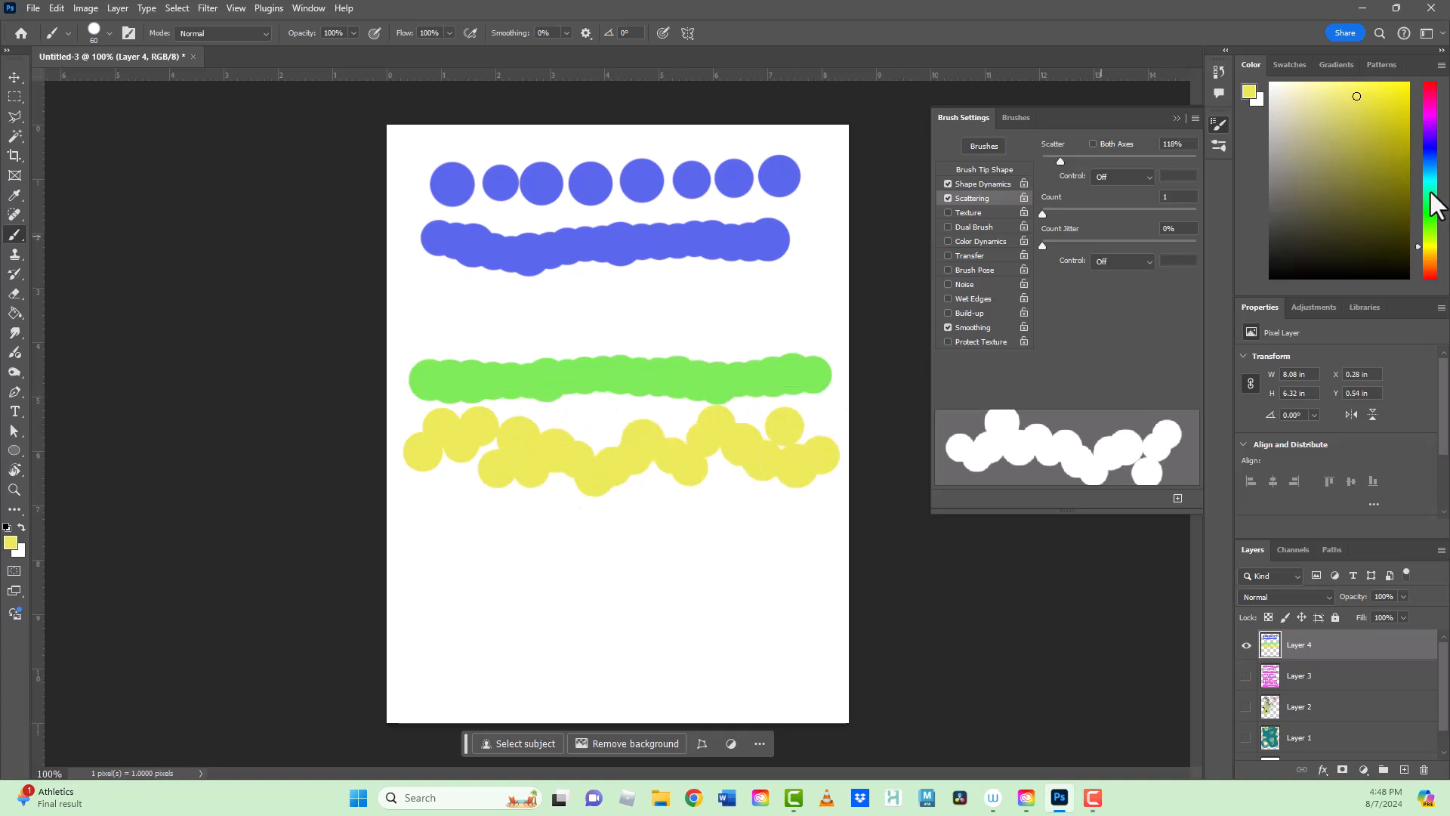
# Set the scatter to 407% and paint orange strokes across the lower part of the page
pyautogui.click(1429, 269)
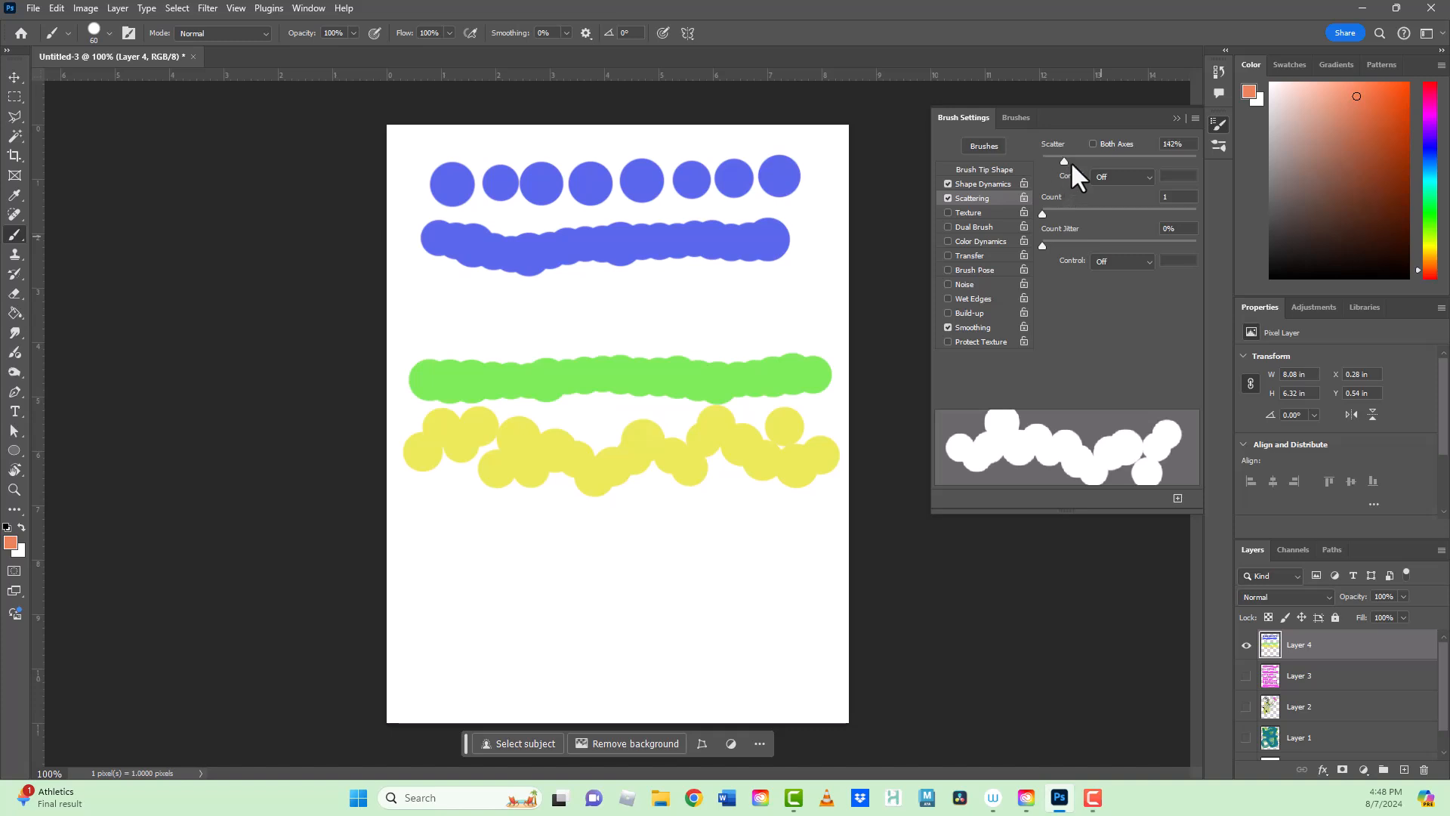
pyautogui.moveTo(1102, 160); pyautogui.dragTo(1106, 160)
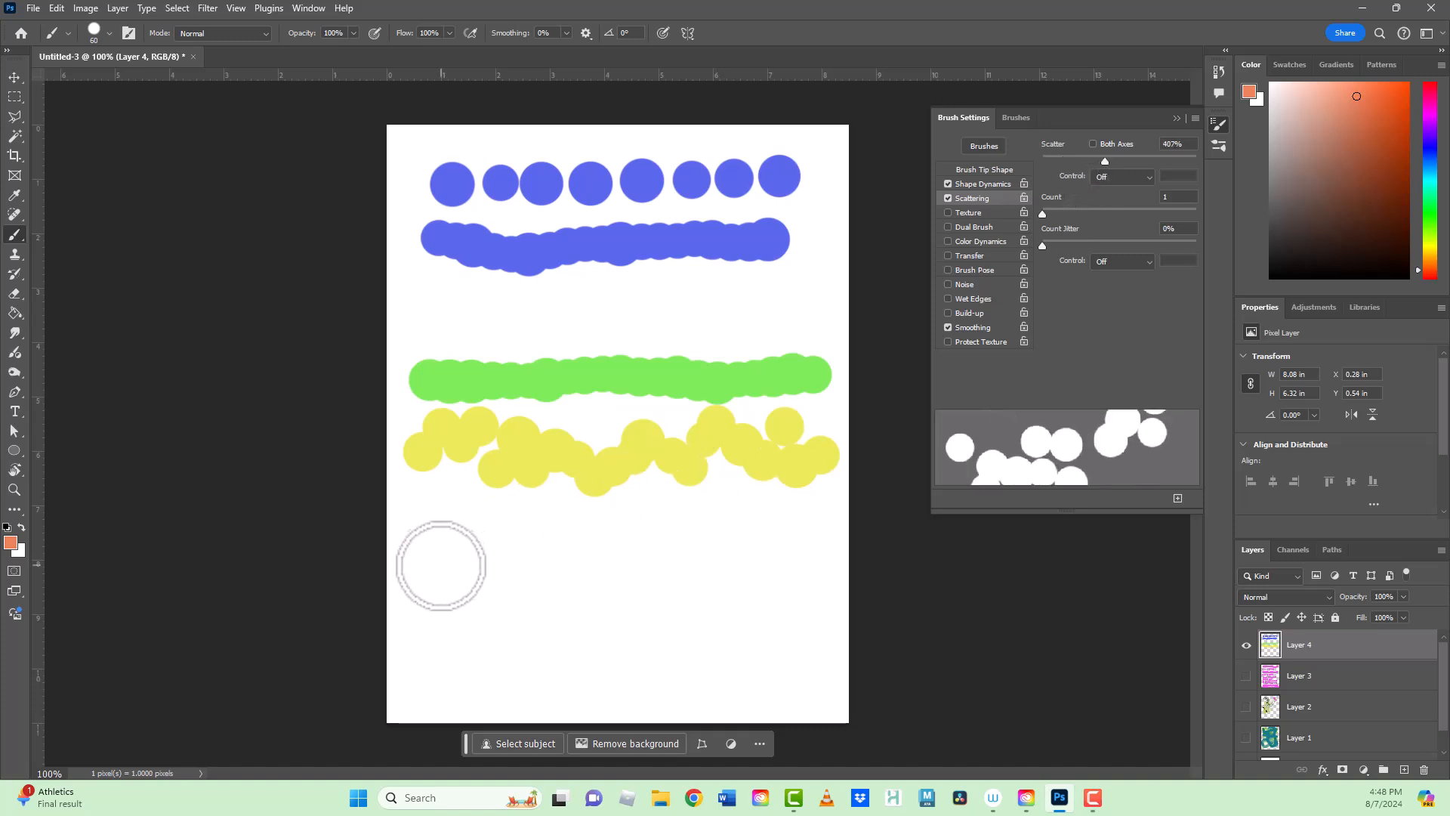
pyautogui.moveTo(429, 562); pyautogui.dragTo(511, 559)
pyautogui.moveTo(626, 569); pyautogui.dragTo(874, 557)
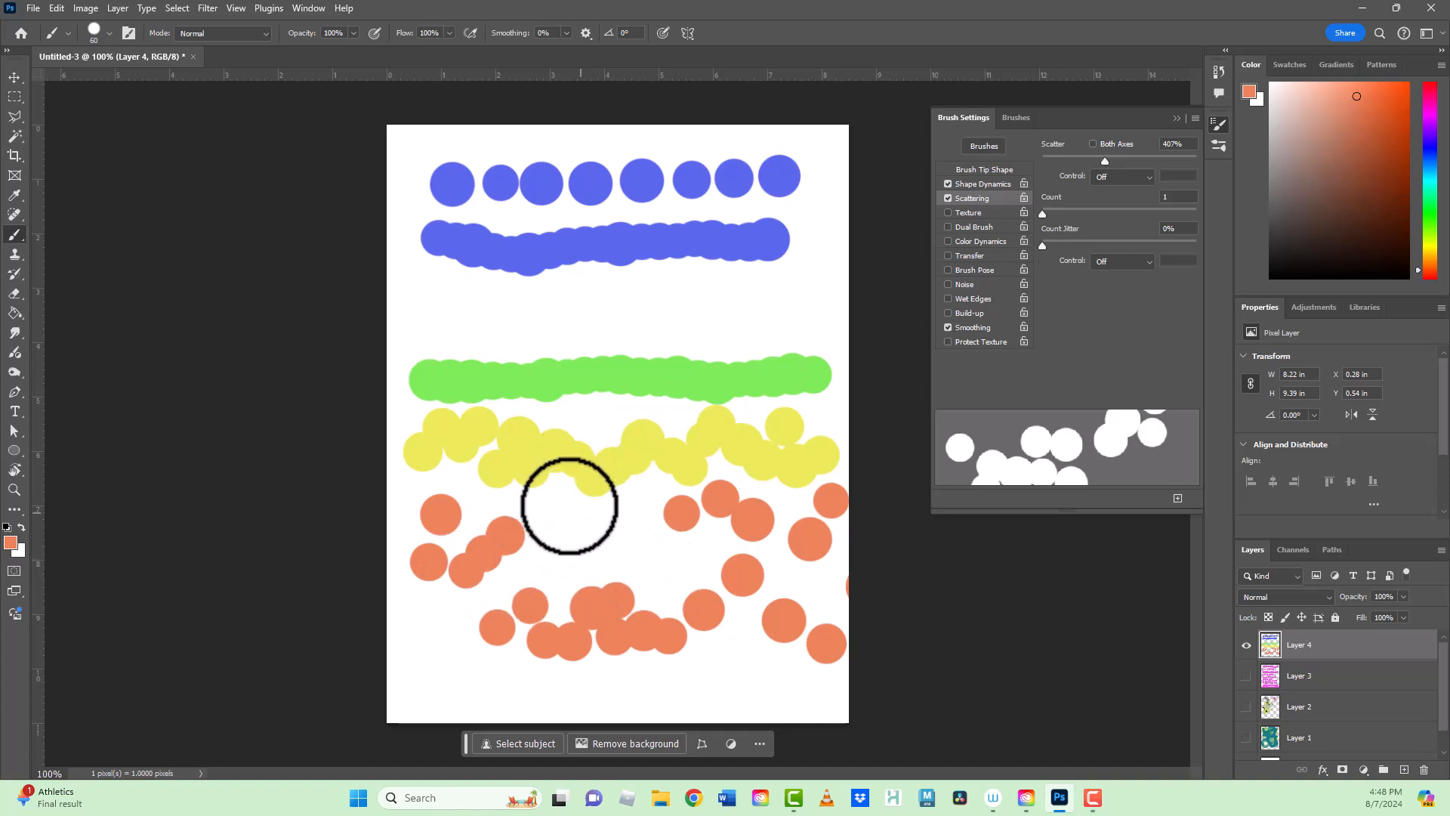
pyautogui.moveTo(419, 580)
pyautogui.mouseDown()
pyautogui.moveTo(541, 589)
pyautogui.moveTo(864, 563)
pyautogui.mouseUp()
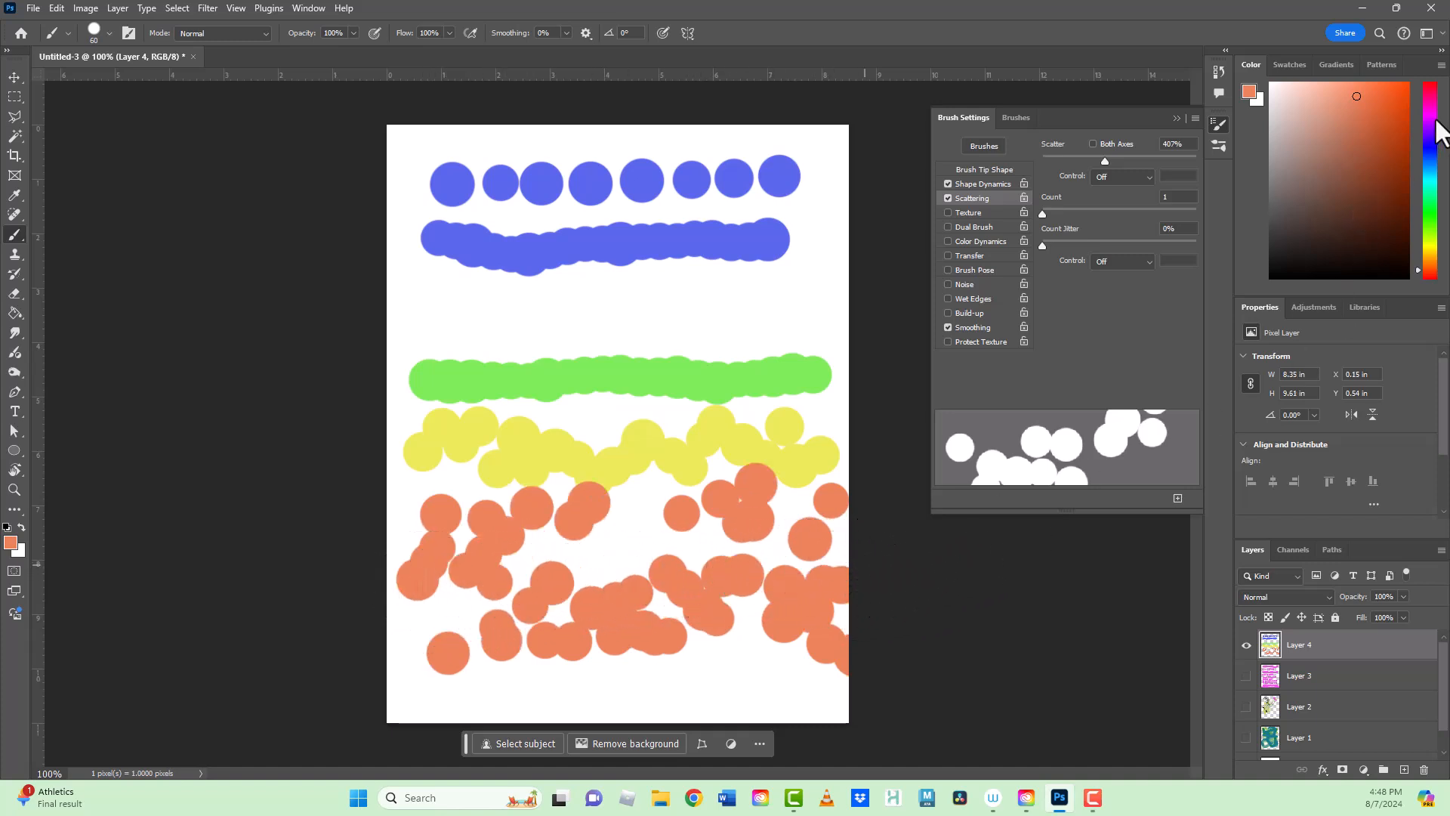
# Set the scatter to 828% and paint bright red strokes that scatter dots over the whole page
pyautogui.moveTo(1430, 97); pyautogui.dragTo(1437, 86)
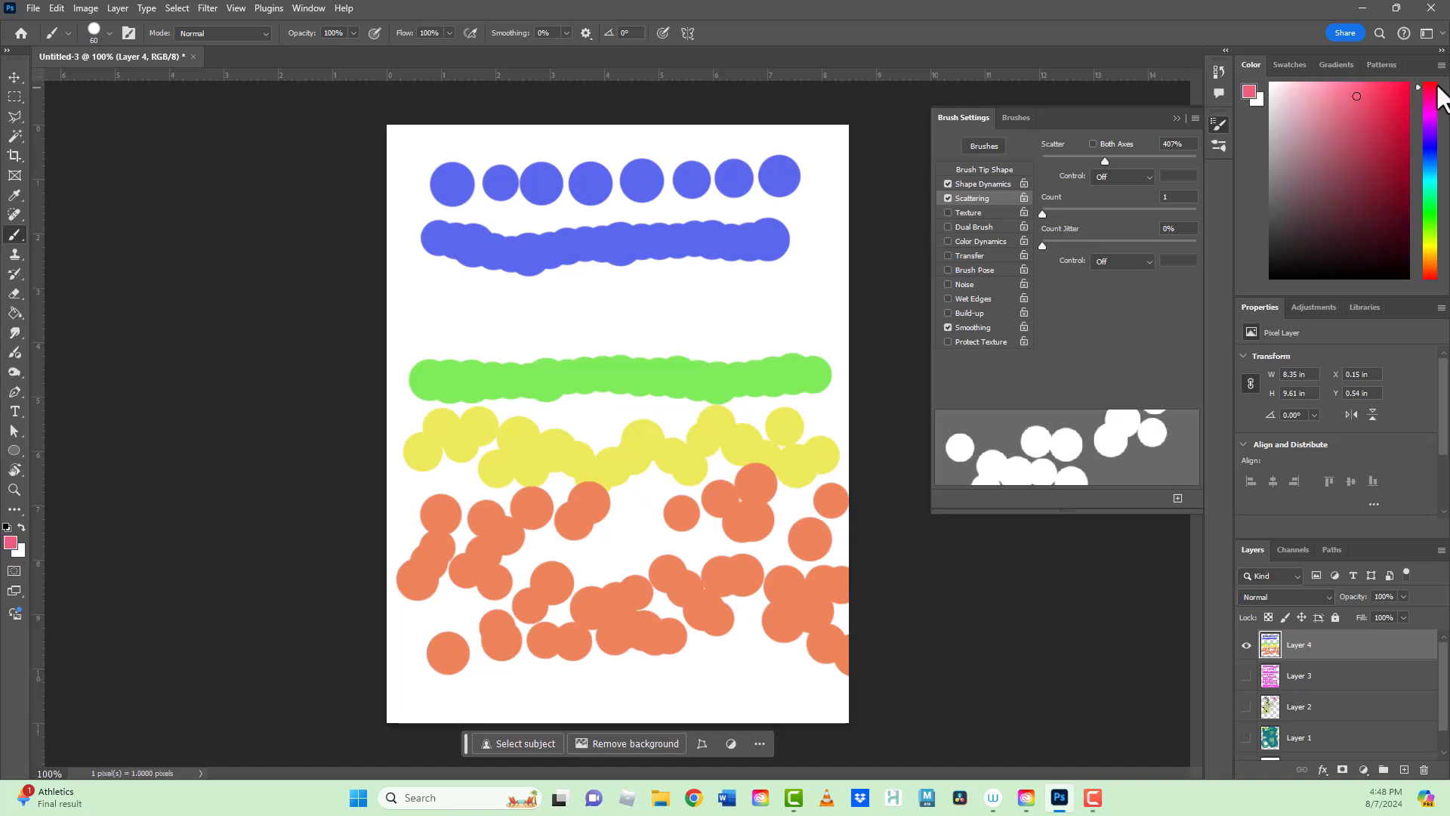
pyautogui.click(1380, 98)
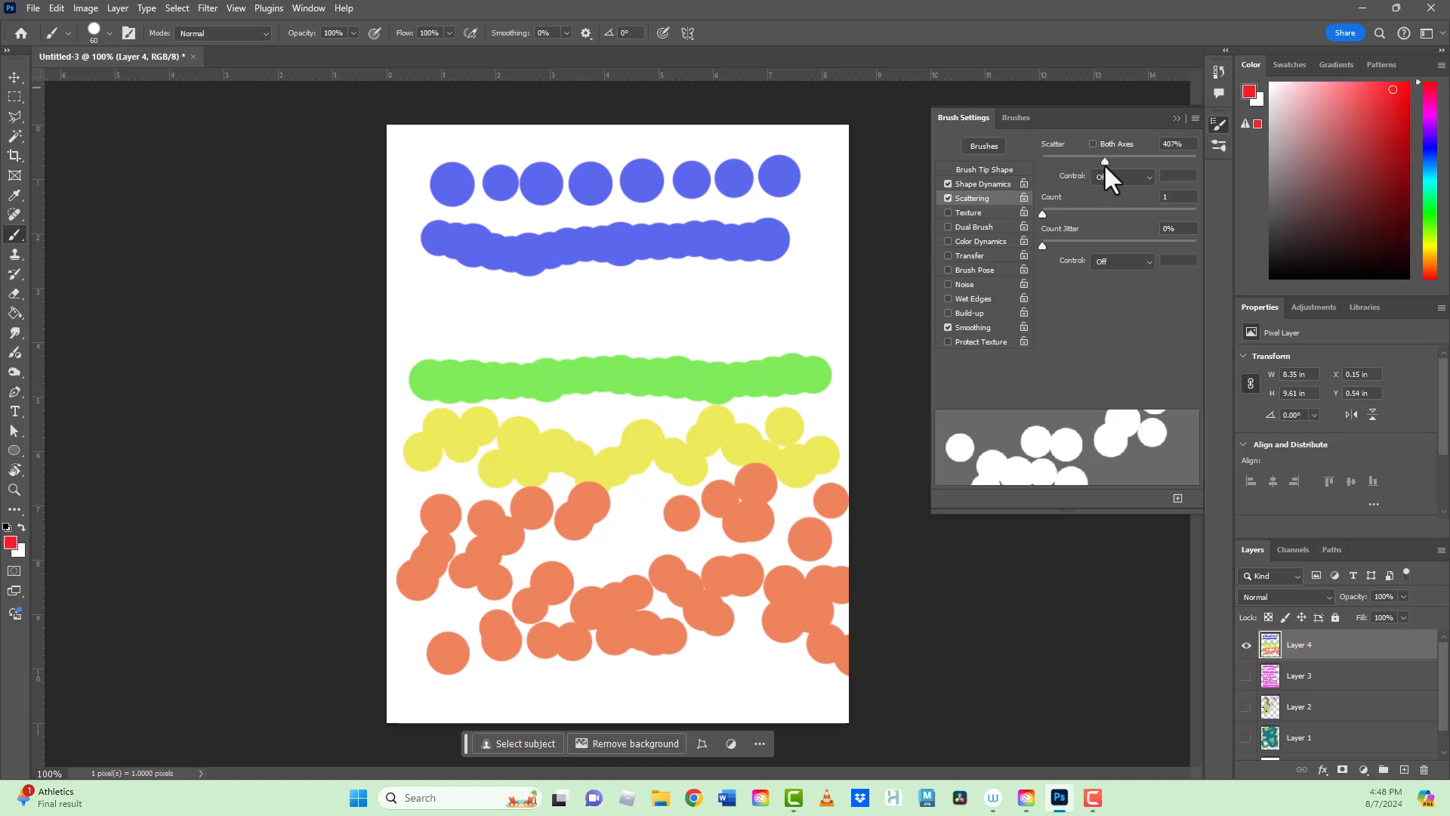
pyautogui.moveTo(1172, 156); pyautogui.dragTo(1169, 156)
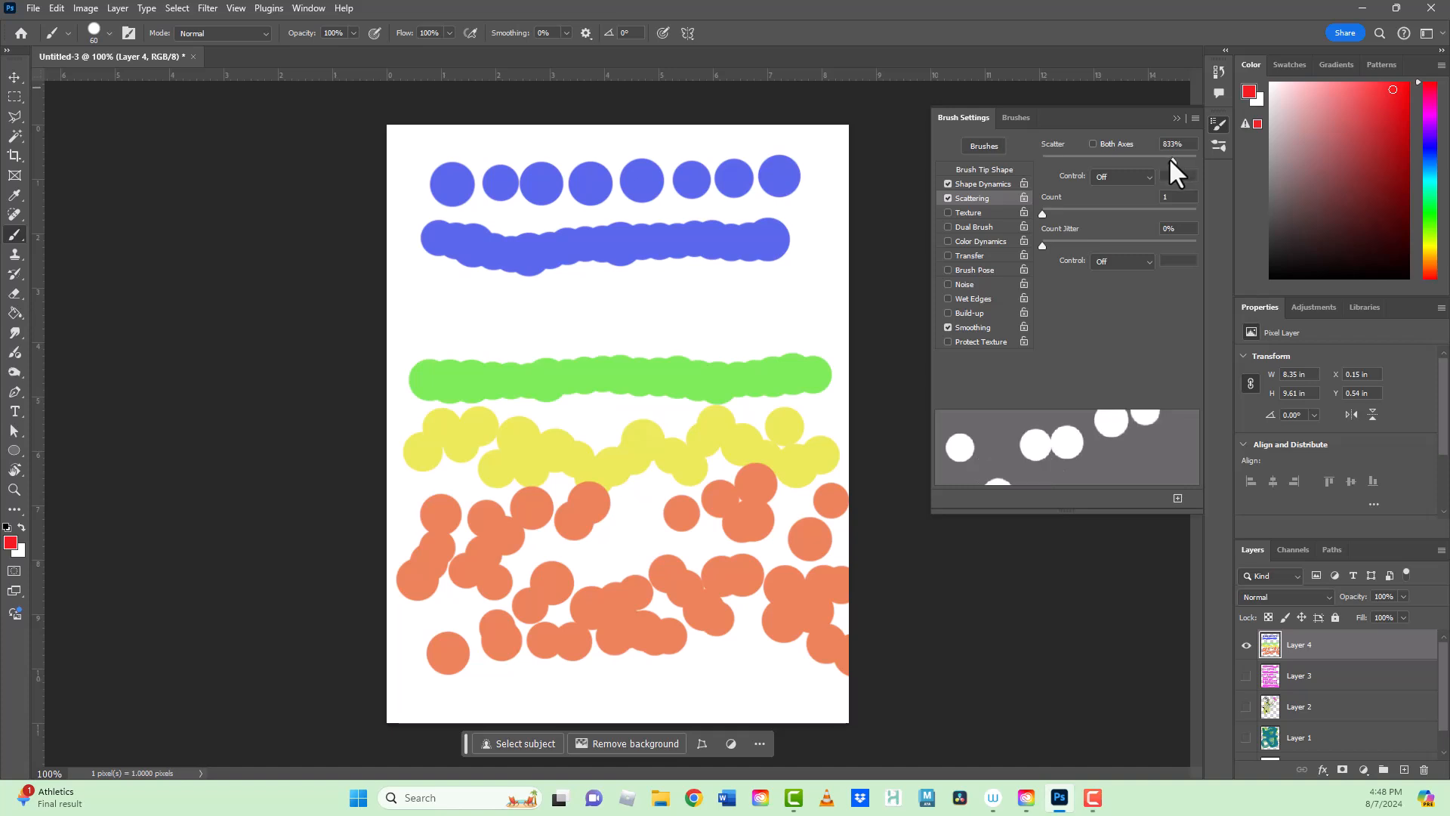
pyautogui.moveTo(424, 320)
pyautogui.mouseDown()
pyautogui.moveTo(777, 307)
pyautogui.moveTo(778, 238)
pyautogui.mouseUp()
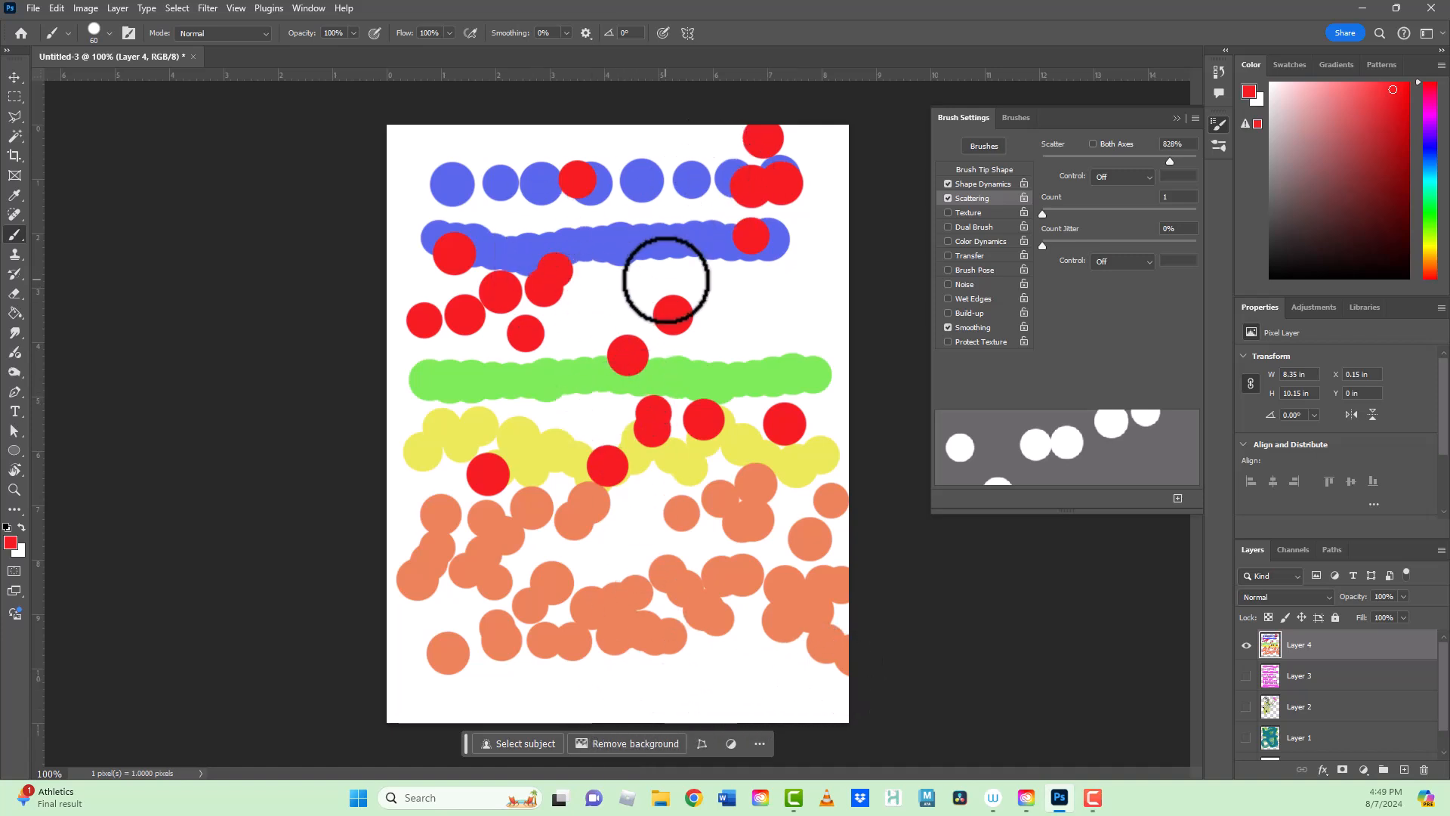
pyautogui.moveTo(568, 397)
pyautogui.mouseDown()
pyautogui.moveTo(470, 393)
pyautogui.moveTo(436, 368)
pyautogui.moveTo(401, 145)
pyautogui.moveTo(538, 274)
pyautogui.moveTo(726, 706)
pyautogui.moveTo(833, 725)
pyautogui.mouseUp()
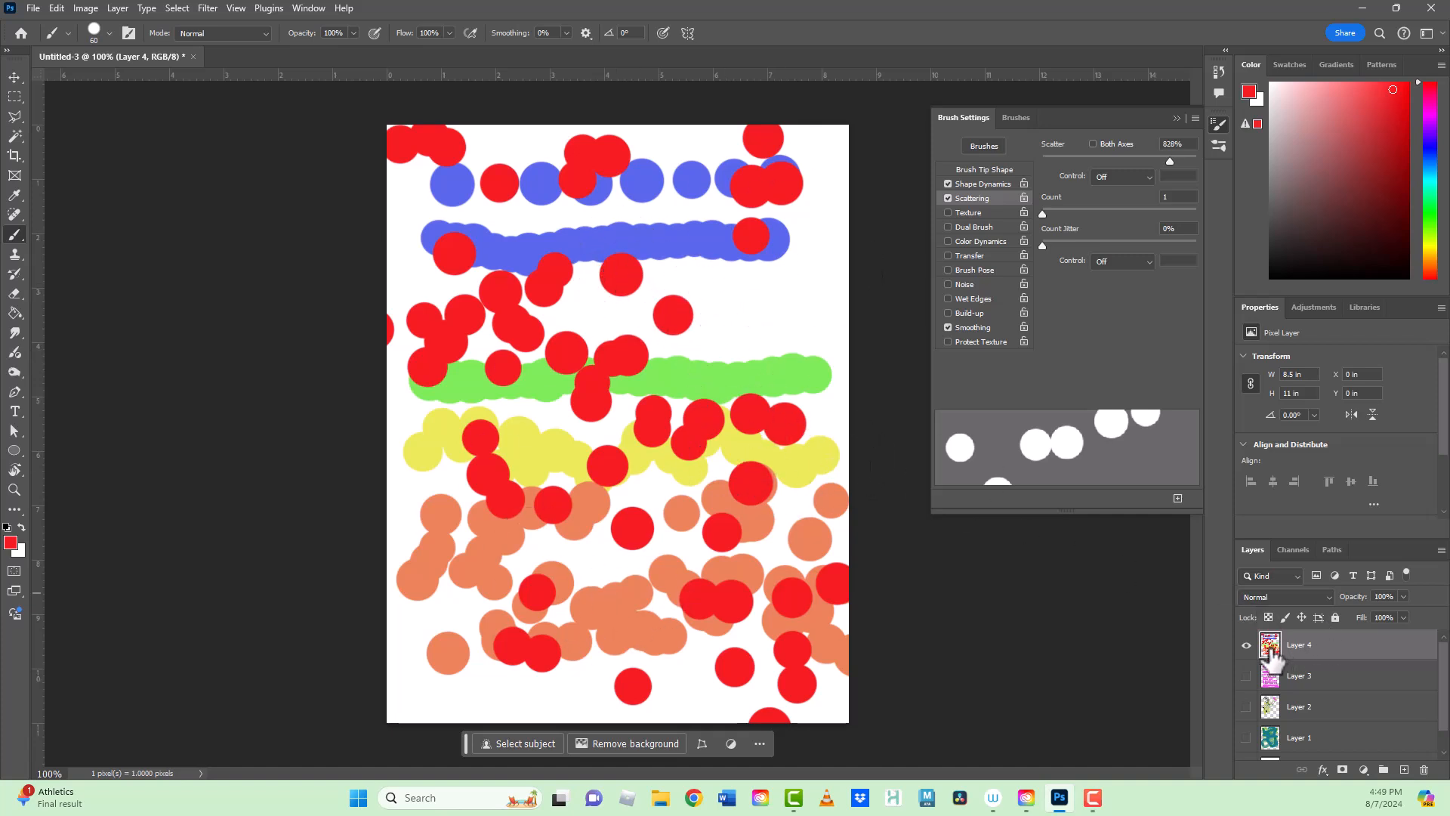
# Hide Layer 4 and add a new layer above it
pyautogui.click(1247, 644)
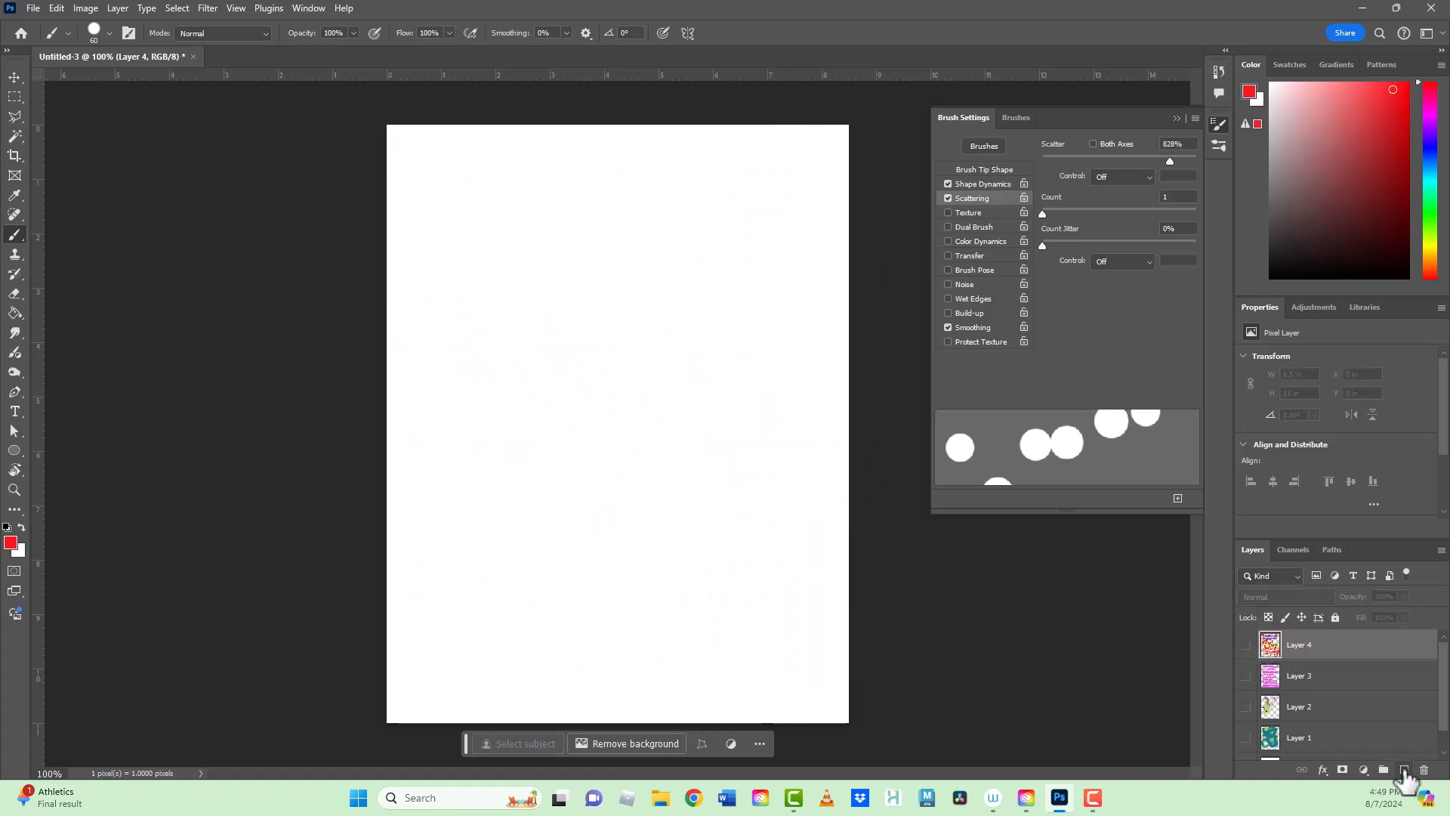
pyautogui.click(1403, 770)
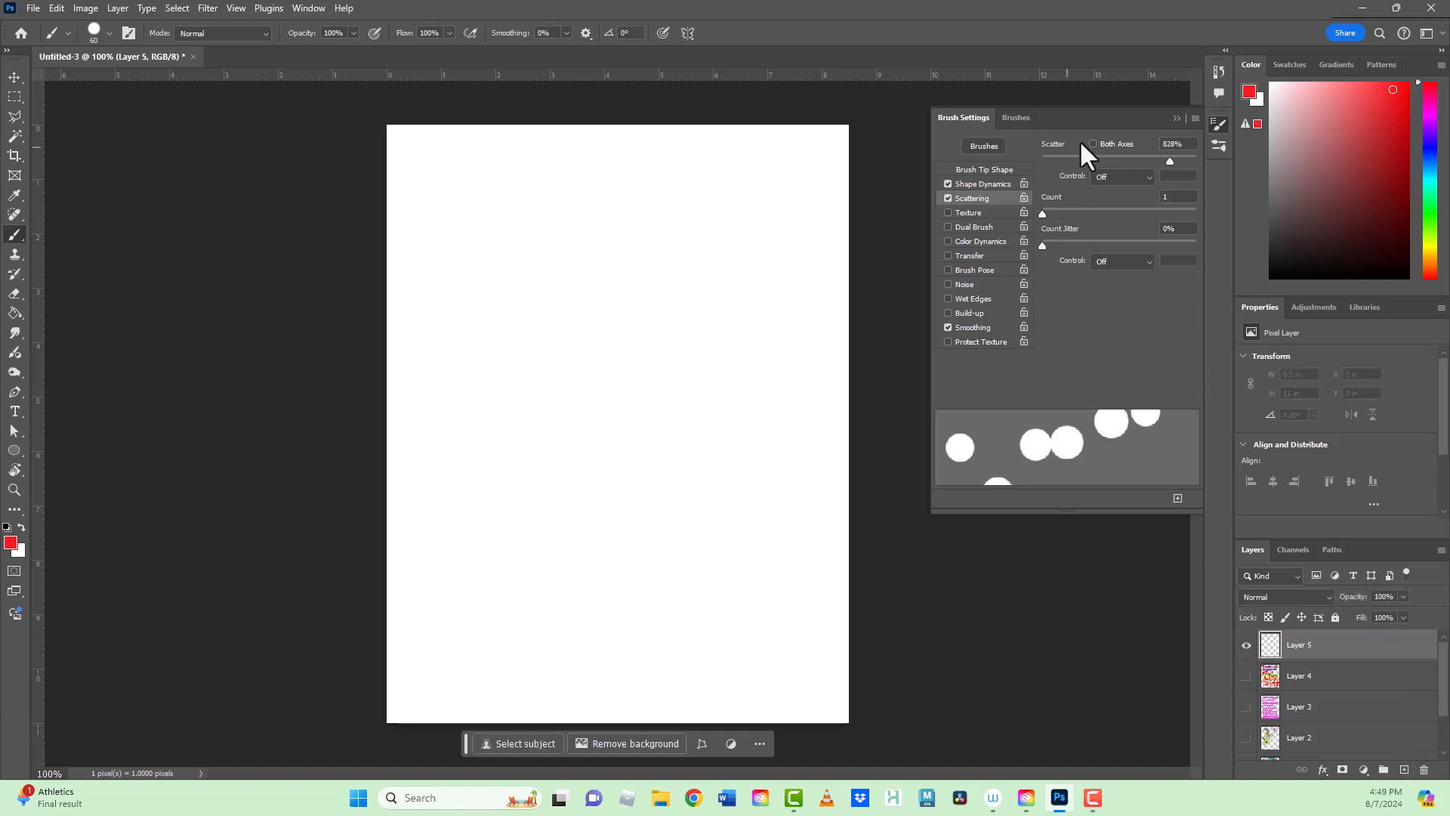
# Set the scatter to 83% and briefly enable the Texture option before turning it off again
pyautogui.moveTo(1169, 161); pyautogui.dragTo(1054, 174)
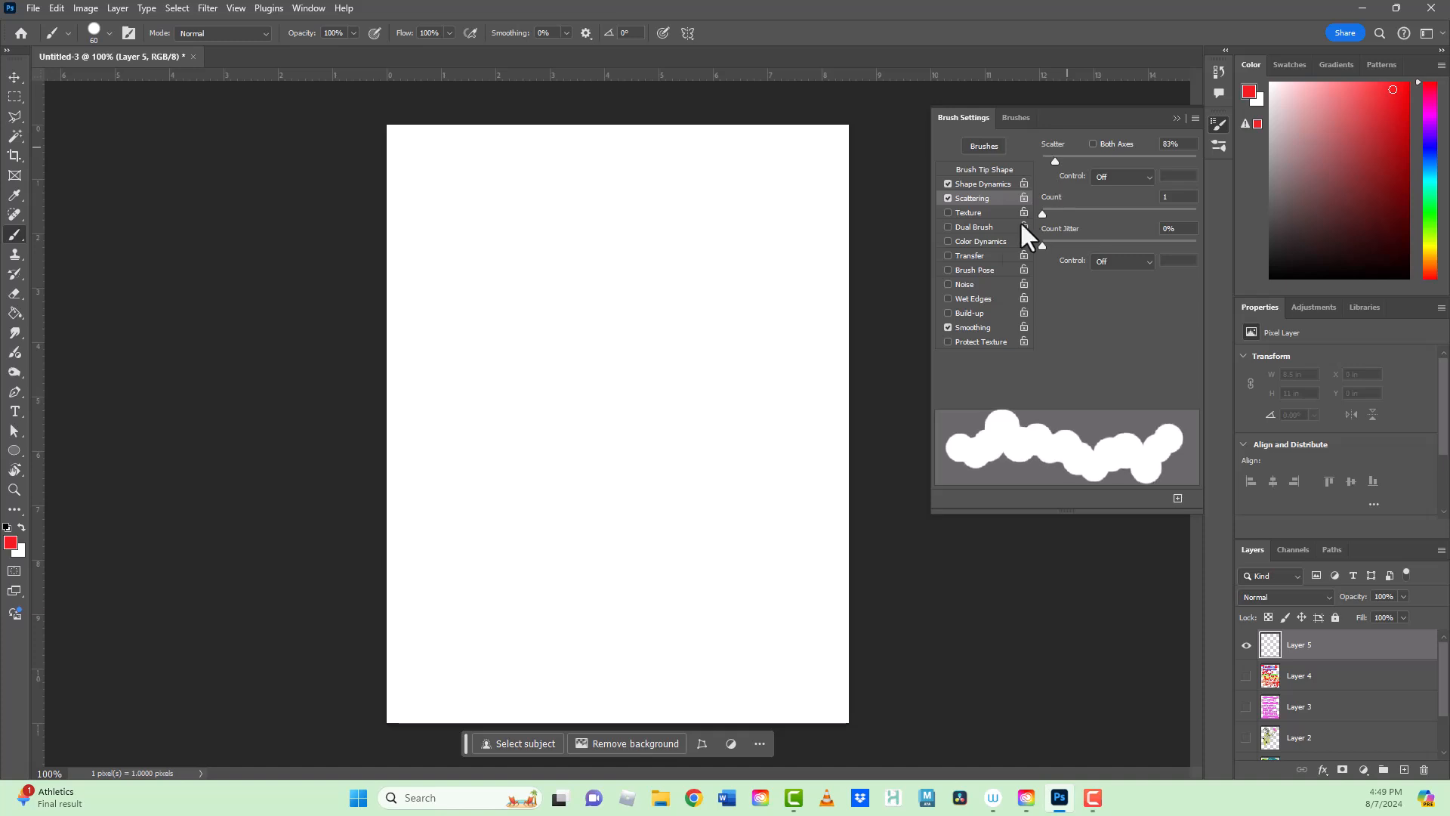
pyautogui.click(964, 211)
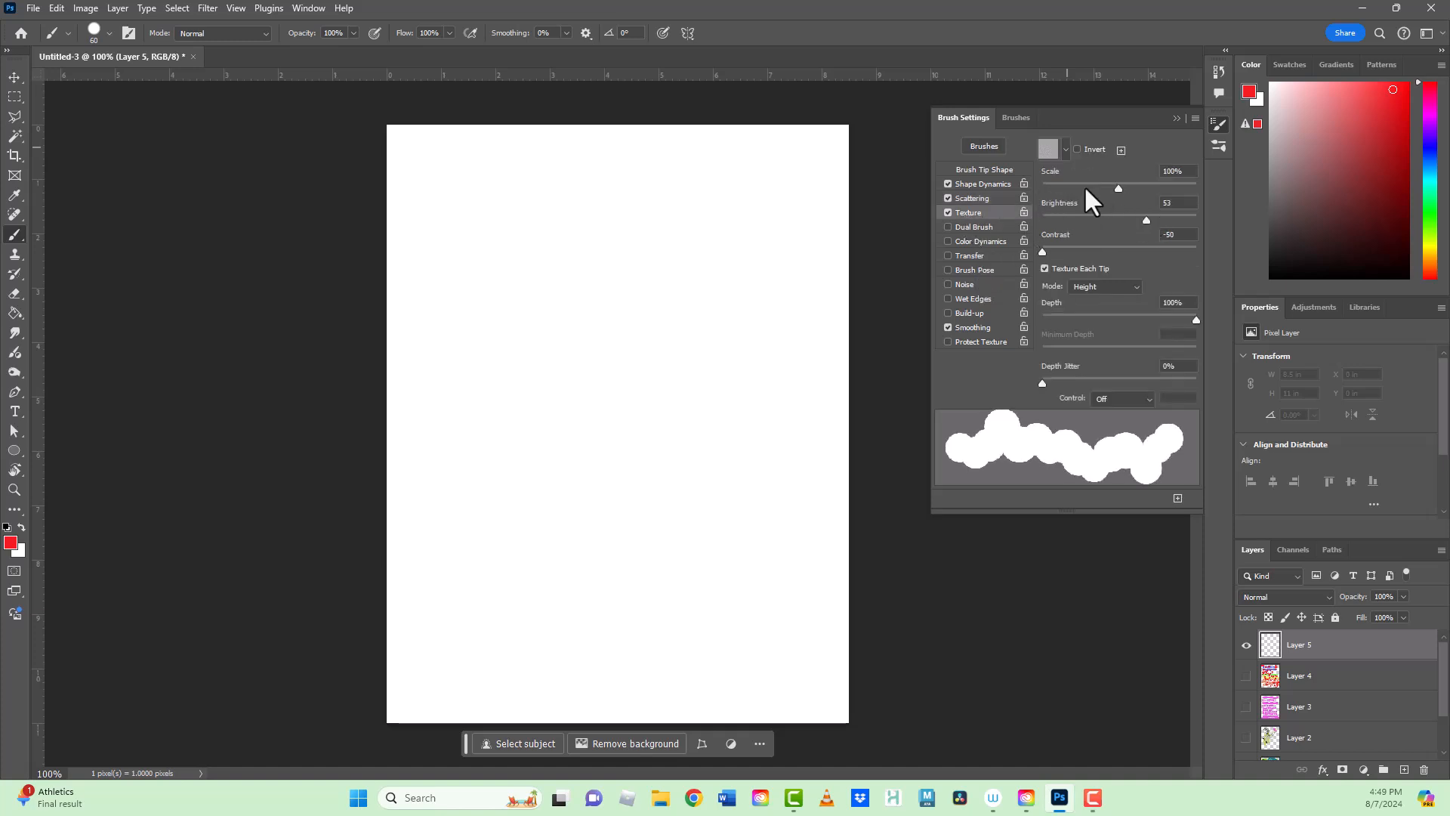
pyautogui.click(948, 212)
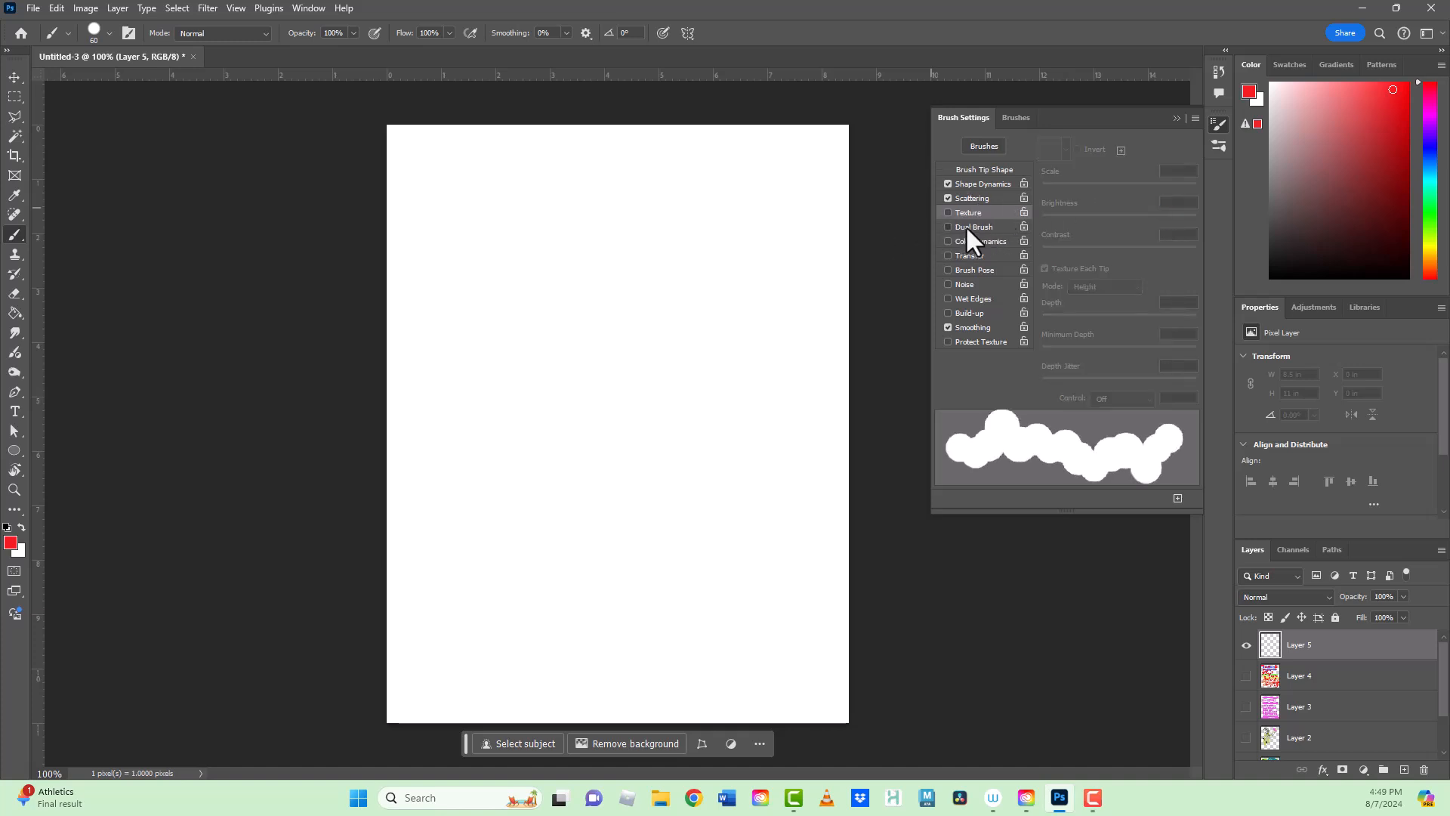
# Try Dual Brush in Color Burn mode by painting a red dot and, with the 174 px tip, a short stroke, and turn Dual Brush off
pyautogui.click(966, 225)
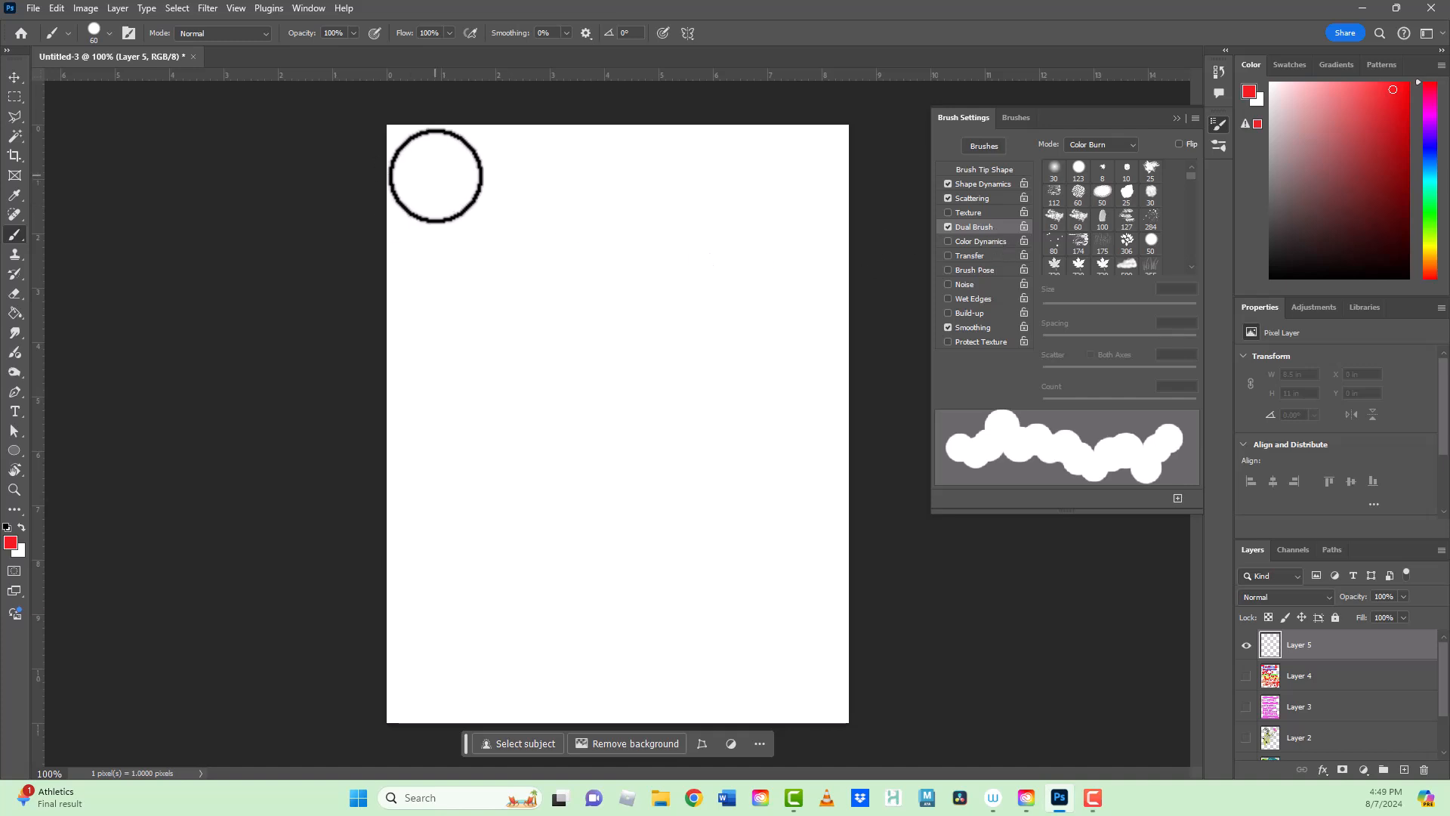
pyautogui.click(435, 175)
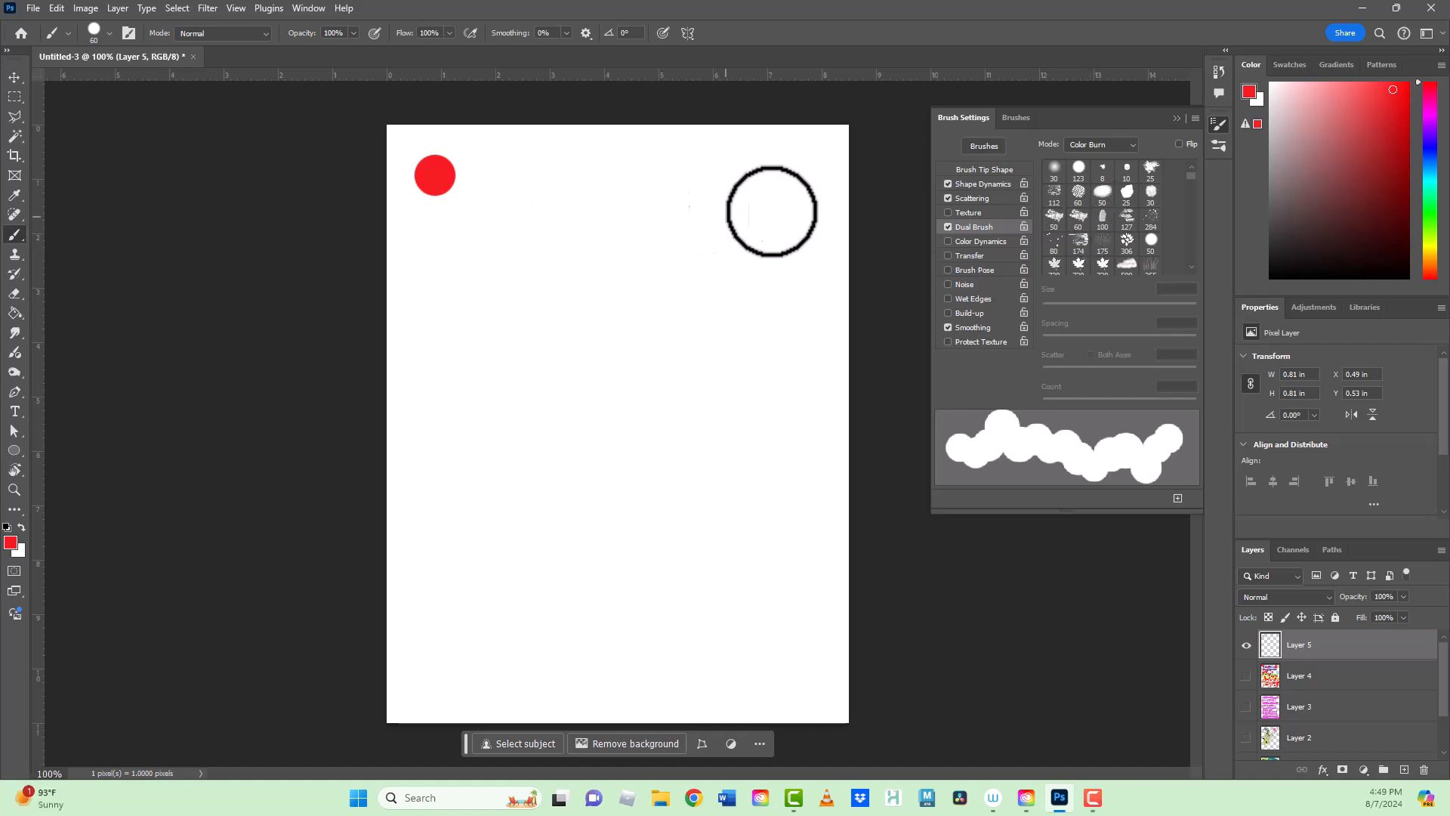
pyautogui.click(1077, 244)
pyautogui.moveTo(565, 180); pyautogui.dragTo(707, 191)
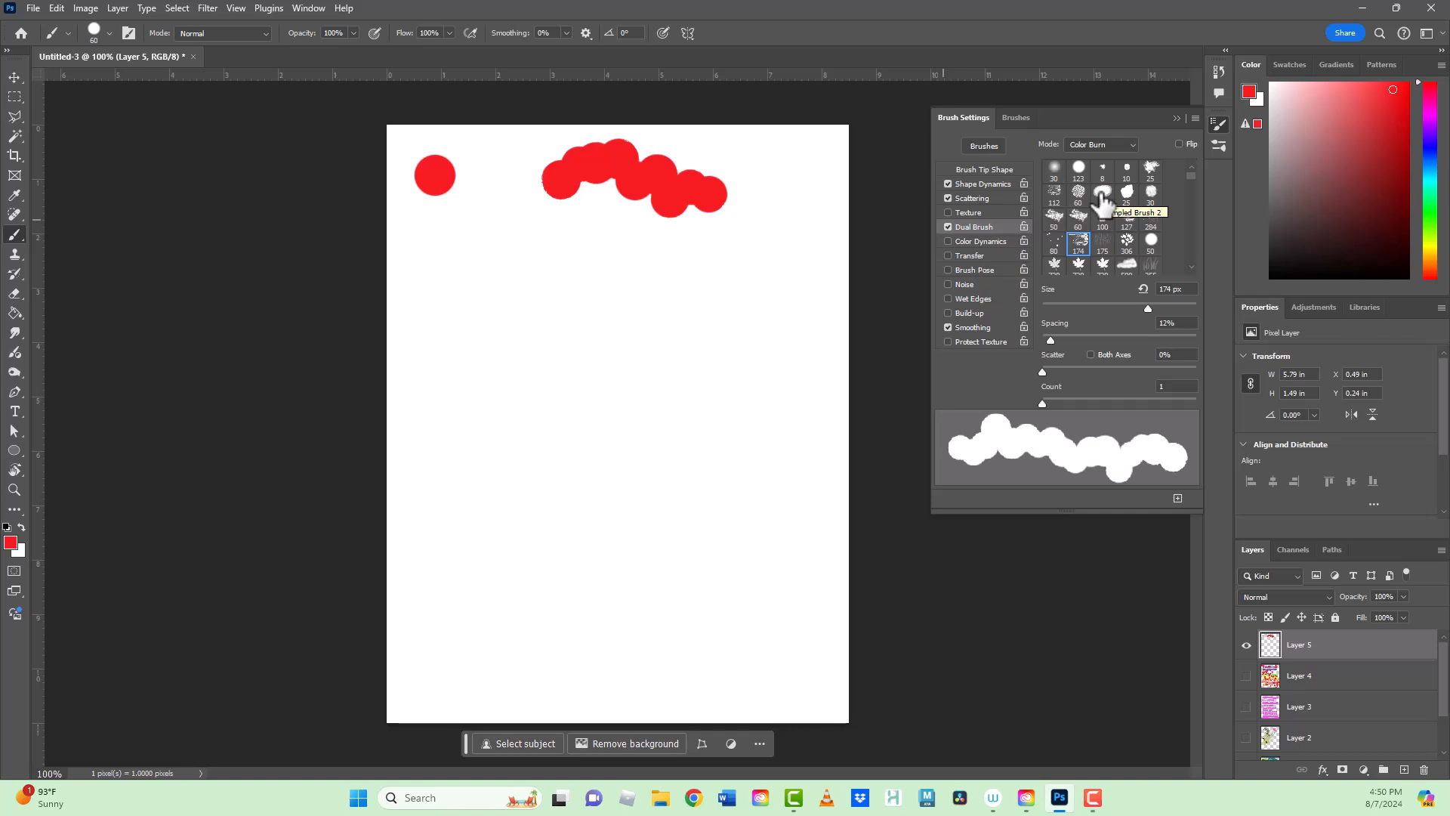
pyautogui.click(947, 226)
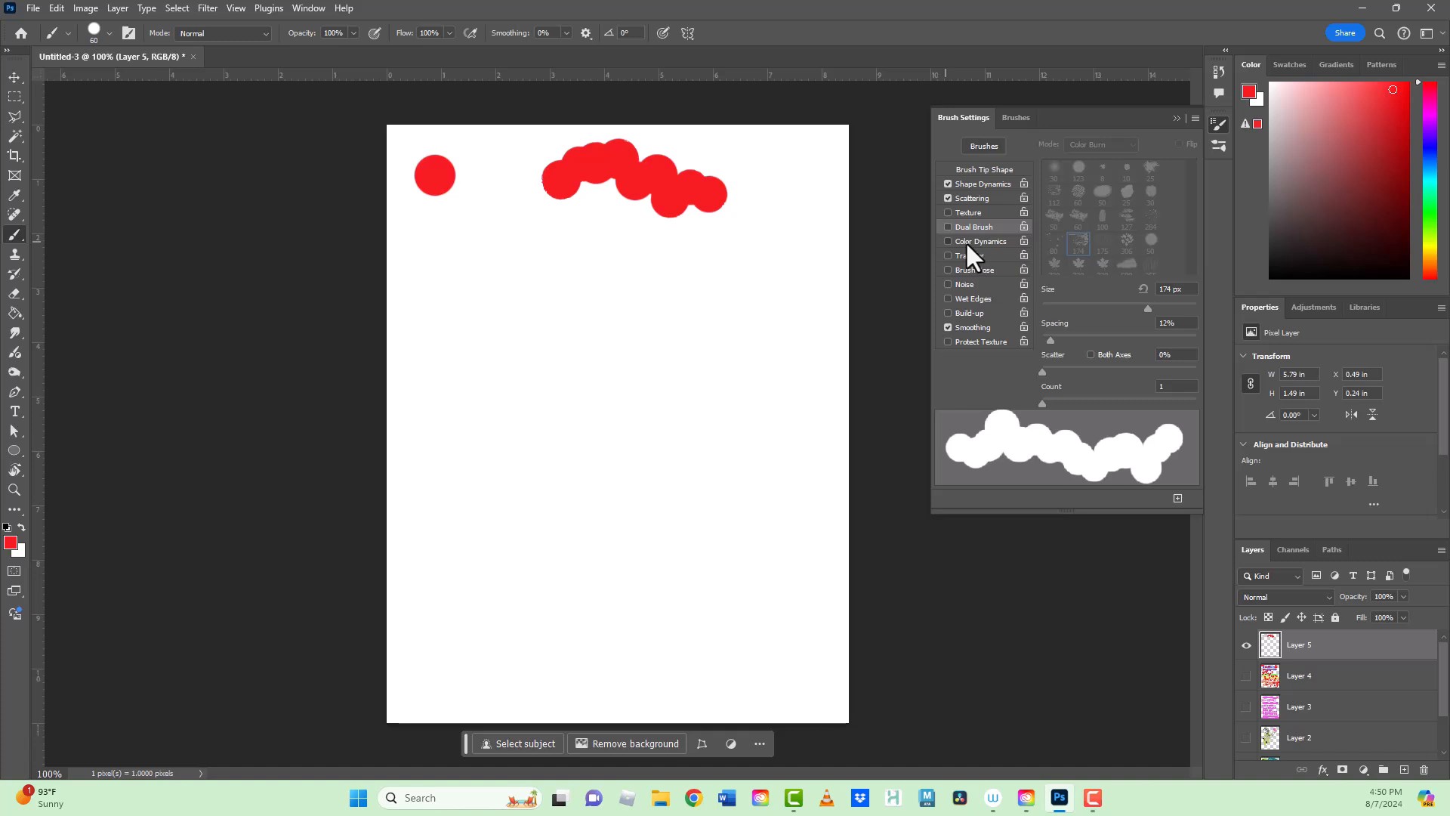
# Enable Color Dynamics with 100% Foreground/Background Jitter and paint a cluster of red and pink dots below the first red dot
pyautogui.click(967, 243)
pyautogui.moveTo(1050, 226); pyautogui.dragTo(1025, 236)
pyautogui.moveTo(435, 275); pyautogui.dragTo(532, 280)
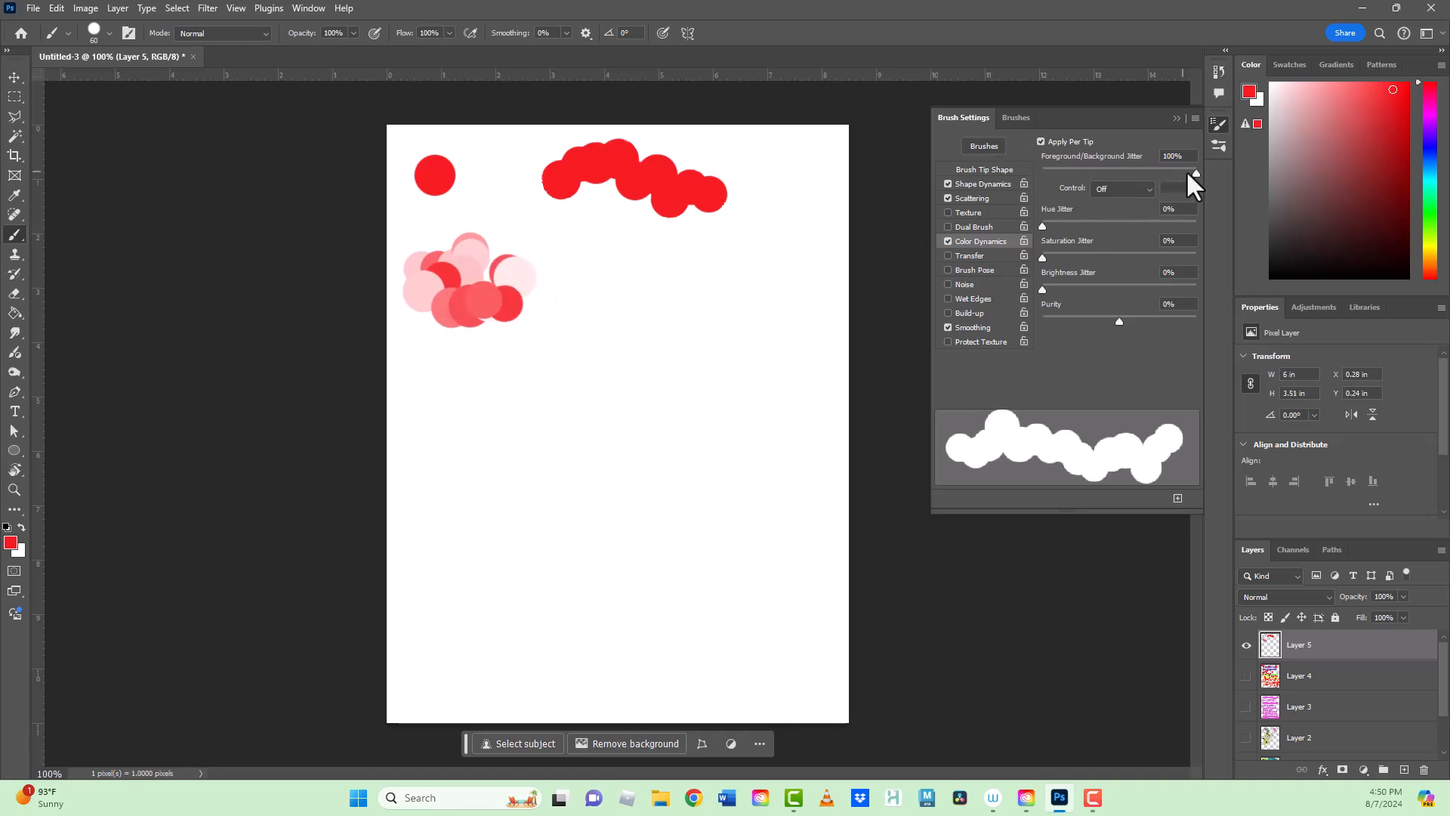
# Set the Foreground/Background Jitter to 0% and paint solid strokes in red, dark red and bright red down the page
pyautogui.moveTo(1194, 172); pyautogui.dragTo(1036, 178)
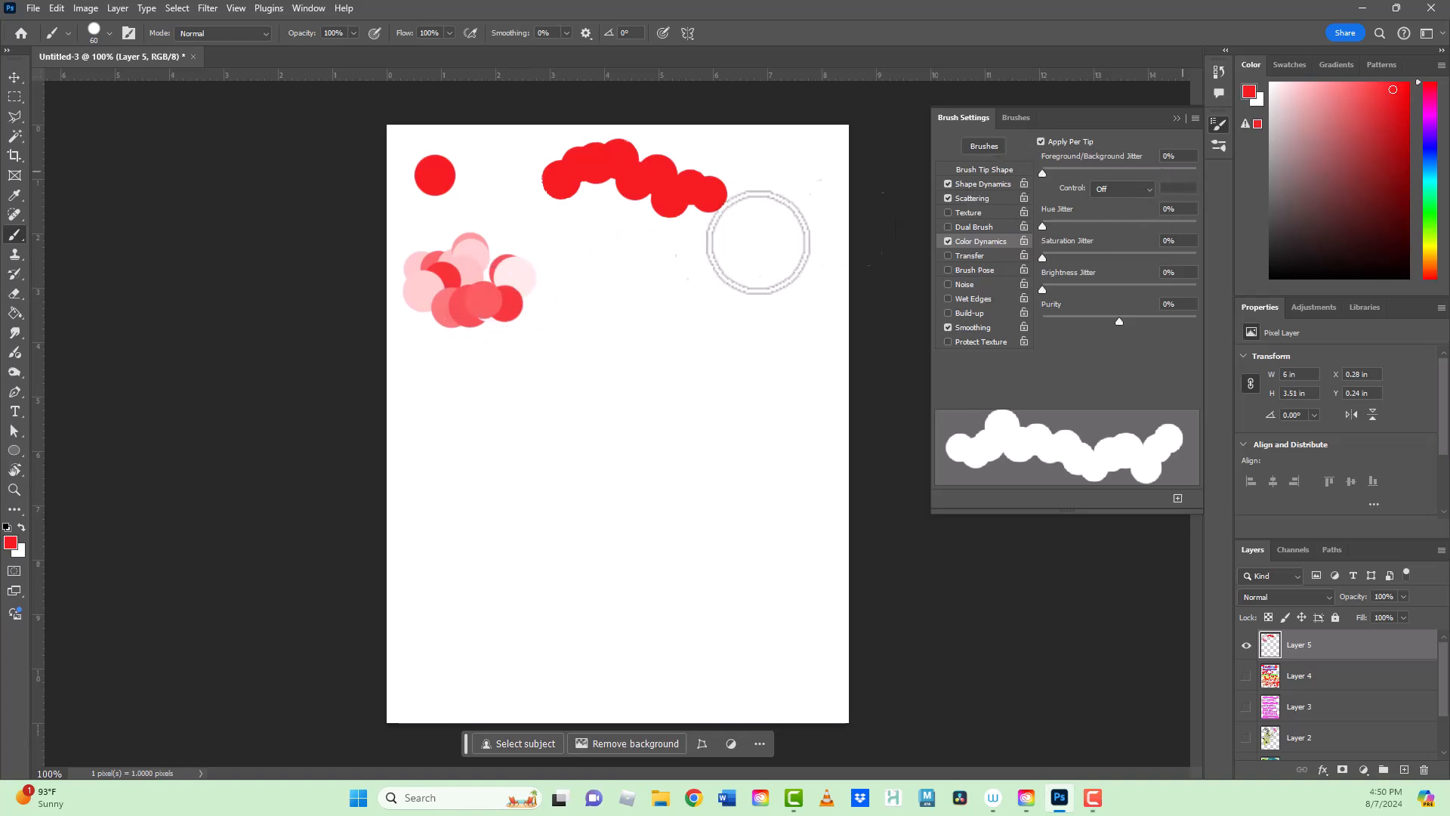
pyautogui.moveTo(589, 272)
pyautogui.mouseDown()
pyautogui.moveTo(731, 319)
pyautogui.moveTo(641, 311)
pyautogui.moveTo(733, 307)
pyautogui.moveTo(693, 334)
pyautogui.moveTo(615, 338)
pyautogui.moveTo(592, 322)
pyautogui.moveTo(626, 297)
pyautogui.moveTo(654, 316)
pyautogui.moveTo(722, 288)
pyautogui.moveTo(751, 349)
pyautogui.moveTo(568, 342)
pyautogui.moveTo(556, 369)
pyautogui.moveTo(668, 333)
pyautogui.moveTo(593, 364)
pyautogui.moveTo(557, 353)
pyautogui.moveTo(578, 320)
pyautogui.moveTo(556, 359)
pyautogui.mouseUp()
pyautogui.click(1392, 151)
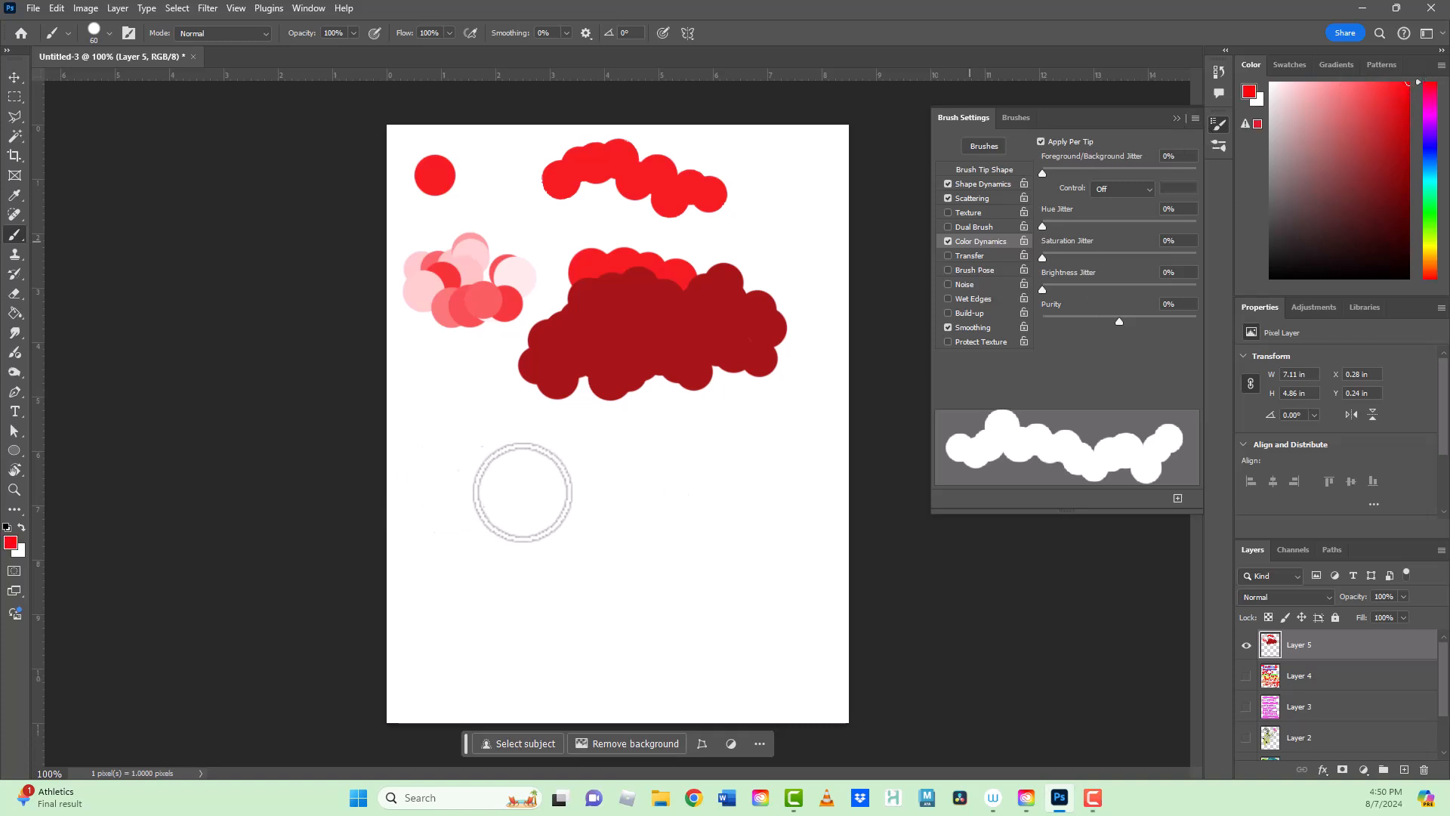
pyautogui.click(574, 474)
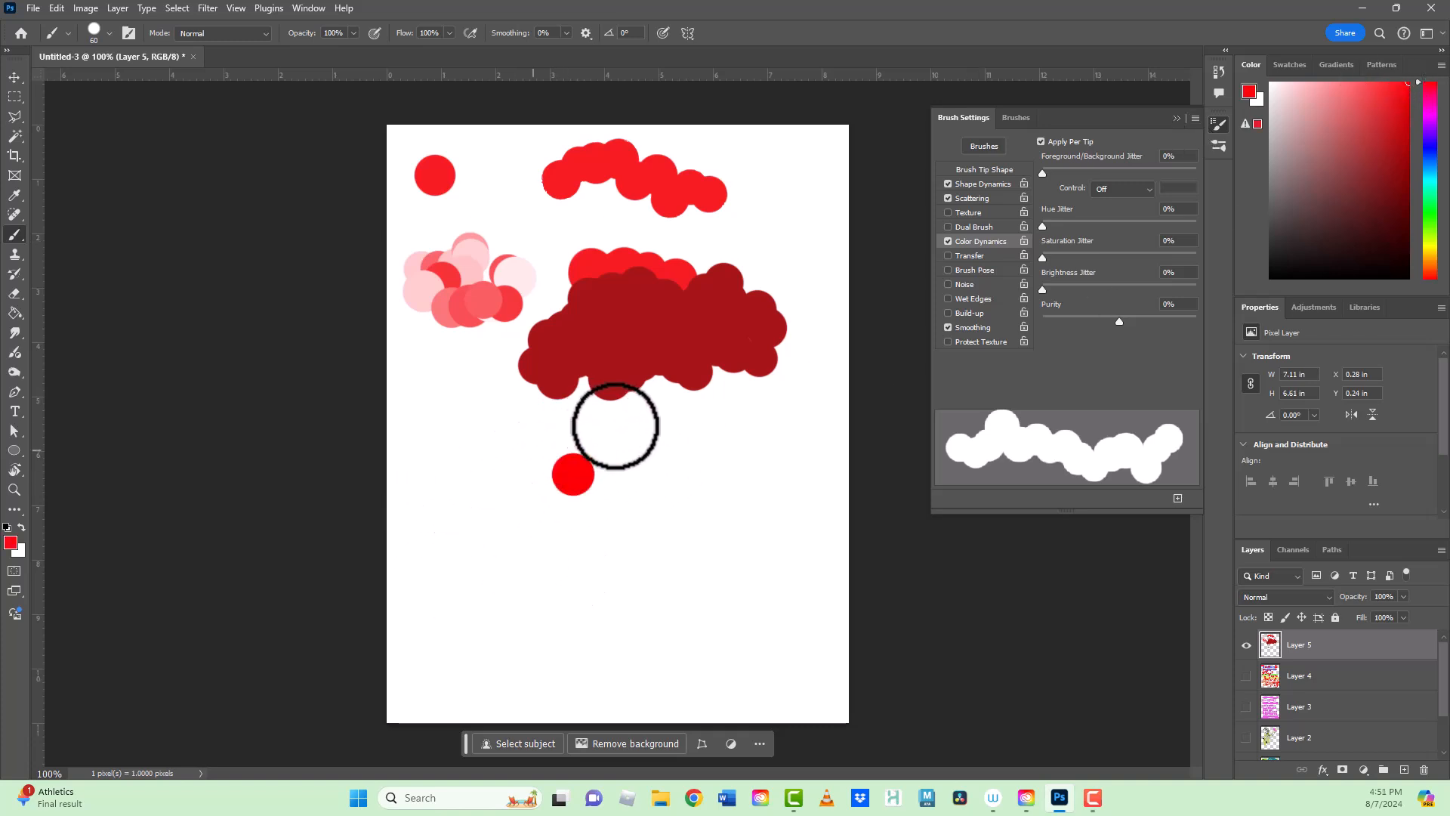
pyautogui.moveTo(616, 423); pyautogui.dragTo(699, 428)
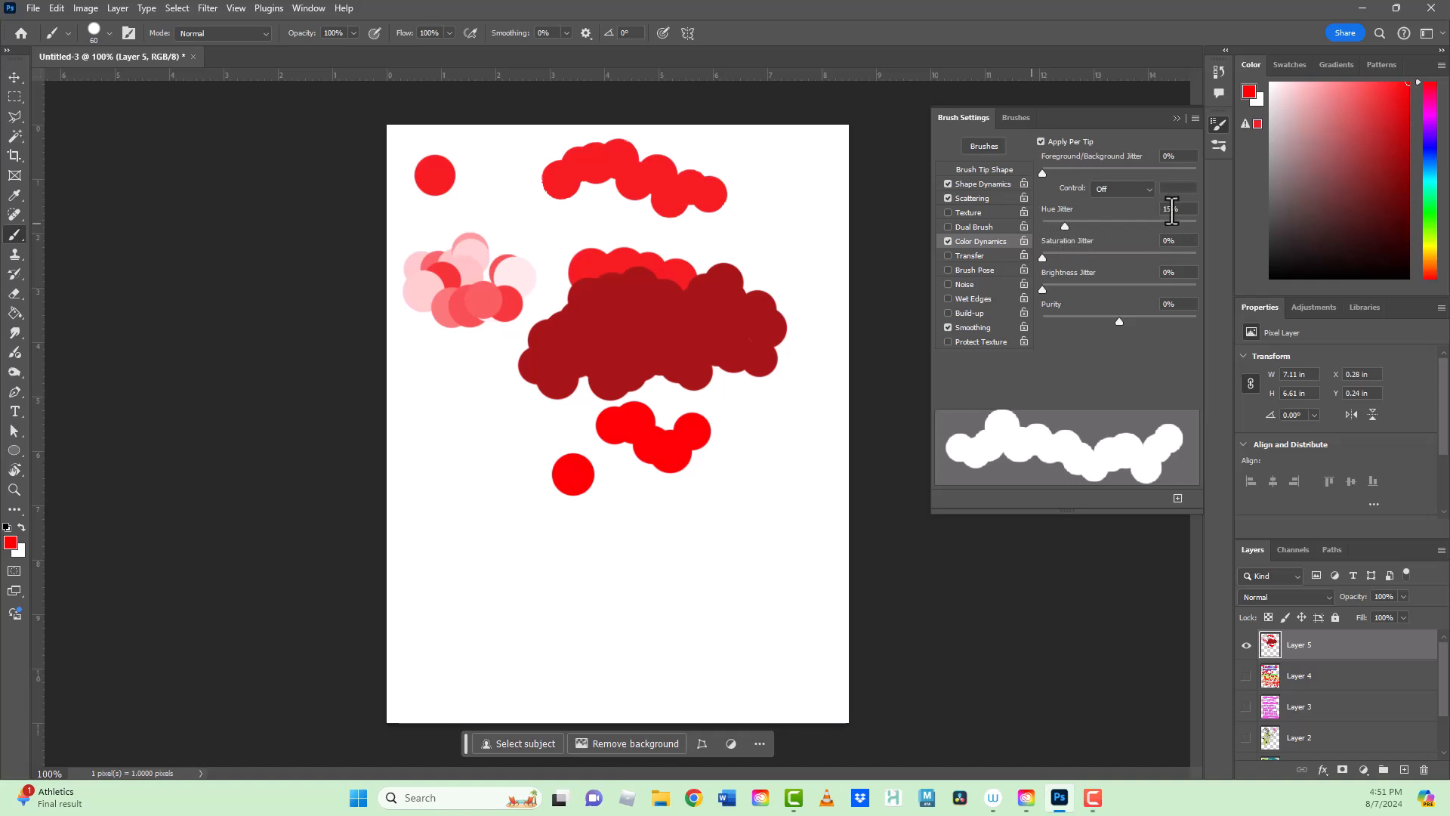
# Set the Hue Jitter to 15% and paint a wide patch of red, orange and pink dots below the dark red shape
pyautogui.moveTo(494, 451)
pyautogui.mouseDown()
pyautogui.moveTo(572, 442)
pyautogui.moveTo(460, 490)
pyautogui.moveTo(611, 475)
pyautogui.moveTo(684, 490)
pyautogui.moveTo(617, 472)
pyautogui.moveTo(627, 458)
pyautogui.moveTo(608, 444)
pyautogui.moveTo(620, 446)
pyautogui.moveTo(552, 447)
pyautogui.moveTo(499, 427)
pyautogui.moveTo(444, 449)
pyautogui.moveTo(525, 490)
pyautogui.moveTo(566, 454)
pyautogui.moveTo(590, 476)
pyautogui.moveTo(545, 505)
pyautogui.moveTo(574, 472)
pyautogui.moveTo(562, 466)
pyautogui.moveTo(636, 509)
pyautogui.moveTo(713, 470)
pyautogui.moveTo(736, 441)
pyautogui.moveTo(730, 478)
pyautogui.moveTo(757, 481)
pyautogui.moveTo(753, 430)
pyautogui.moveTo(657, 491)
pyautogui.moveTo(724, 446)
pyautogui.moveTo(655, 473)
pyautogui.moveTo(700, 500)
pyautogui.moveTo(685, 515)
pyautogui.moveTo(589, 534)
pyautogui.moveTo(643, 502)
pyautogui.moveTo(572, 514)
pyautogui.moveTo(534, 501)
pyautogui.moveTo(557, 481)
pyautogui.moveTo(458, 514)
pyautogui.moveTo(461, 481)
pyautogui.moveTo(558, 503)
pyautogui.moveTo(565, 488)
pyautogui.moveTo(677, 504)
pyautogui.moveTo(745, 490)
pyautogui.moveTo(707, 513)
pyautogui.moveTo(573, 538)
pyautogui.moveTo(516, 523)
pyautogui.moveTo(553, 504)
pyautogui.moveTo(743, 515)
pyautogui.mouseUp()
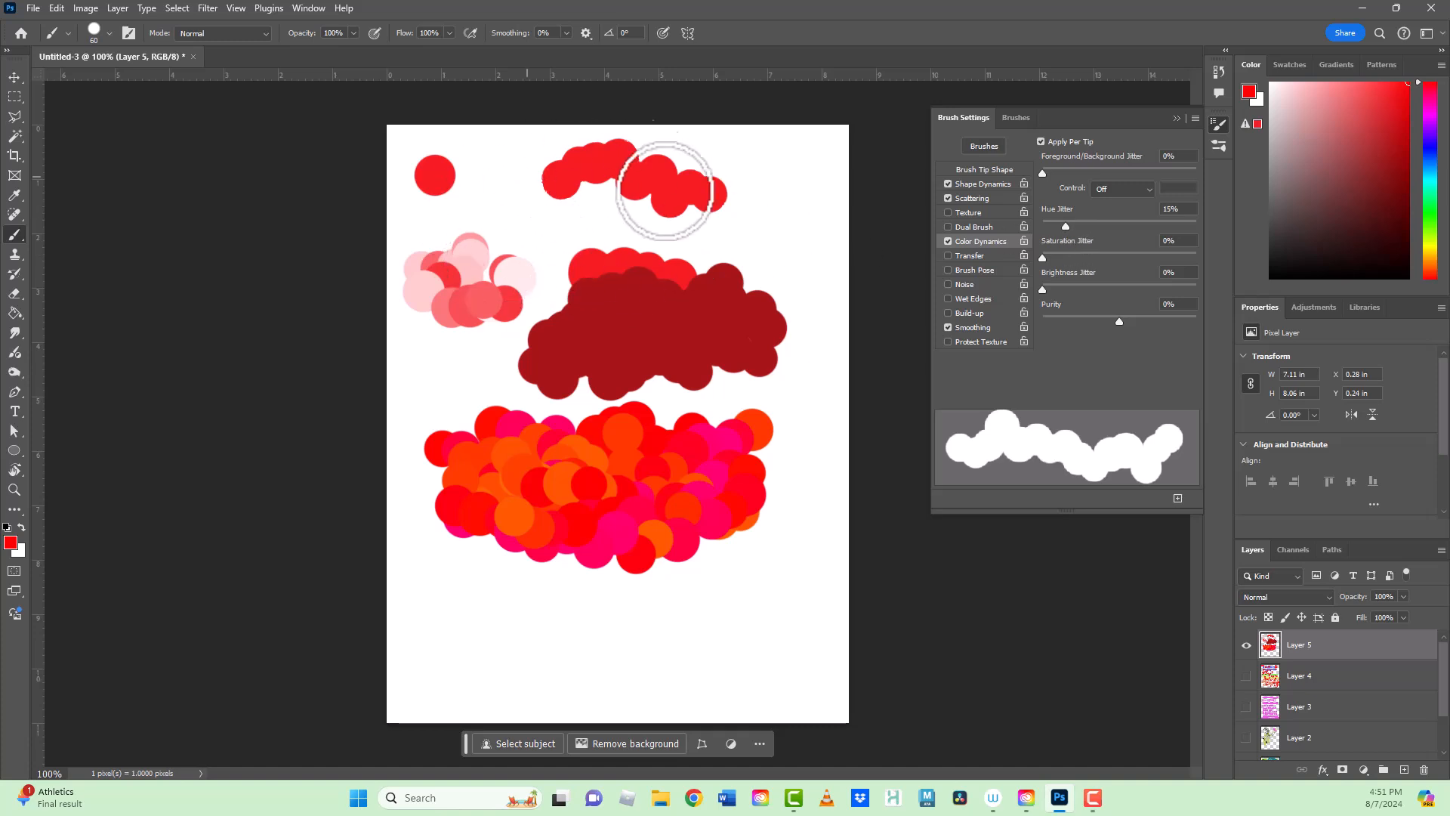
pyautogui.moveTo(597, 276); pyautogui.dragTo(644, 274)
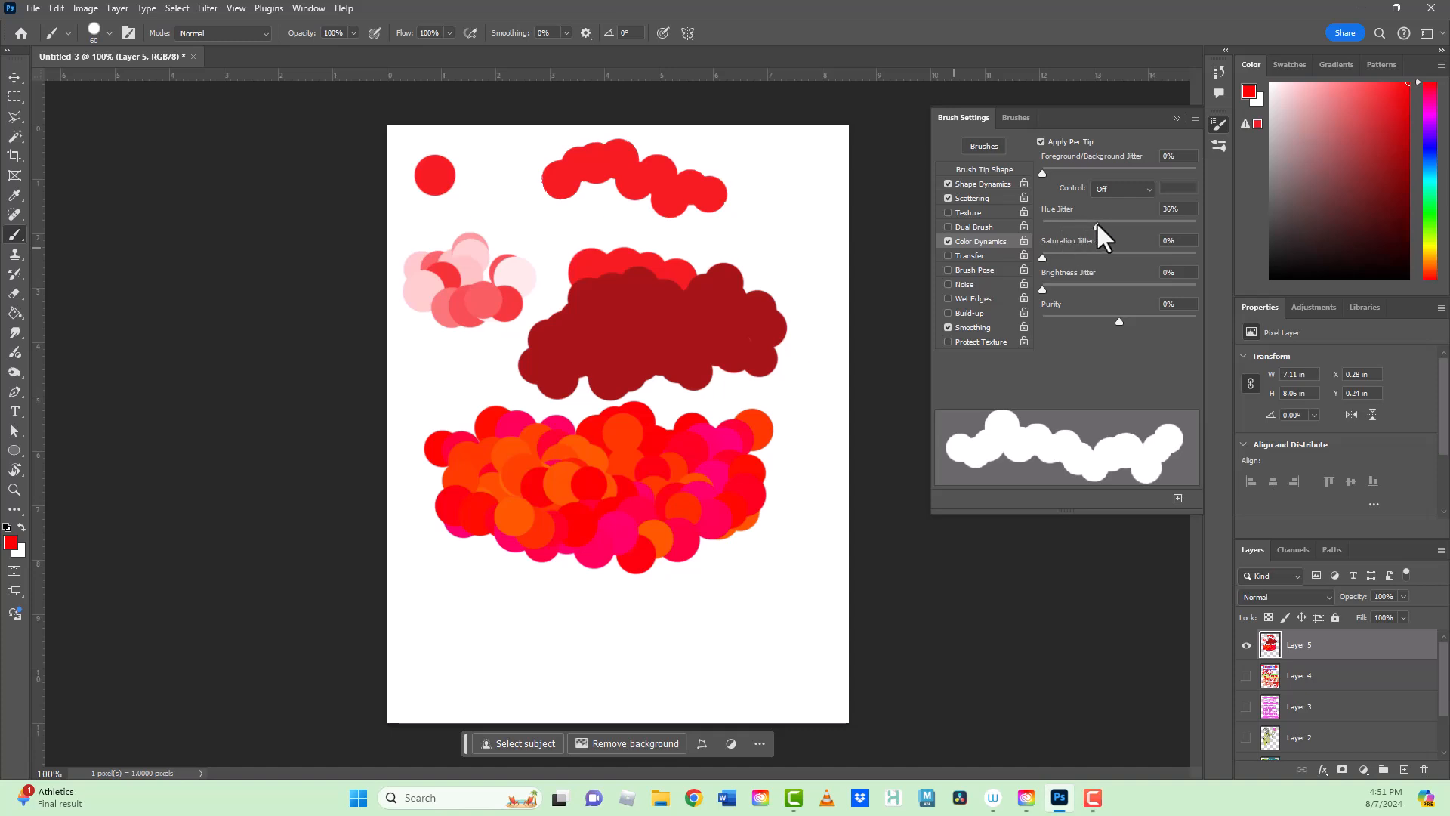
# Set the Hue Jitter to 54% and stamp about ten single coloured dots around the upper half of the page
pyautogui.moveTo(1119, 229); pyautogui.dragTo(1125, 229)
pyautogui.click(731, 224)
pyautogui.click(774, 272)
pyautogui.click(710, 259)
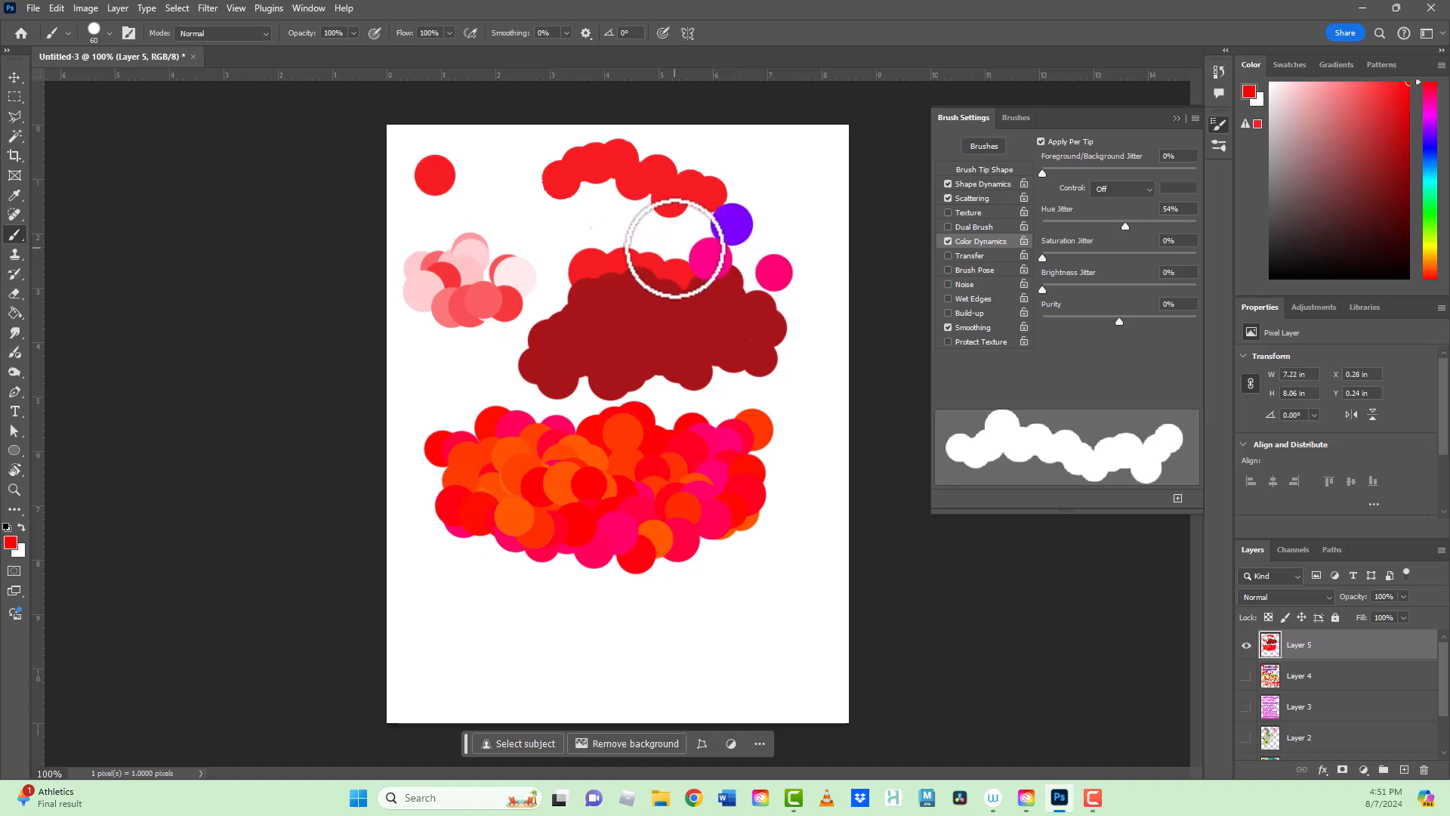
pyautogui.click(685, 245)
pyautogui.click(589, 257)
pyautogui.click(501, 272)
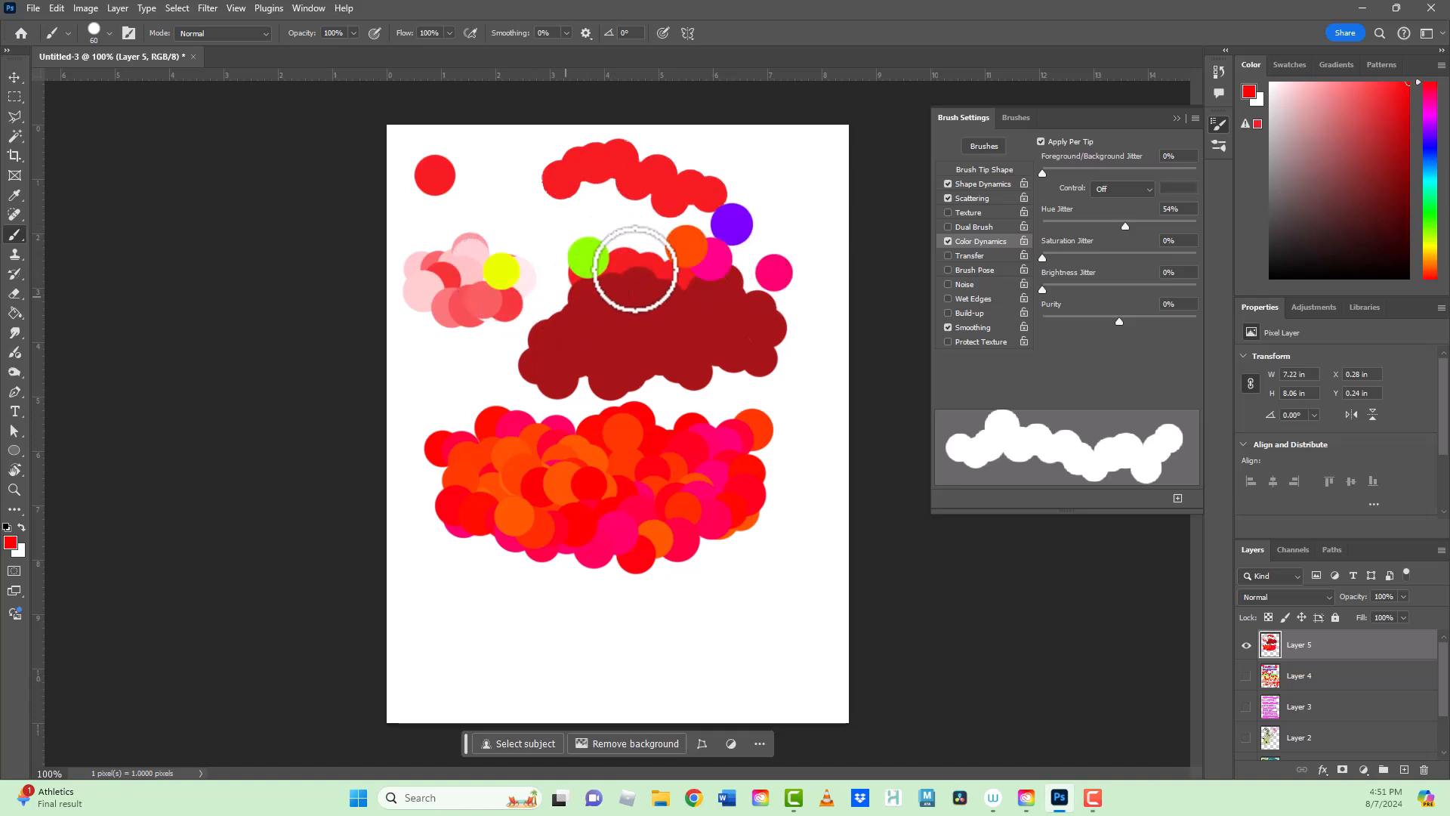
pyautogui.click(530, 245)
pyautogui.click(590, 217)
pyautogui.click(615, 226)
pyautogui.click(664, 215)
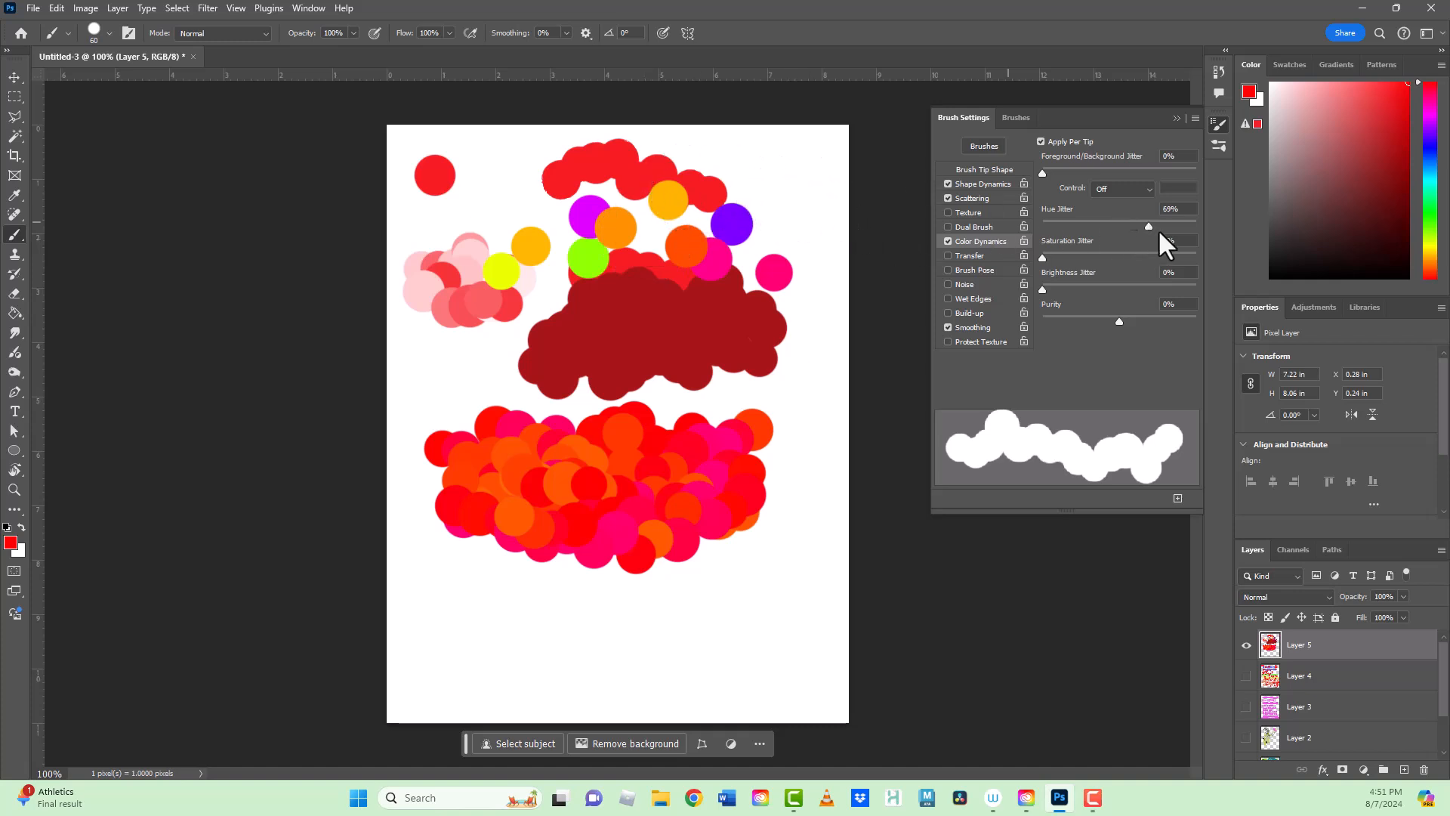
# Paint multicoloured strokes across the page with 100% Hue Jitter, and a red patch in its upper right area with 6% Hue Jitter
pyautogui.moveTo(464, 377); pyautogui.dragTo(709, 605)
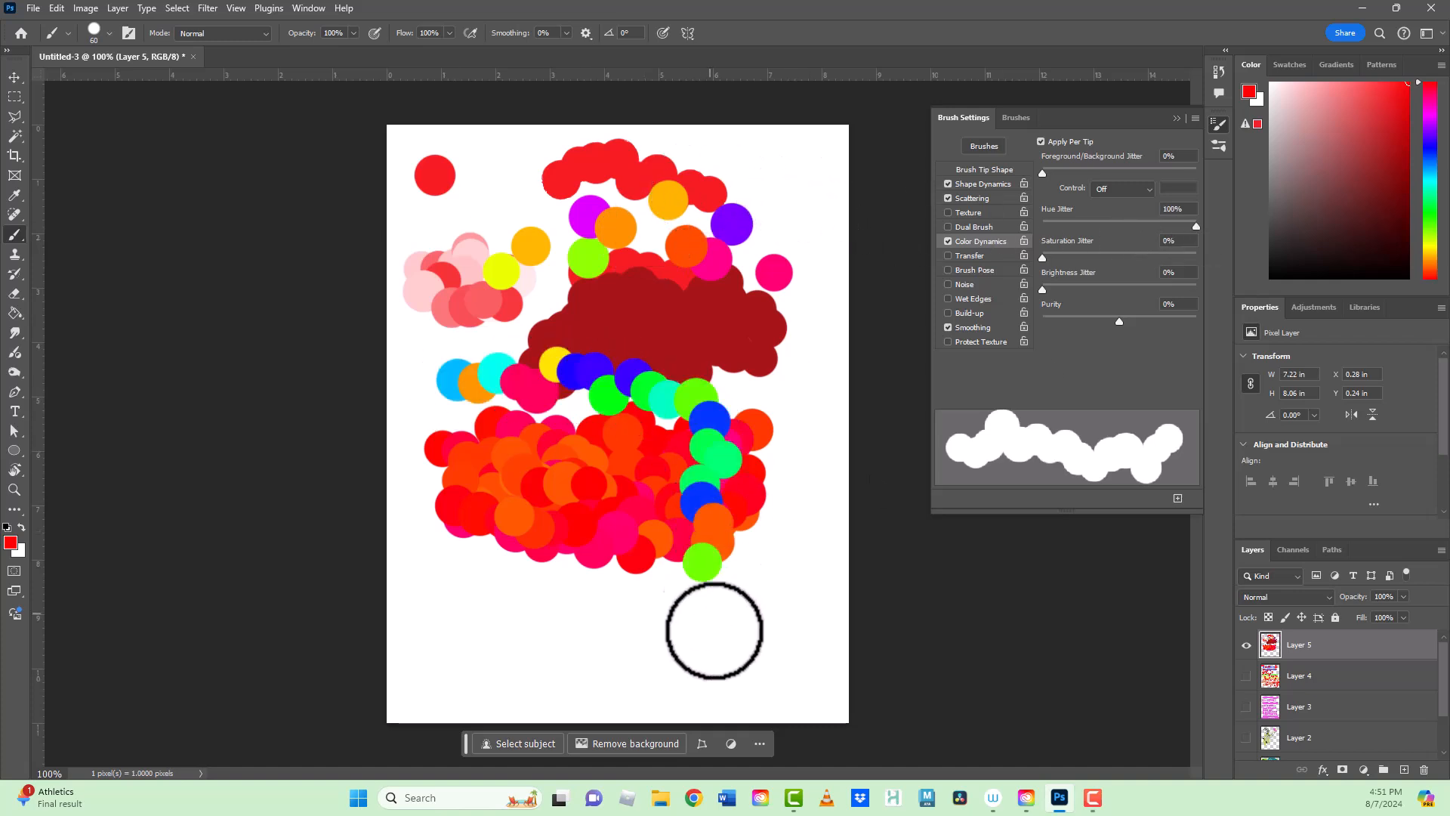
pyautogui.moveTo(511, 596); pyautogui.dragTo(562, 407)
pyautogui.moveTo(670, 238); pyautogui.dragTo(727, 480)
pyautogui.moveTo(494, 309); pyautogui.dragTo(515, 567)
pyautogui.moveTo(615, 550); pyautogui.dragTo(579, 673)
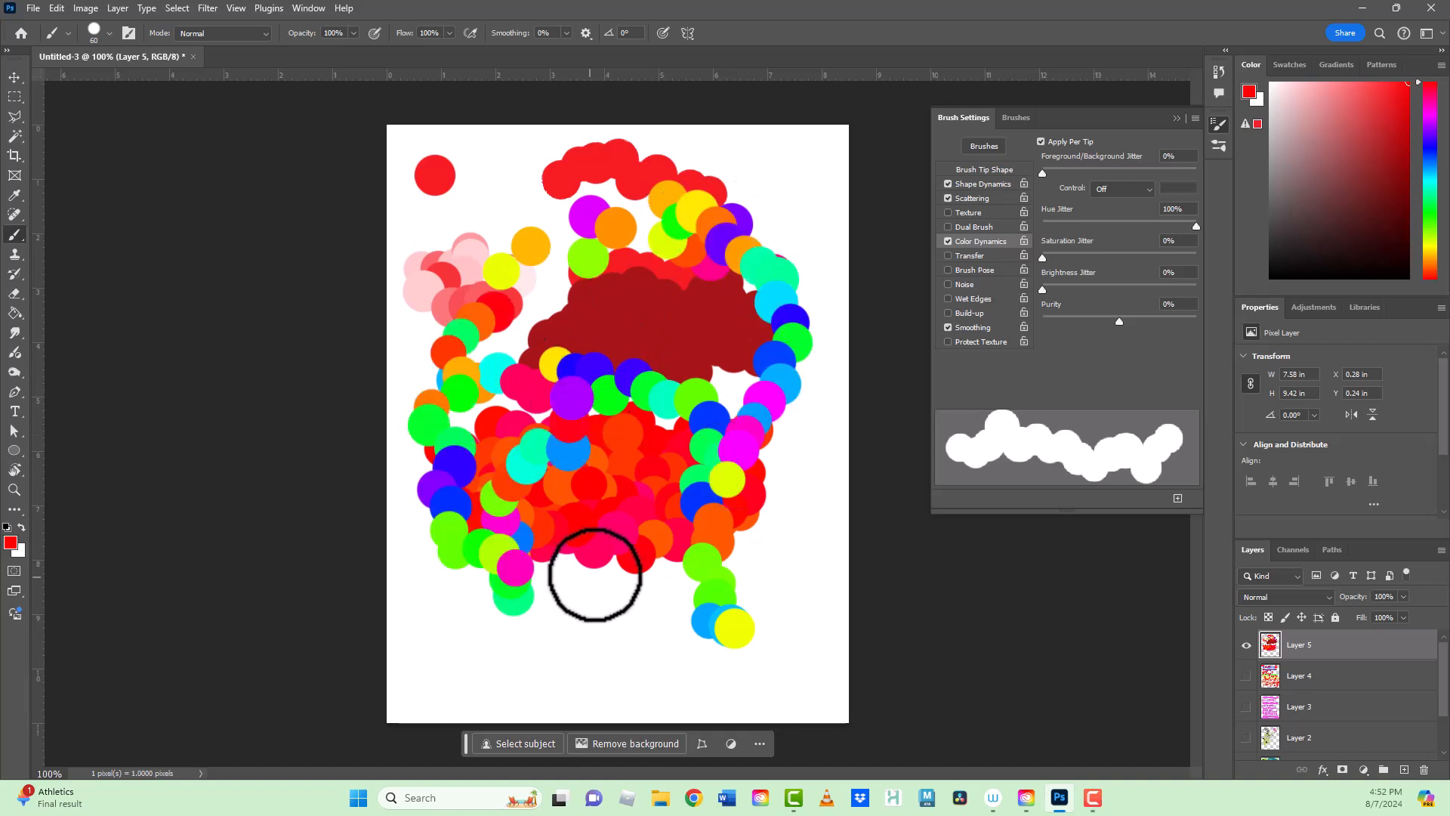
pyautogui.moveTo(474, 663); pyautogui.dragTo(654, 676)
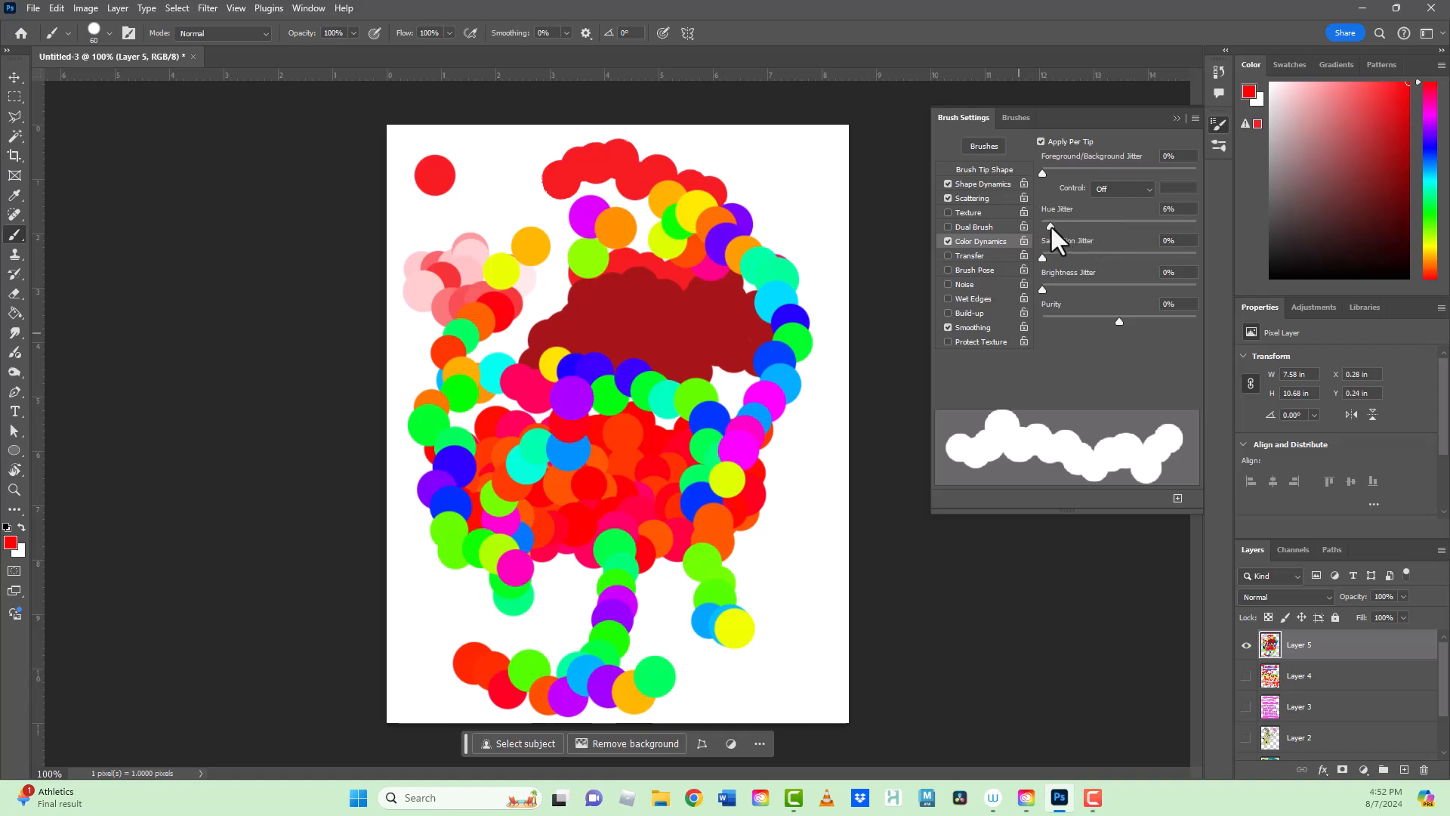
pyautogui.moveTo(754, 162)
pyautogui.mouseDown()
pyautogui.moveTo(778, 180)
pyautogui.moveTo(782, 196)
pyautogui.moveTo(742, 206)
pyautogui.moveTo(734, 155)
pyautogui.moveTo(737, 229)
pyautogui.moveTo(805, 228)
pyautogui.moveTo(718, 230)
pyautogui.moveTo(691, 197)
pyautogui.moveTo(648, 213)
pyautogui.moveTo(682, 172)
pyautogui.moveTo(650, 213)
pyautogui.moveTo(623, 201)
pyautogui.moveTo(676, 272)
pyautogui.moveTo(750, 208)
pyautogui.mouseUp()
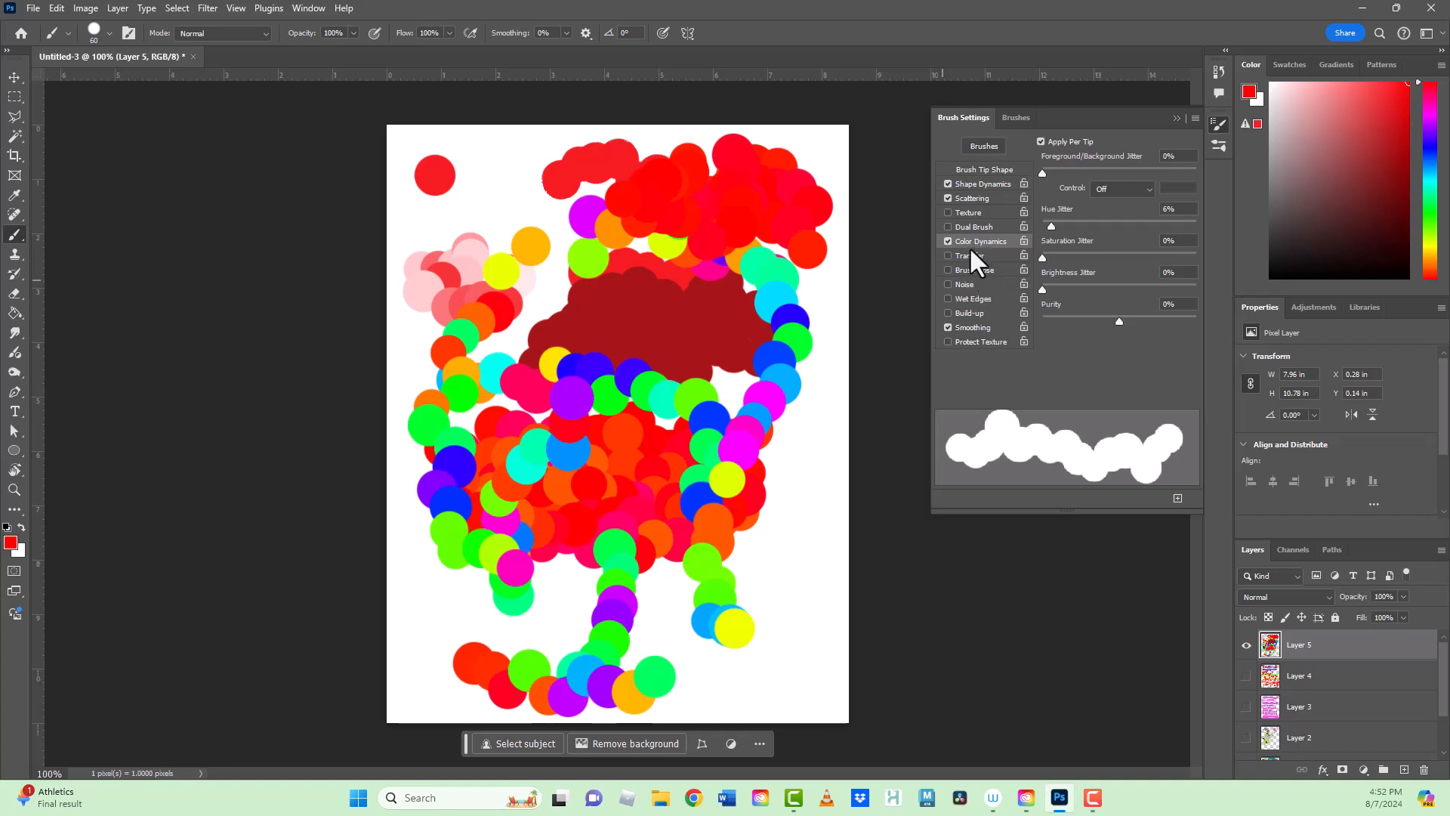
# Hide Layer 5 and add a new layer above it
pyautogui.click(1246, 645)
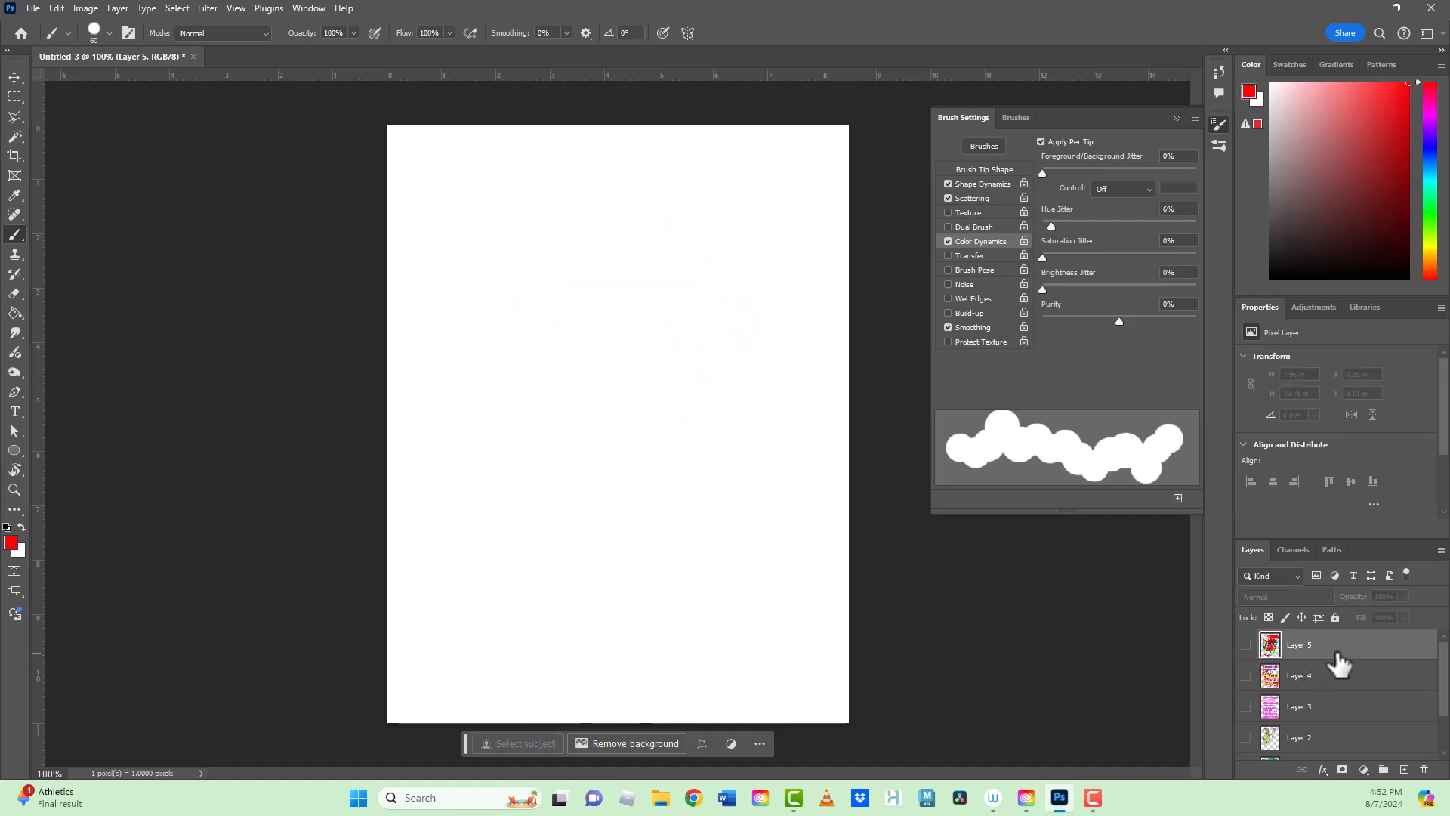
pyautogui.scroll(-2, 1294, 705)
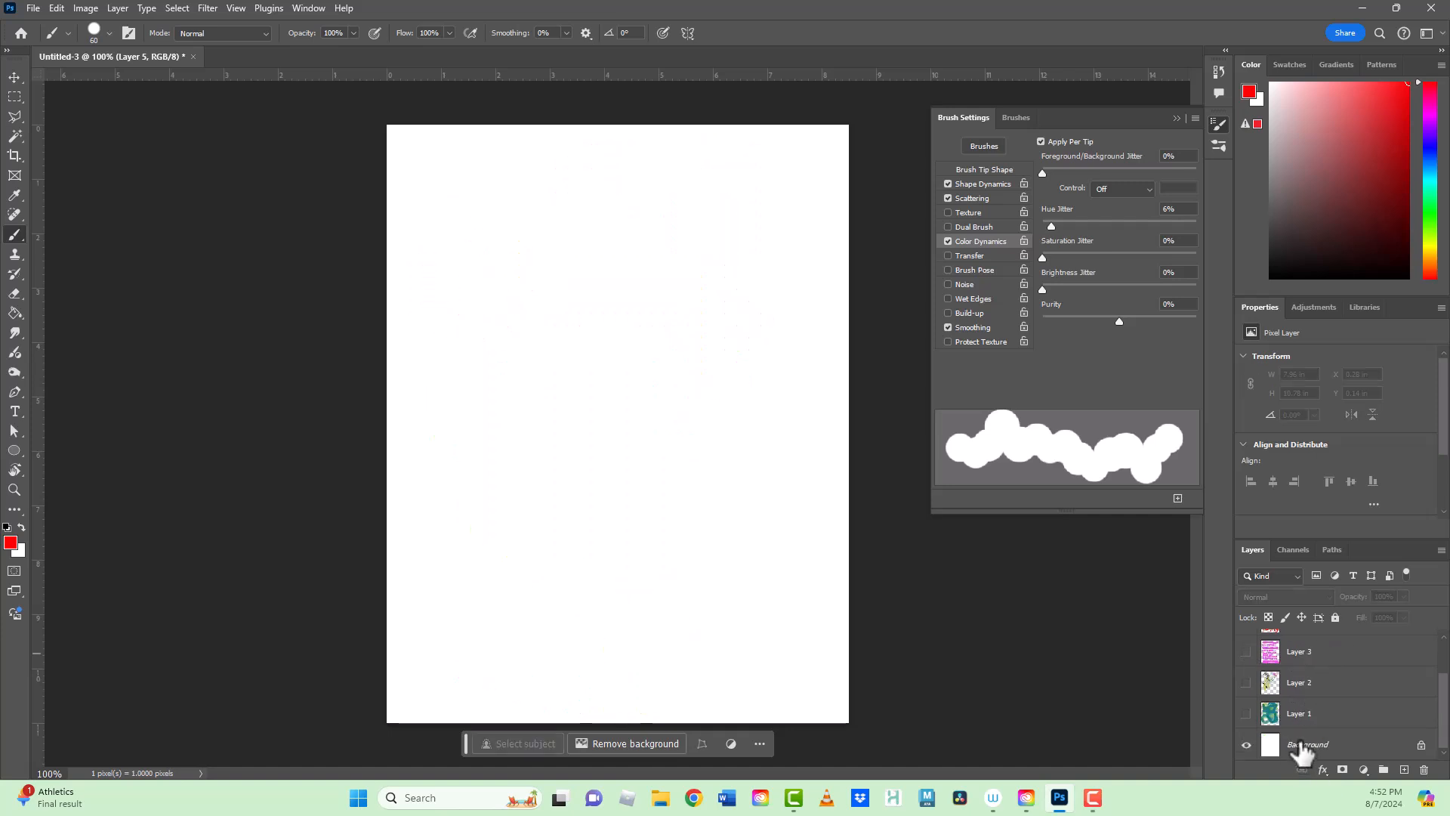
pyautogui.click(1405, 770)
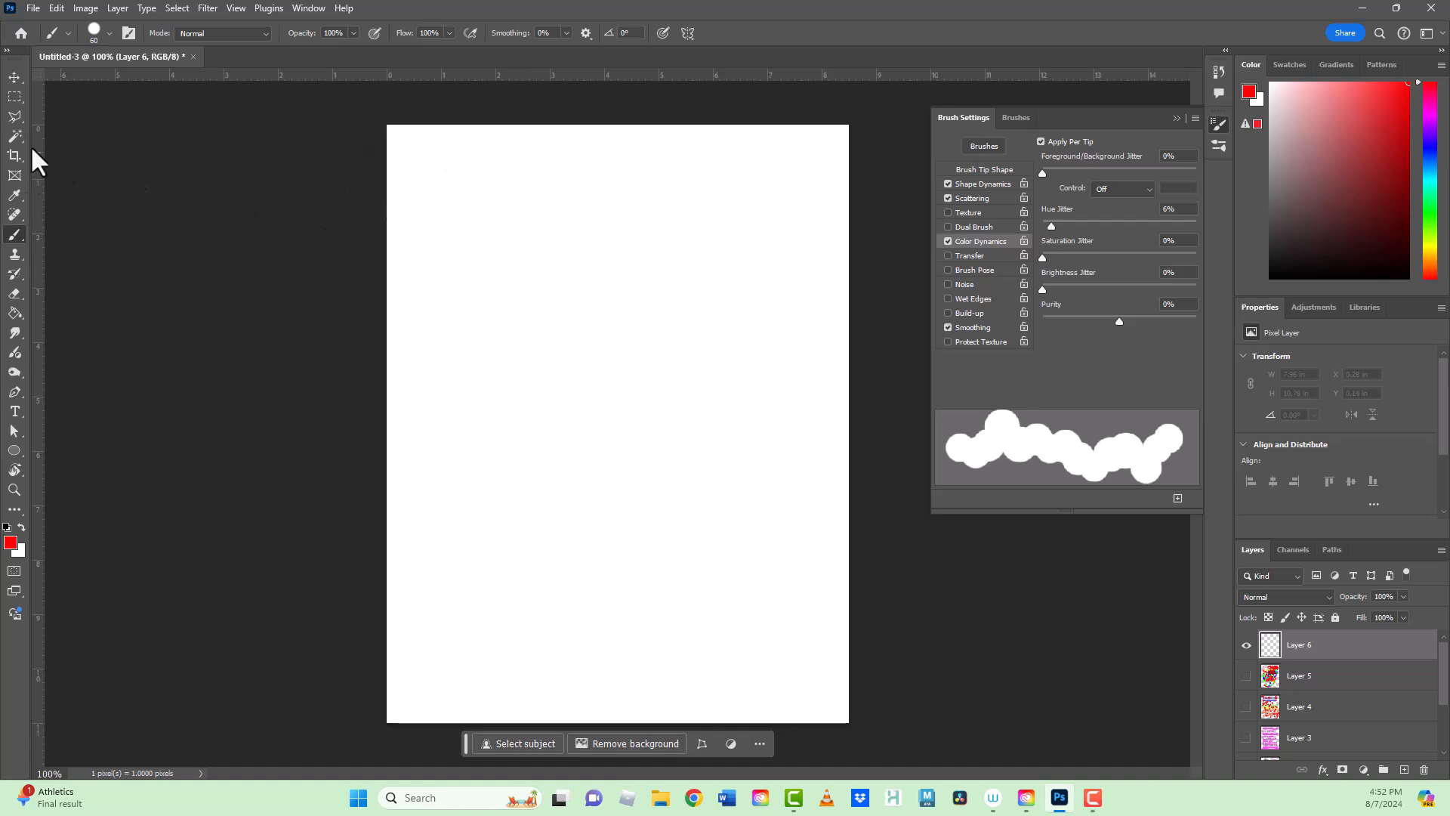
# Choose the Kyle's Drawing Box - Happy HB brush, paint a small red dot at 10 px and a wavy red stroke at 50 px
pyautogui.click(108, 34)
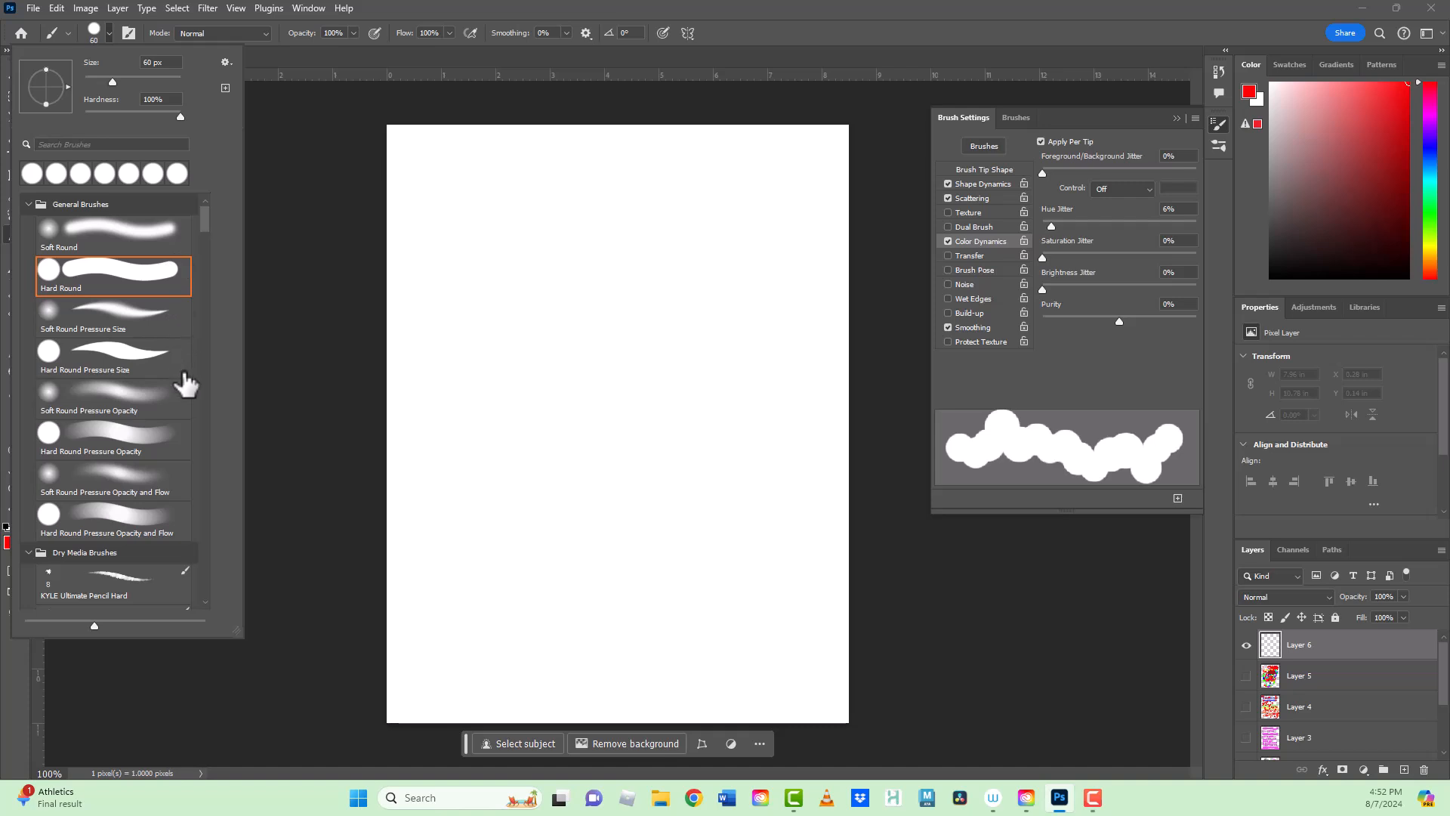
pyautogui.scroll(-2, 177, 391)
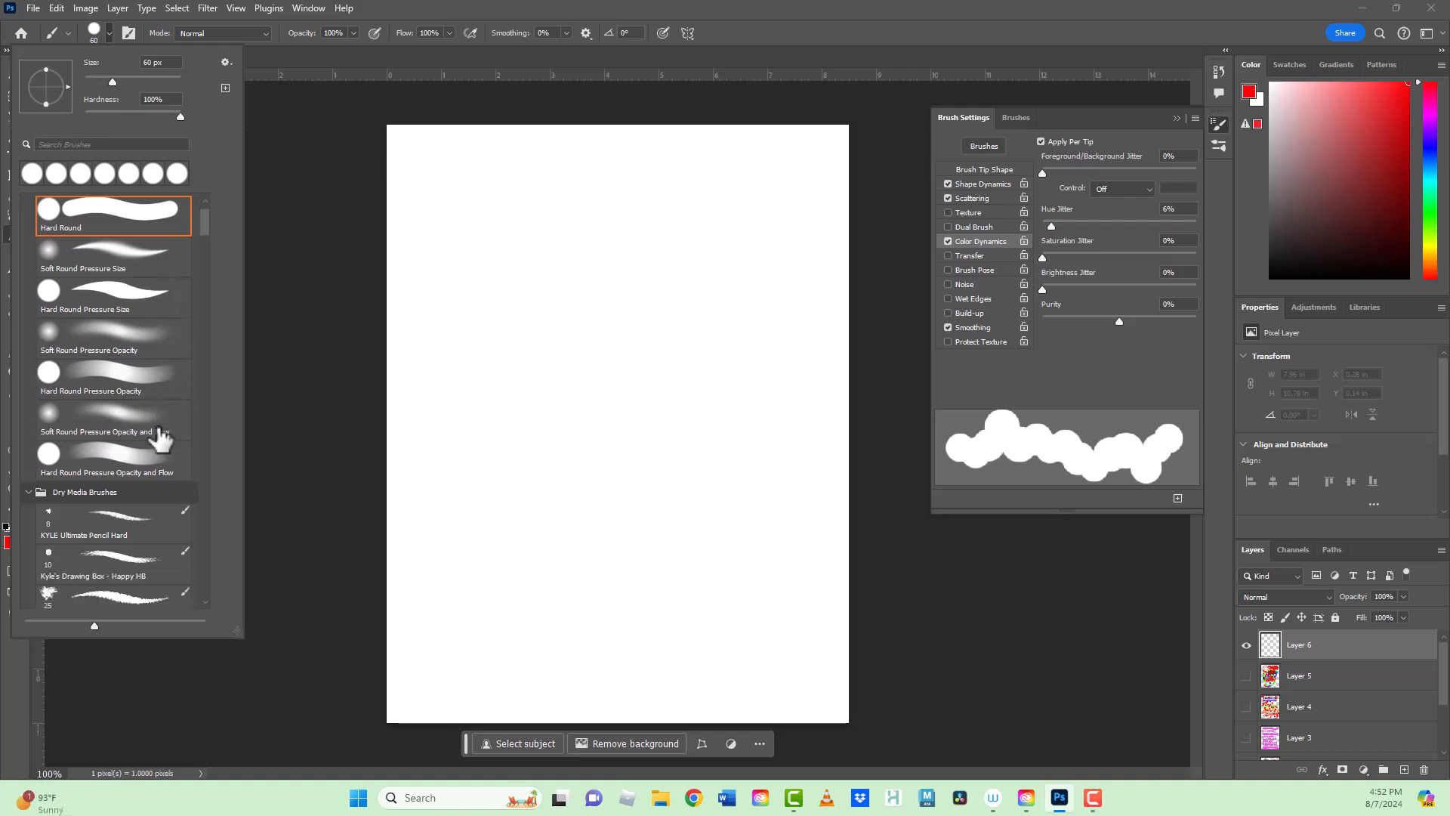
pyautogui.scroll(-1, 158, 438)
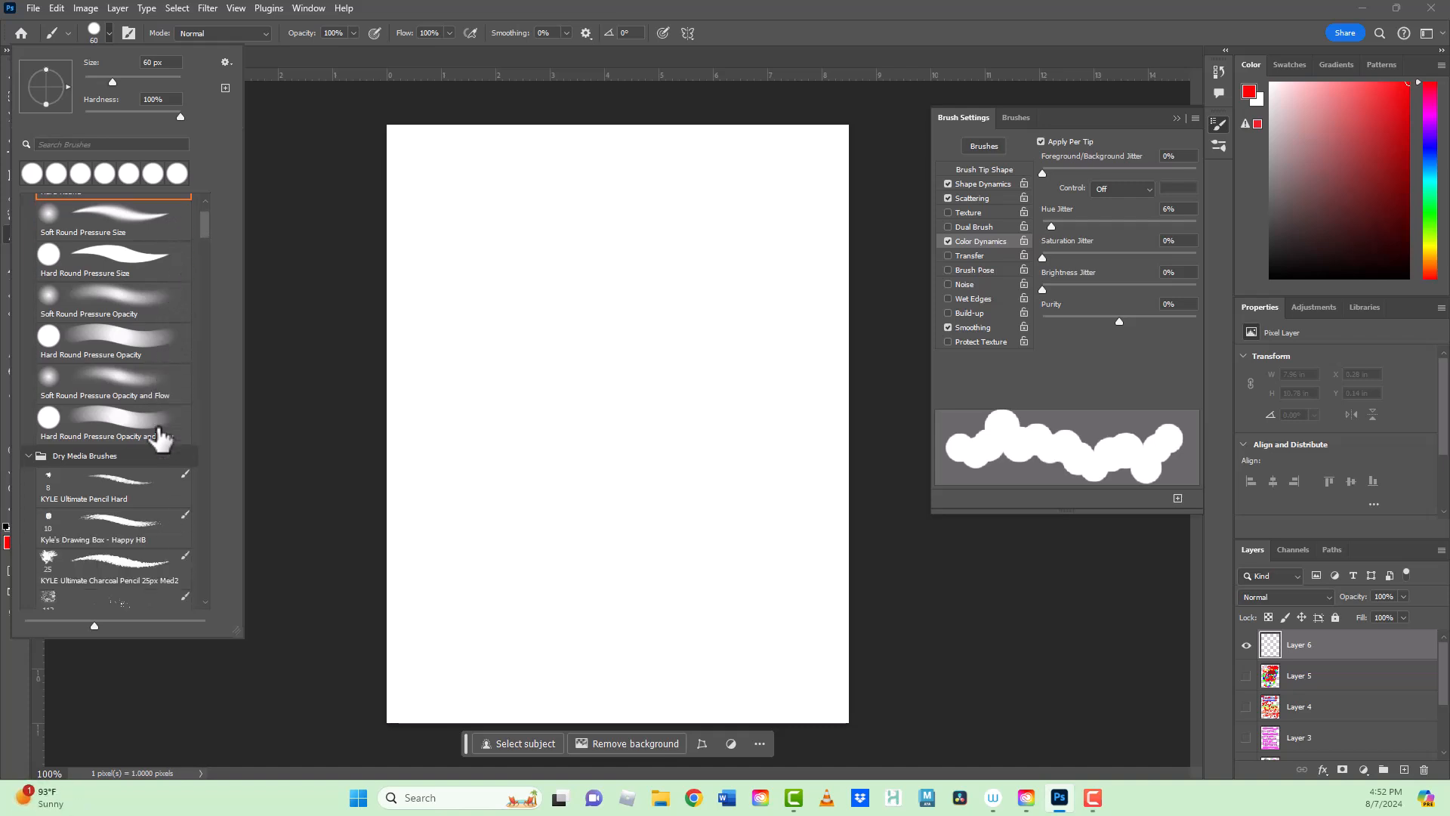
pyautogui.click(123, 527)
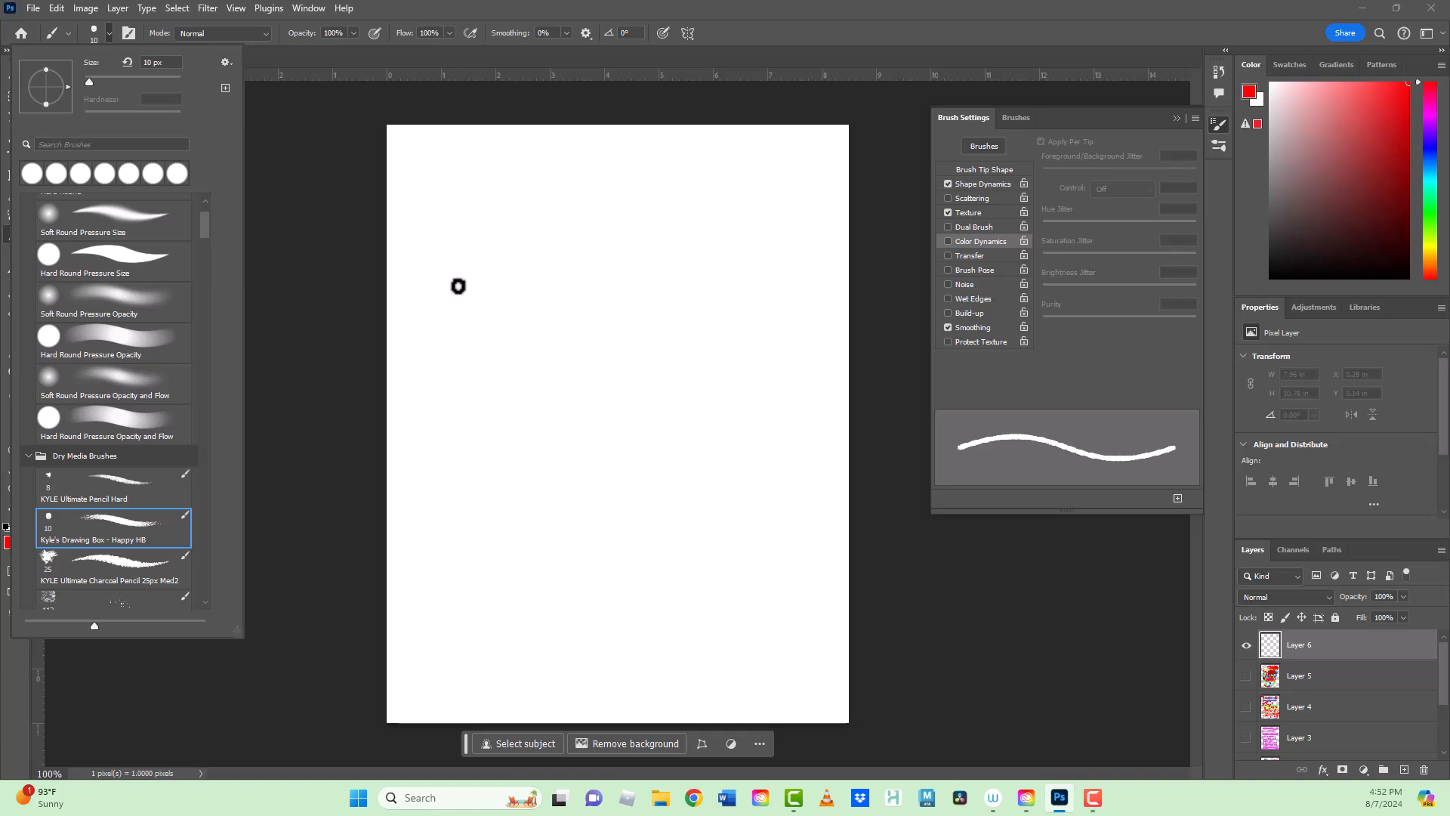
pyautogui.press('Return')
pyautogui.moveTo(465, 254)
pyautogui.mouseDown()
pyautogui.moveTo(495, 226)
pyautogui.moveTo(514, 249)
pyautogui.moveTo(483, 272)
pyautogui.moveTo(463, 254)
pyautogui.mouseUp()
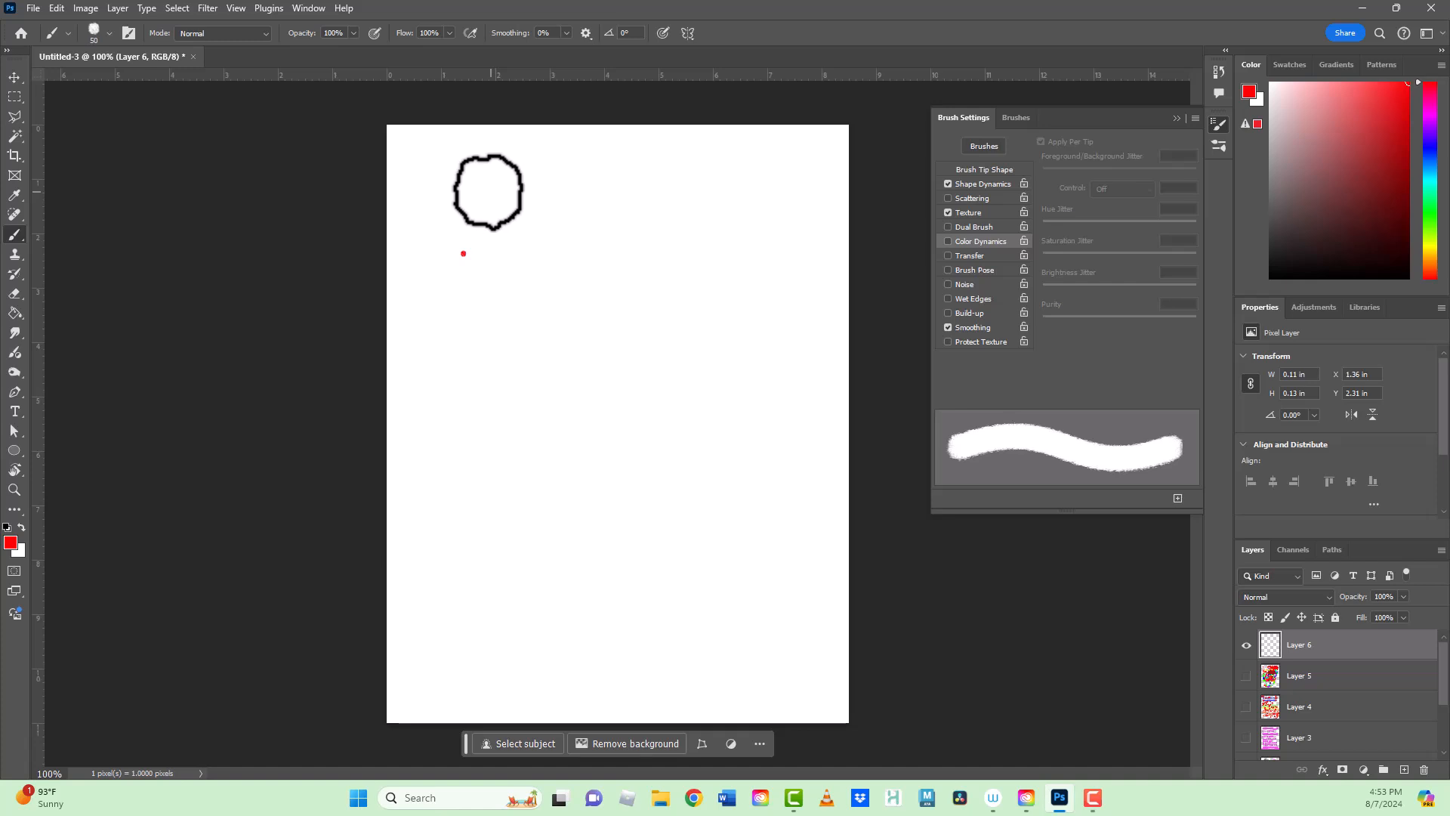
pyautogui.moveTo(489, 191); pyautogui.dragTo(734, 201)
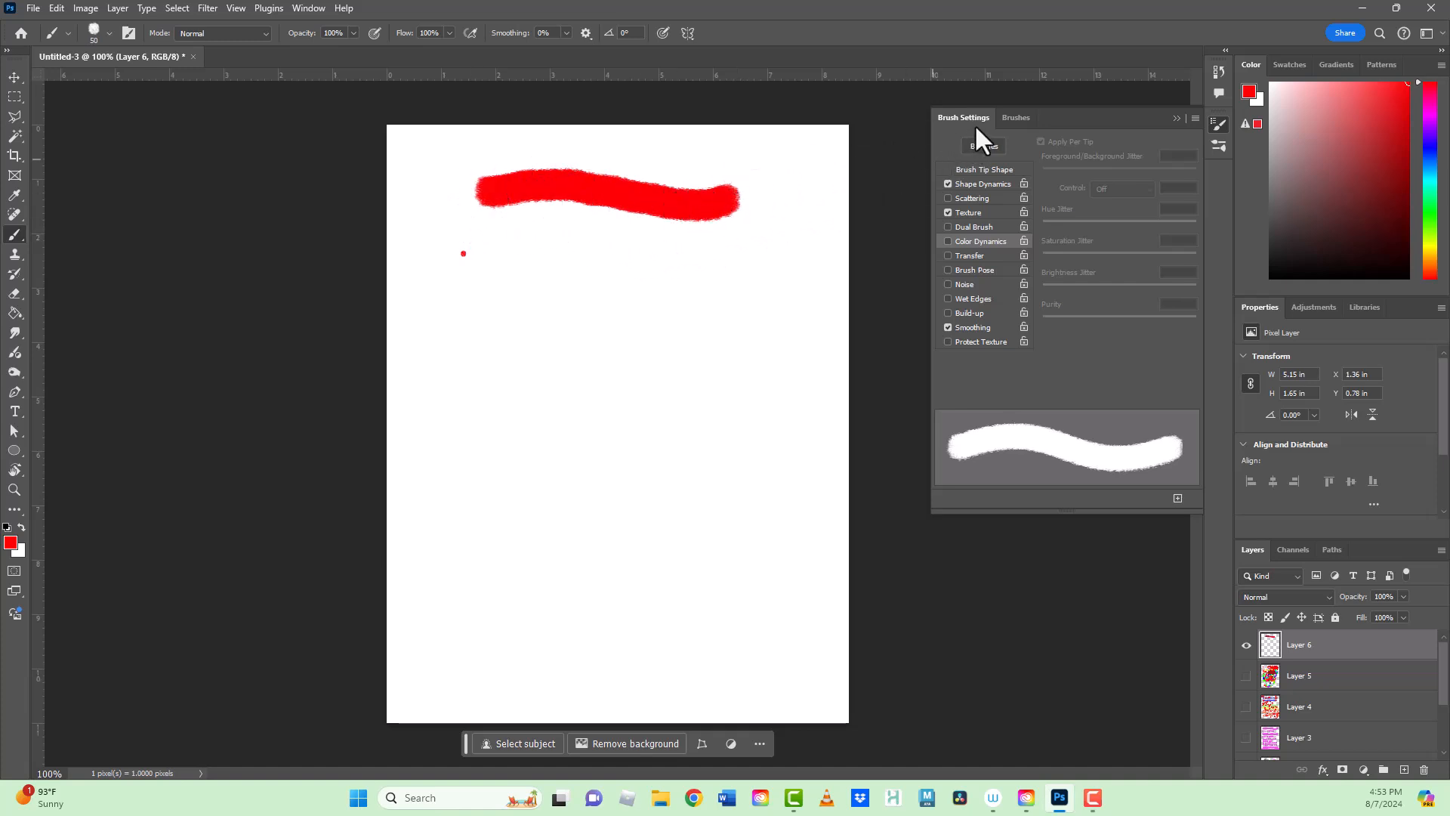
# Check the brush's Shape Dynamics and Texture settings, and paint a second red stroke plus a light pink one overlapping the first
pyautogui.click(986, 183)
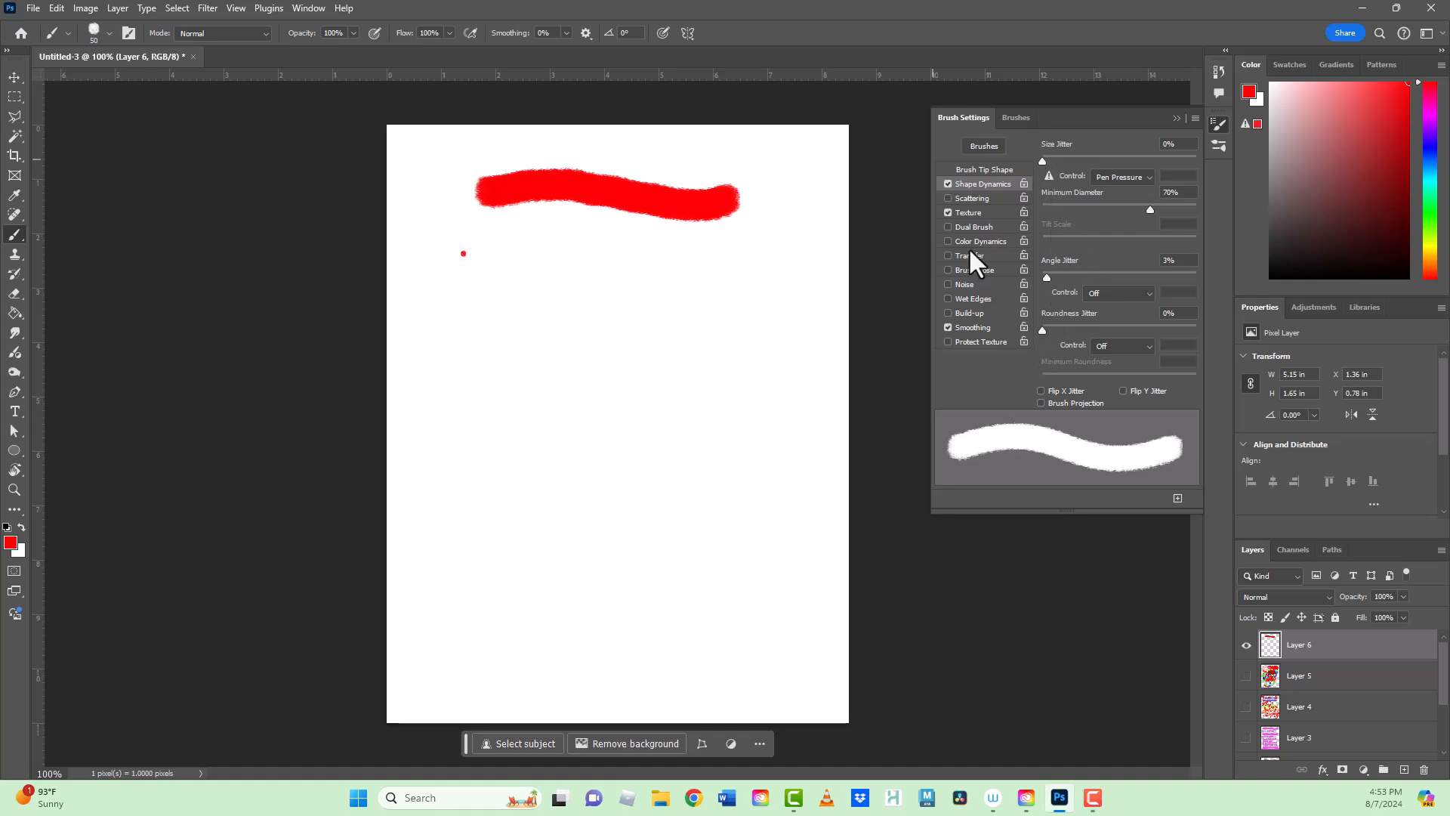
pyautogui.click(960, 212)
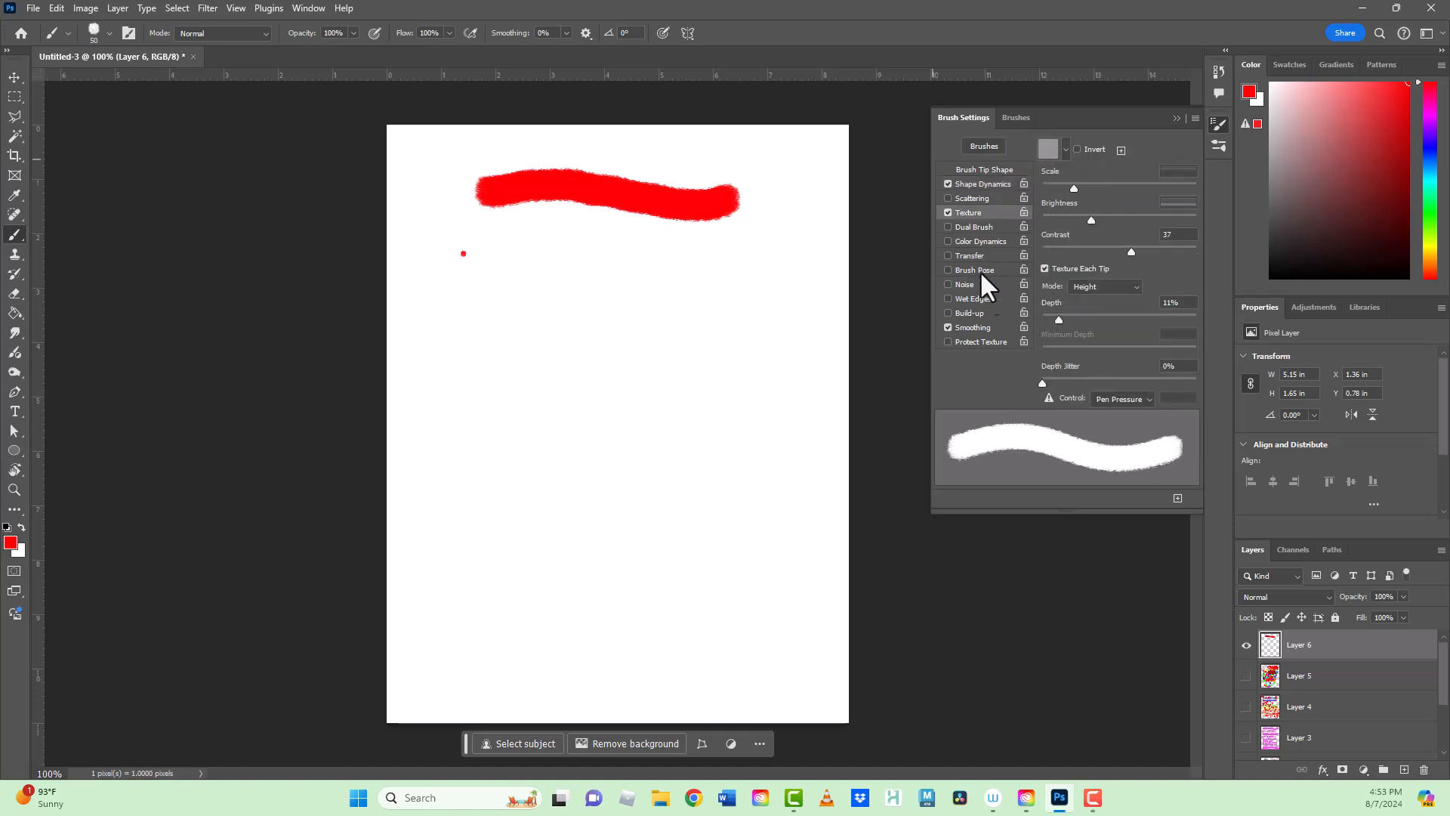
pyautogui.moveTo(524, 253)
pyautogui.mouseDown()
pyautogui.moveTo(677, 276)
pyautogui.moveTo(716, 264)
pyautogui.mouseUp()
pyautogui.click(1312, 96)
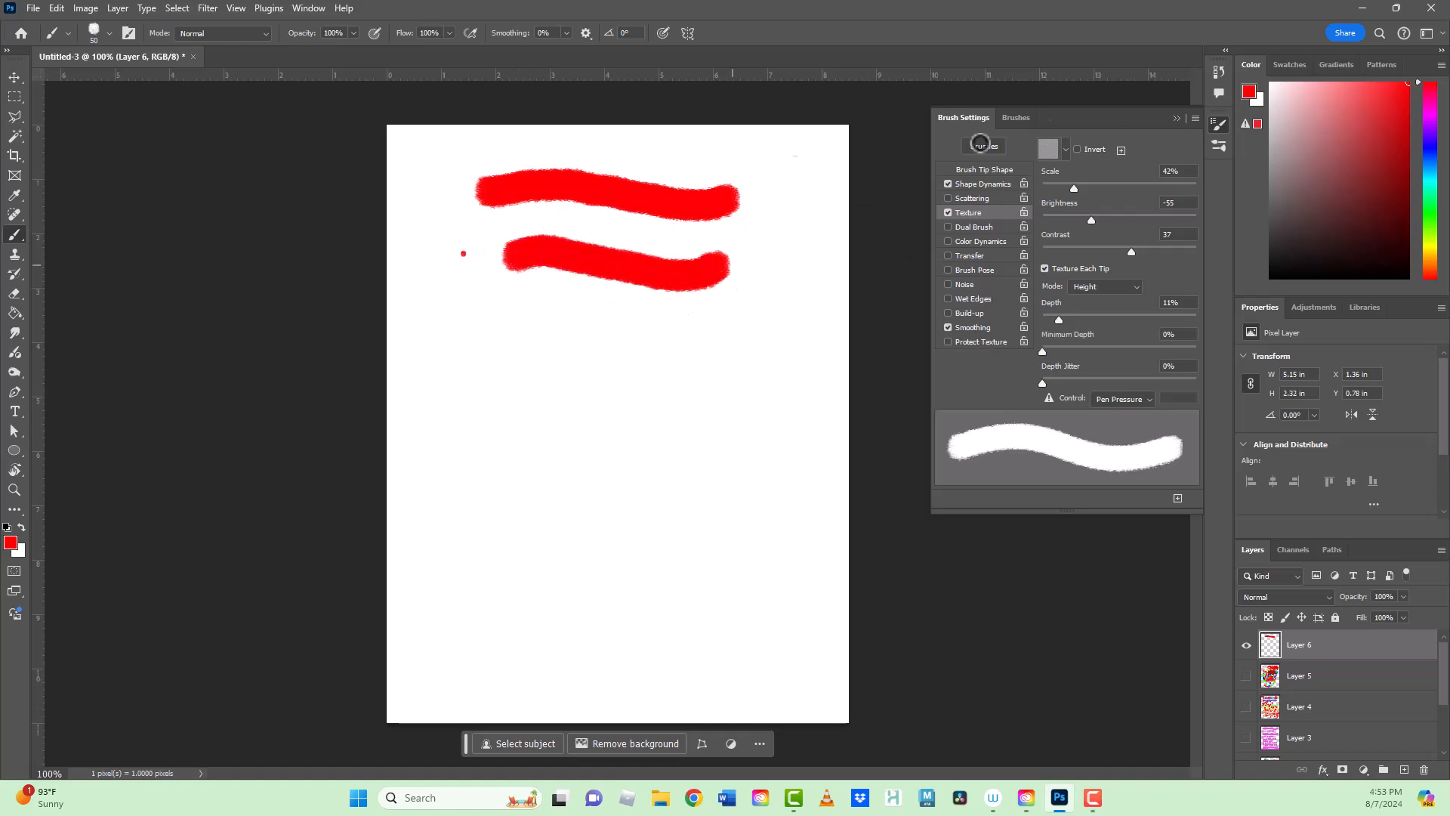
pyautogui.moveTo(502, 214)
pyautogui.mouseDown()
pyautogui.moveTo(508, 199)
pyautogui.moveTo(718, 207)
pyautogui.mouseUp()
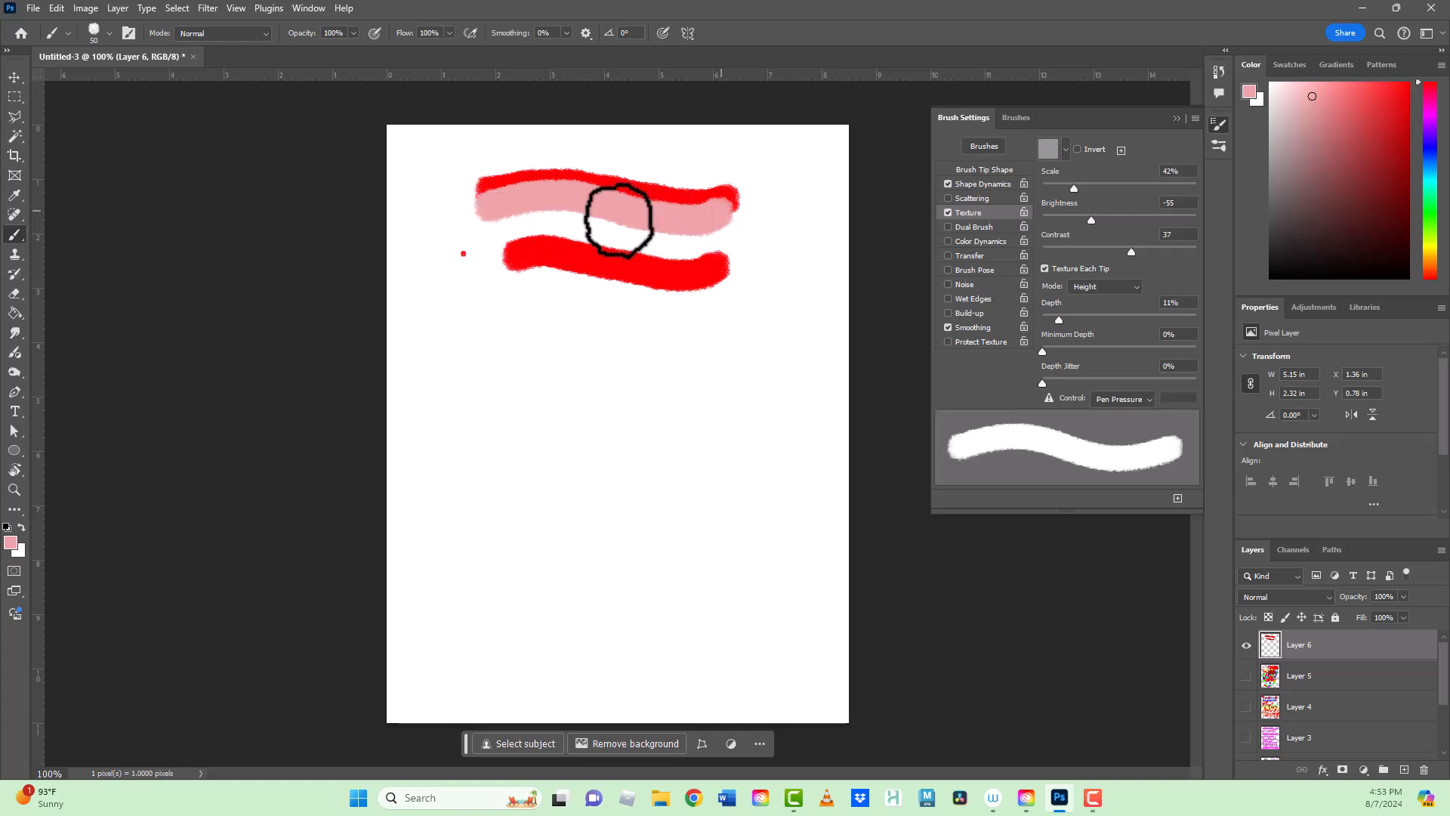
# Choose the 112 px KYLE Bonus Chunky Charcoal brush, paint a light pink patch with overlapping strokes, and display its Shape Dynamics settings
pyautogui.click(108, 33)
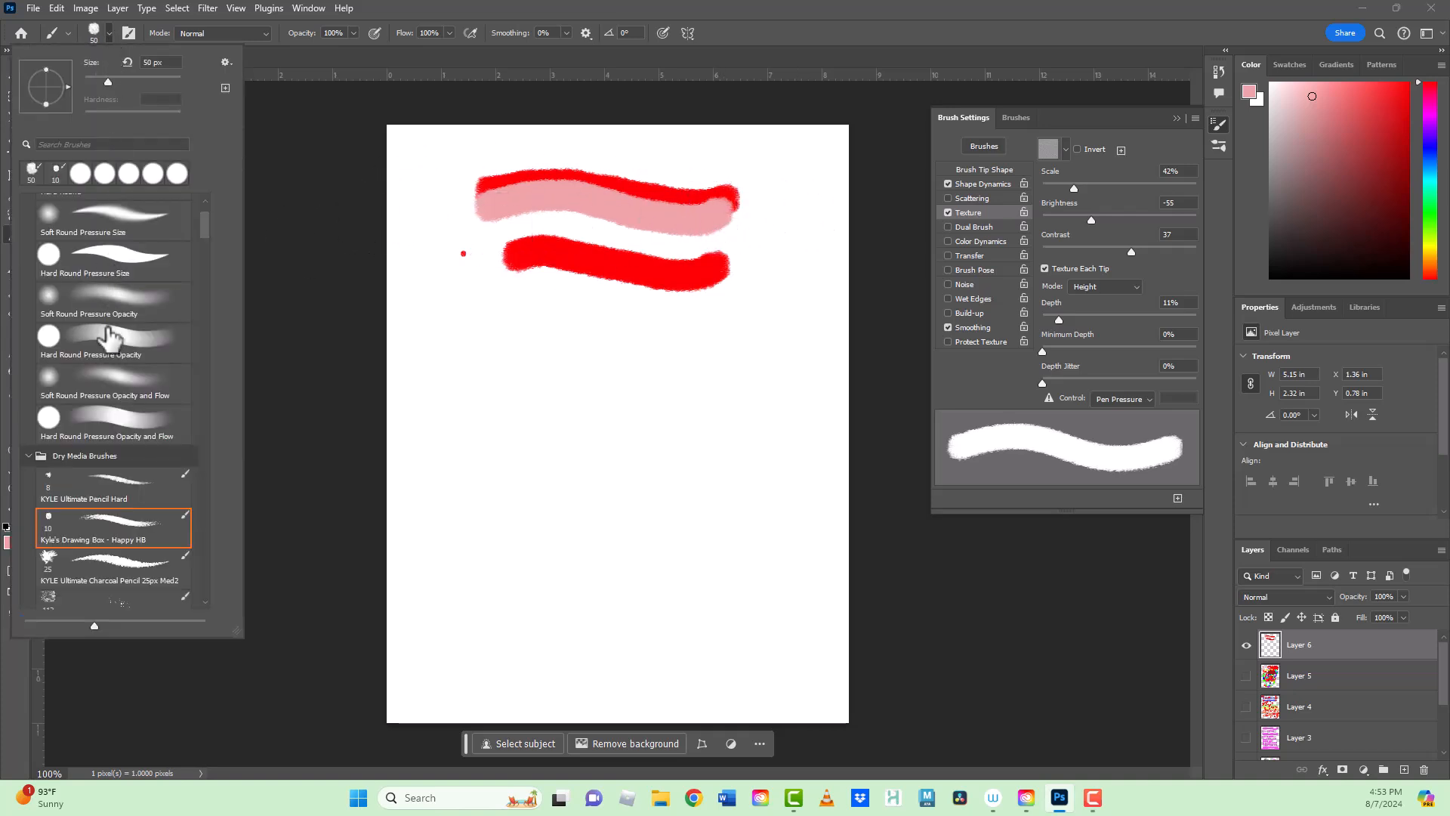
pyautogui.scroll(-1, 136, 508)
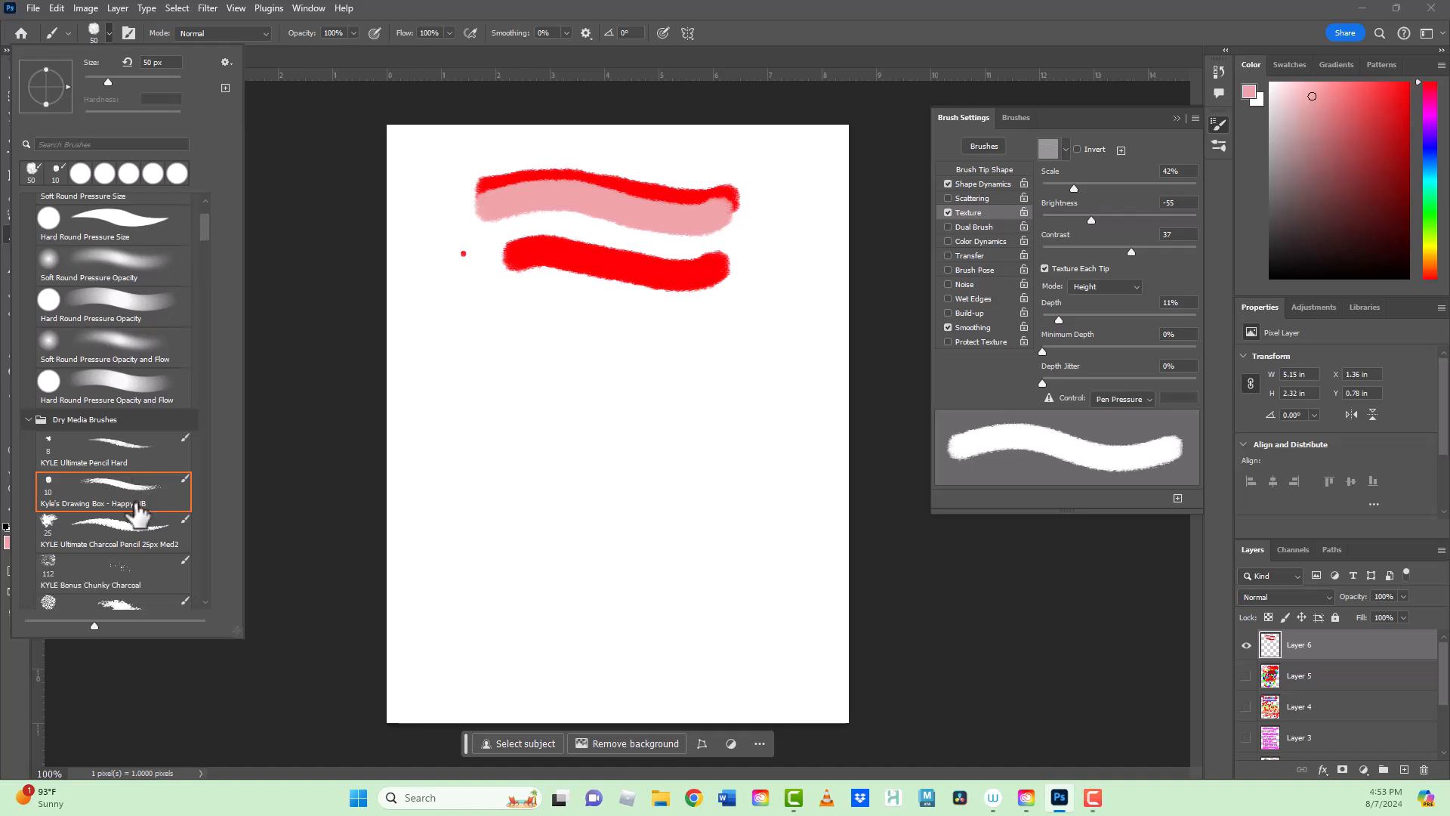
pyautogui.click(129, 574)
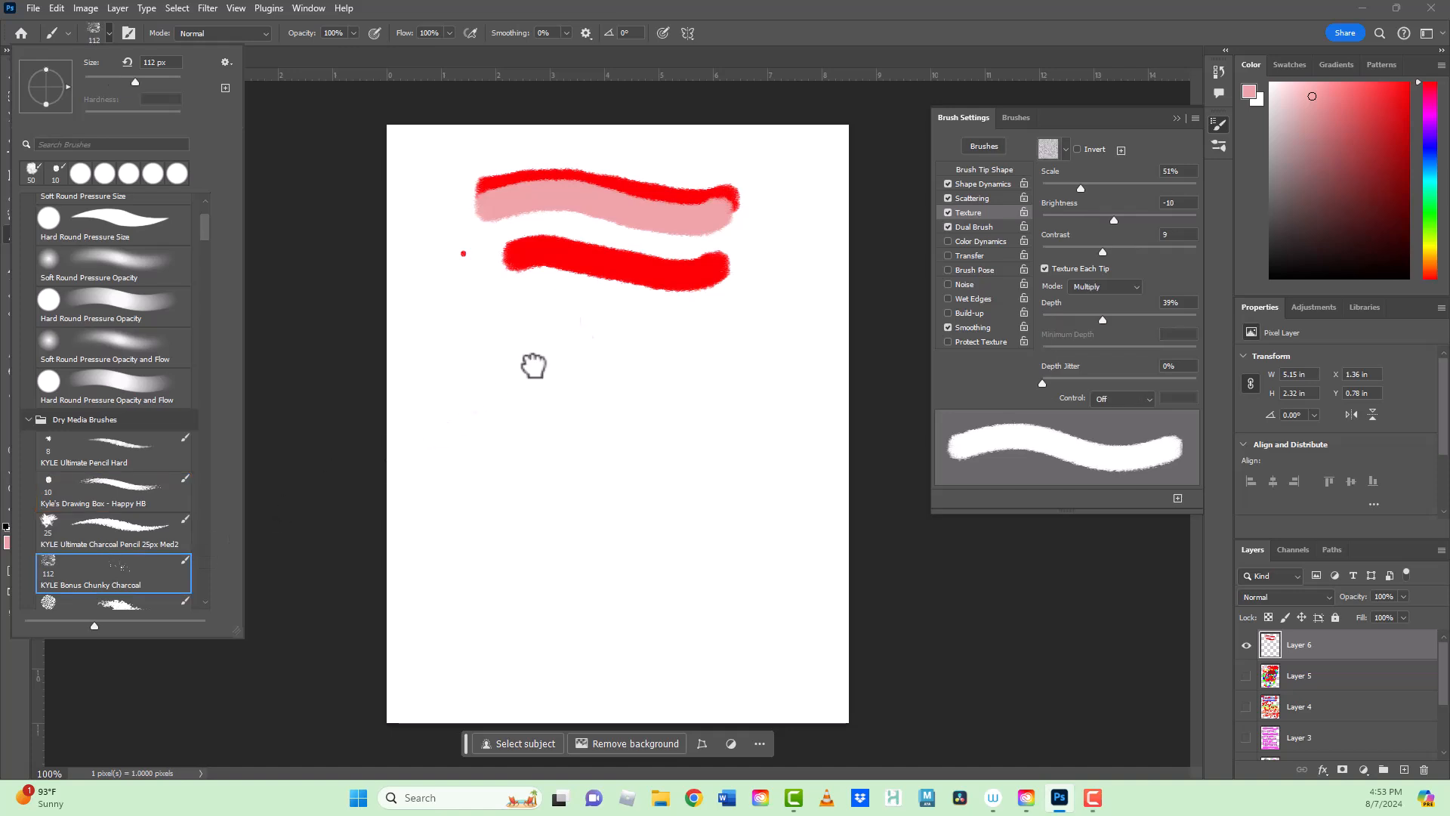
pyautogui.moveTo(485, 371)
pyautogui.mouseDown()
pyautogui.moveTo(521, 361)
pyautogui.moveTo(642, 382)
pyautogui.mouseUp()
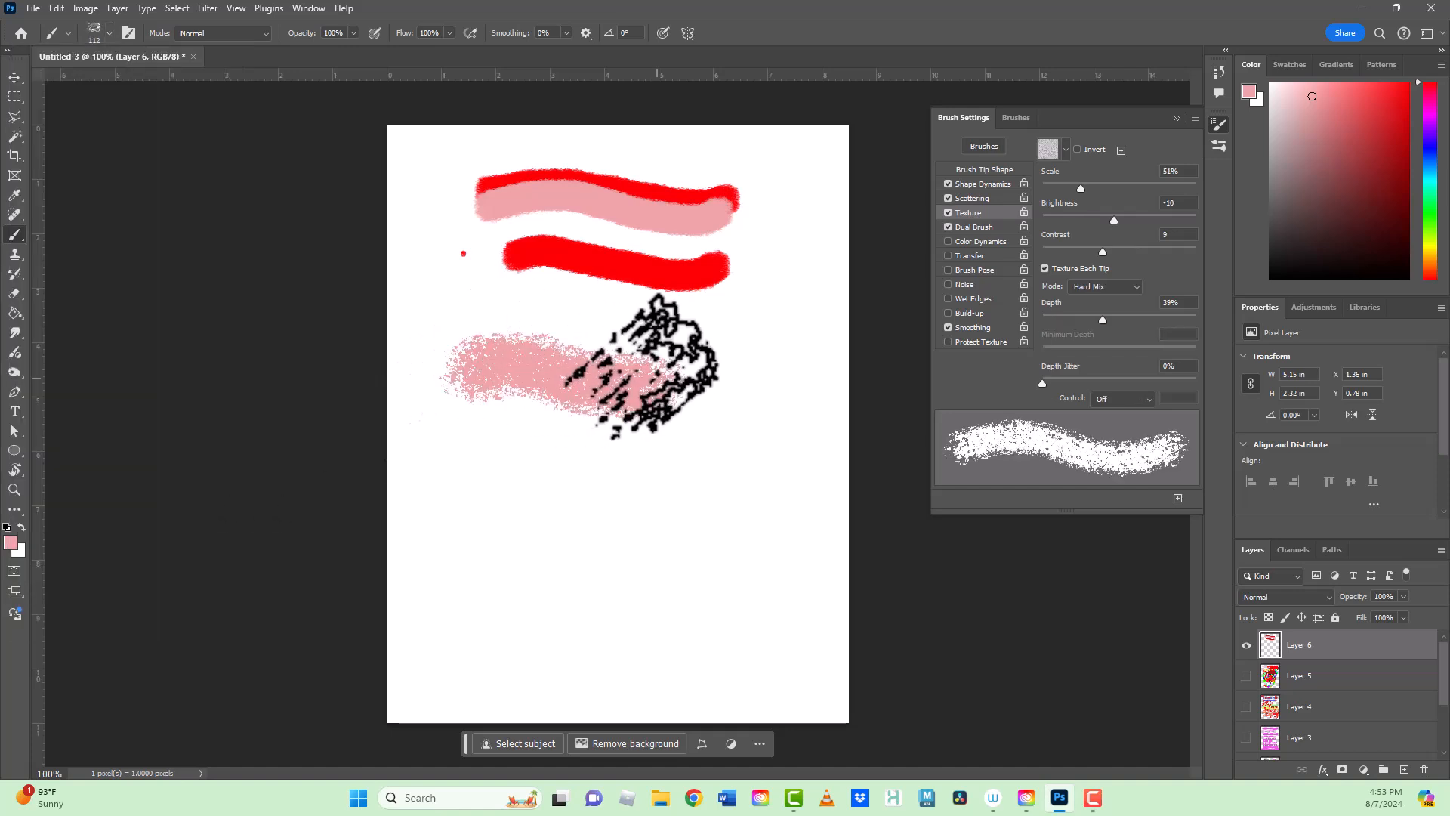
pyautogui.moveTo(500, 398); pyautogui.dragTo(657, 395)
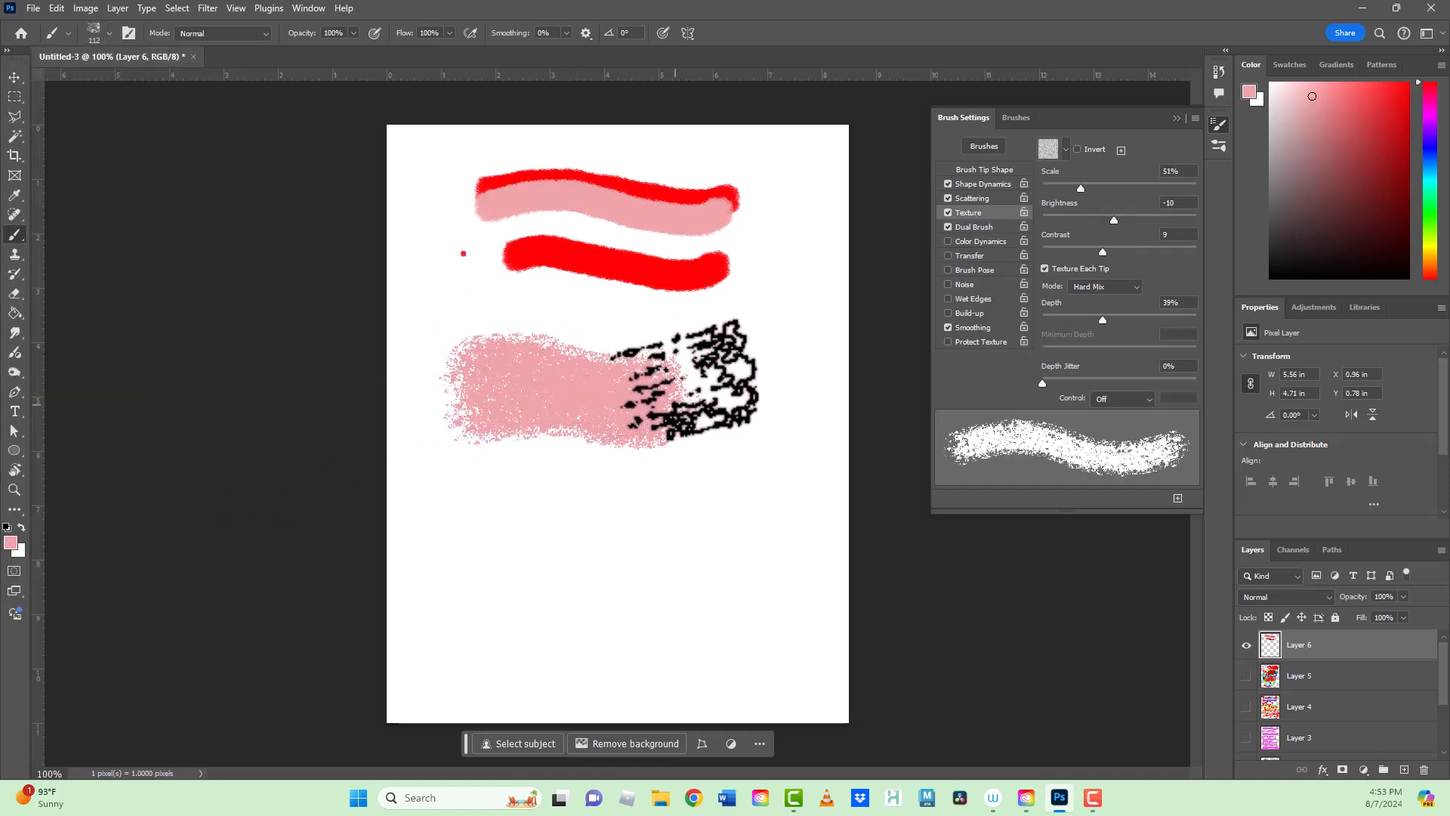
pyautogui.moveTo(467, 355); pyautogui.dragTo(688, 349)
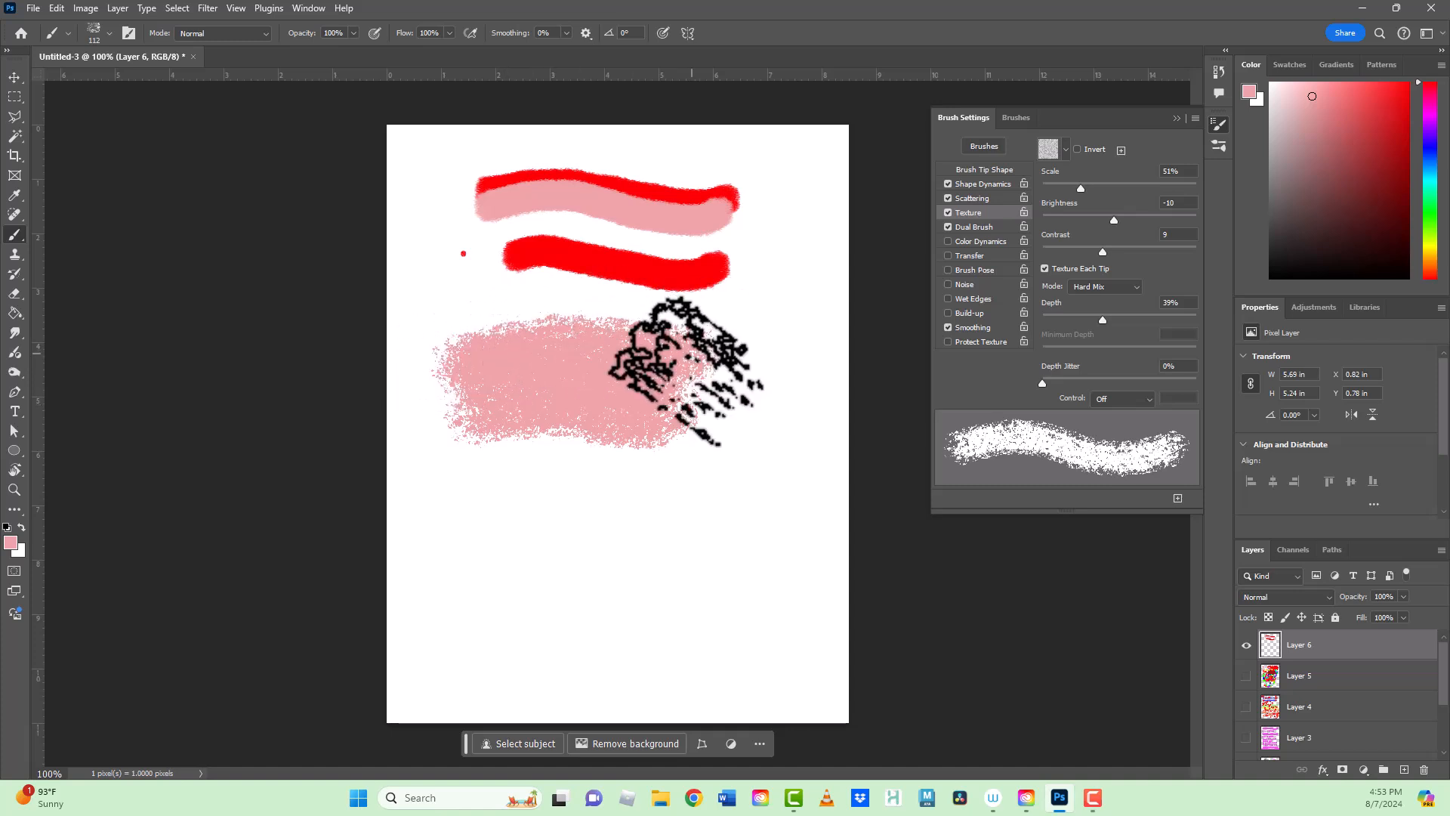
pyautogui.moveTo(701, 400)
pyautogui.mouseDown()
pyautogui.moveTo(638, 427)
pyautogui.moveTo(491, 408)
pyautogui.mouseUp()
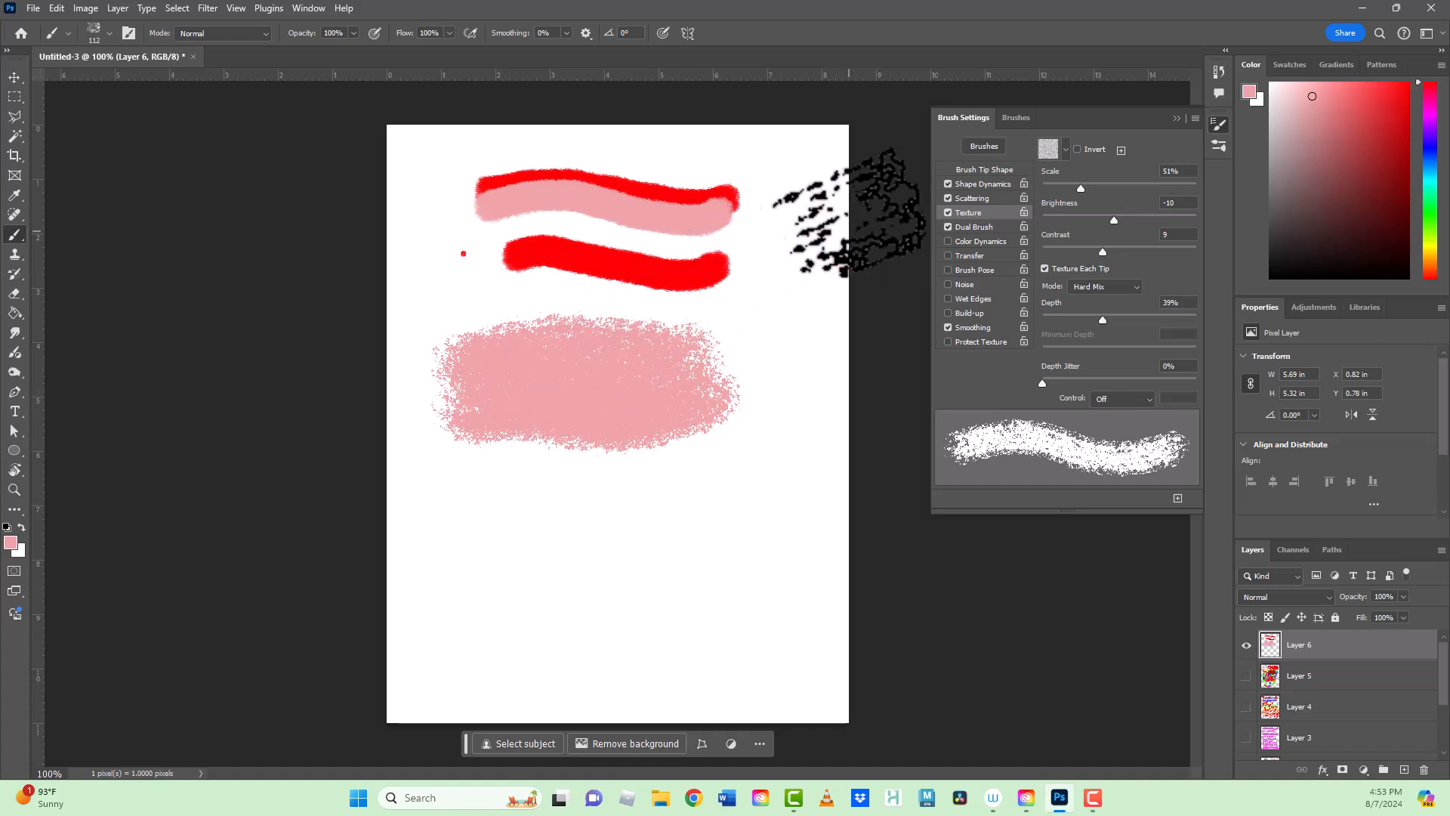
pyautogui.click(990, 184)
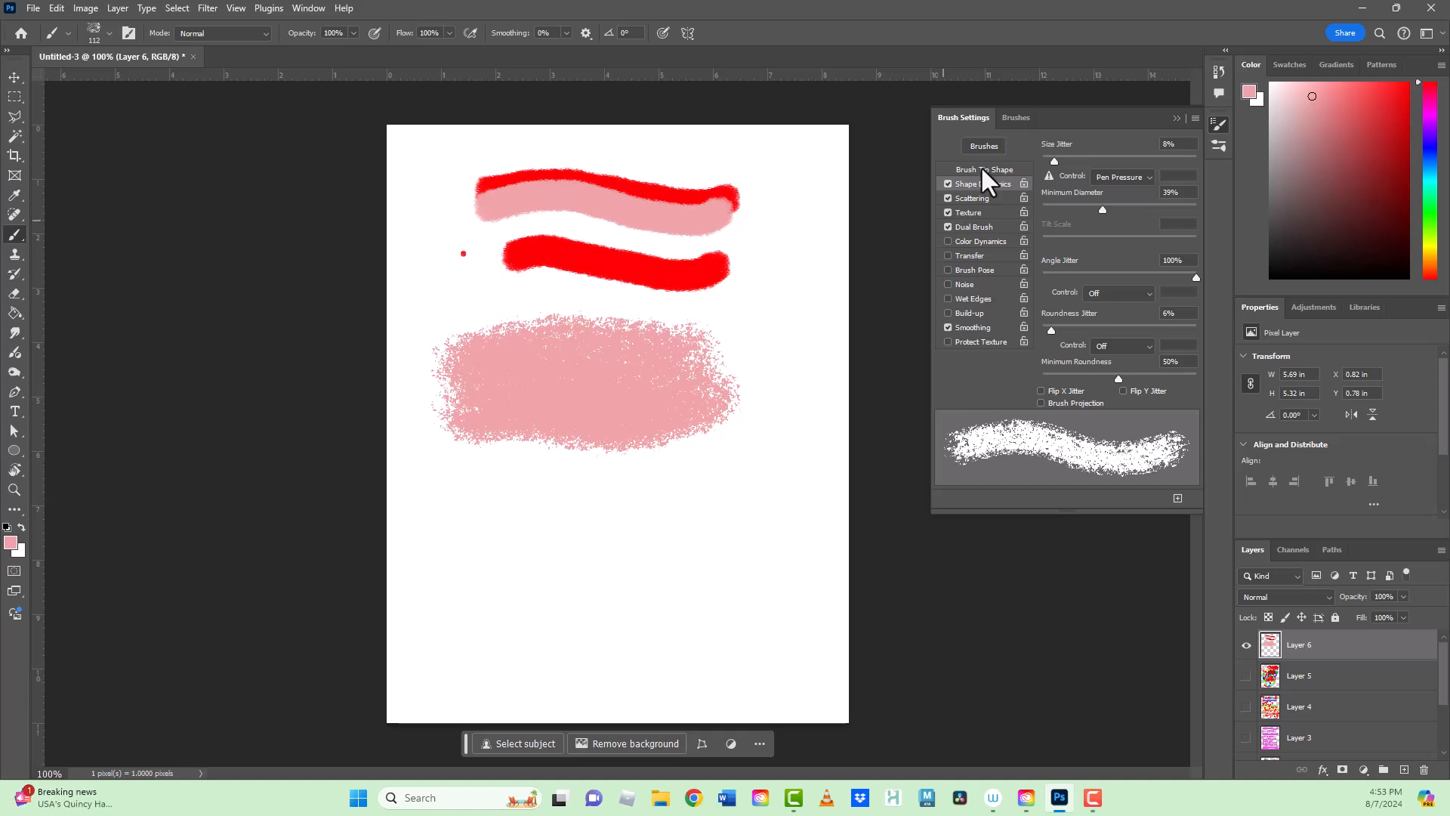
# Check the charcoal brush's Brush Tip Shape and Shape Dynamics settings, and paint sparse light pink speckled strokes below the patch
pyautogui.click(982, 169)
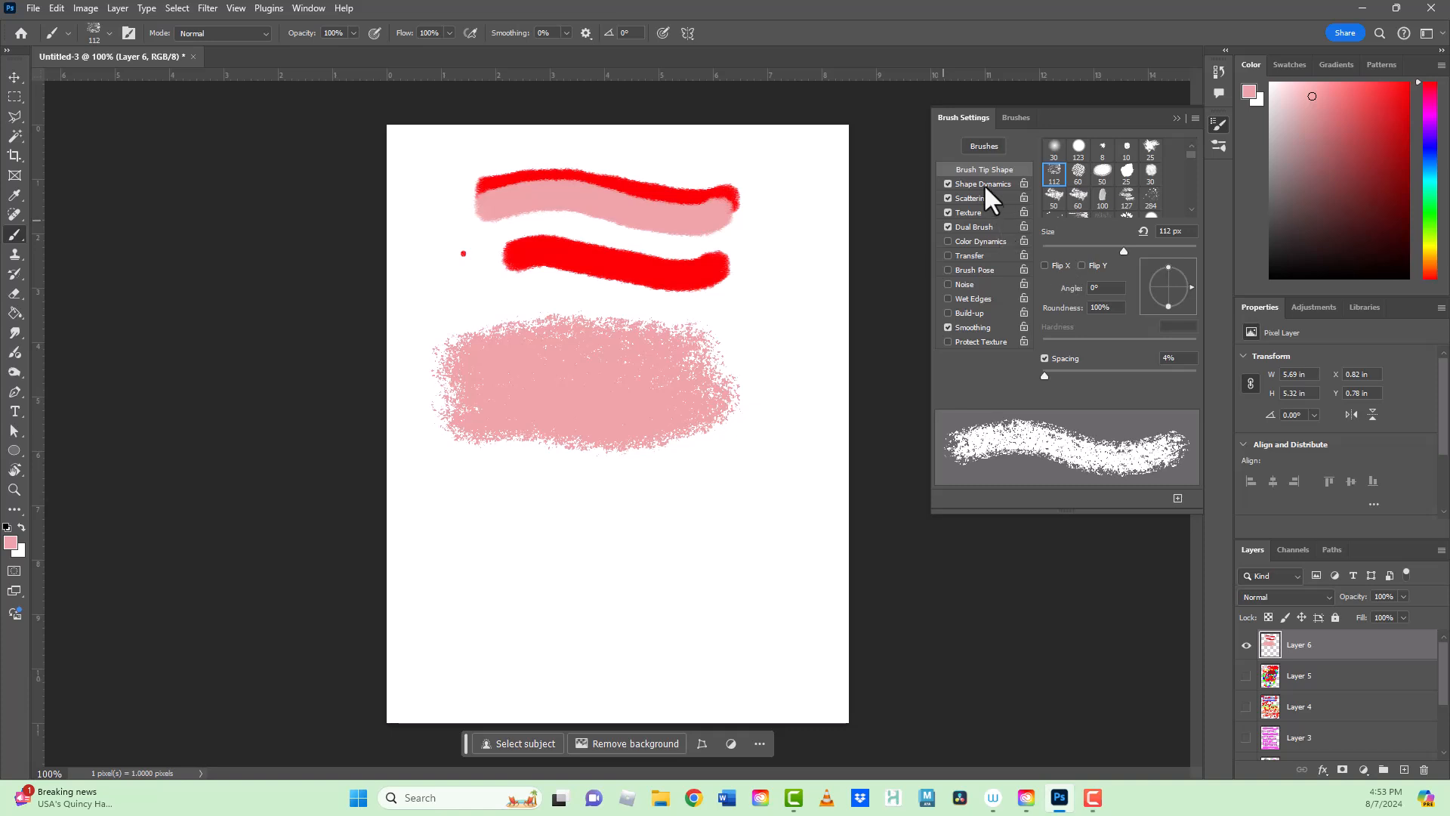
pyautogui.click(983, 183)
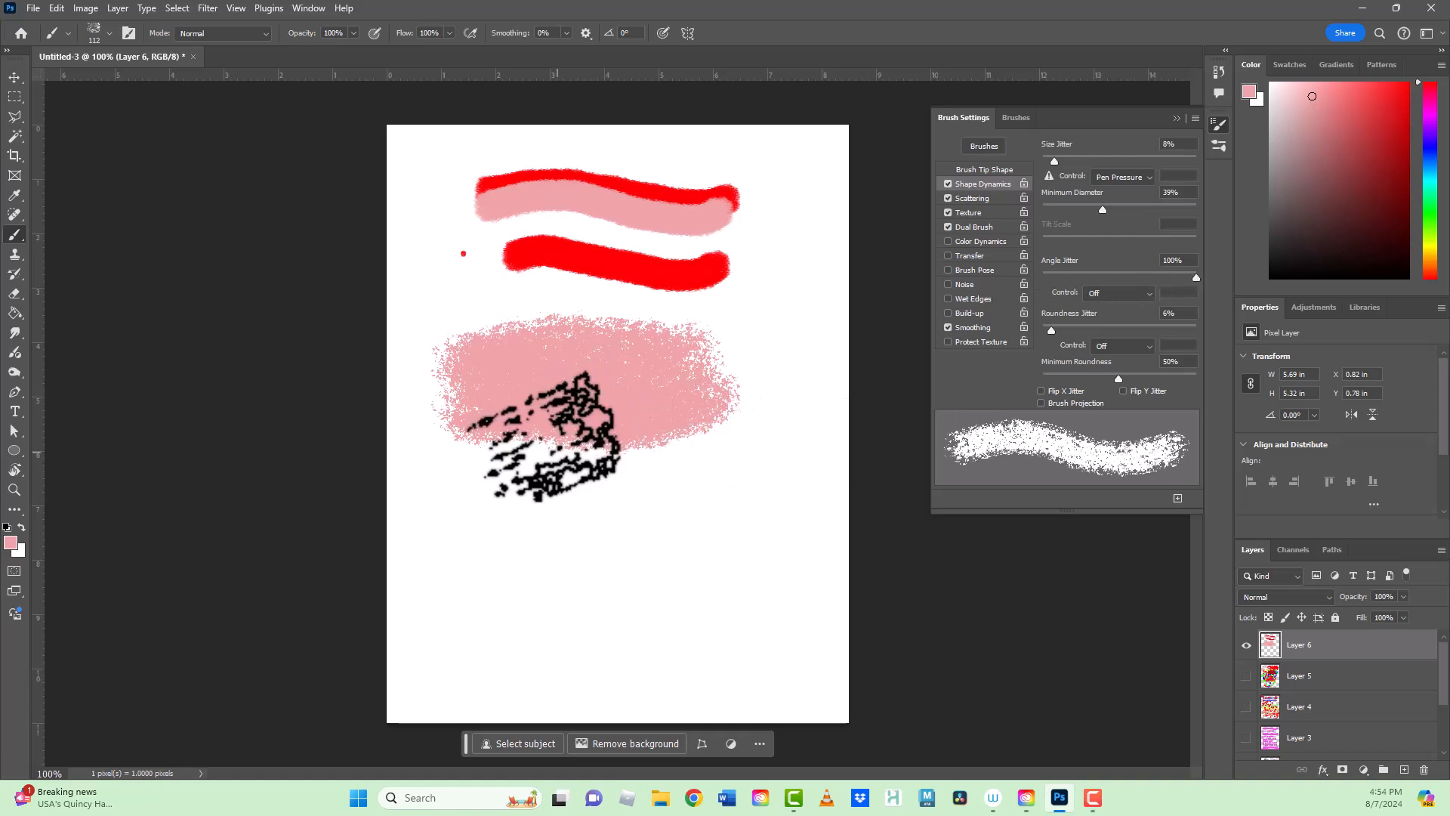
pyautogui.click(710, 465)
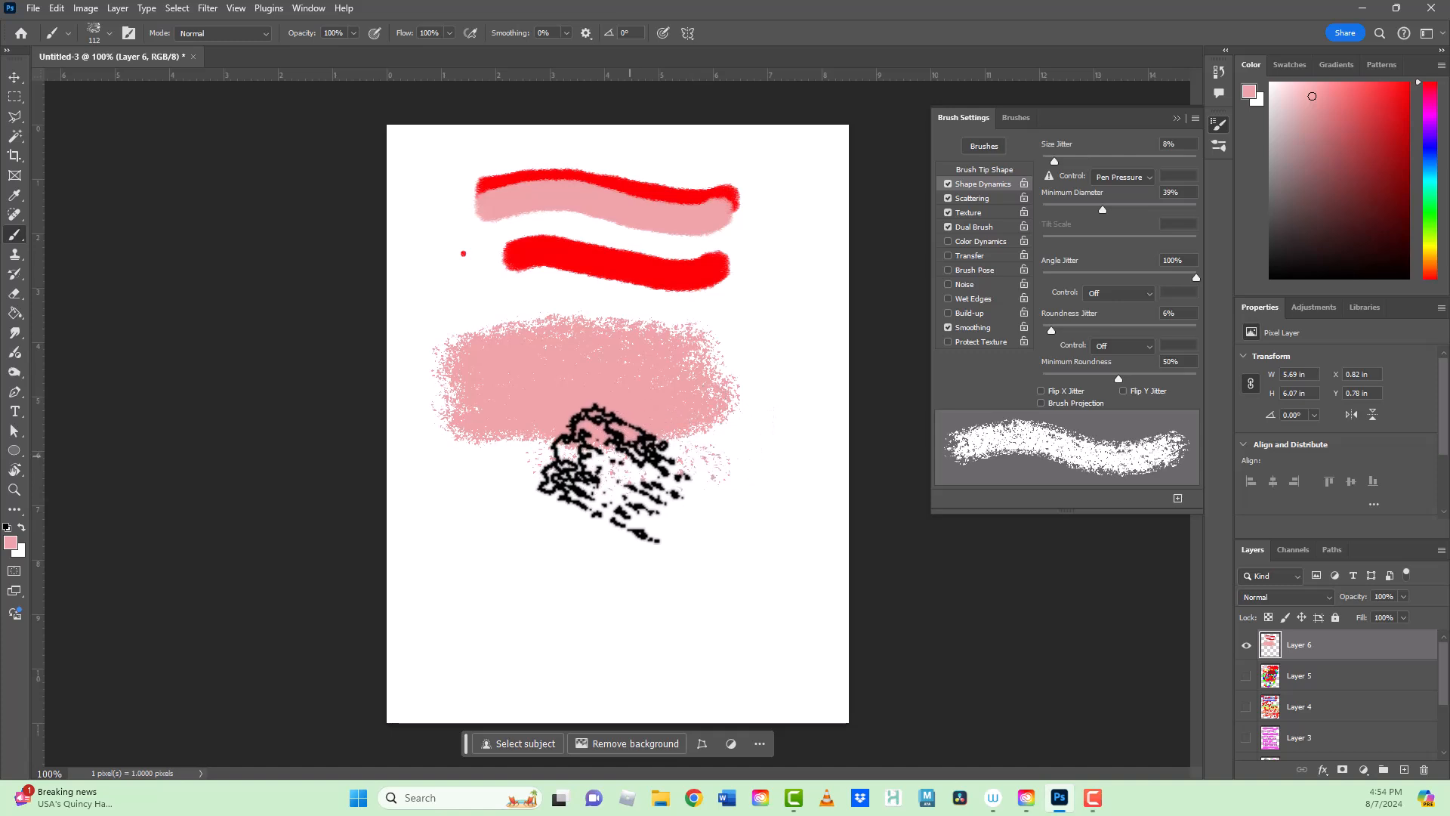
pyautogui.moveTo(592, 490)
pyautogui.mouseDown()
pyautogui.moveTo(481, 494)
pyautogui.moveTo(486, 479)
pyautogui.moveTo(489, 529)
pyautogui.moveTo(517, 544)
pyautogui.moveTo(687, 508)
pyautogui.moveTo(702, 469)
pyautogui.moveTo(876, 423)
pyautogui.mouseUp()
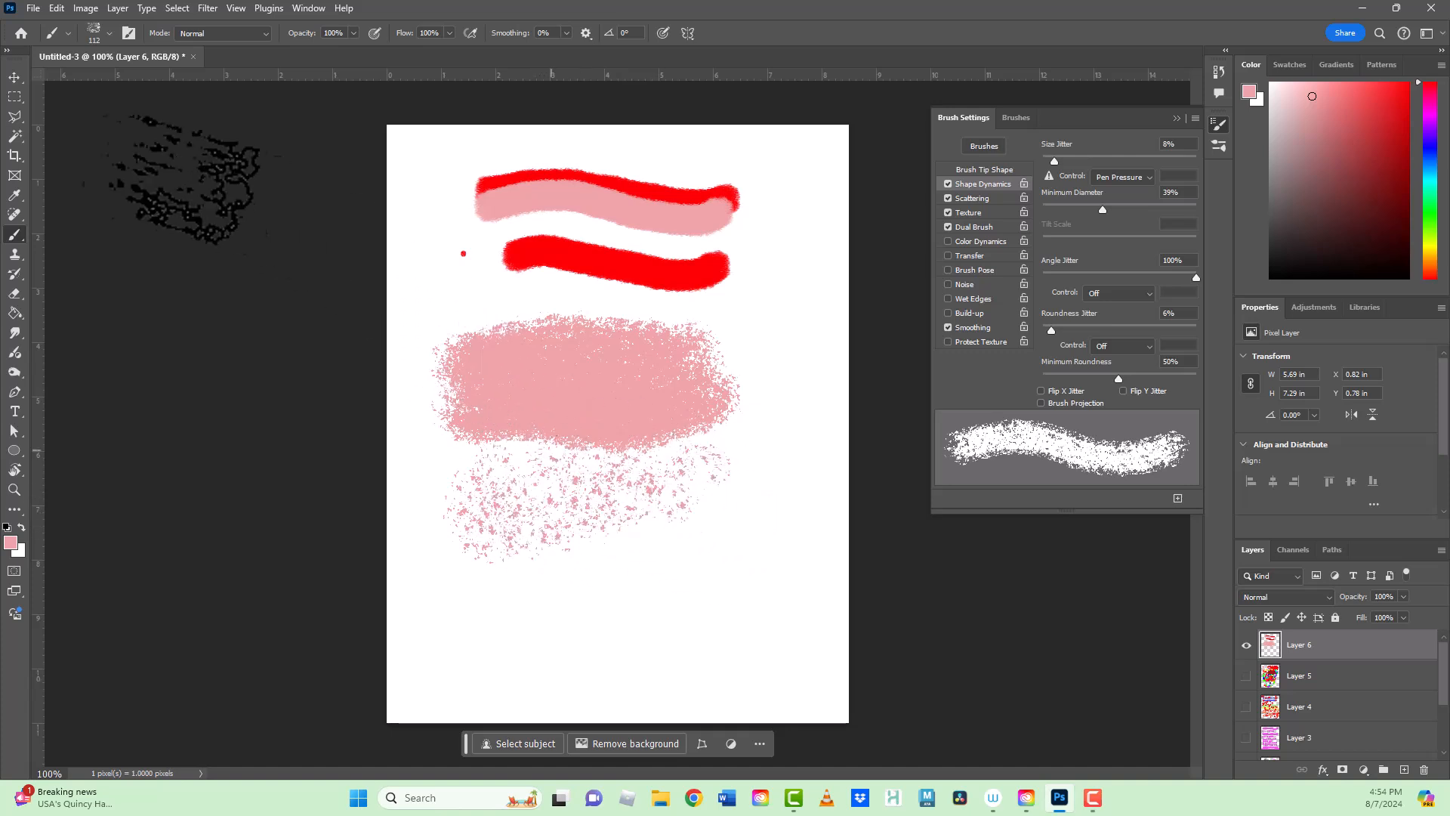
# Choose the 60 px Kyle's Real Oils - 01 brush and paint a light pink stroke overlapped with medium red near the page's lower part
pyautogui.click(110, 29)
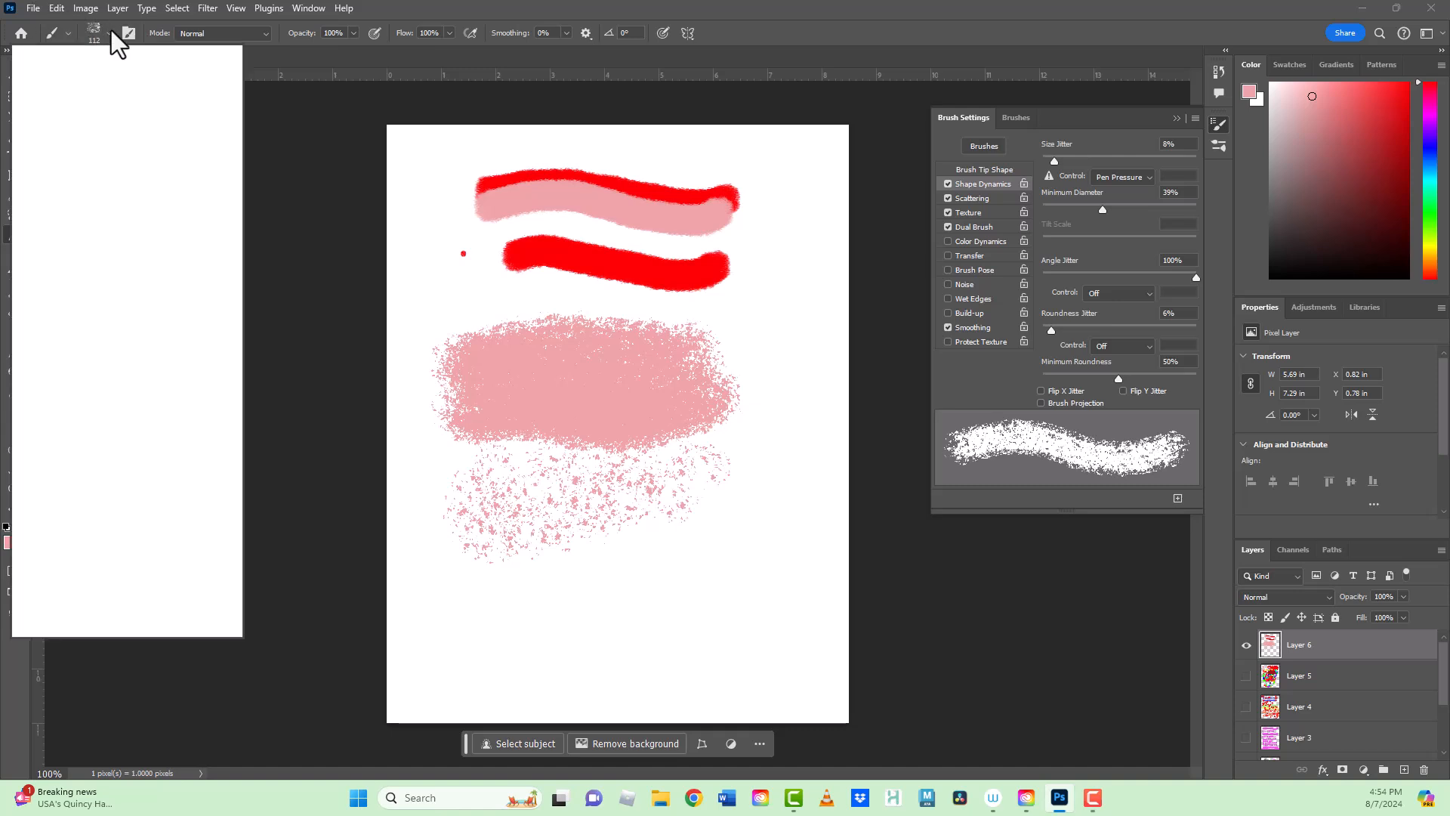
pyautogui.scroll(-3, 161, 542)
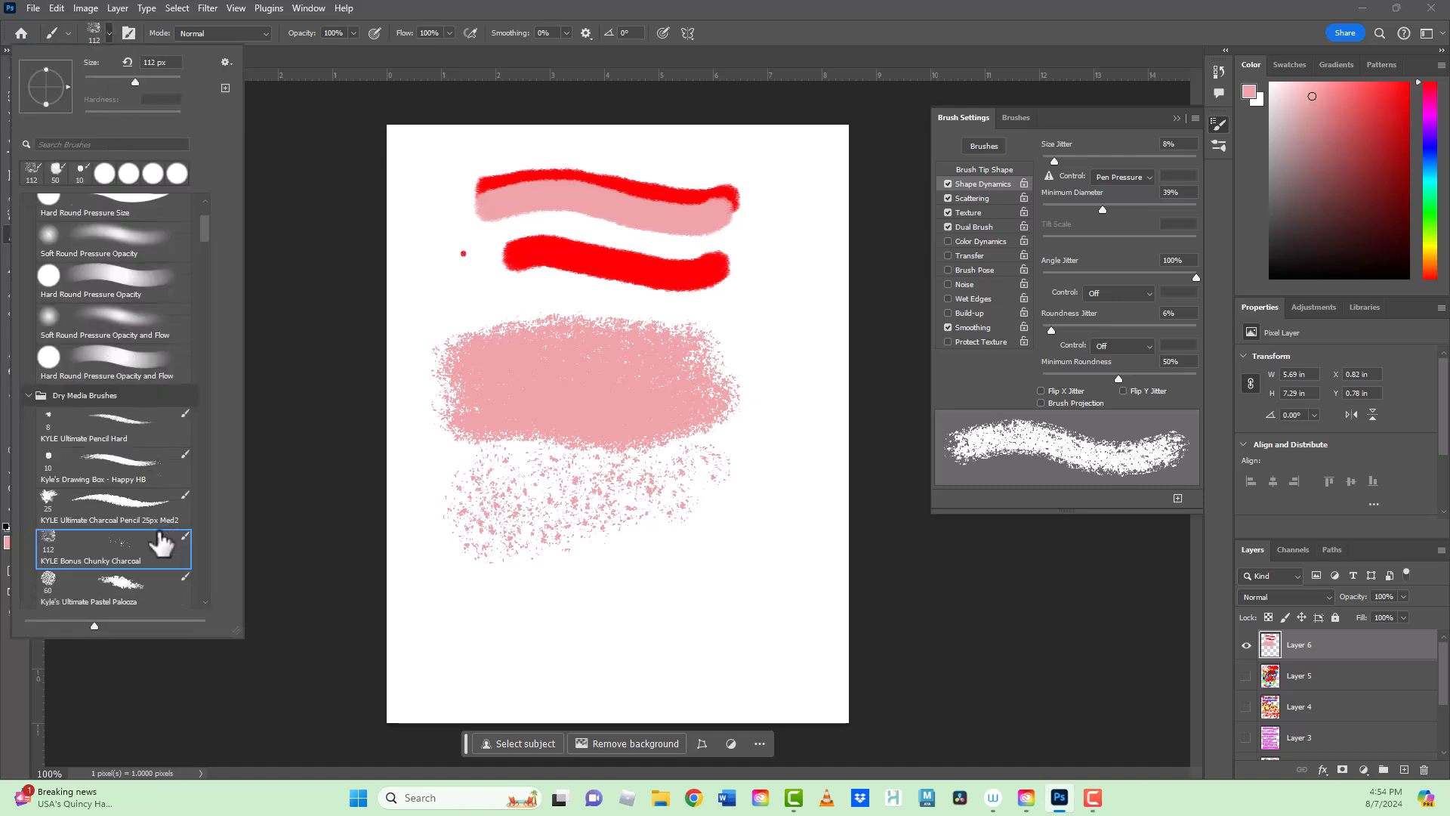
pyautogui.scroll(-5, 161, 542)
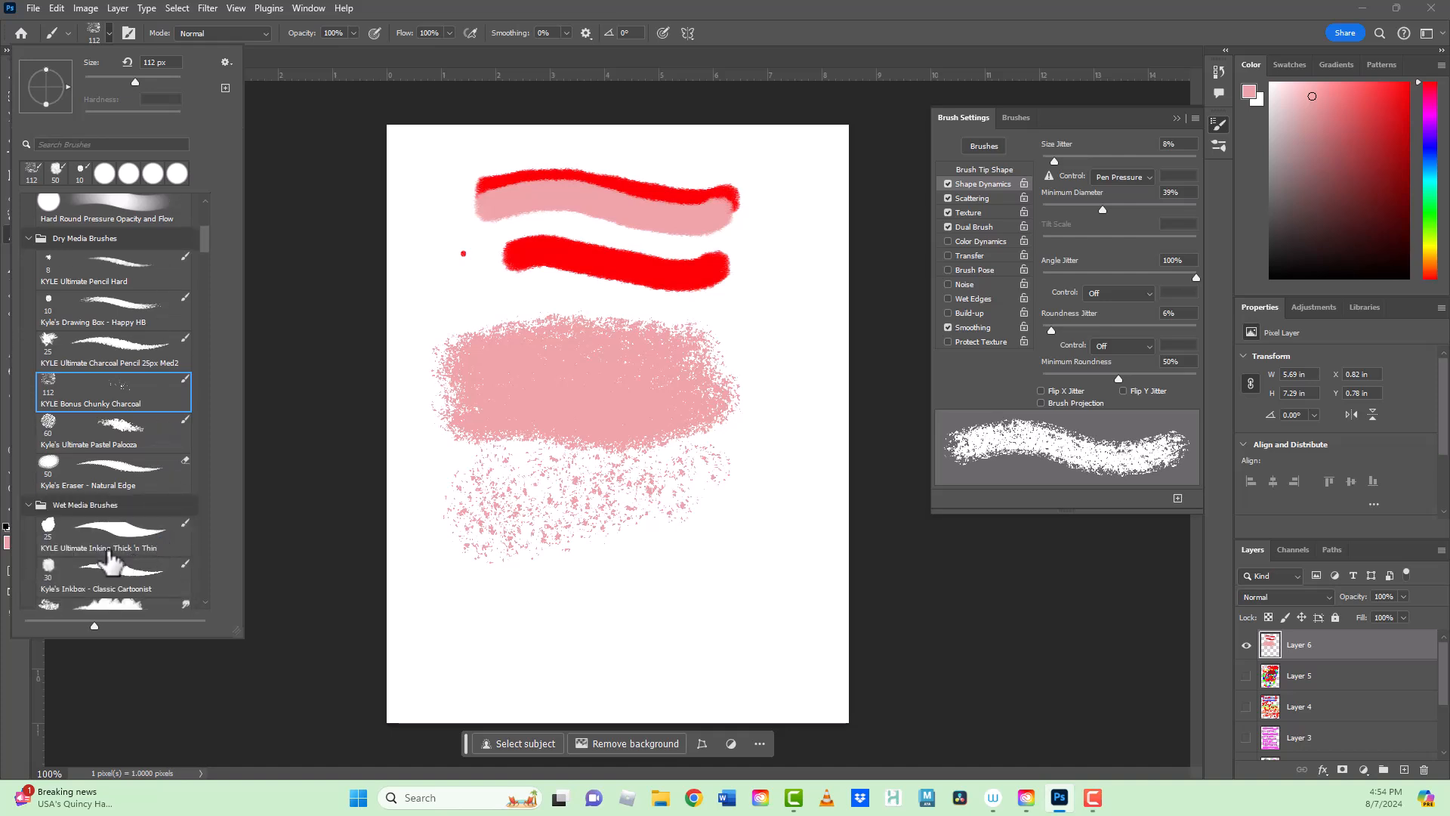
pyautogui.scroll(-2, 143, 578)
pyautogui.scroll(-2, 144, 578)
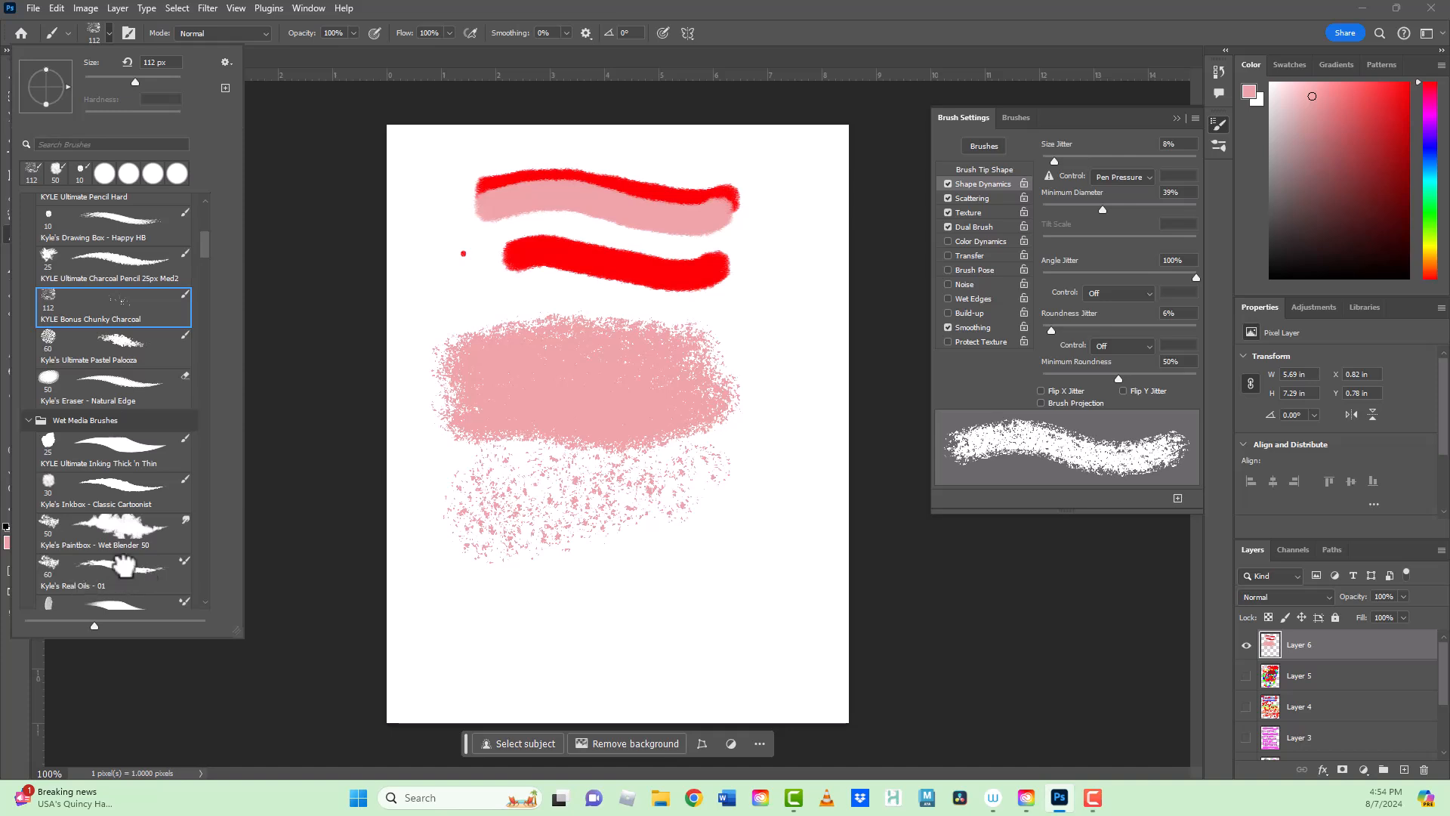
pyautogui.click(123, 565)
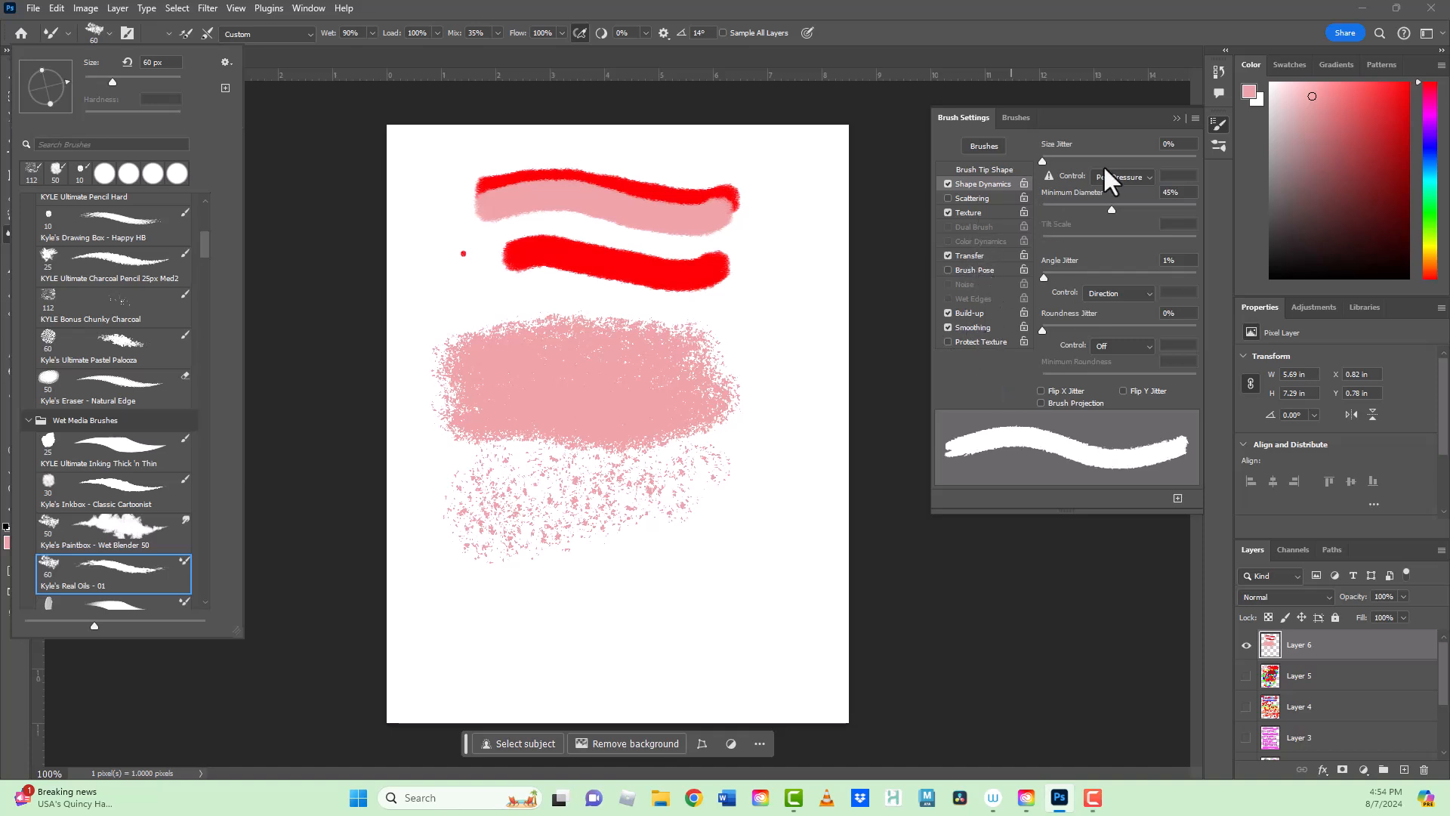
pyautogui.moveTo(501, 599)
pyautogui.mouseDown()
pyautogui.moveTo(631, 604)
pyautogui.moveTo(751, 567)
pyautogui.moveTo(738, 589)
pyautogui.moveTo(511, 608)
pyautogui.moveTo(509, 591)
pyautogui.moveTo(764, 566)
pyautogui.moveTo(696, 556)
pyautogui.moveTo(490, 601)
pyautogui.mouseUp()
pyautogui.click(1367, 92)
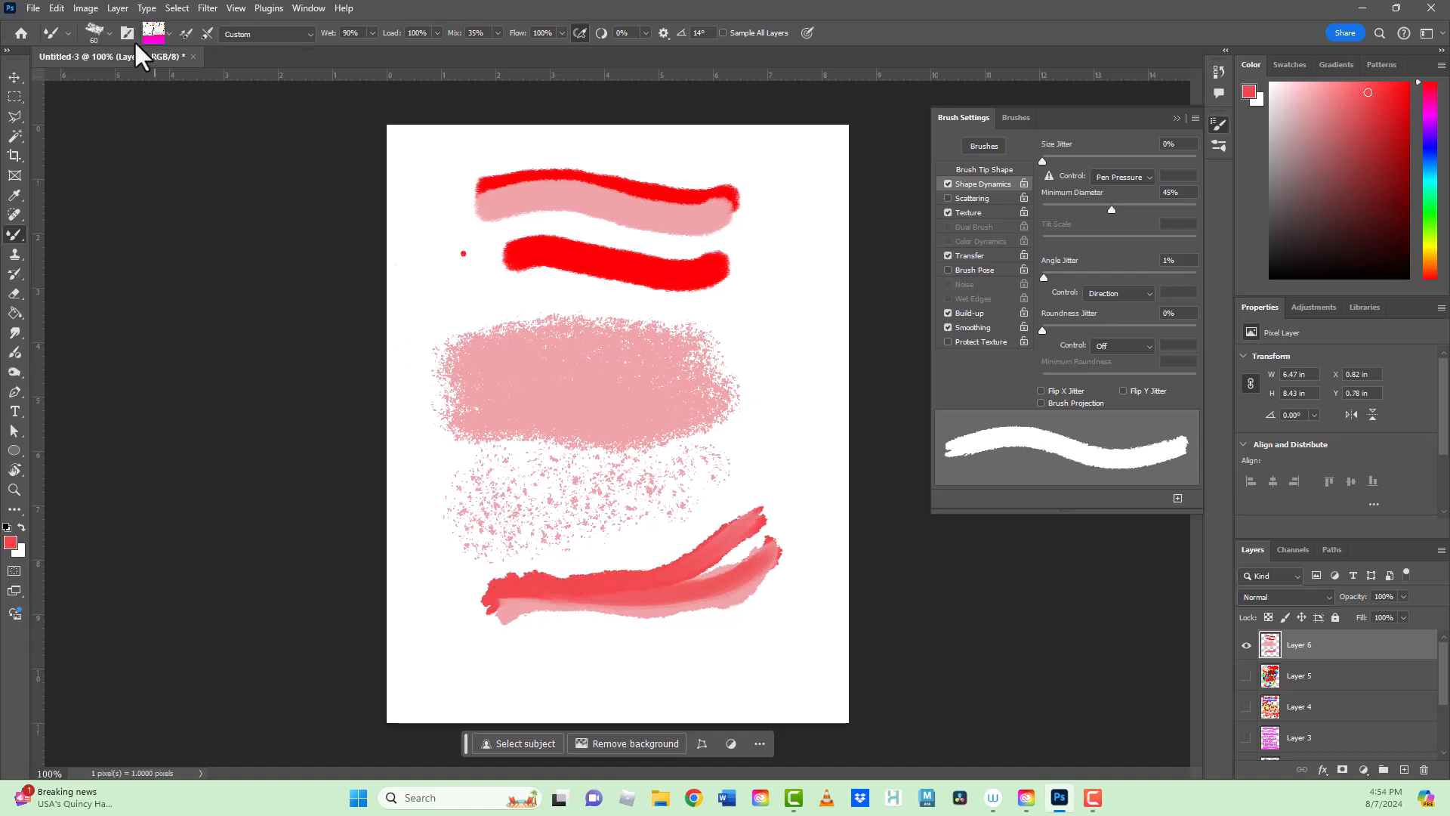
# Choose the Maple 1 brush at 112 px and stamp an orange leaf beside the lower red stroke
pyautogui.click(105, 34)
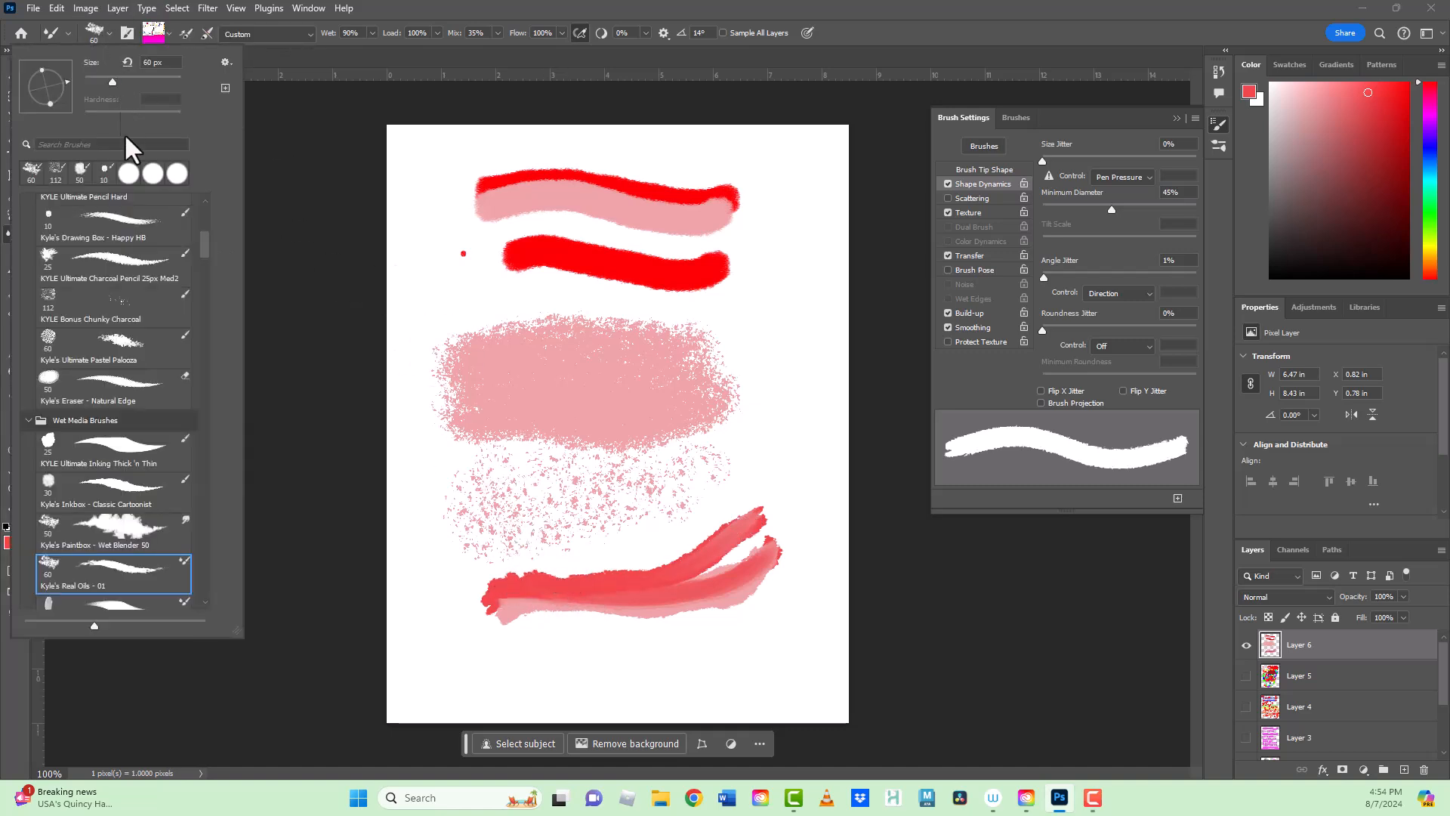
pyautogui.moveTo(200, 249); pyautogui.dragTo(202, 364)
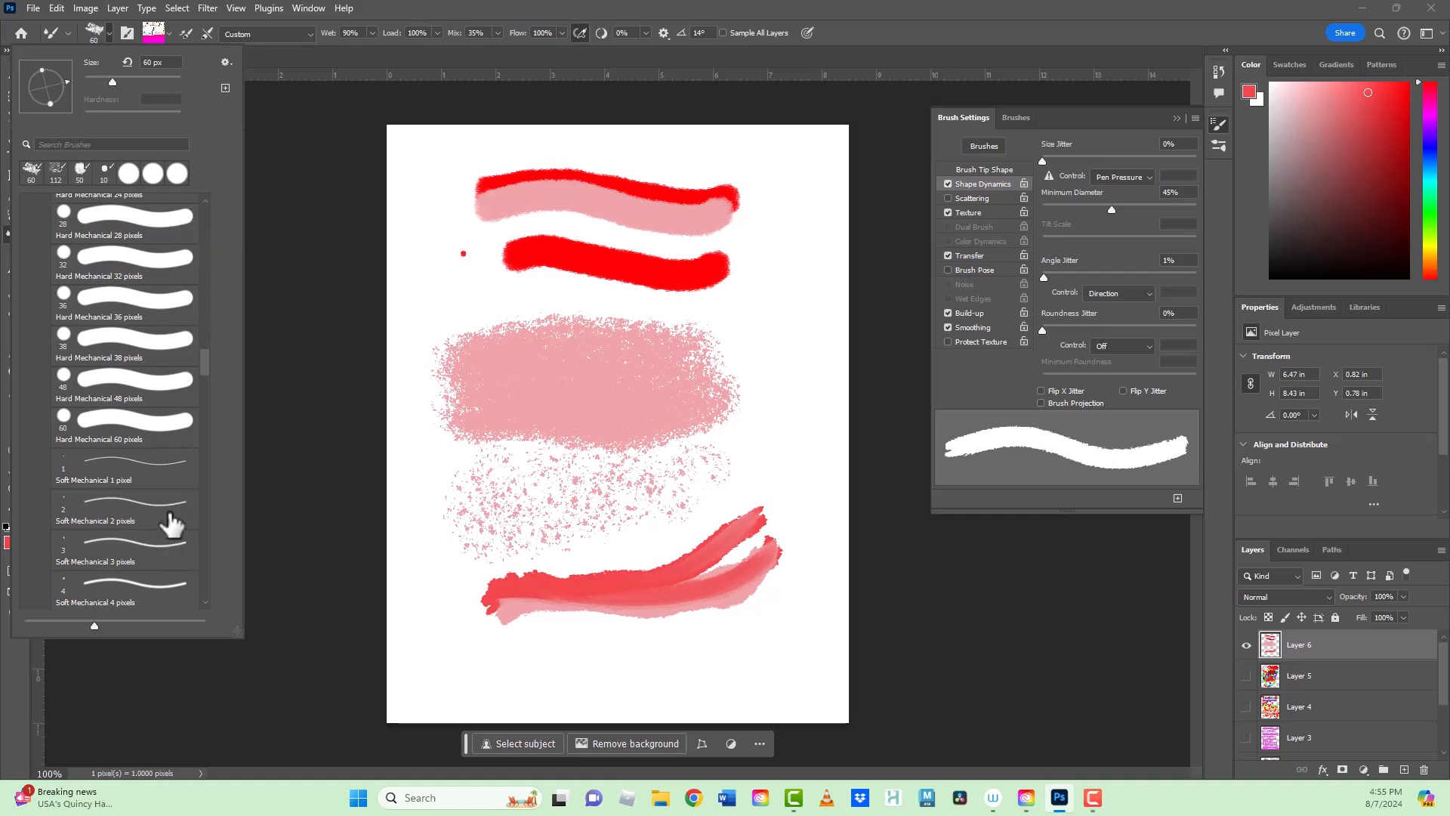
pyautogui.moveTo(203, 365); pyautogui.dragTo(204, 305)
pyautogui.click(137, 202)
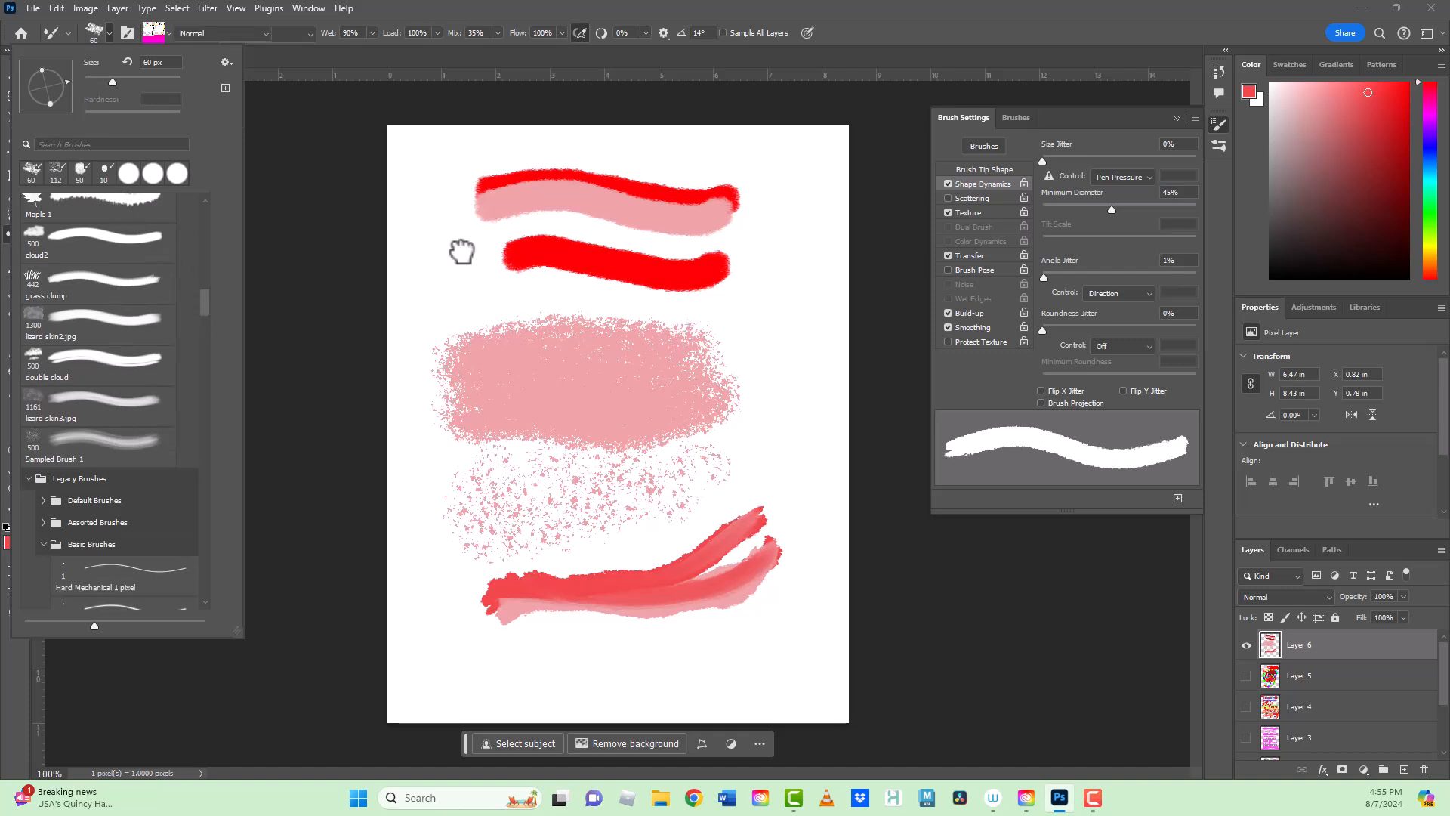
pyautogui.click(446, 303)
pyautogui.click(446, 297)
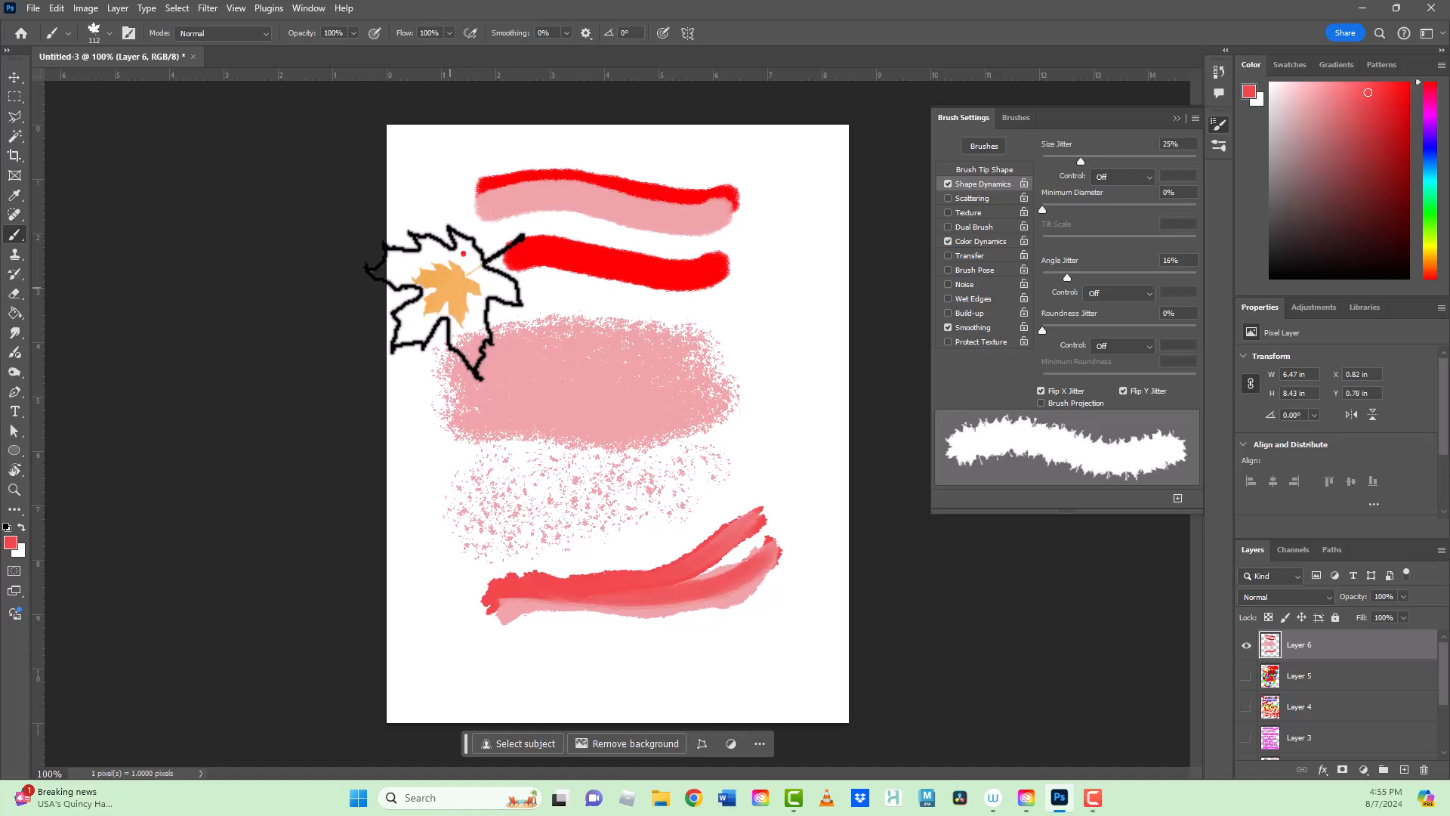
# Turn off Flip X Jitter and Flip Y Jitter in Shape Dynamics, and paint a horizontal band of maple leaves across the pink patch's lower edge
pyautogui.click(1123, 391)
pyautogui.click(1040, 390)
pyautogui.moveTo(453, 436); pyautogui.dragTo(701, 423)
# Stamp fourteen single maple leaves in varying colors over the red strokes, the page's upper area and the pink patch
pyautogui.click(638, 359)
pyautogui.click(730, 343)
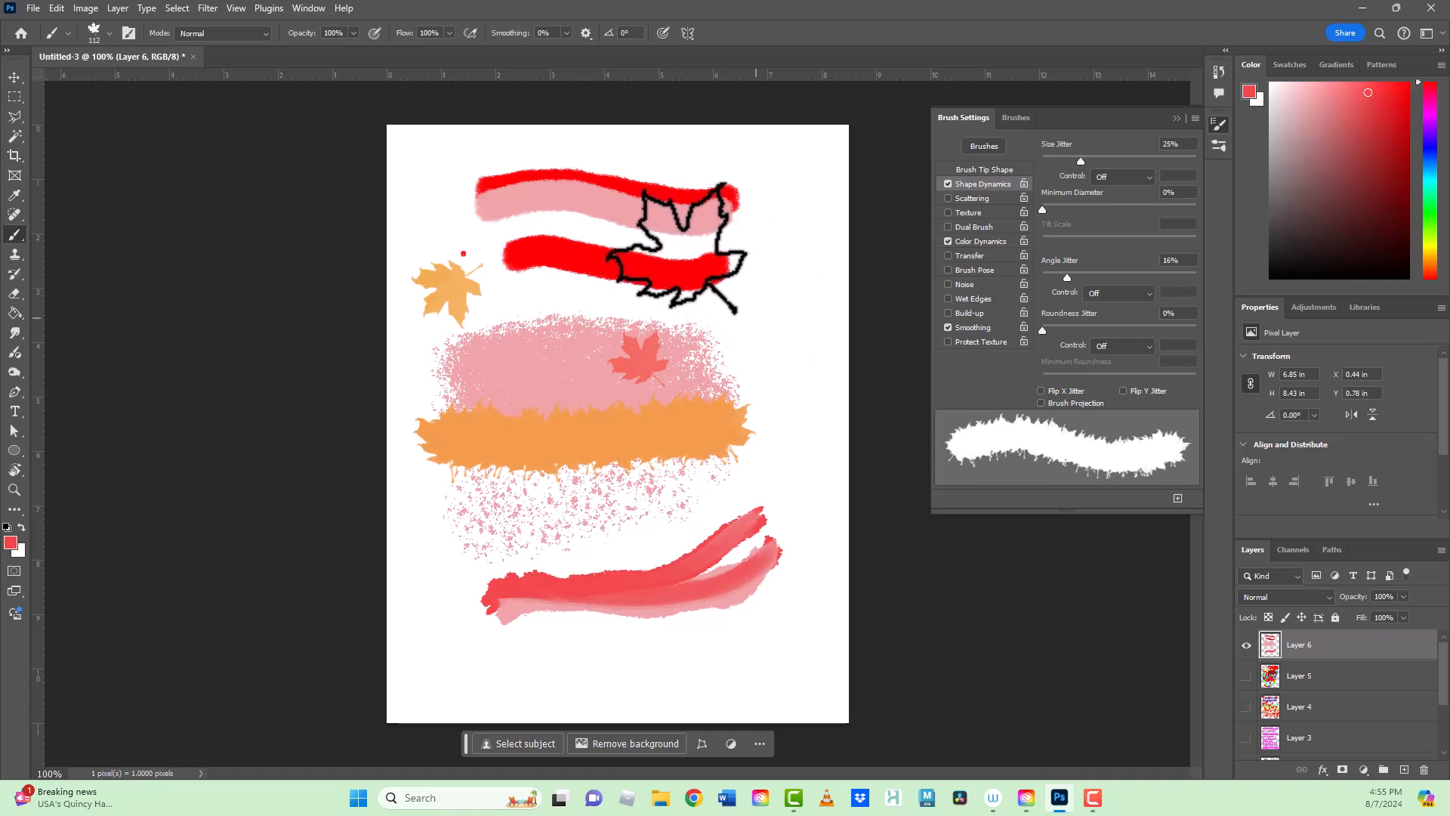
pyautogui.click(769, 277)
pyautogui.click(683, 251)
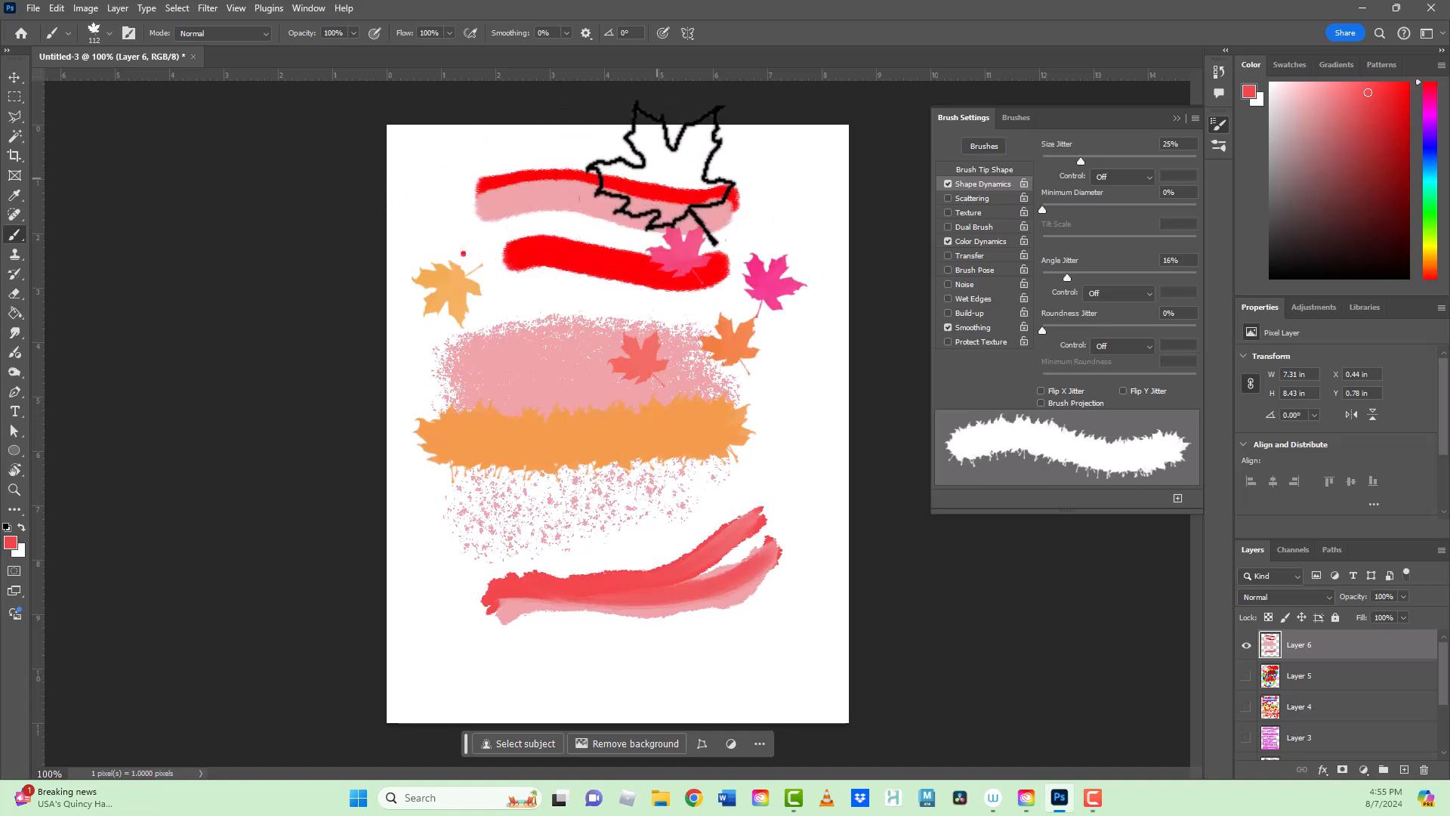
pyautogui.click(611, 236)
pyautogui.click(471, 209)
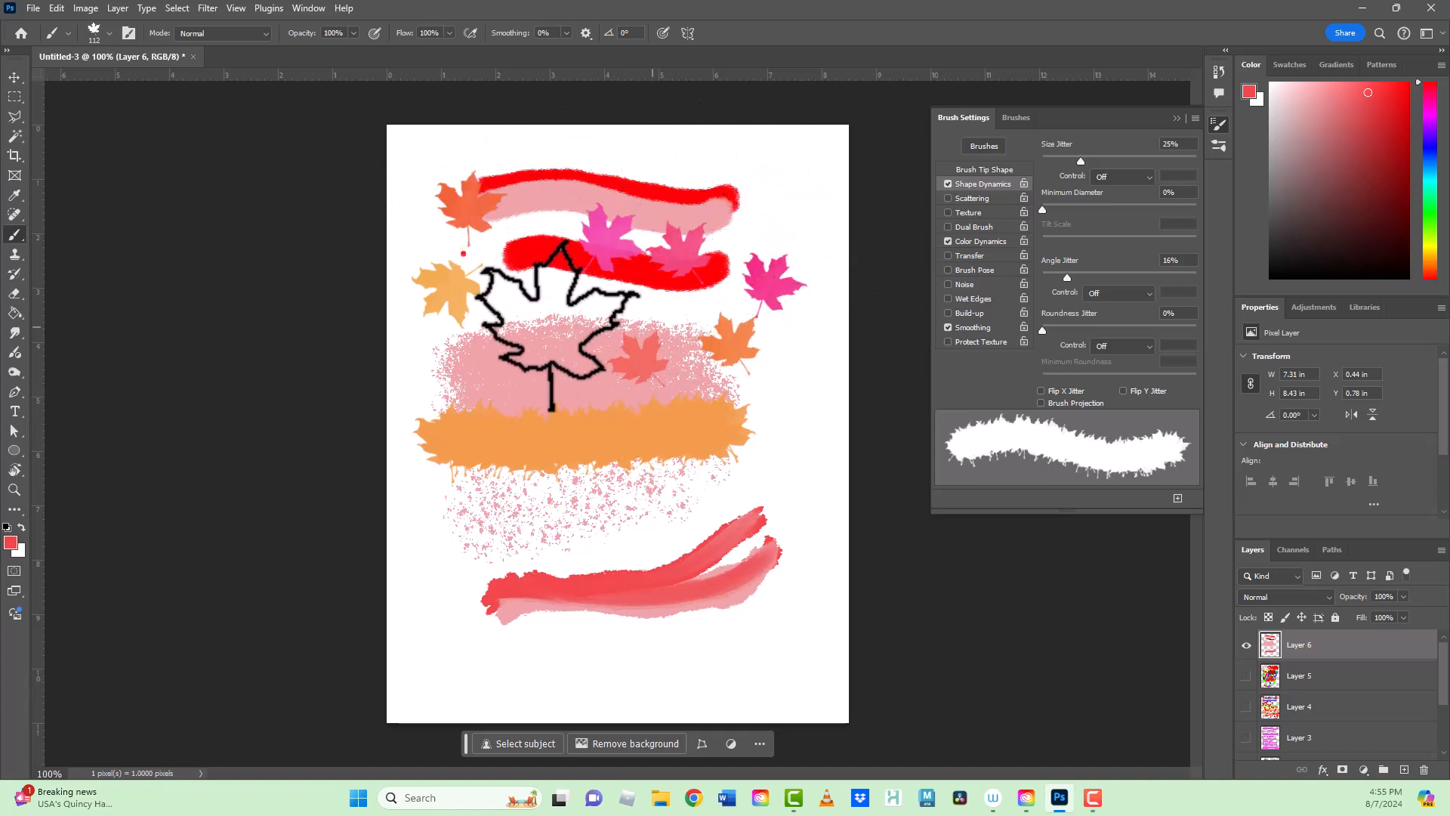
pyautogui.click(448, 171)
pyautogui.click(604, 169)
pyautogui.click(690, 160)
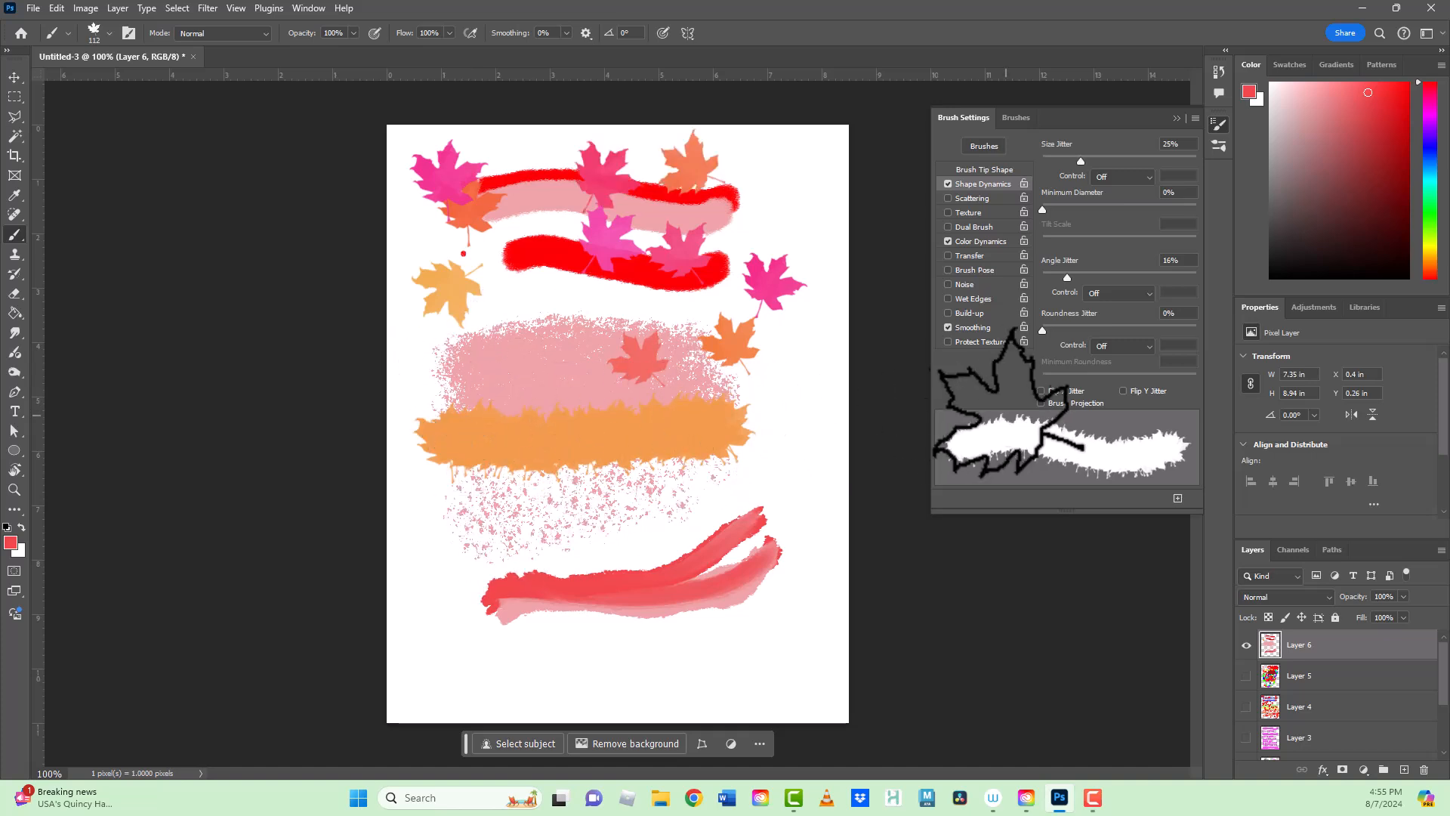
pyautogui.click(771, 166)
pyautogui.click(799, 238)
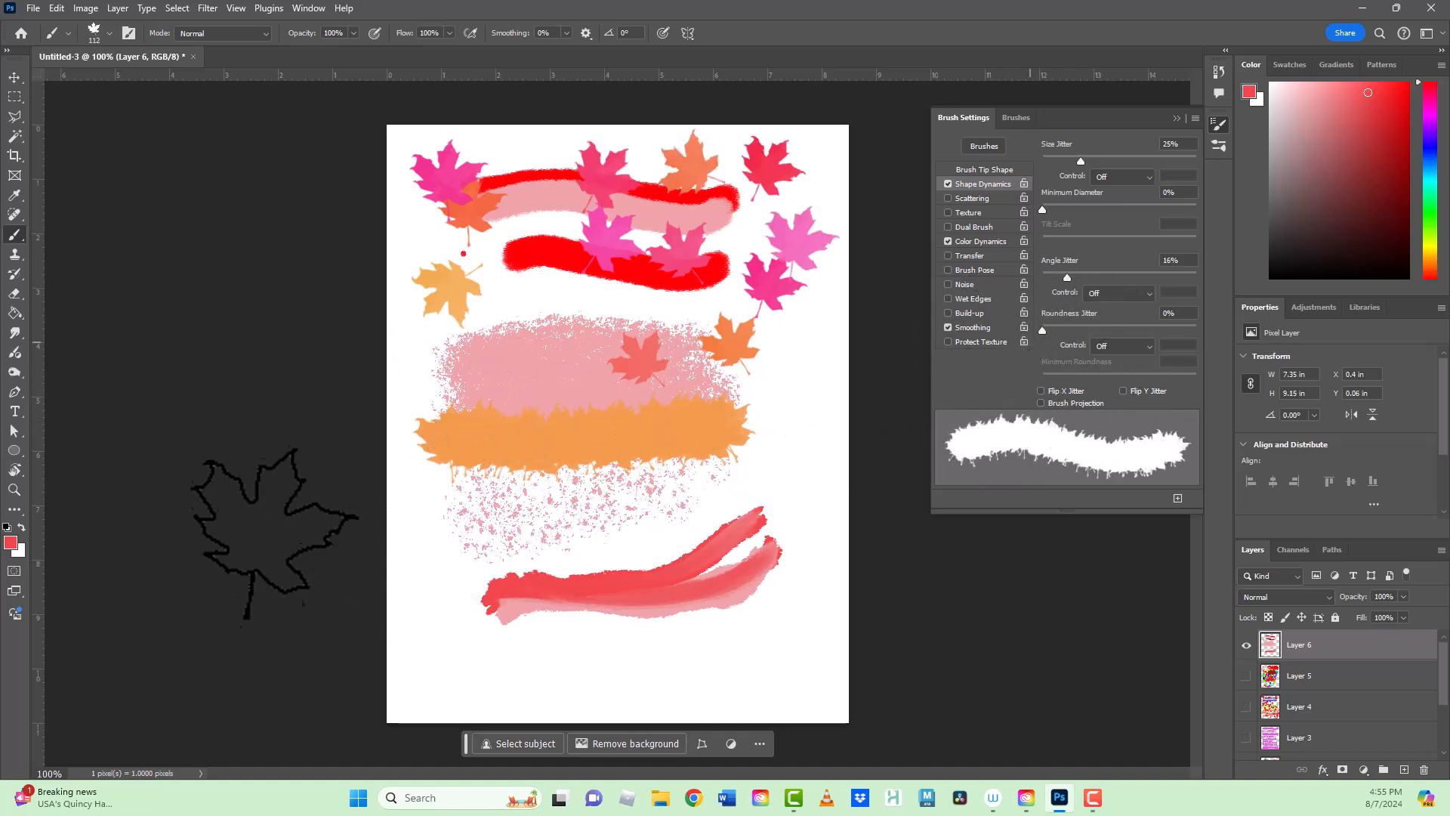
pyautogui.click(650, 325)
pyautogui.click(554, 325)
pyautogui.click(472, 379)
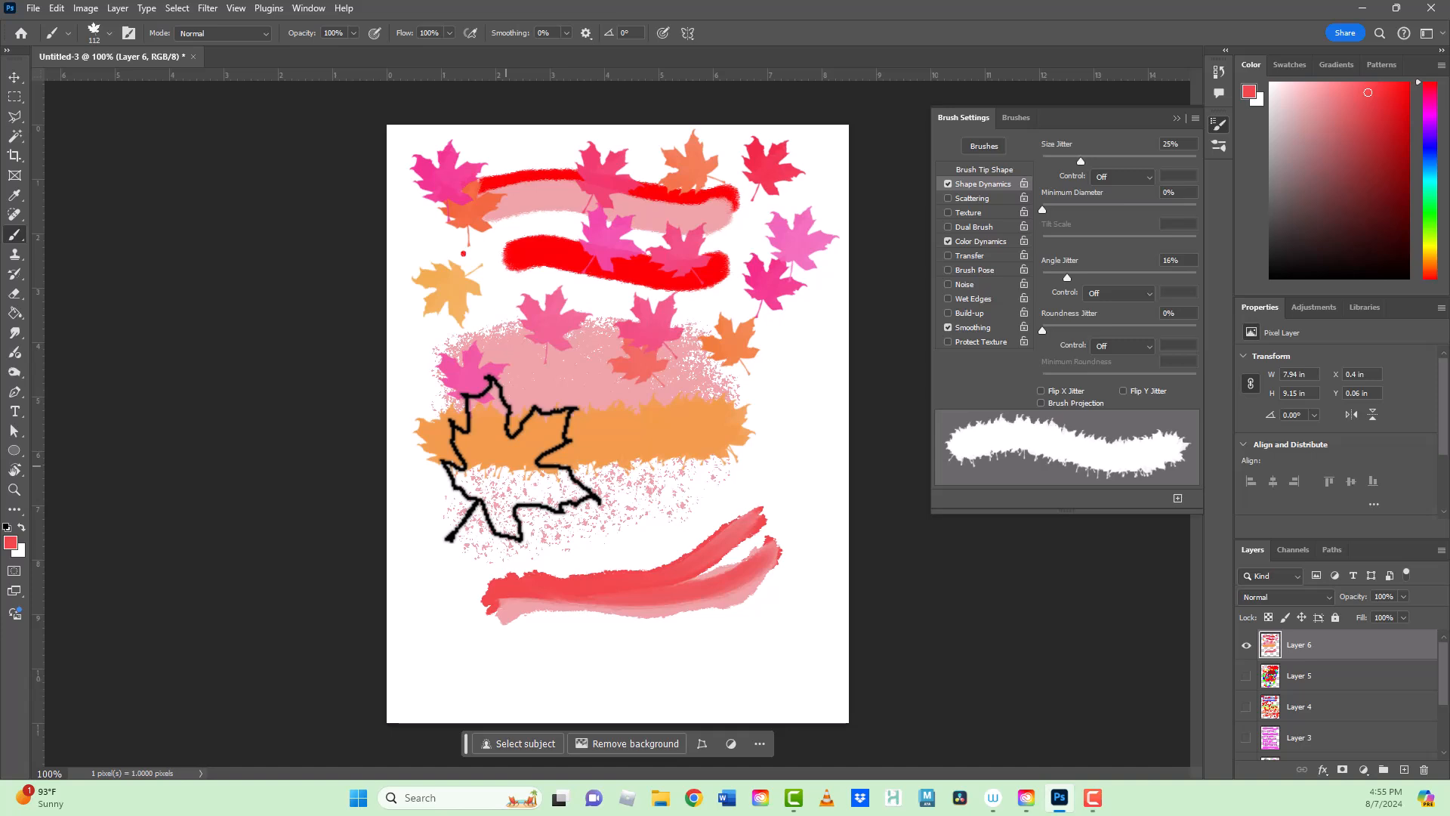
# Stamp a cluster of five overlapping maple leaves along the lower left part of the orange band
pyautogui.click(470, 453)
pyautogui.click(517, 447)
pyautogui.click(570, 440)
pyautogui.click(546, 473)
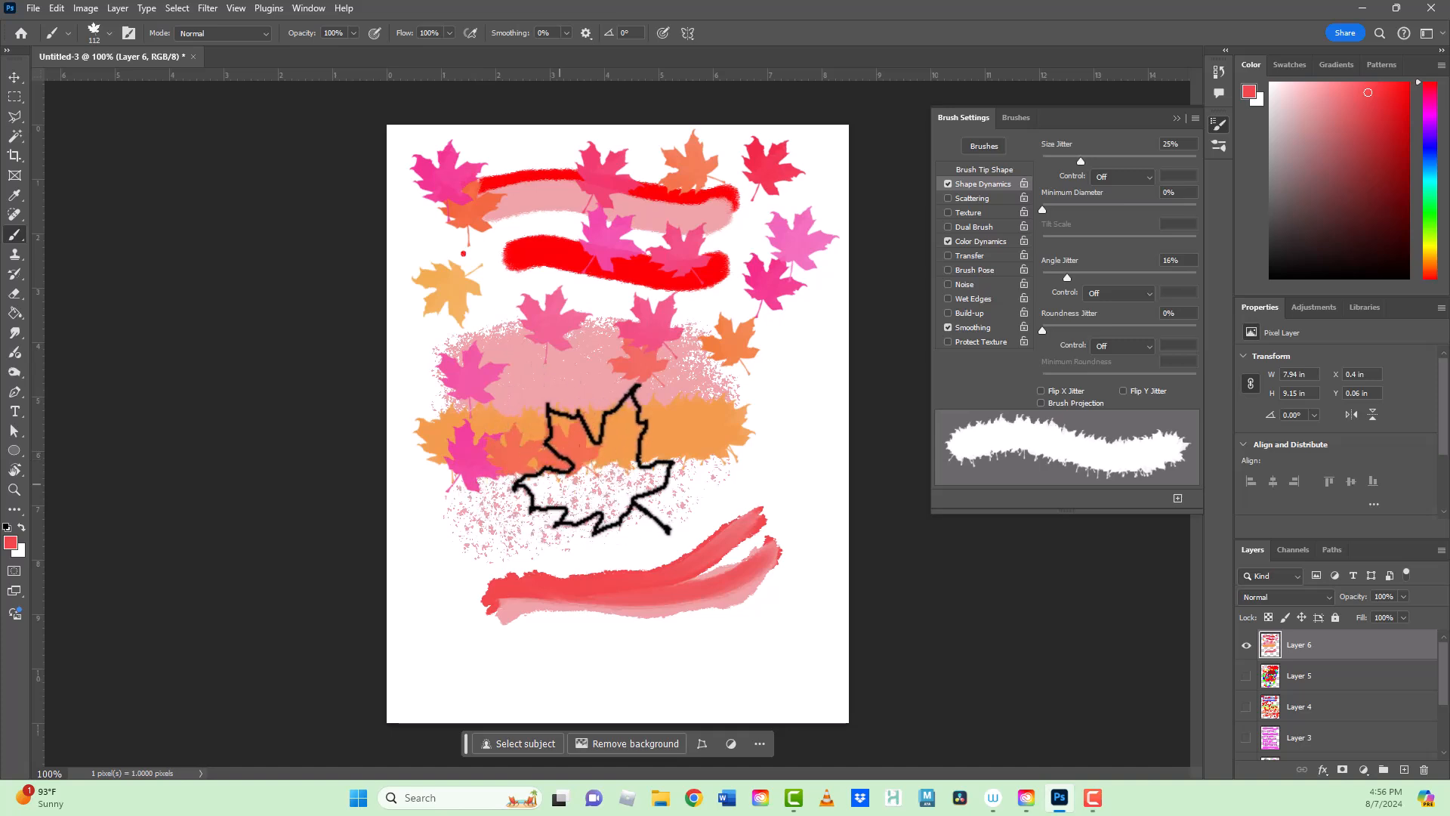
pyautogui.click(595, 466)
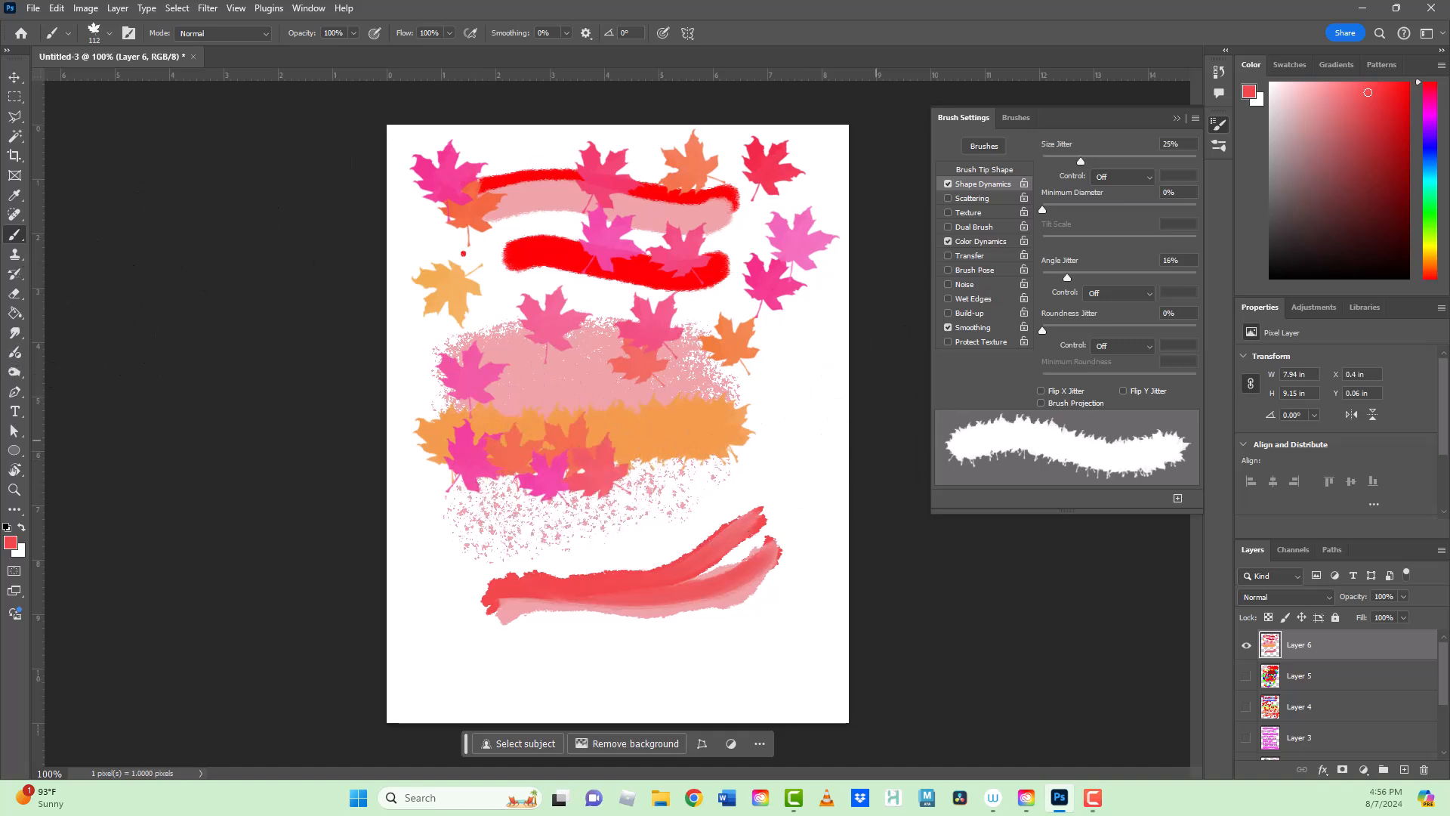